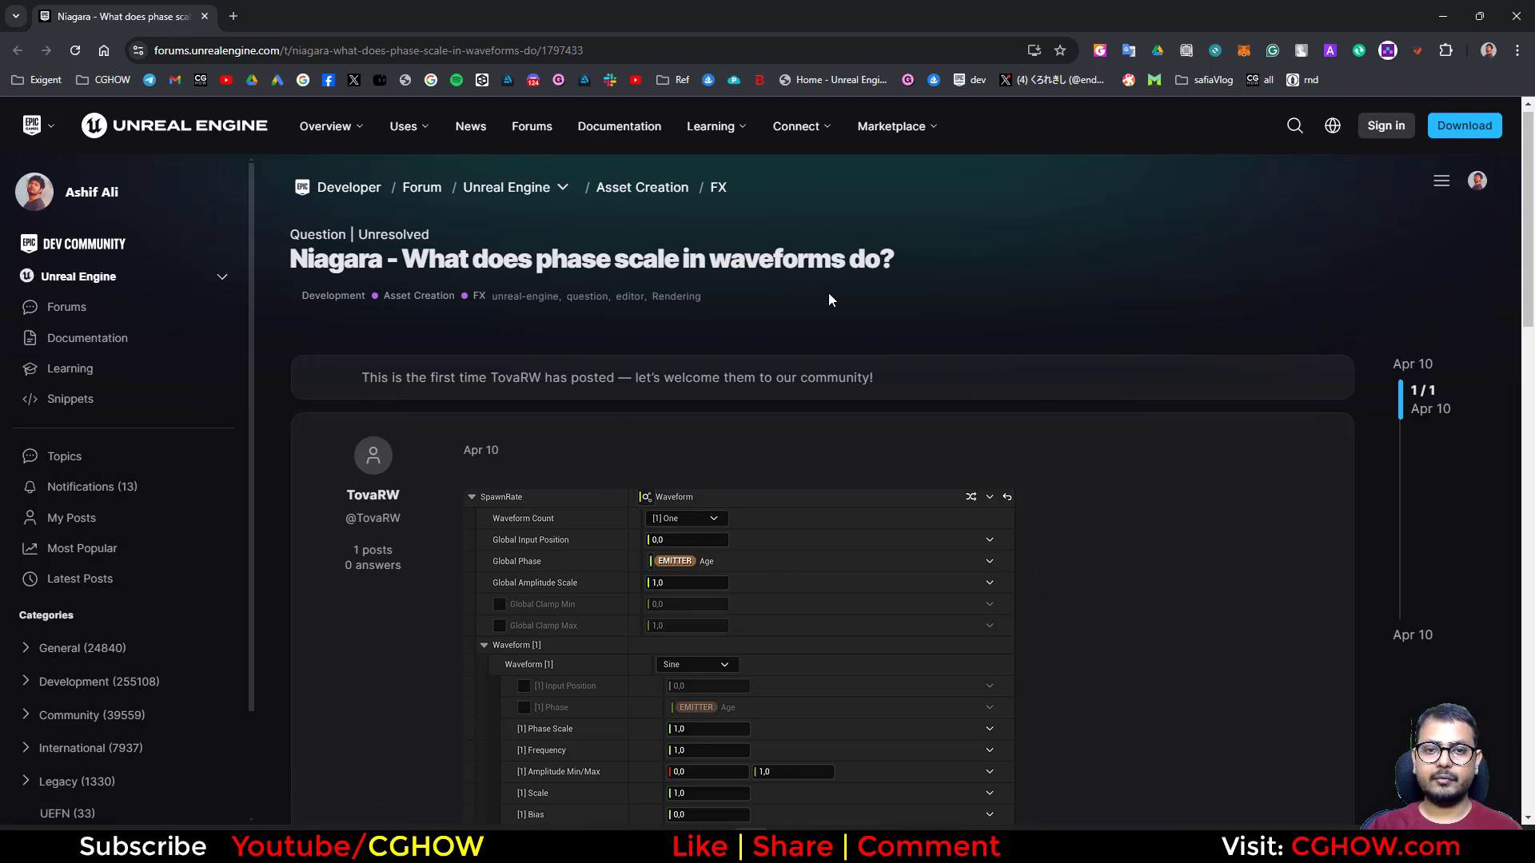
# - Switch from the forum page to Unreal Editor and create a Niagara System named FX_waveform in the waveform folder
pyautogui.scroll(-5, 829, 295)
pyautogui.click(1437, 15)
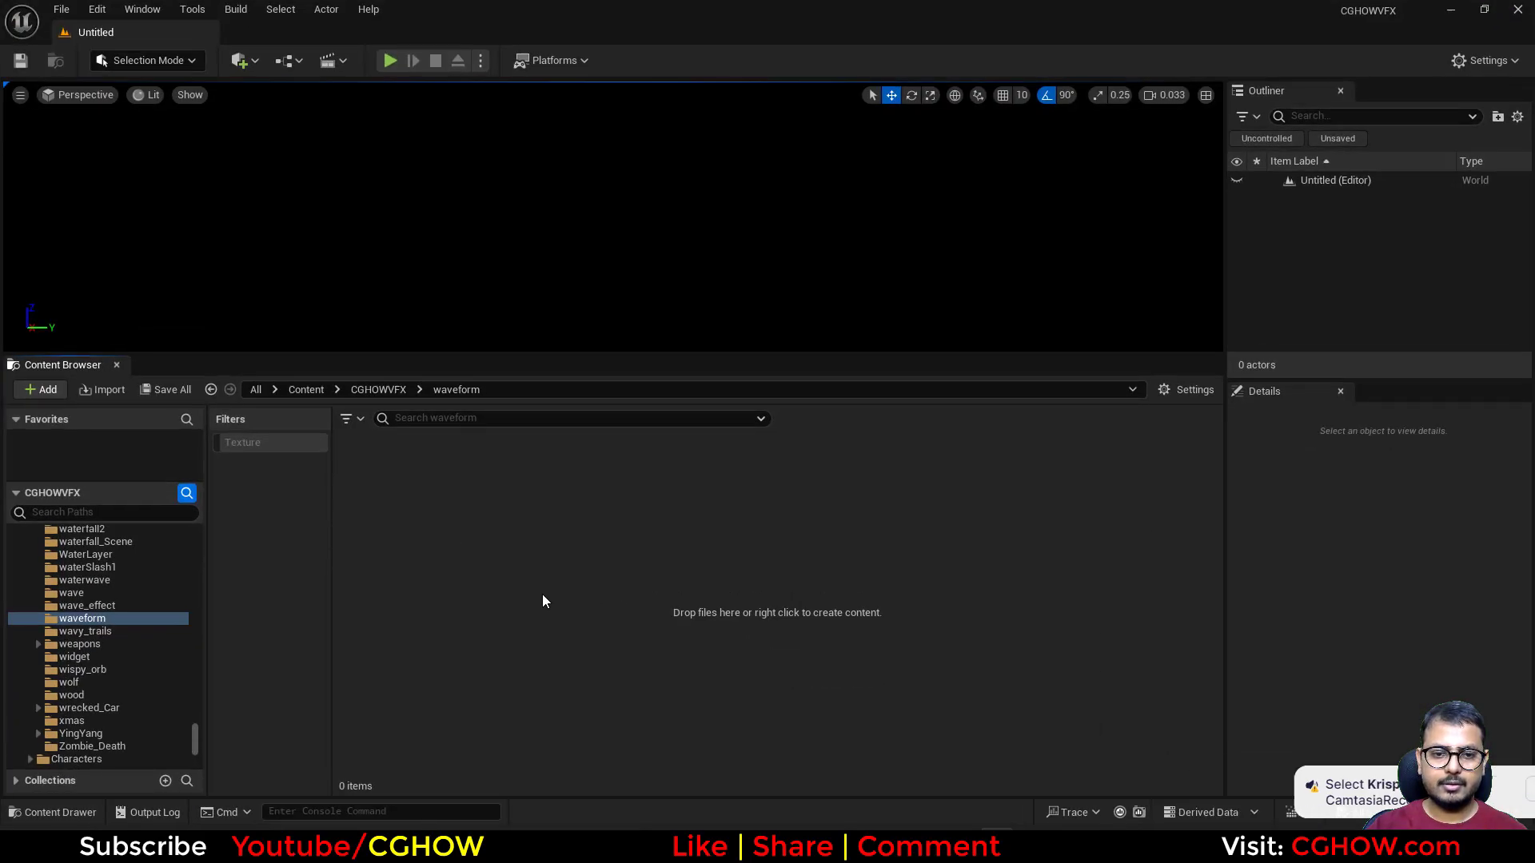
pyautogui.rightClick(478, 508)
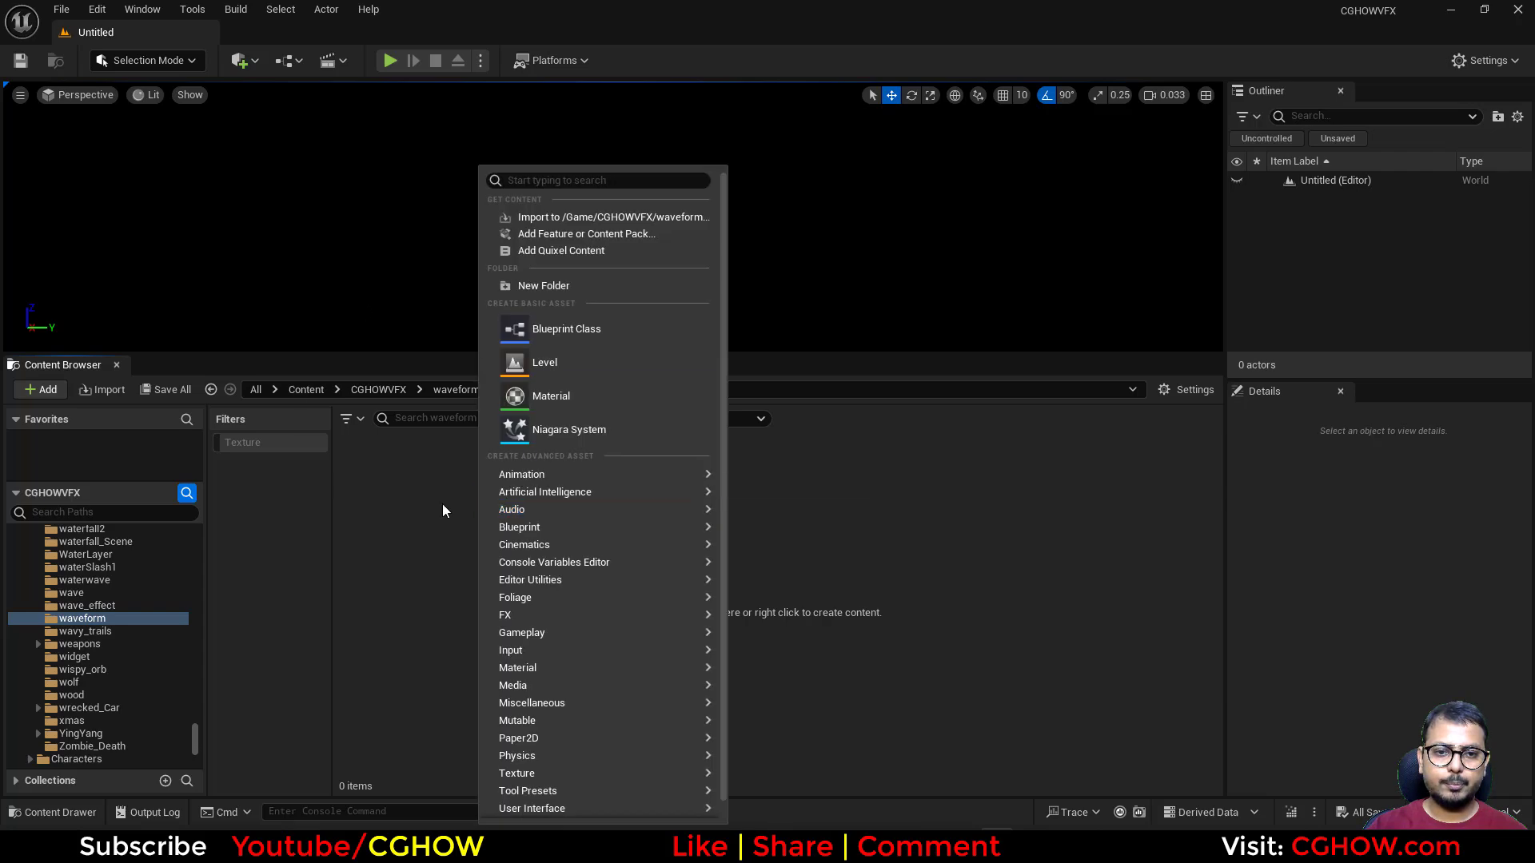
pyautogui.click(426, 545)
pyautogui.rightClick(516, 537)
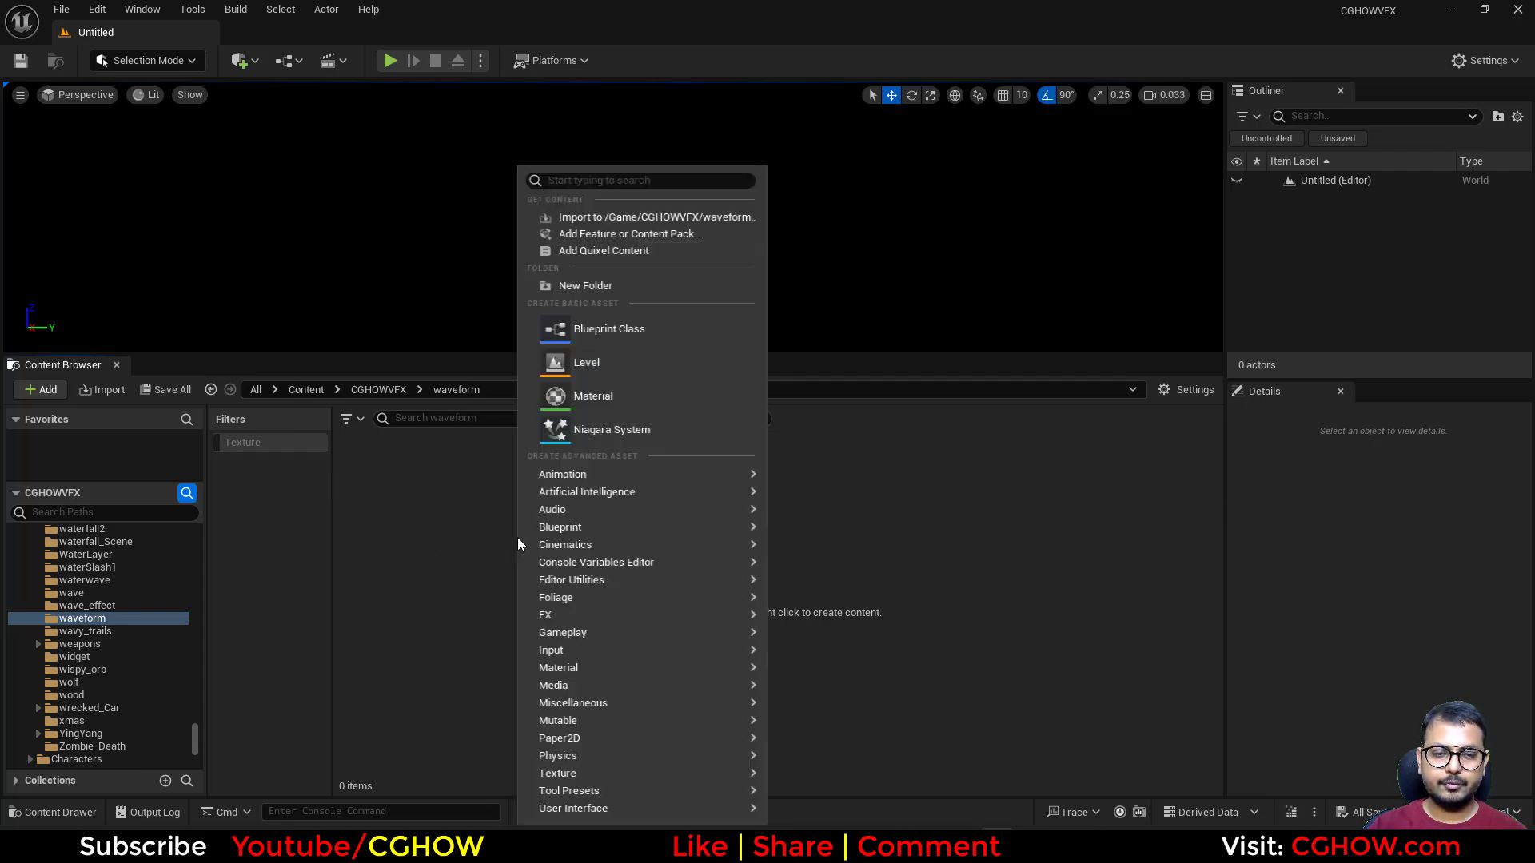
pyautogui.click(609, 429)
pyautogui.click(365, 702)
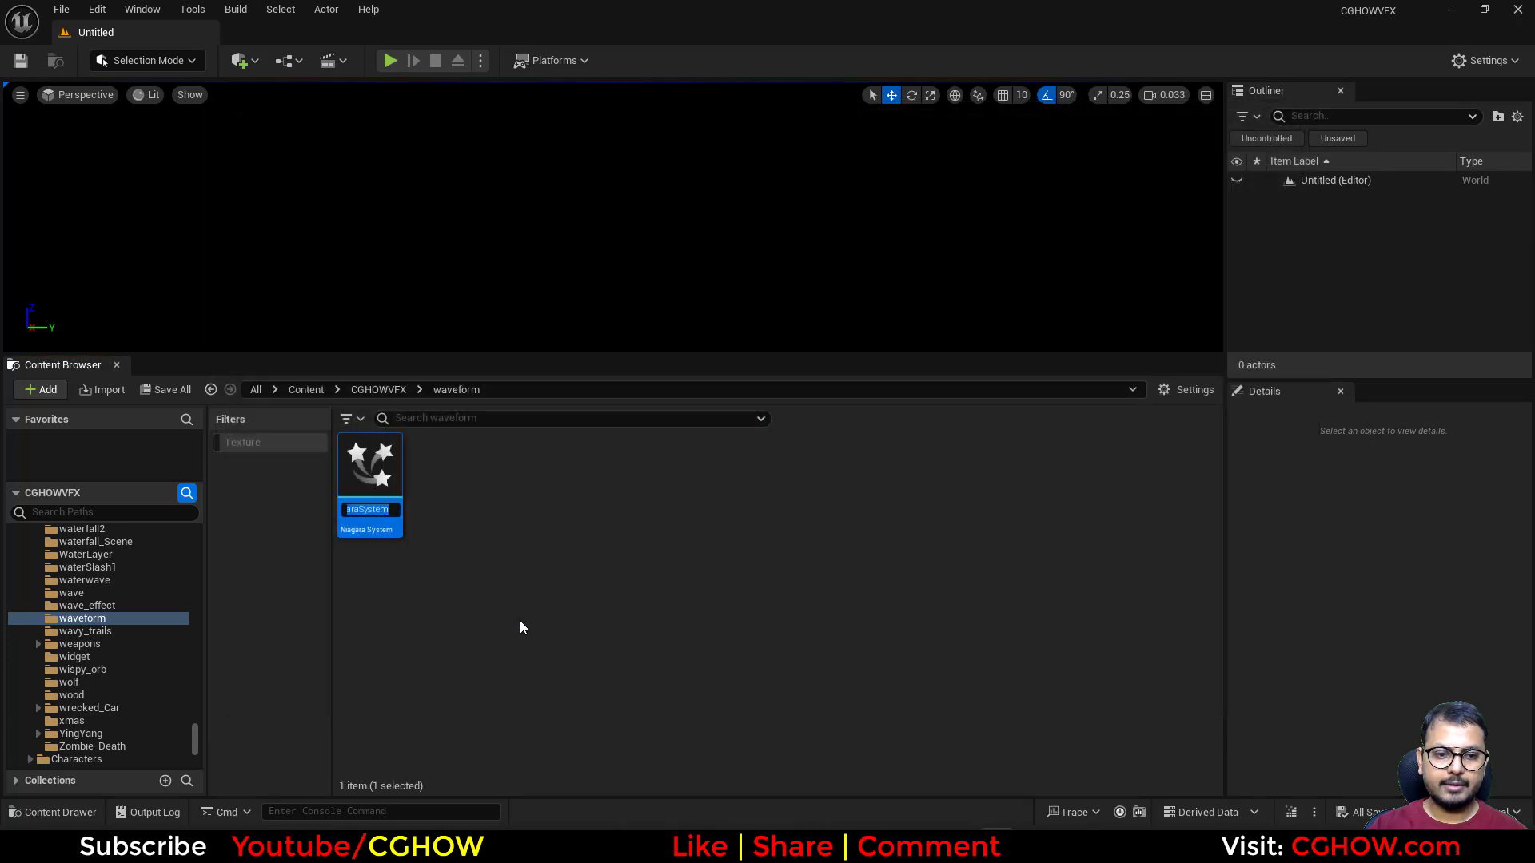
pyautogui.write('FX_')
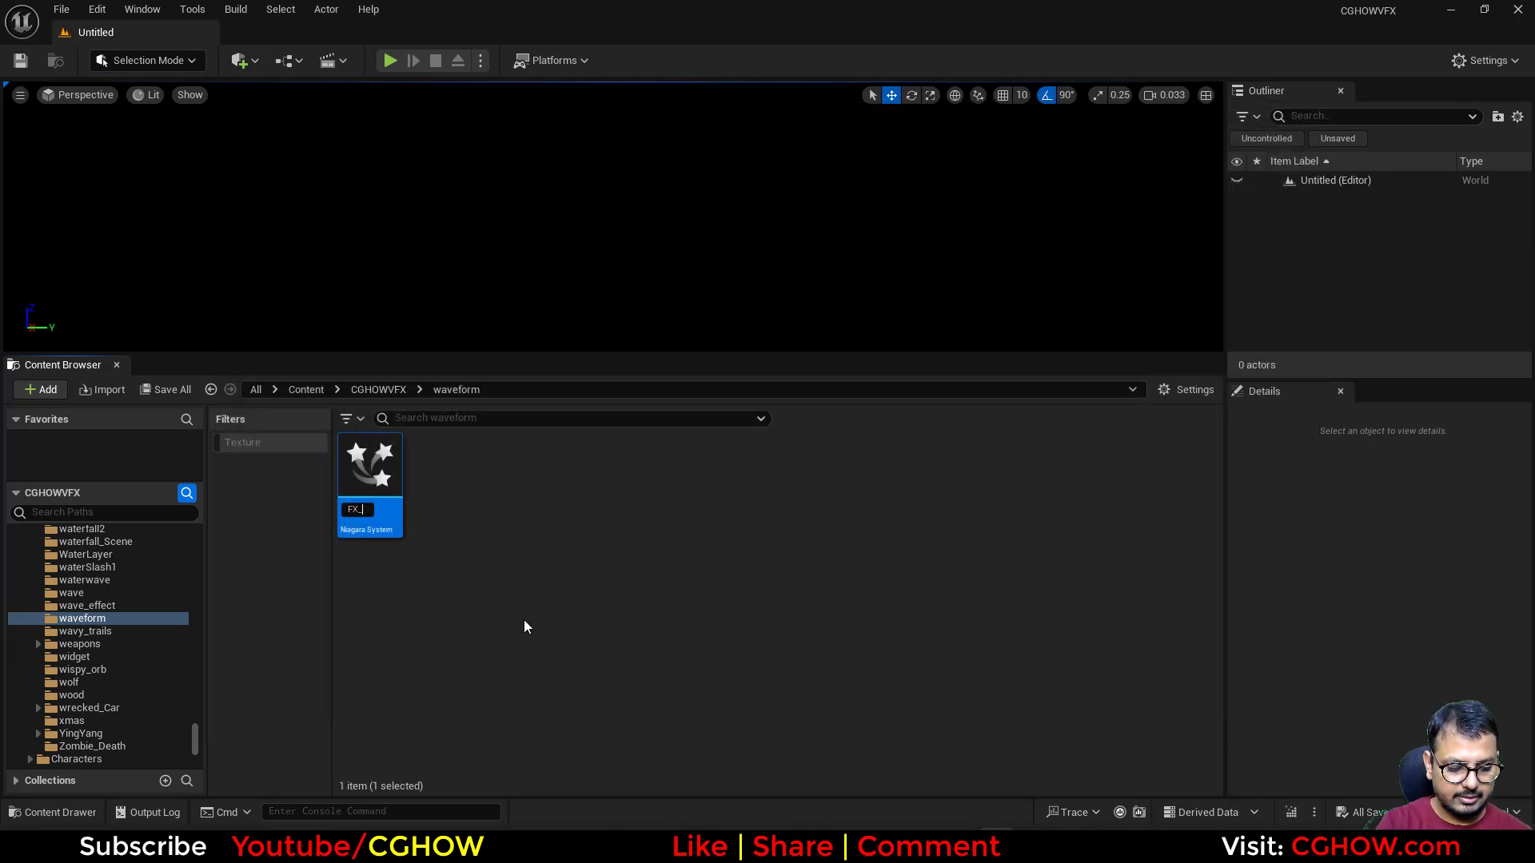
pyautogui.write('waveform')
pyautogui.press('Return')
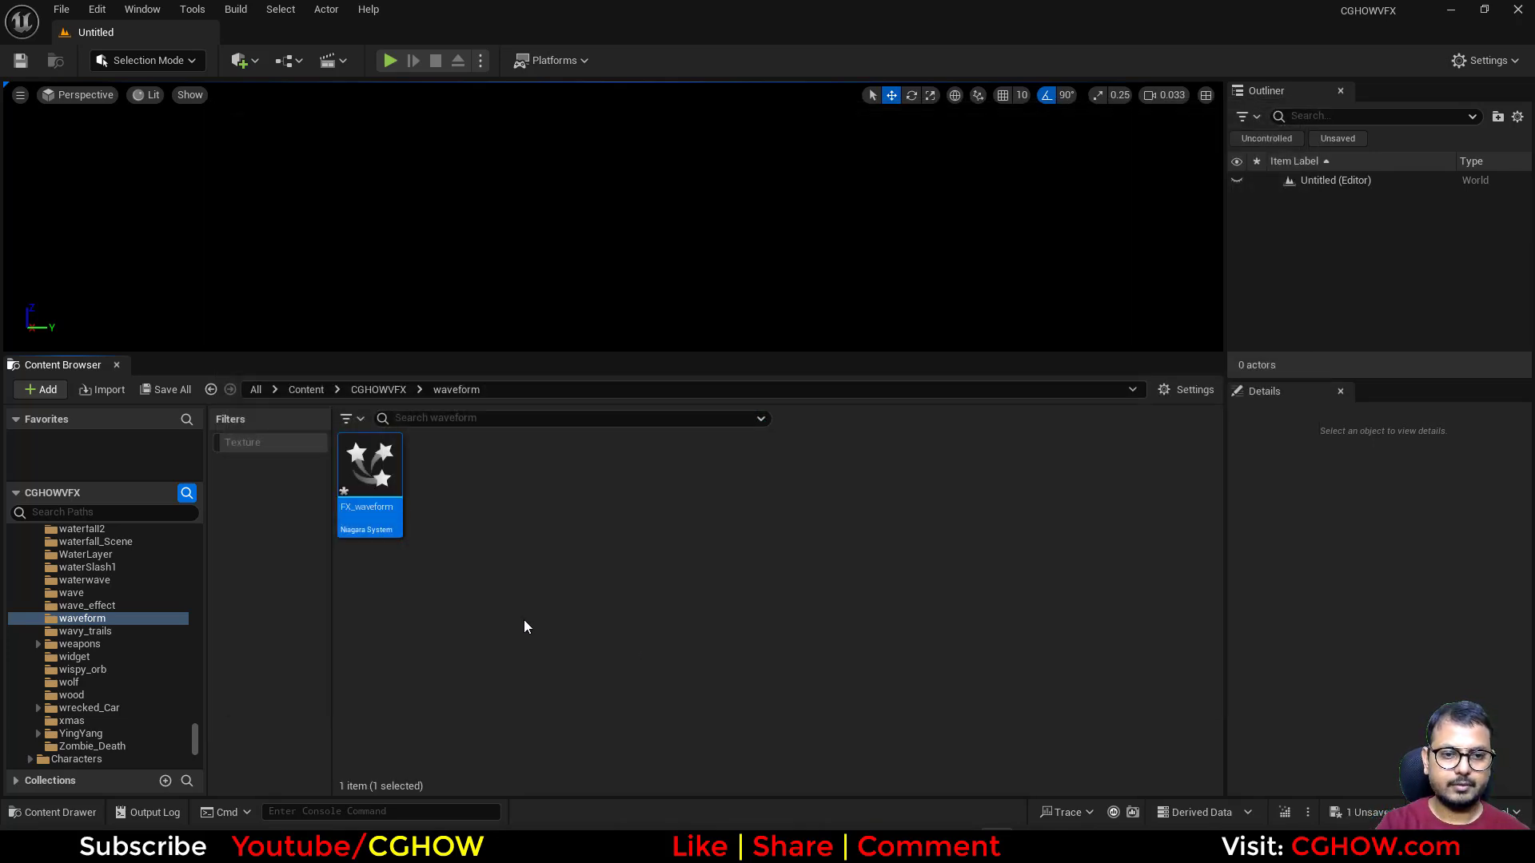
# - Open FX_waveform docked beside the level editor and add an emitter from the Fountain template
pyautogui.press('Return')
pyautogui.moveTo(166, 90); pyautogui.dragTo(281, 36)
pyautogui.moveTo(814, 263); pyautogui.dragTo(602, 232, button='right')
pyautogui.rightClick(601, 232)
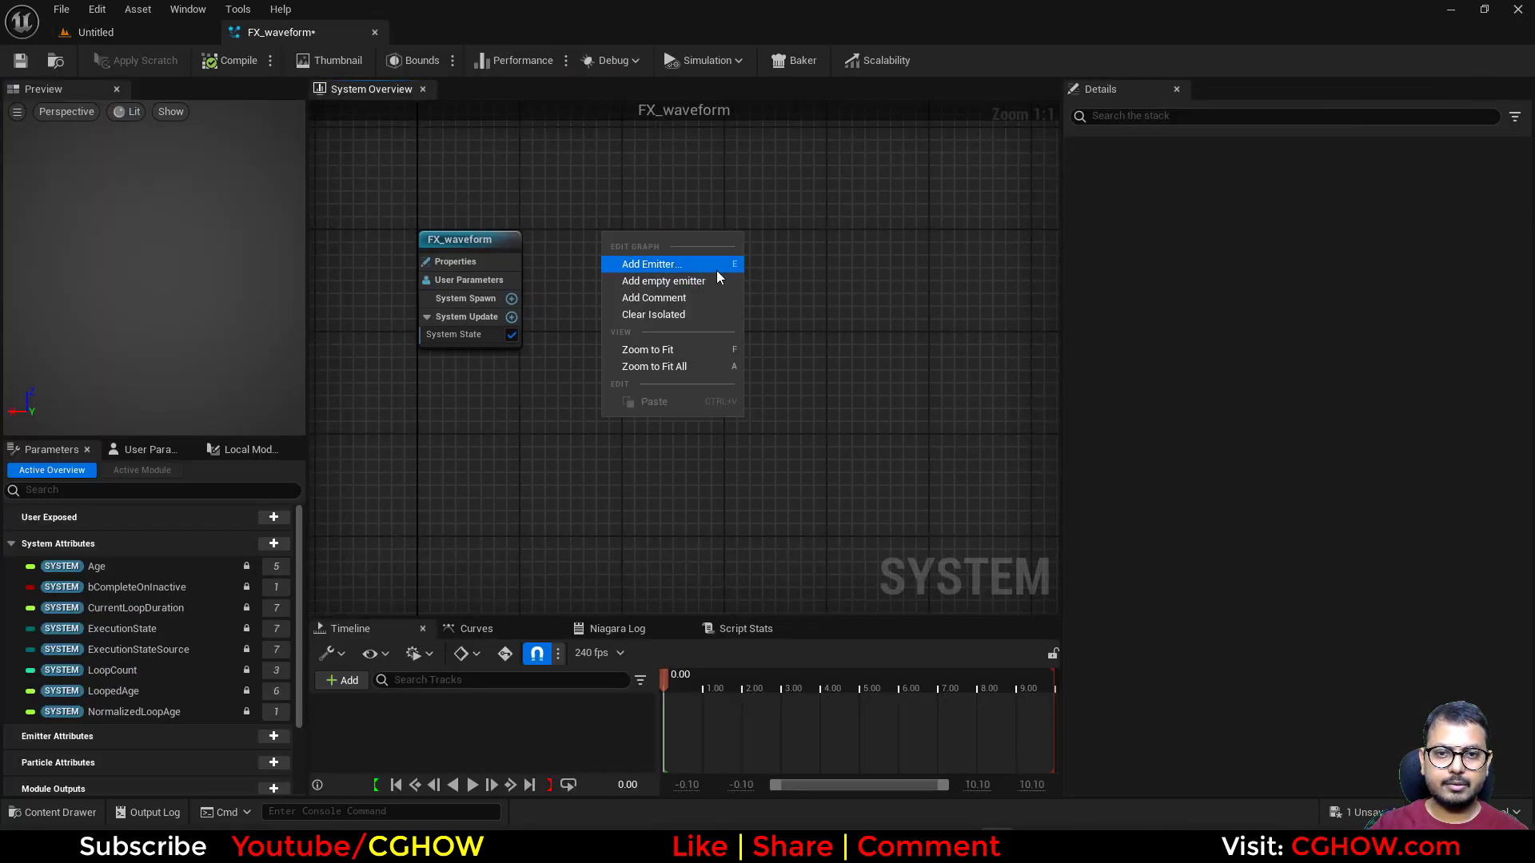
pyautogui.click(716, 265)
pyautogui.click(784, 198)
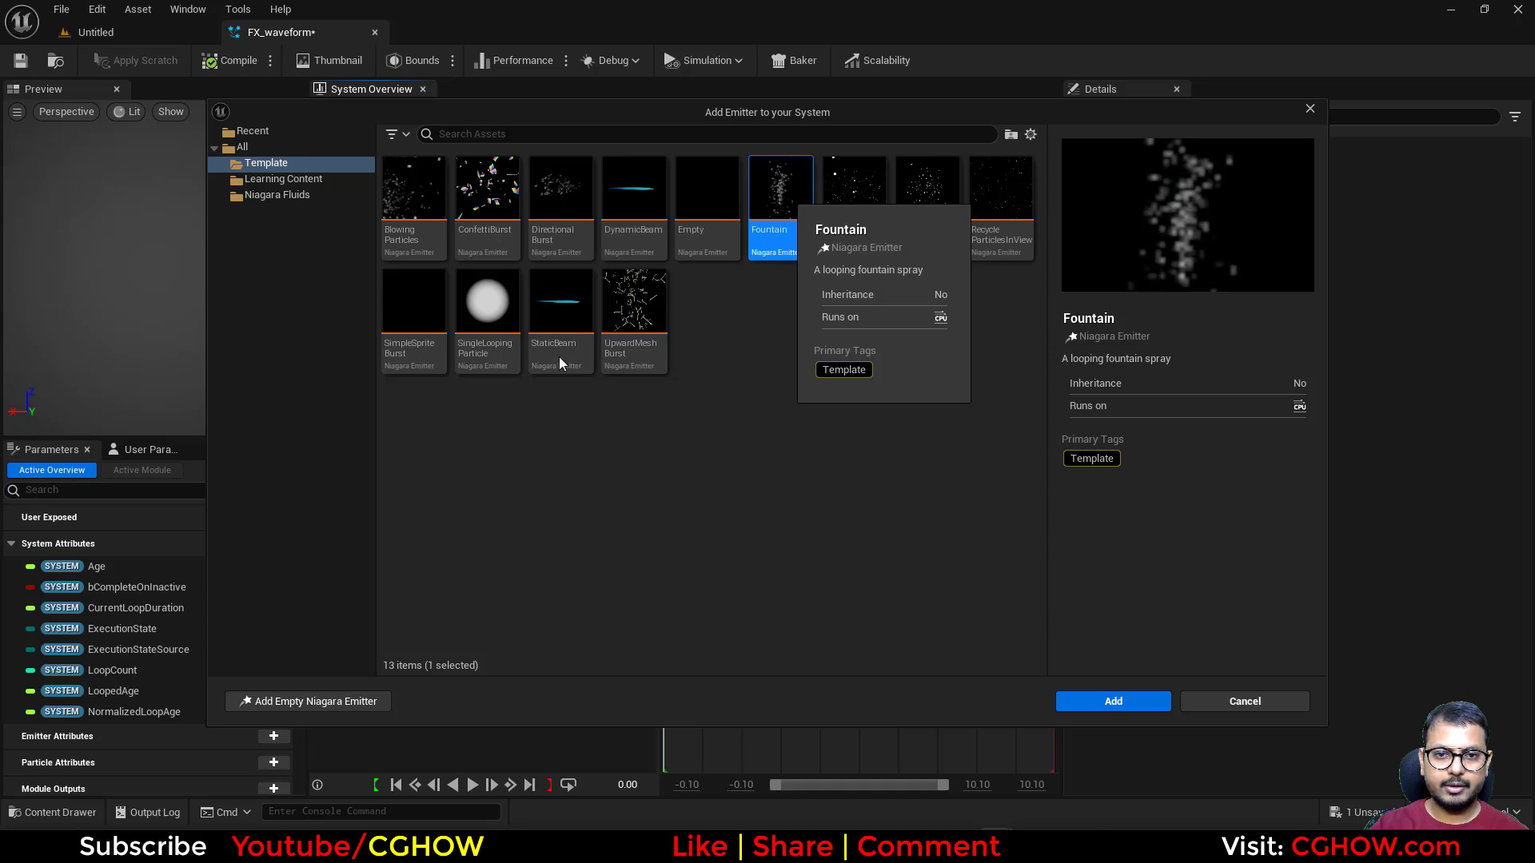
pyautogui.click(1111, 701)
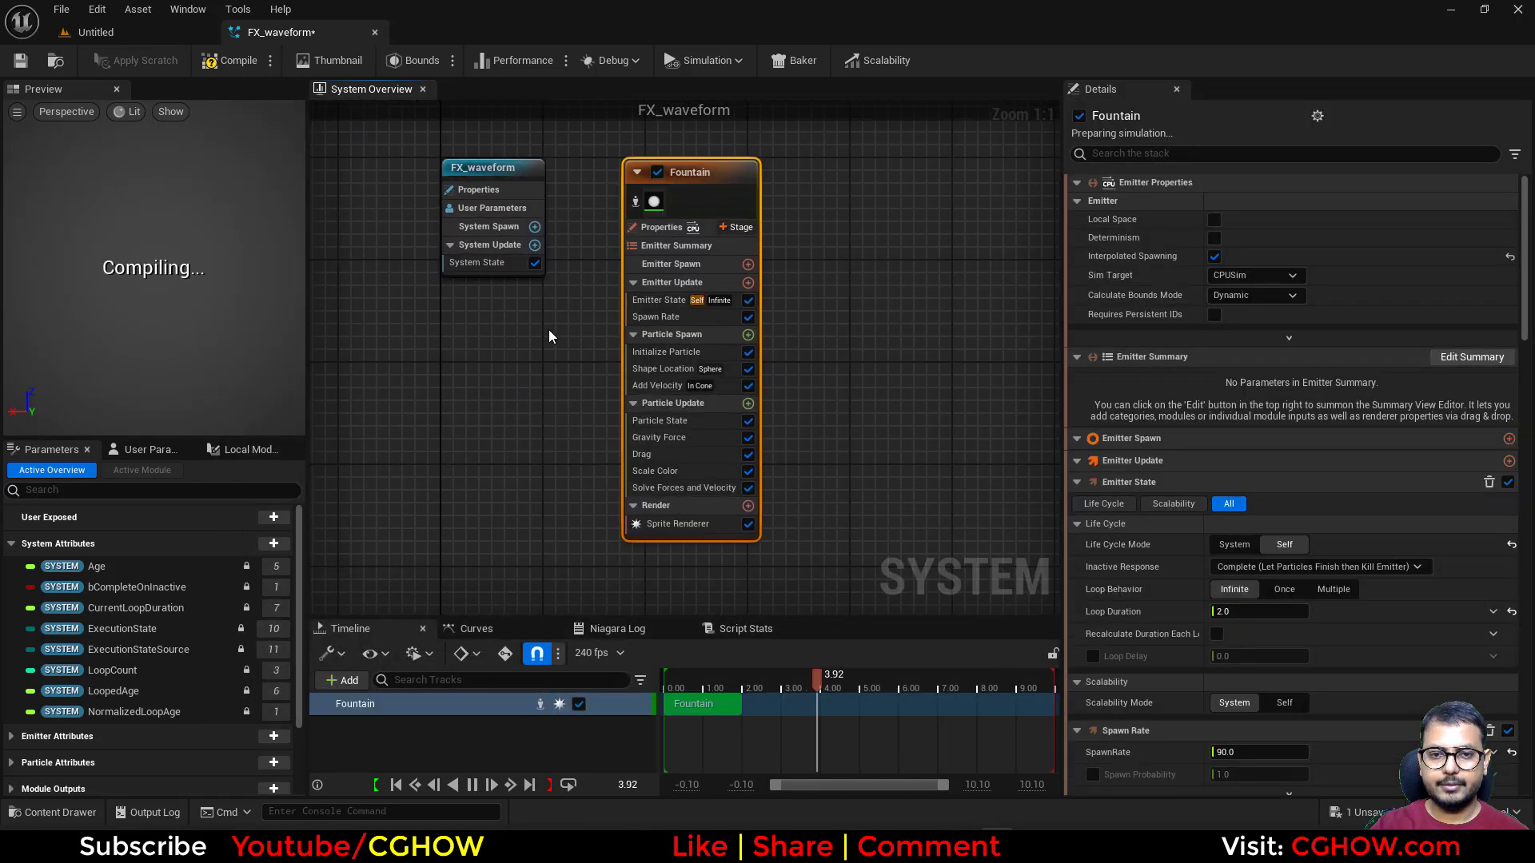
pyautogui.moveTo(548, 332); pyautogui.dragTo(499, 377, button='right')
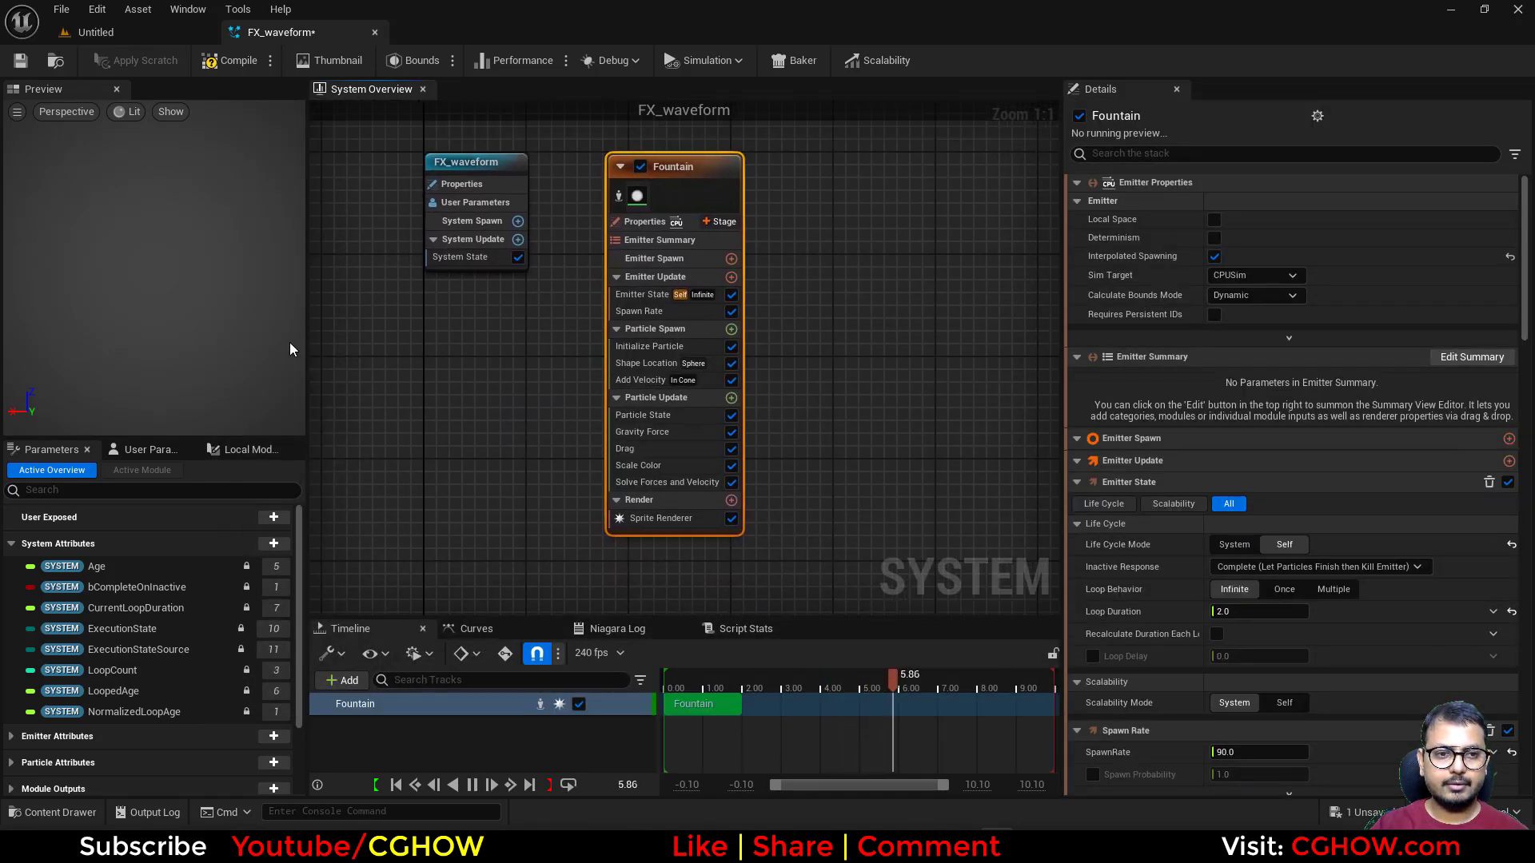
# - Delete the Add Velocity, Shape Location, Drag and Scale Color modules from the Fountain emitter
pyautogui.click(638, 381)
pyautogui.keyDown('shift'); pyautogui.click(653, 366); pyautogui.keyUp('shift')
pyautogui.press('Delete')
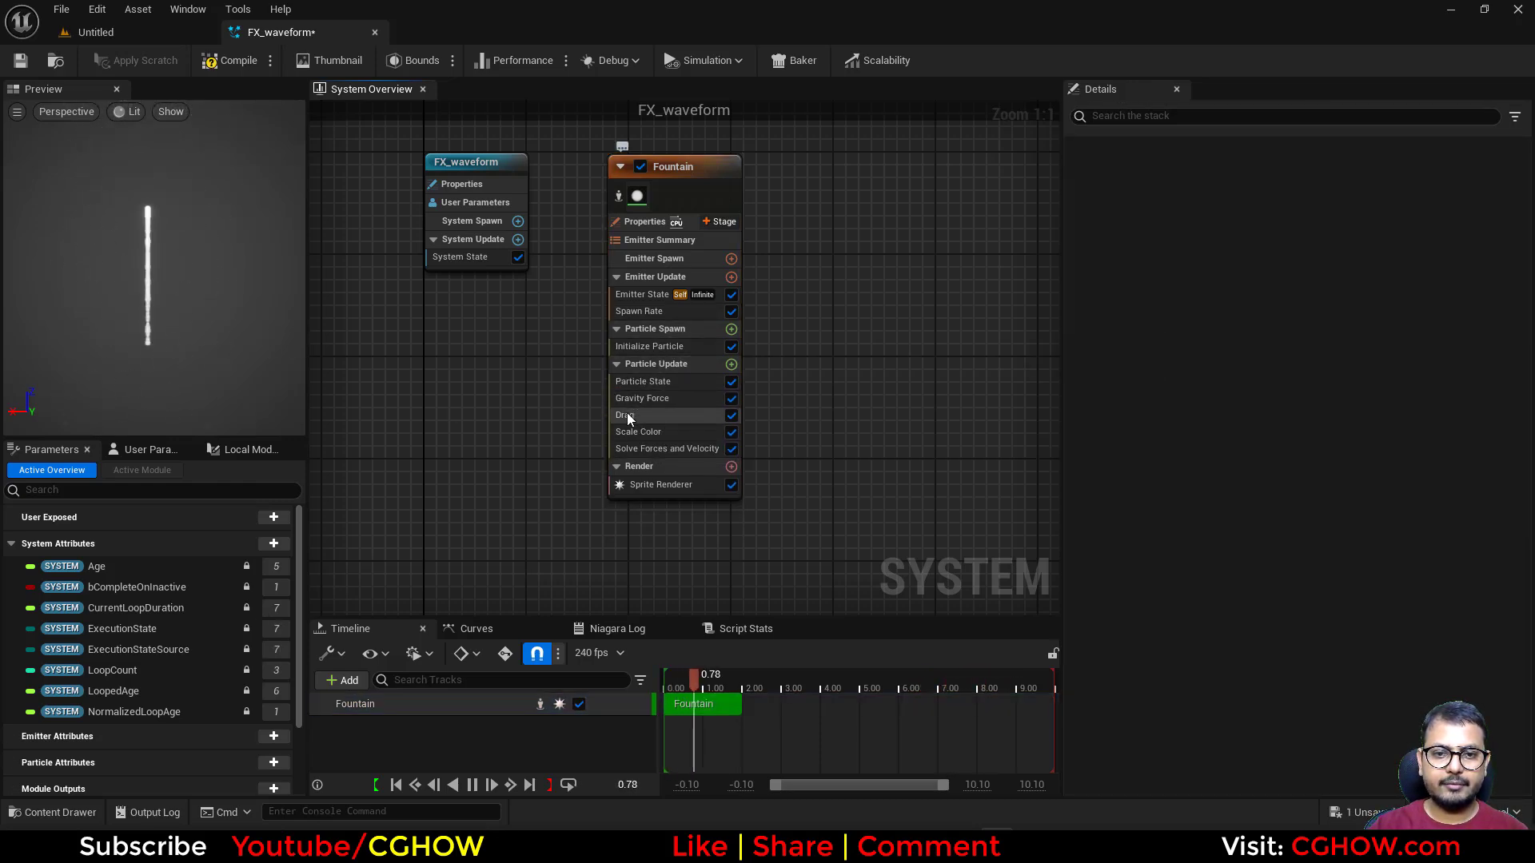
pyautogui.click(652, 416)
pyautogui.press('Delete')
pyautogui.click(673, 415)
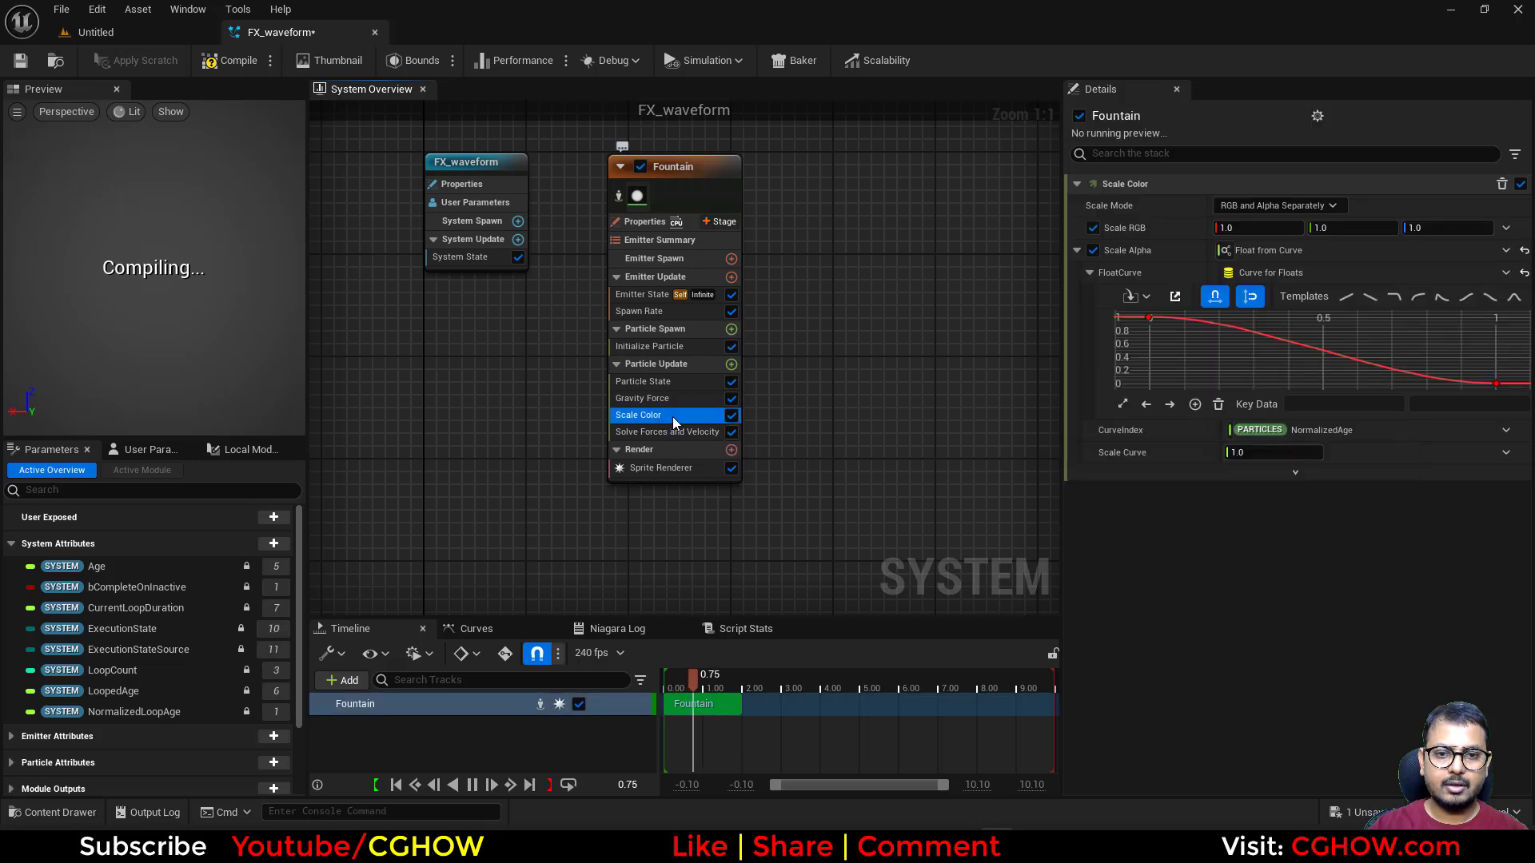
pyautogui.press('Delete')
pyautogui.moveTo(195, 231)
pyautogui.mouseDown(button='middle')
pyautogui.moveTo(184, 108)
pyautogui.moveTo(208, 296)
pyautogui.moveTo(224, 221)
pyautogui.mouseUp(button='middle')
# - Try a Gravity Force X value of about -272 on the Fountain emitter and reset it to 0
pyautogui.click(654, 400)
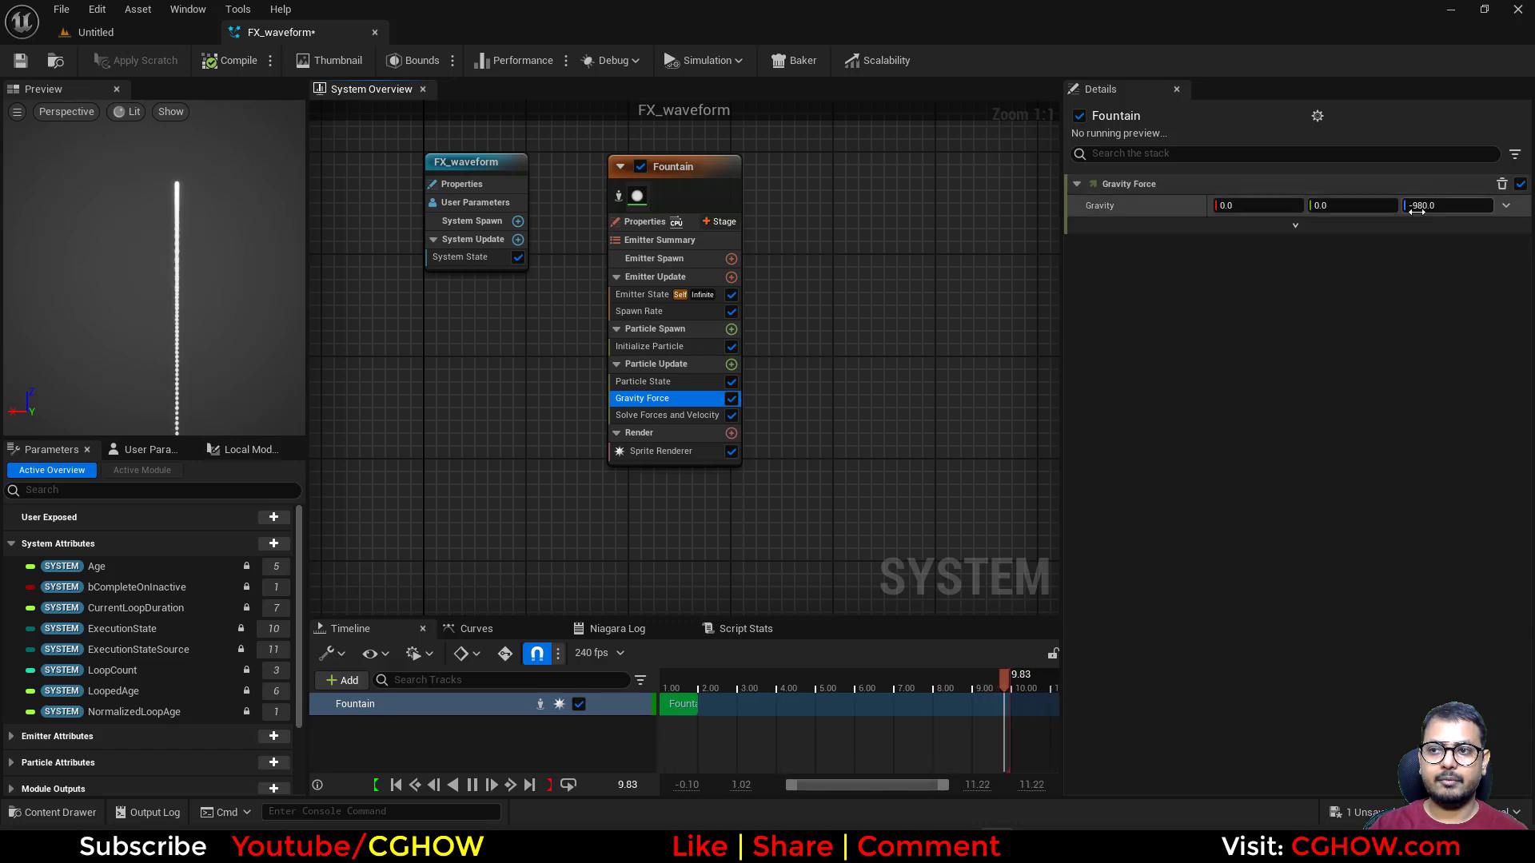
pyautogui.rightClick(1200, 205)
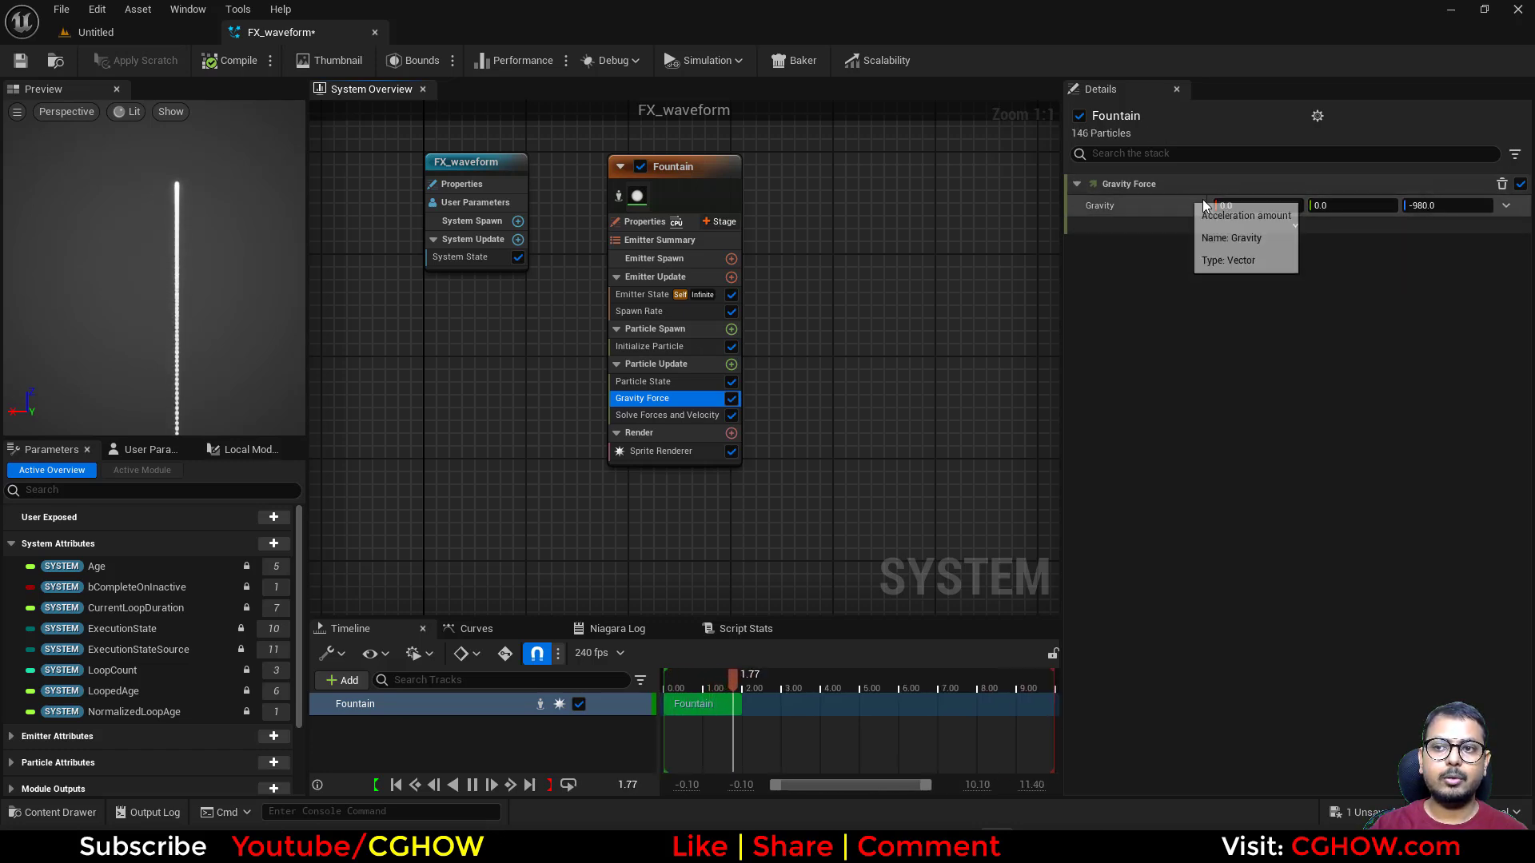
pyautogui.press('Escape')
pyautogui.moveTo(1232, 203); pyautogui.dragTo(1295, 225)
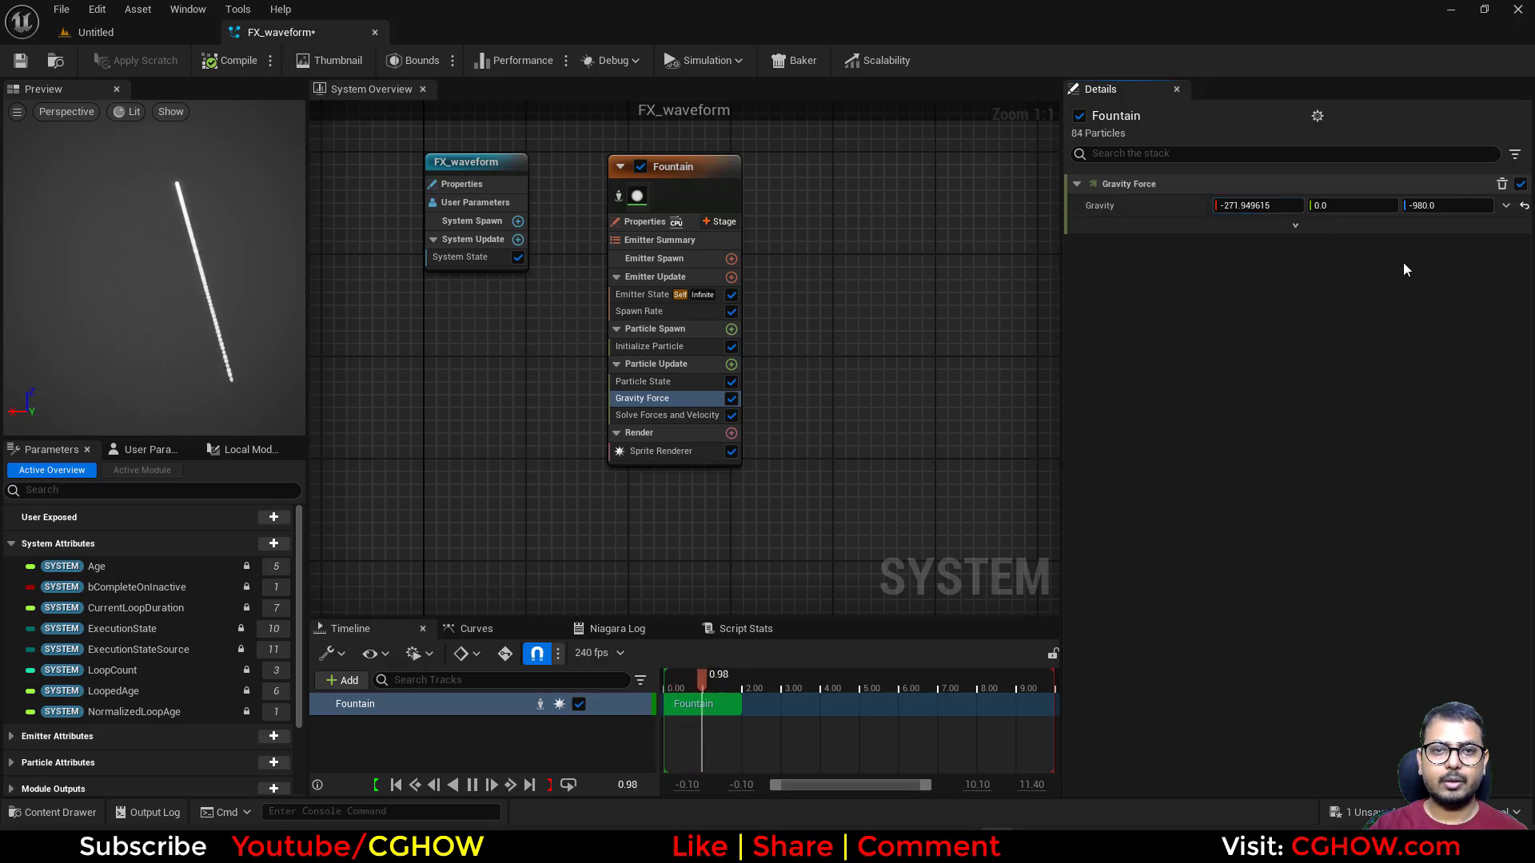
pyautogui.click(1275, 206)
pyautogui.write('0')
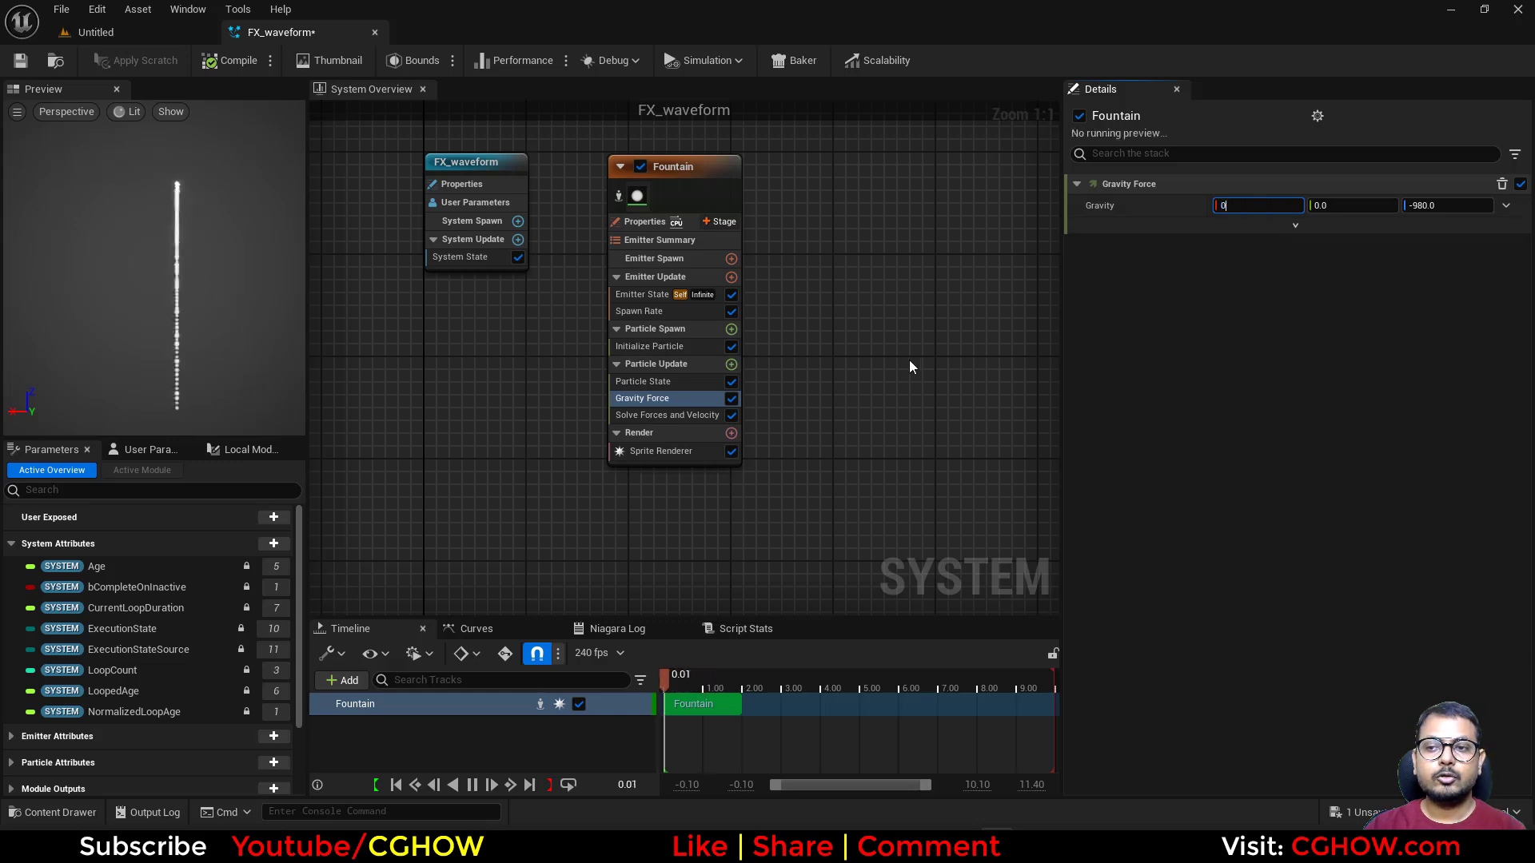
# - Add a Waveform module to the Fountain emitter's Particle Update group
pyautogui.click(732, 364)
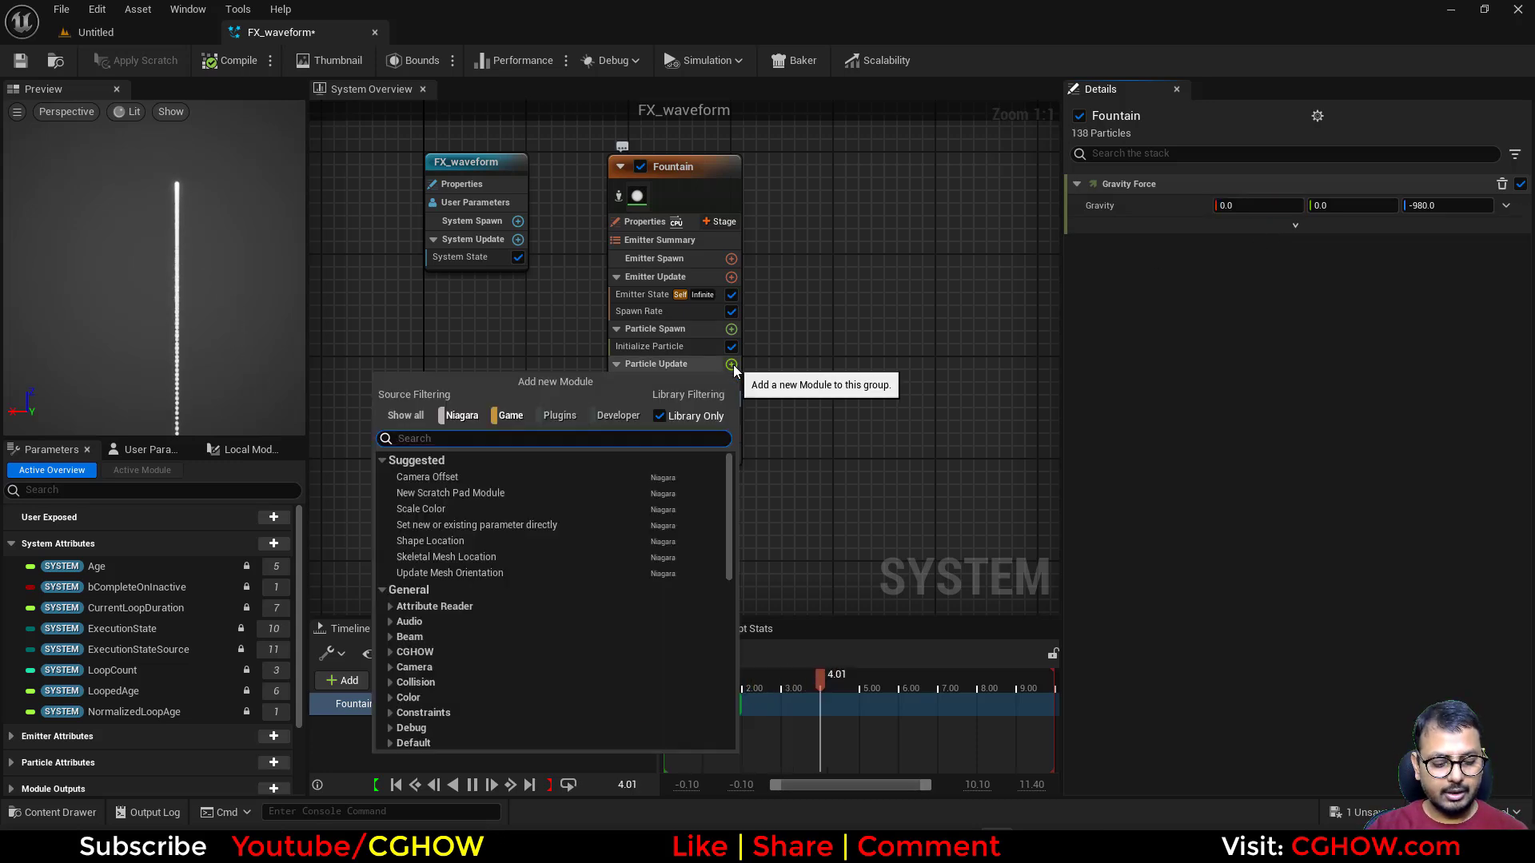
pyautogui.write('wave')
pyautogui.click(424, 477)
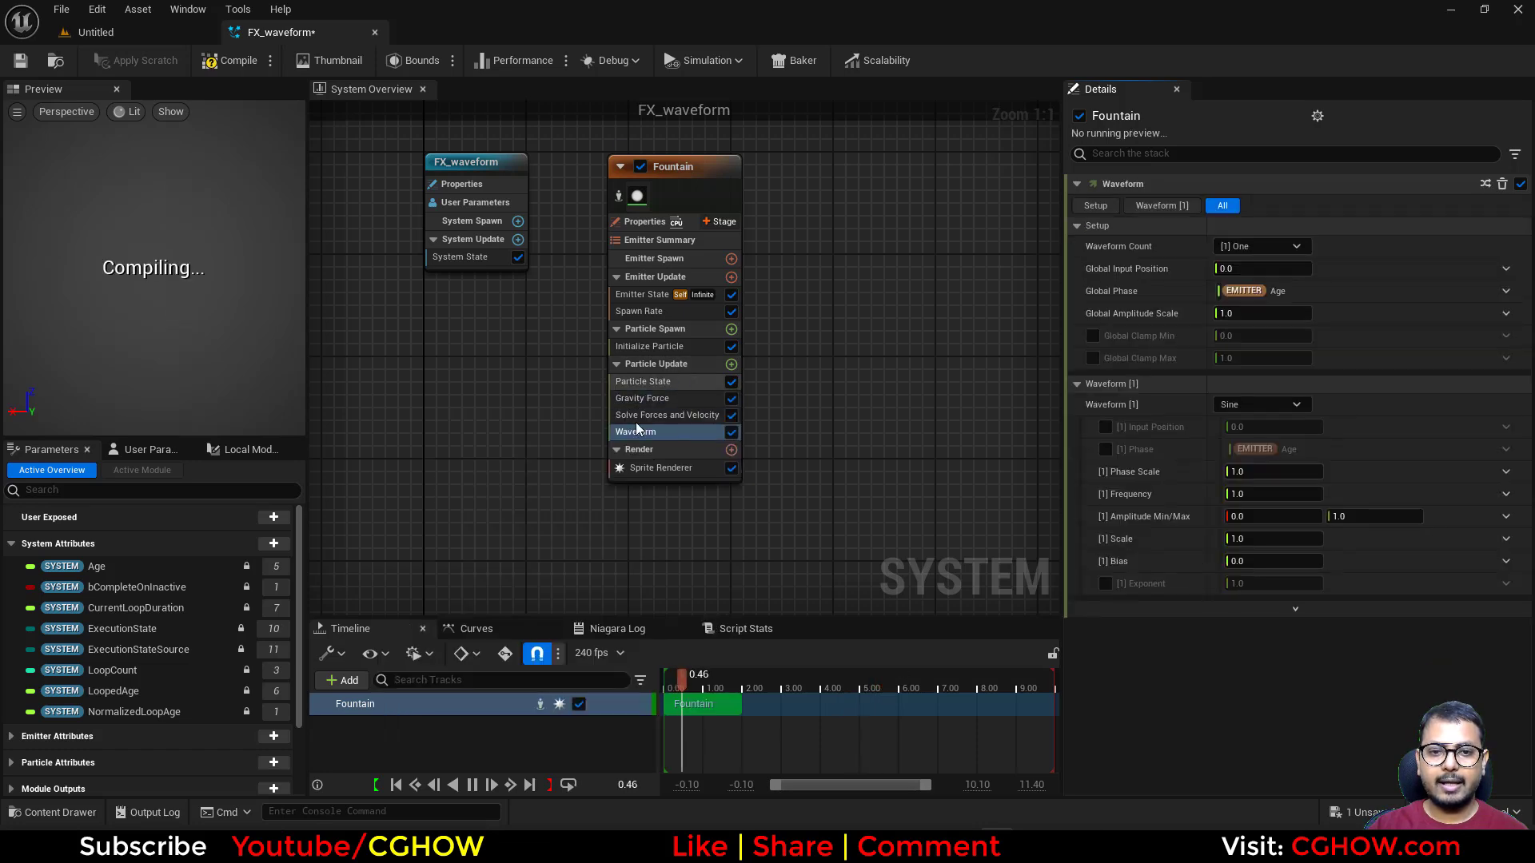
# - Enable the display of parameter writes in the module details and expand the Waveform module's parameter writes
pyautogui.click(1515, 154)
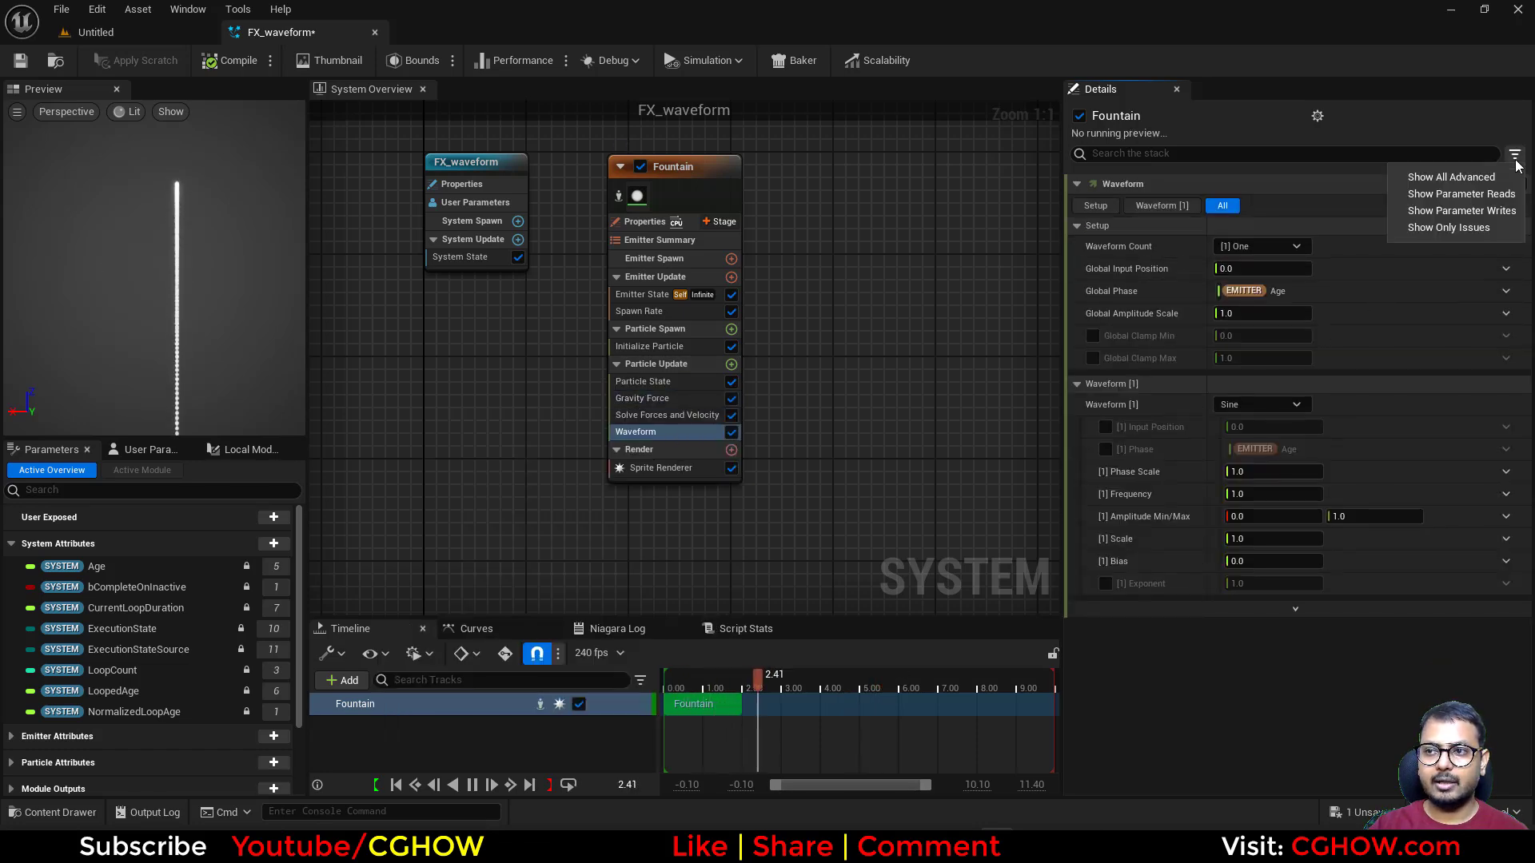
pyautogui.click(1455, 216)
pyautogui.click(1078, 624)
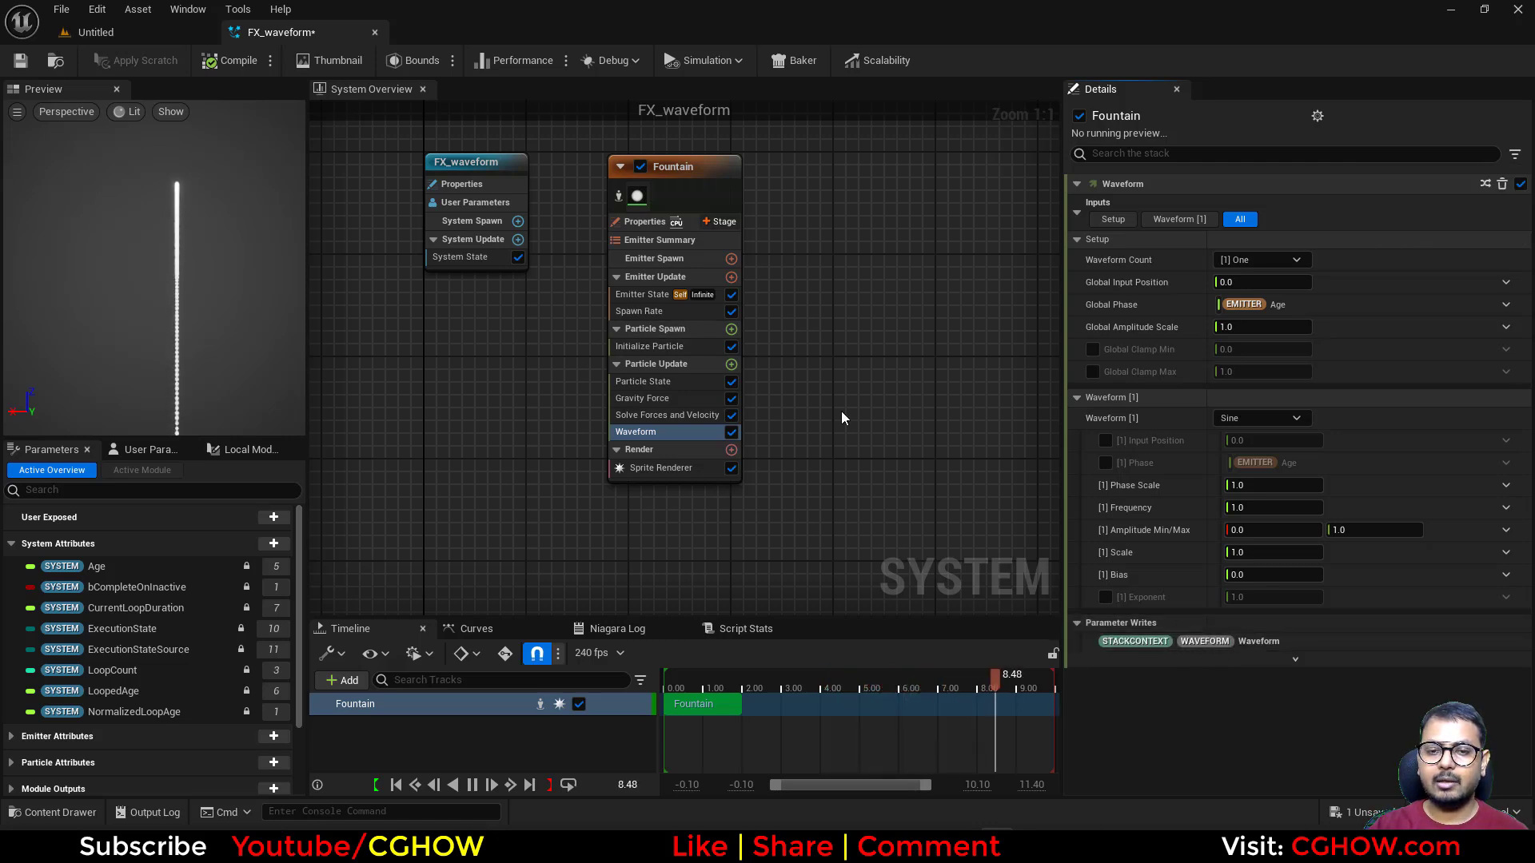
# - Compare with the Gravity Force inputs and delete the Waveform module from Particle Update
pyautogui.click(644, 399)
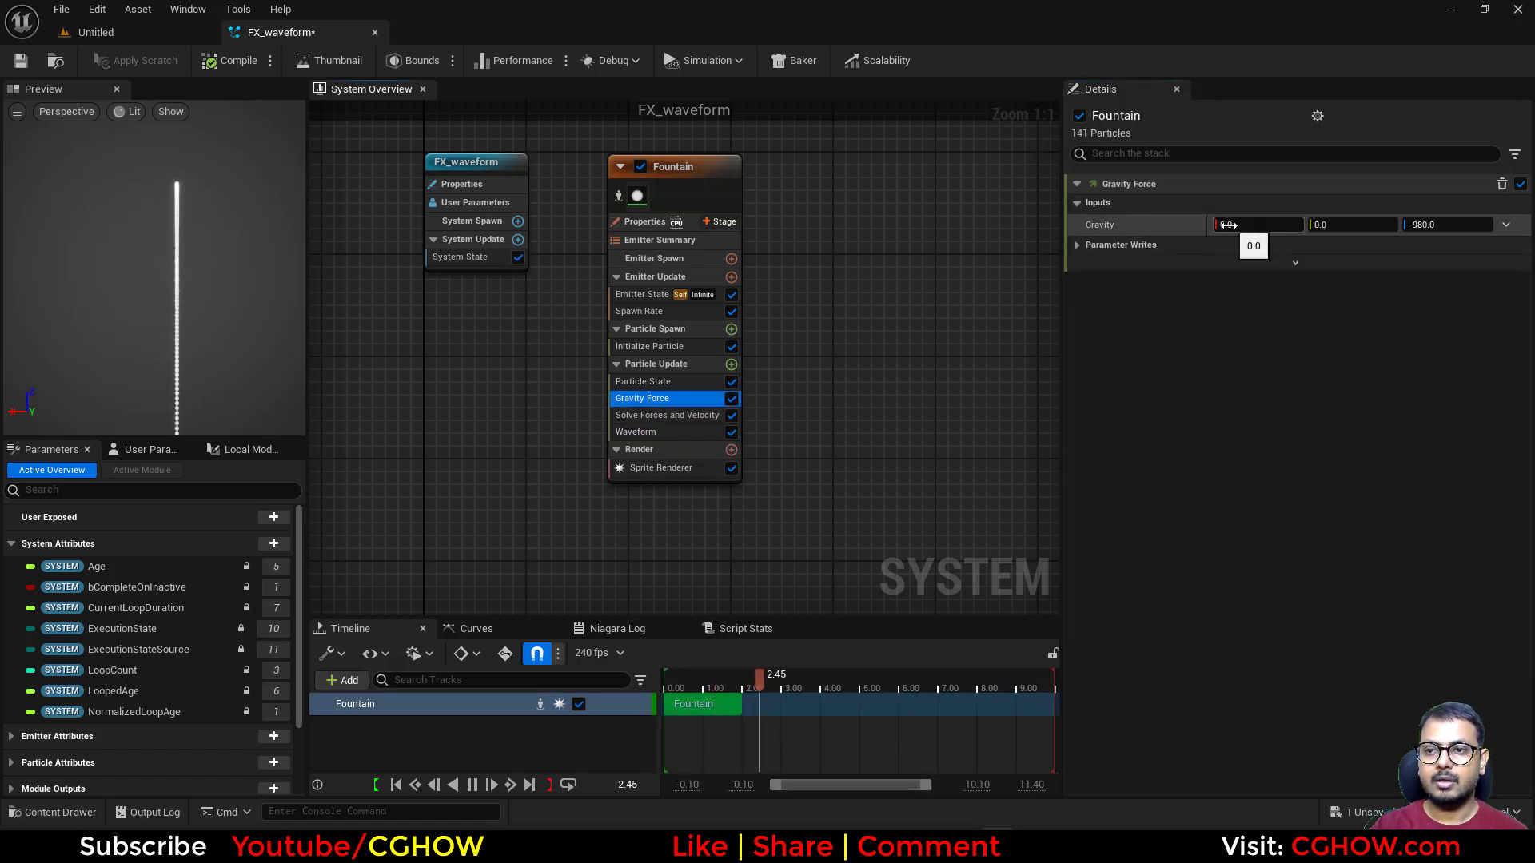
pyautogui.click(665, 432)
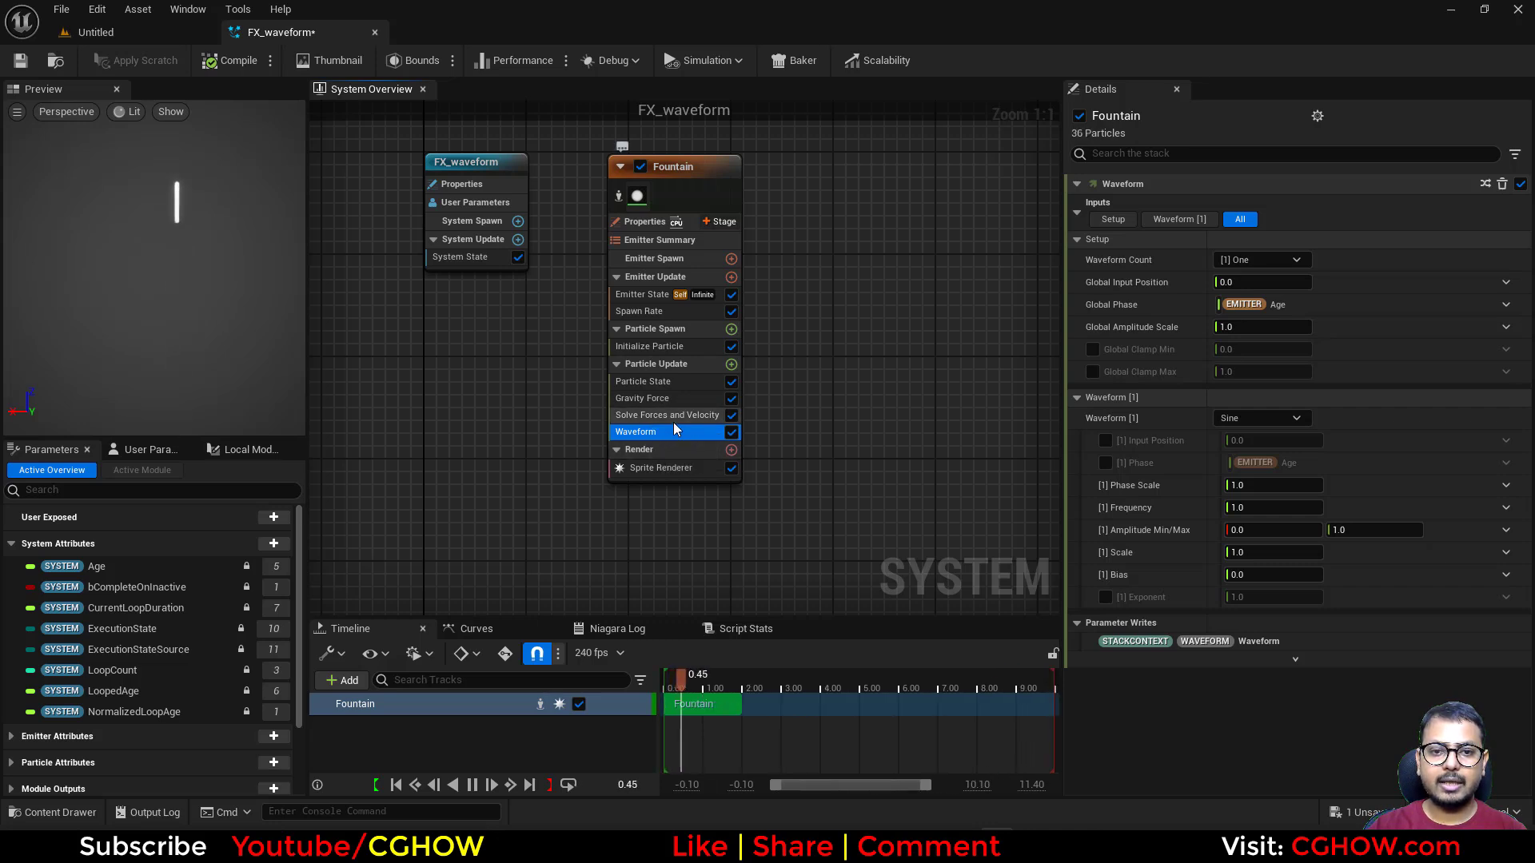
pyautogui.press('Delete')
# - Assign a Make Vector dynamic input to the Gravity value of the Gravity Force module
pyautogui.click(655, 399)
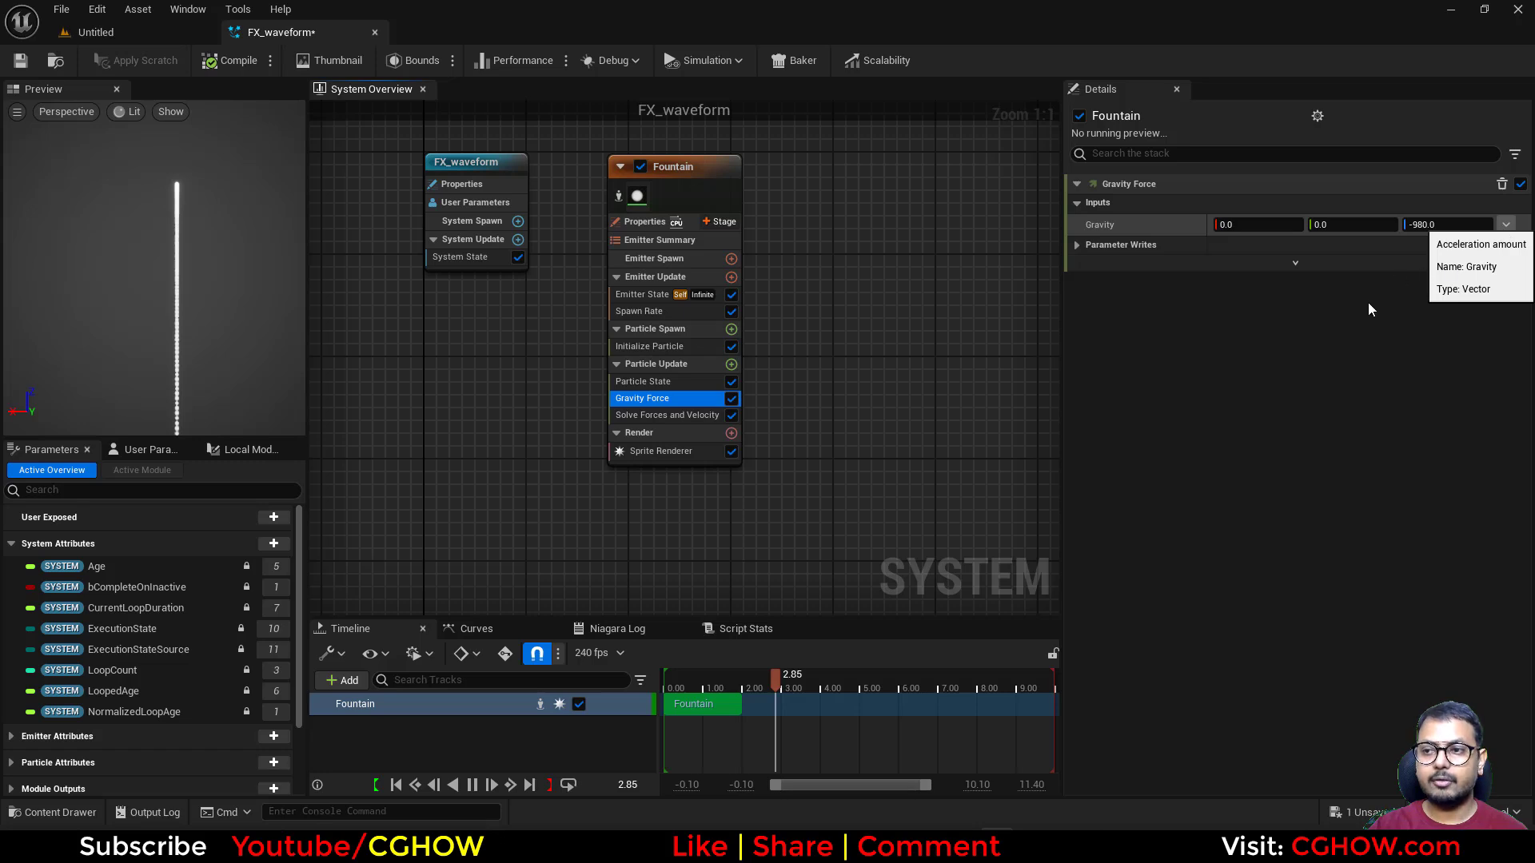
pyautogui.click(1506, 224)
pyautogui.write('brea')
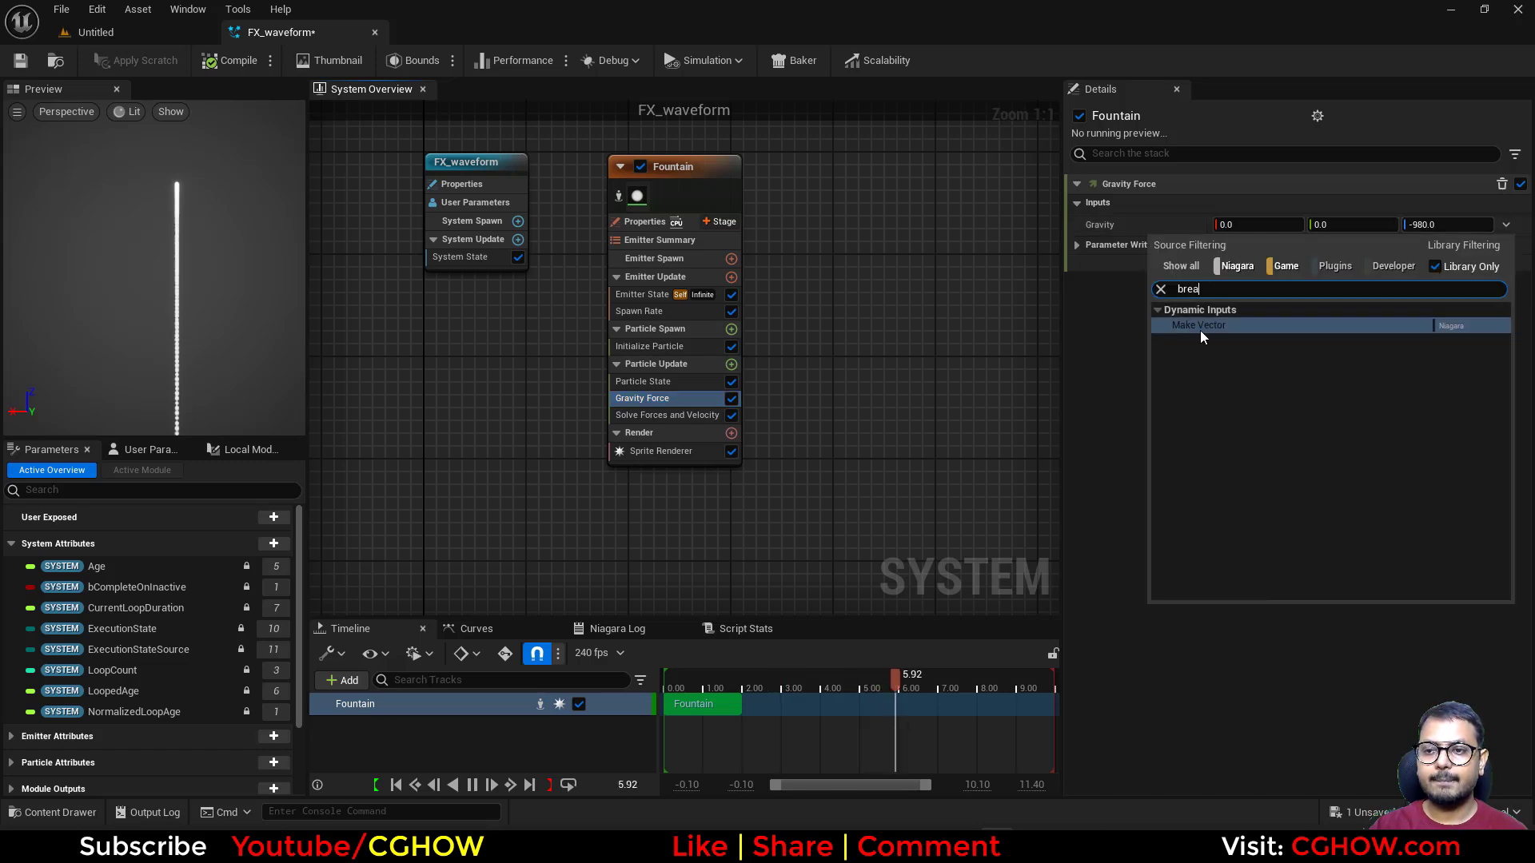
pyautogui.click(1201, 326)
pyautogui.click(1273, 293)
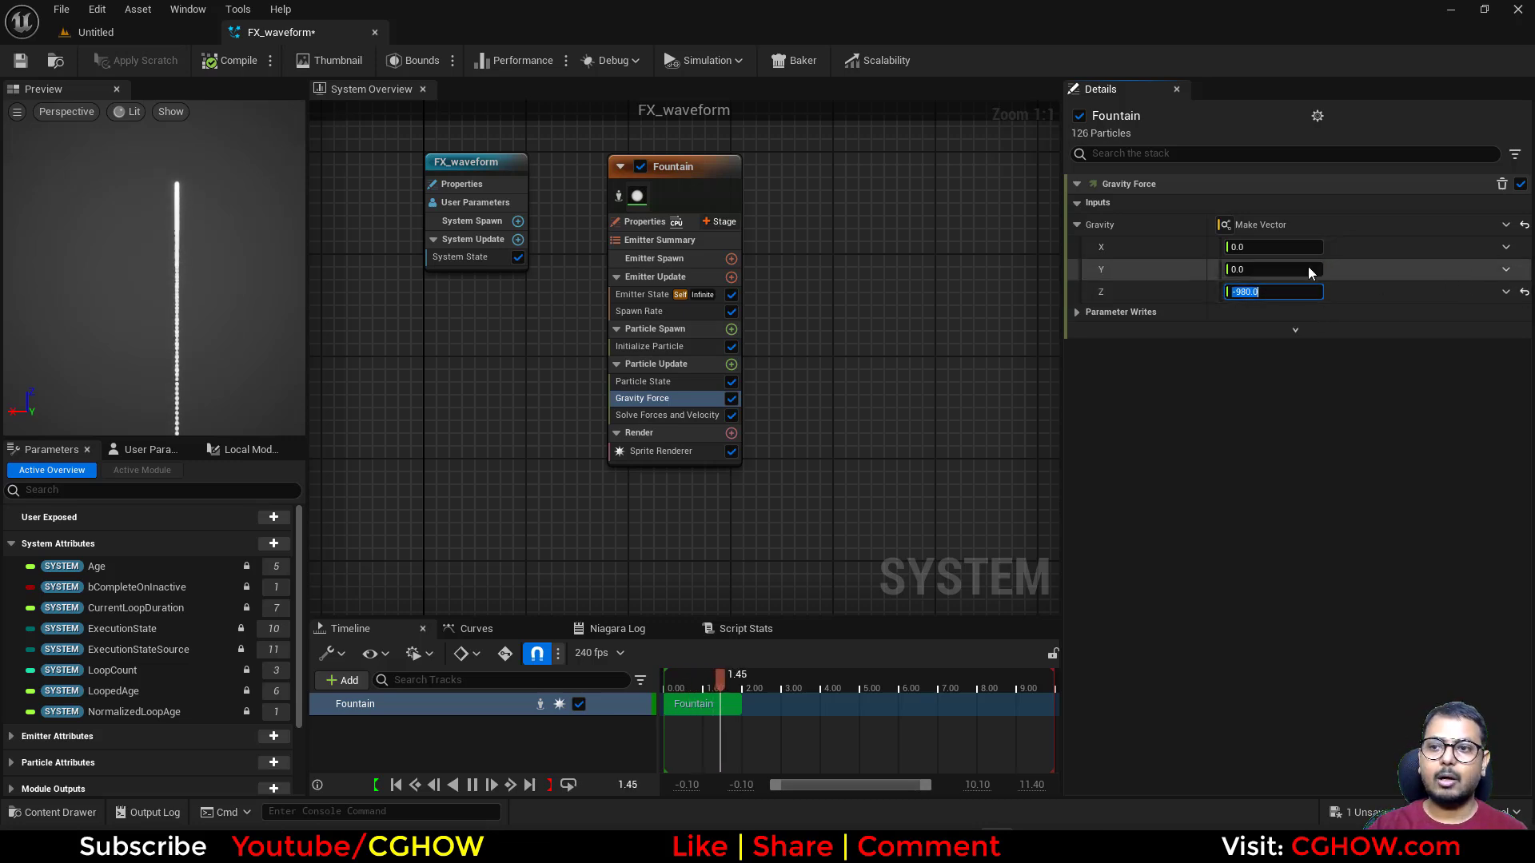
# - Assign a Waveform dynamic input to the X component of the gravity vector
pyautogui.click(1505, 249)
pyautogui.write('wave')
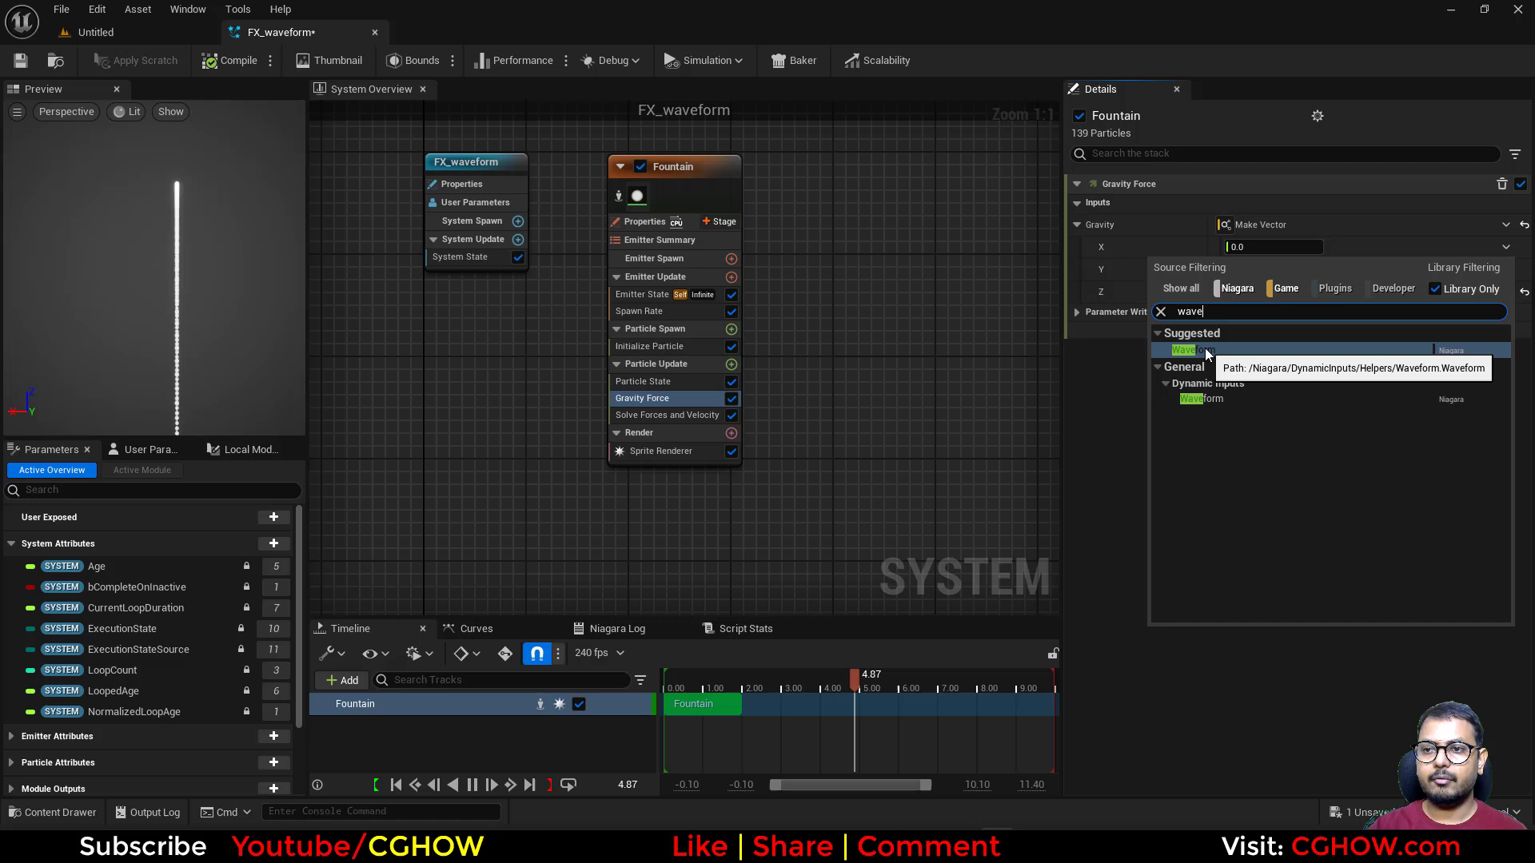
pyautogui.click(1206, 349)
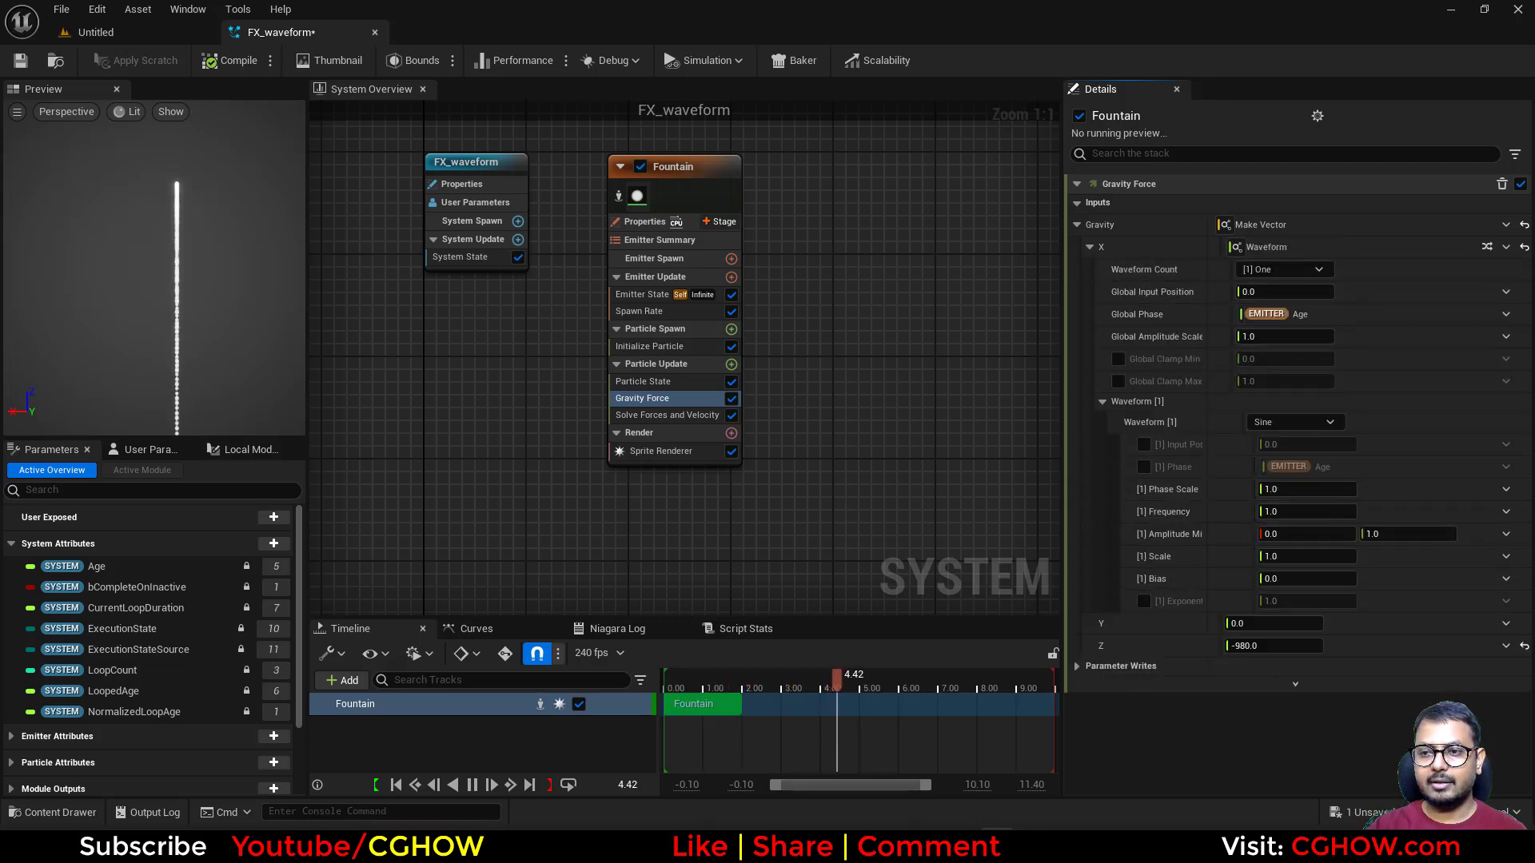
# - Examine the Waveform Count choices, the available waveform types and the Gravity Force module's parameter writes
pyautogui.click(1289, 269)
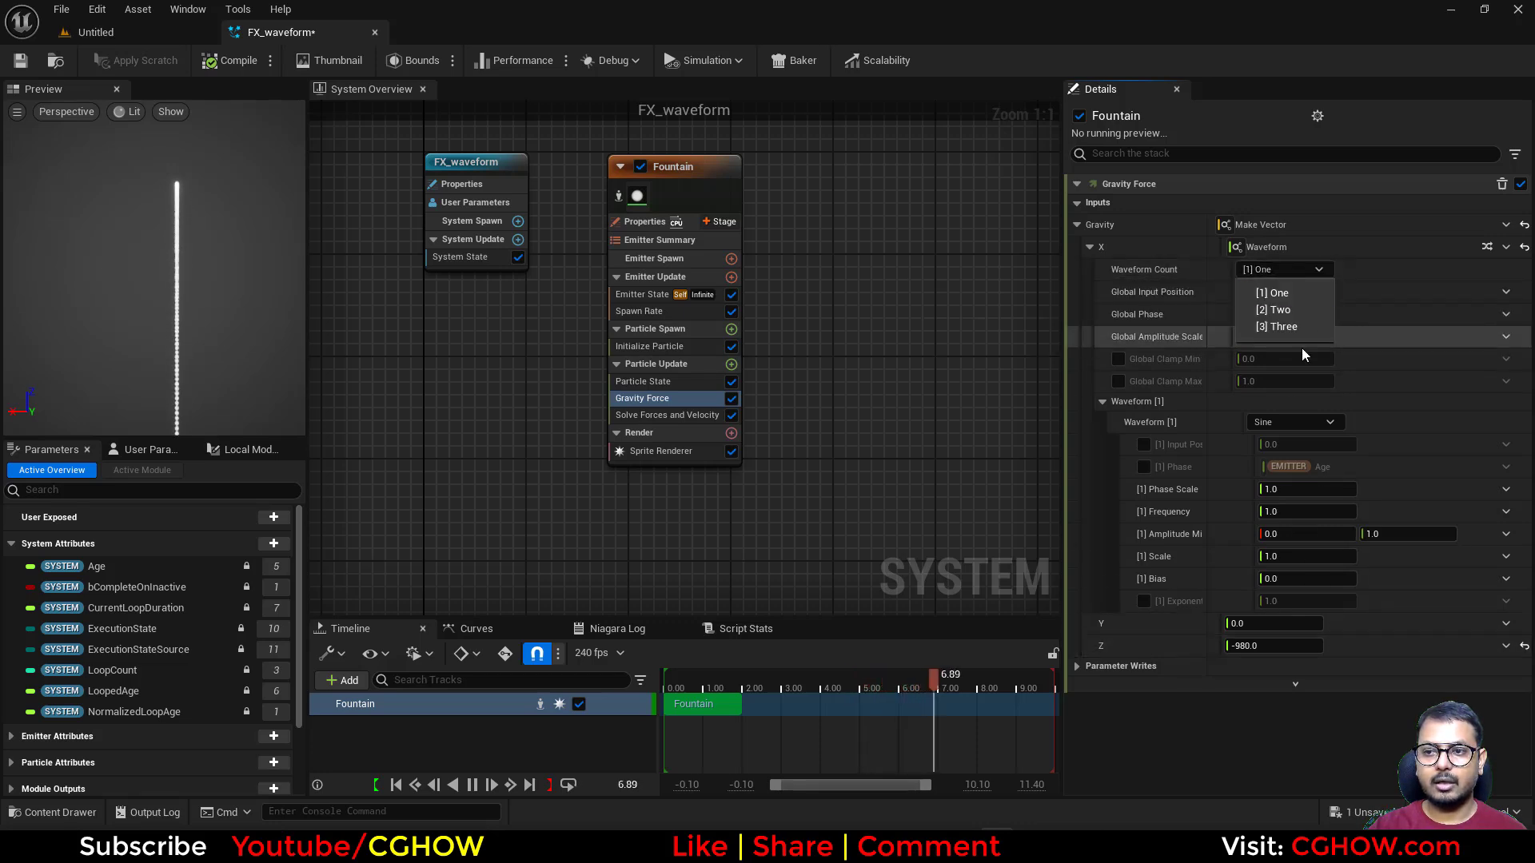
pyautogui.click(1283, 295)
pyautogui.click(1446, 310)
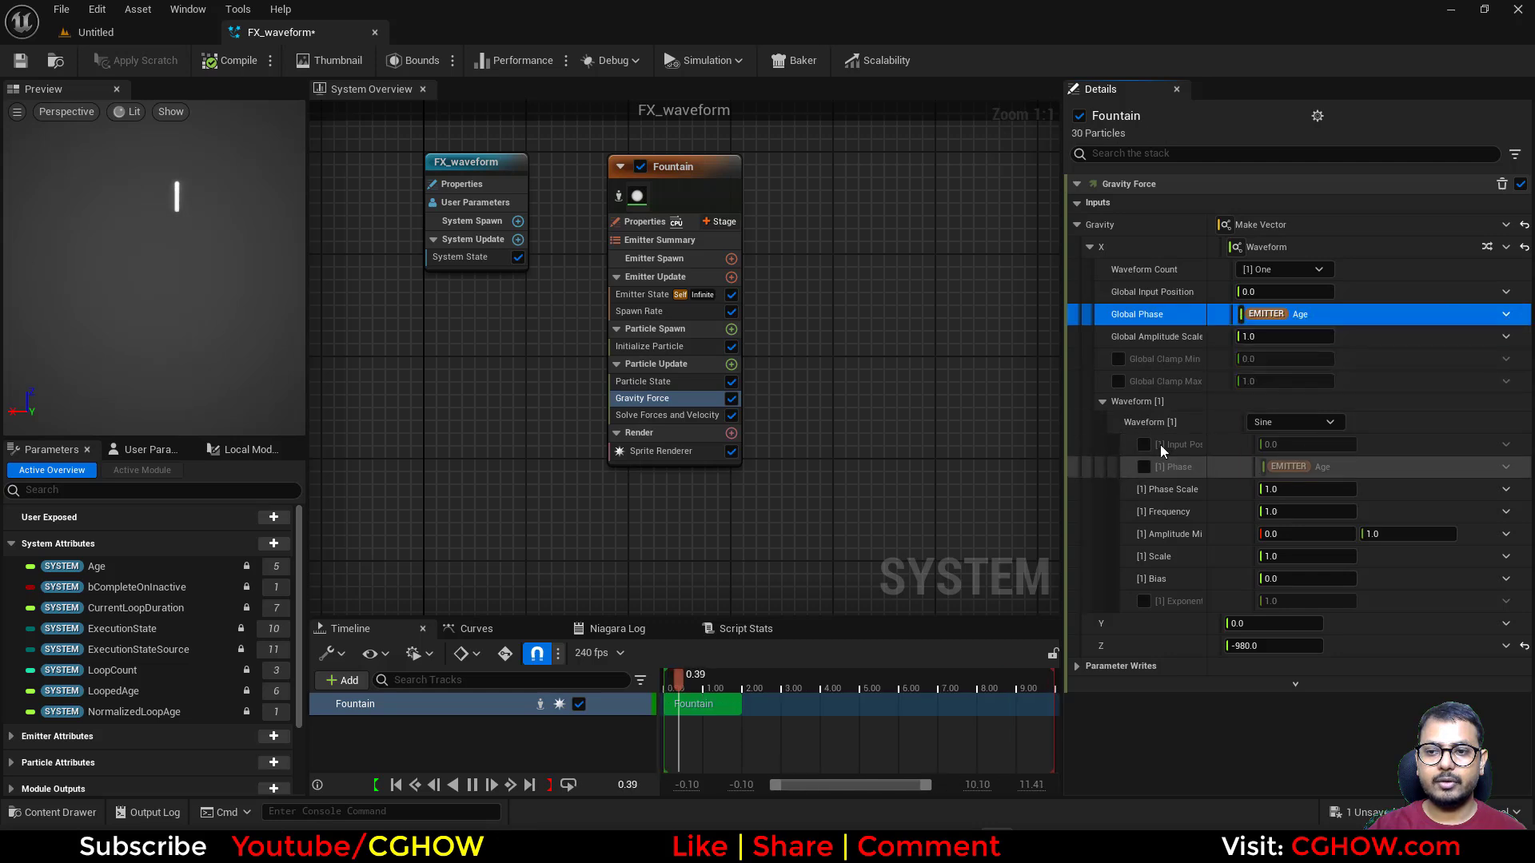
pyautogui.click(1311, 422)
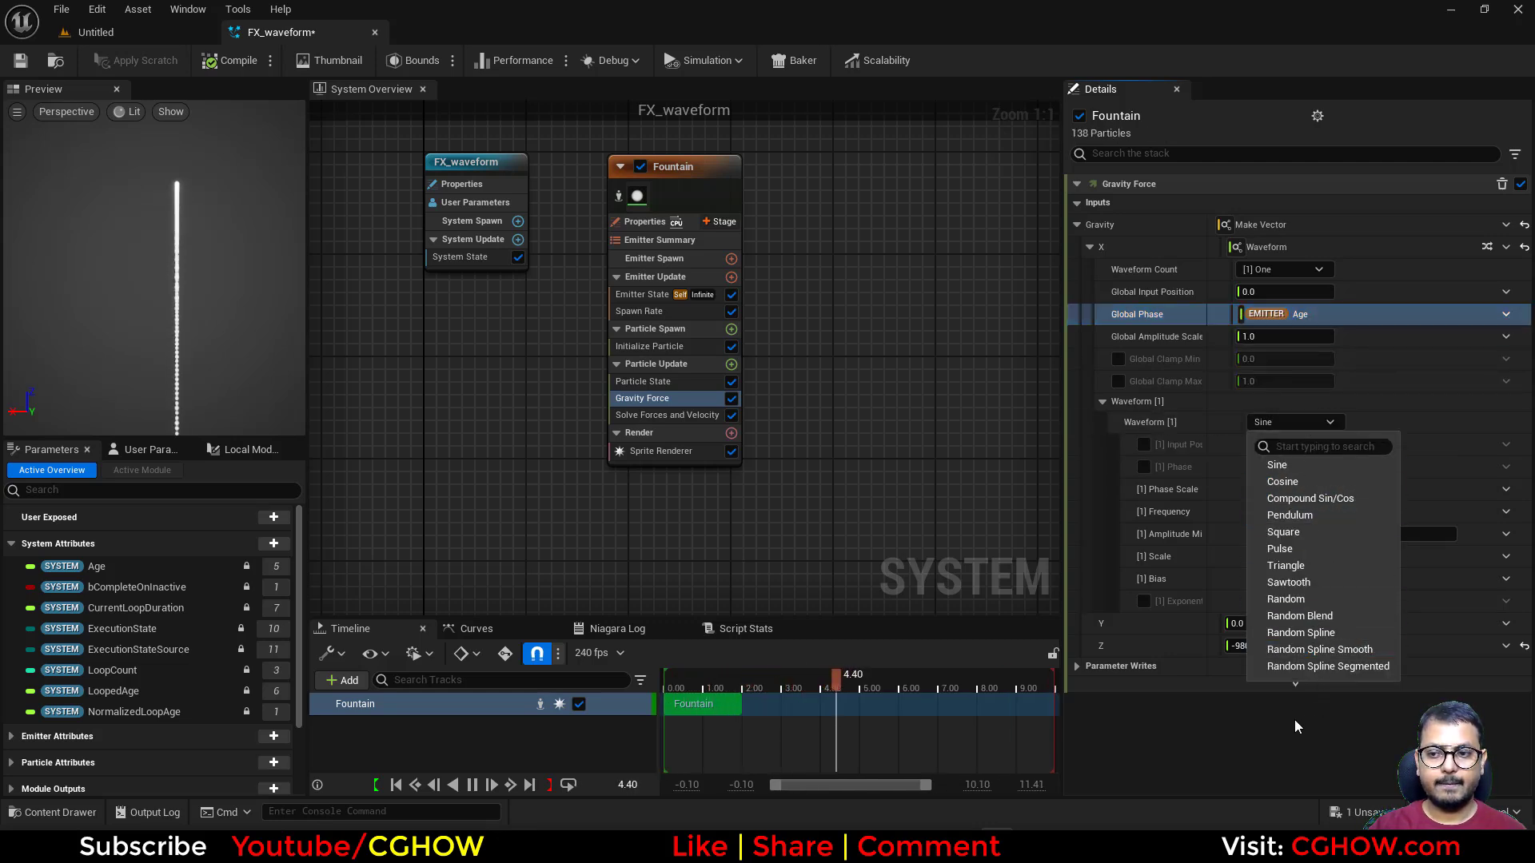
pyautogui.click(1286, 269)
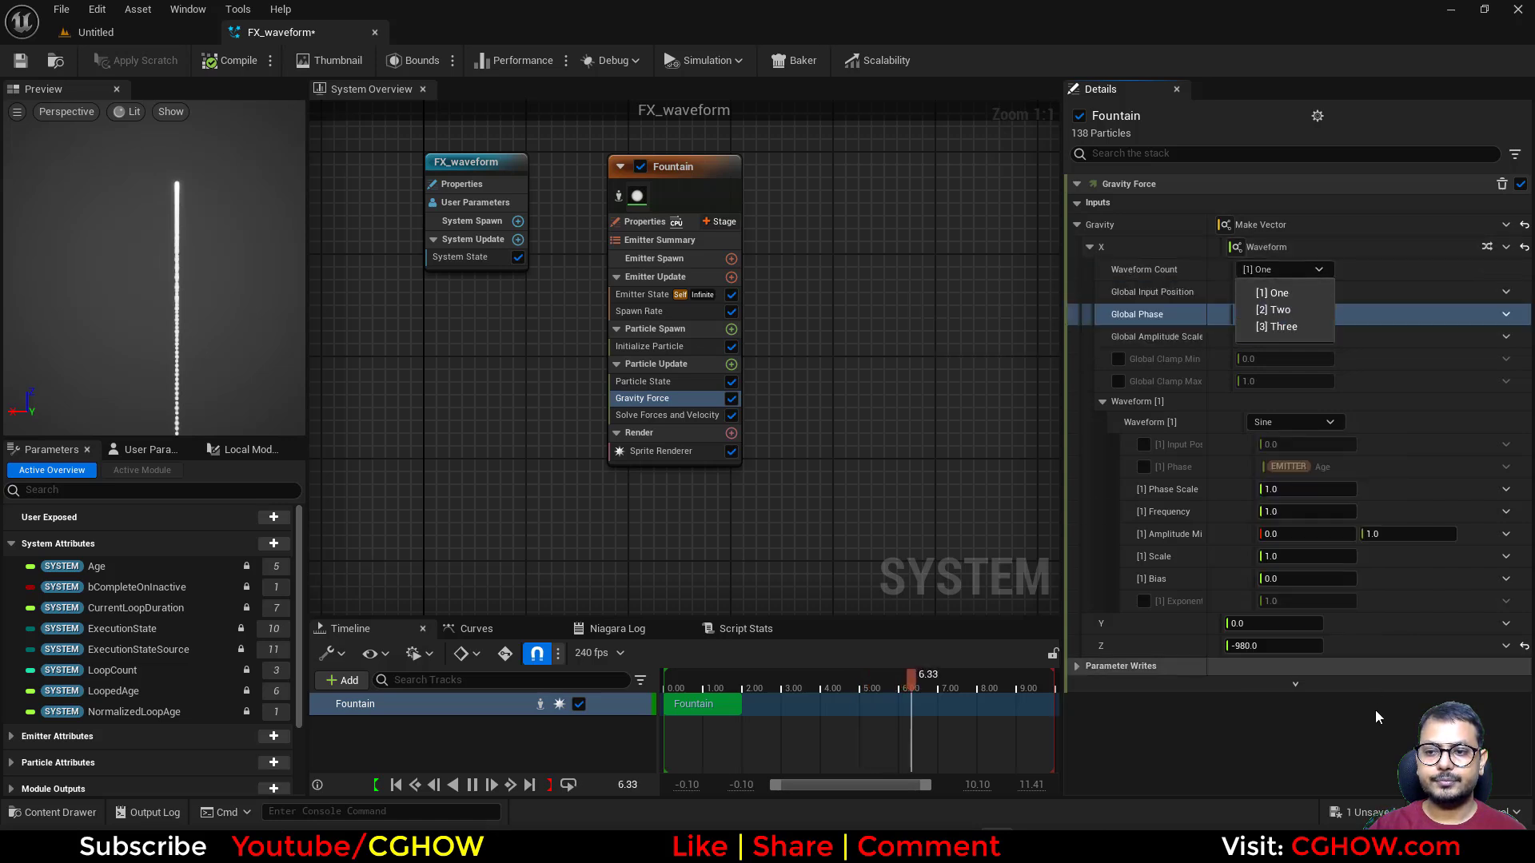
pyautogui.click(1078, 668)
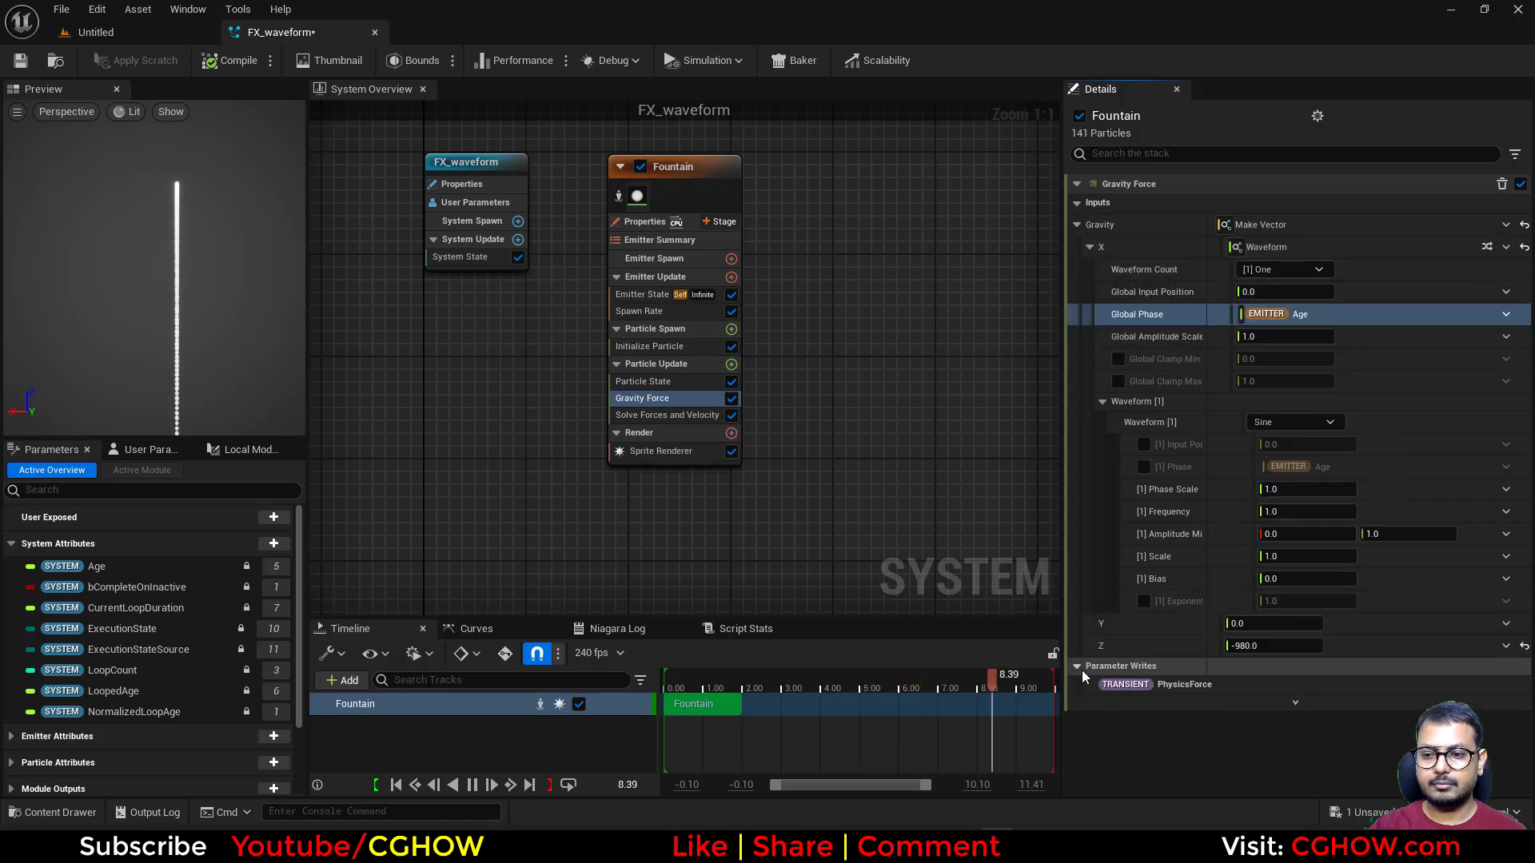
pyautogui.click(1081, 670)
# - Set the Waveform Count of the gravity X waveform to Two
pyautogui.click(1311, 254)
pyautogui.click(1307, 269)
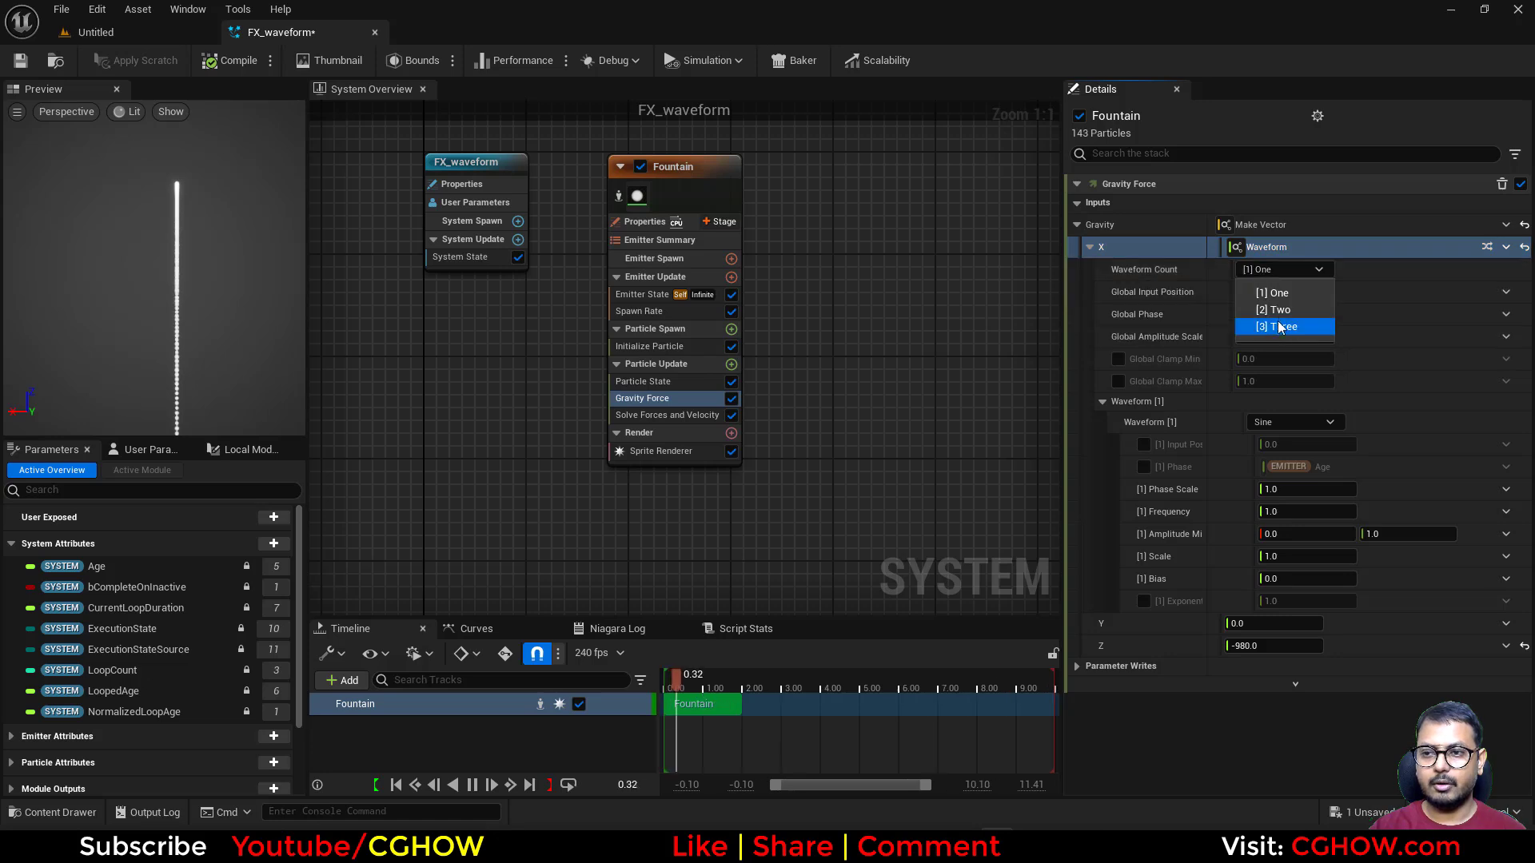
pyautogui.click(1278, 304)
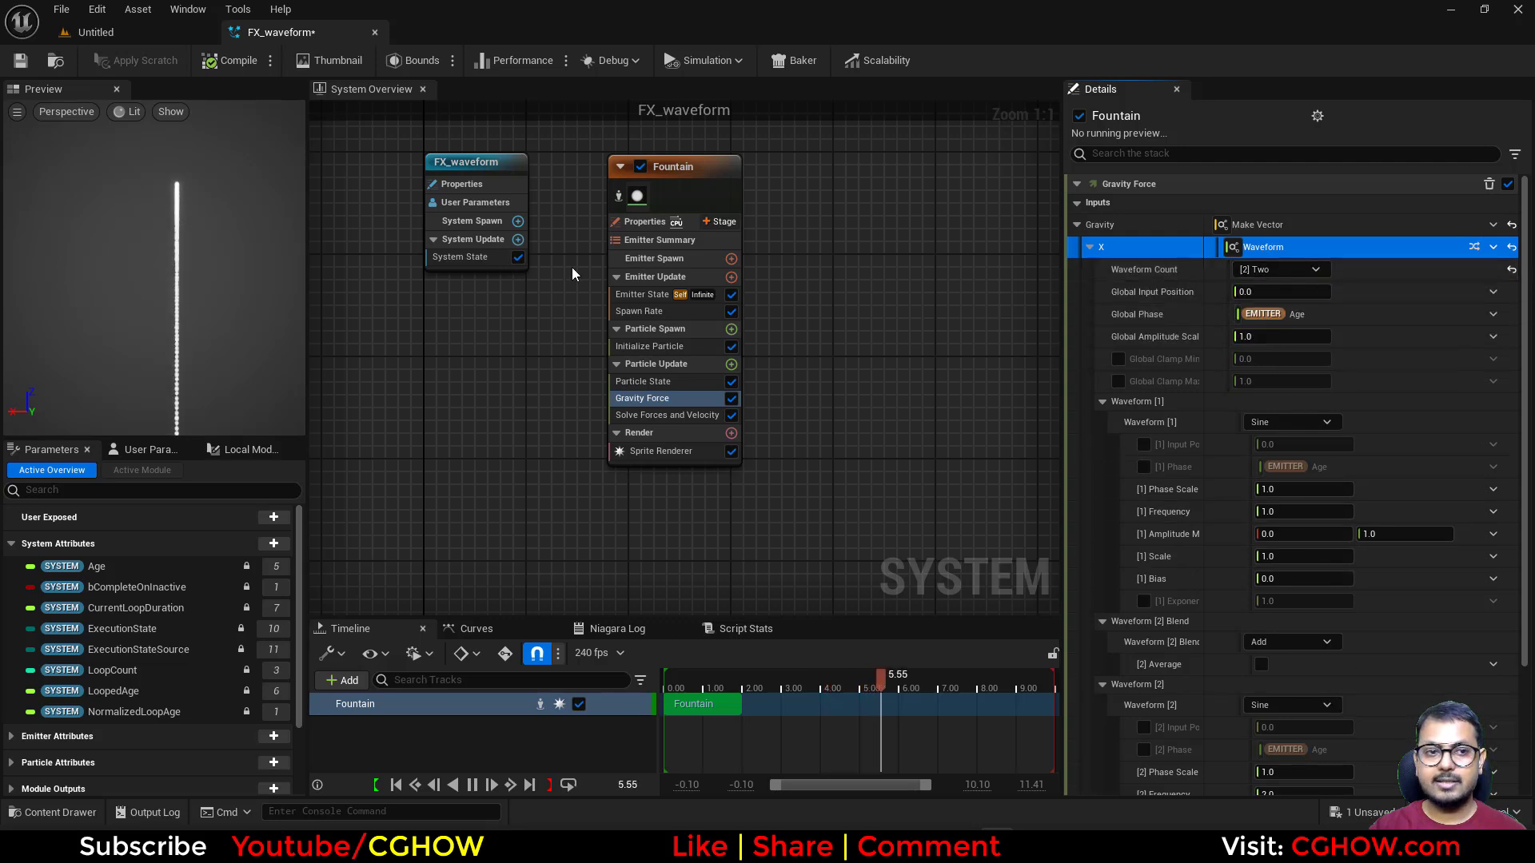
# - Set the gravity X waveform's Waveform Count to One and its [1] Scale to 500
pyautogui.click(1311, 270)
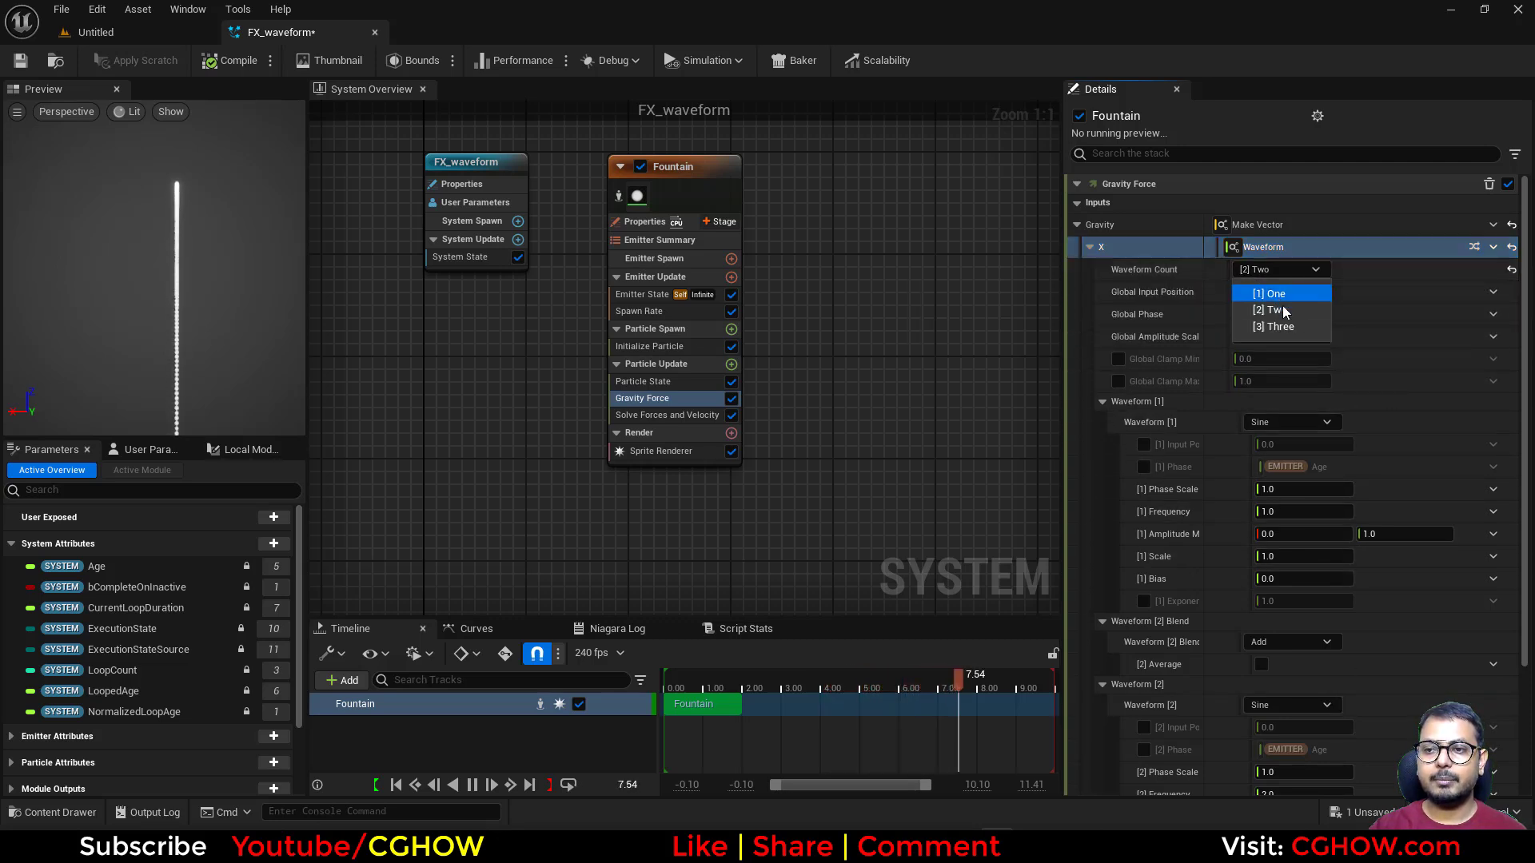
pyautogui.click(1272, 292)
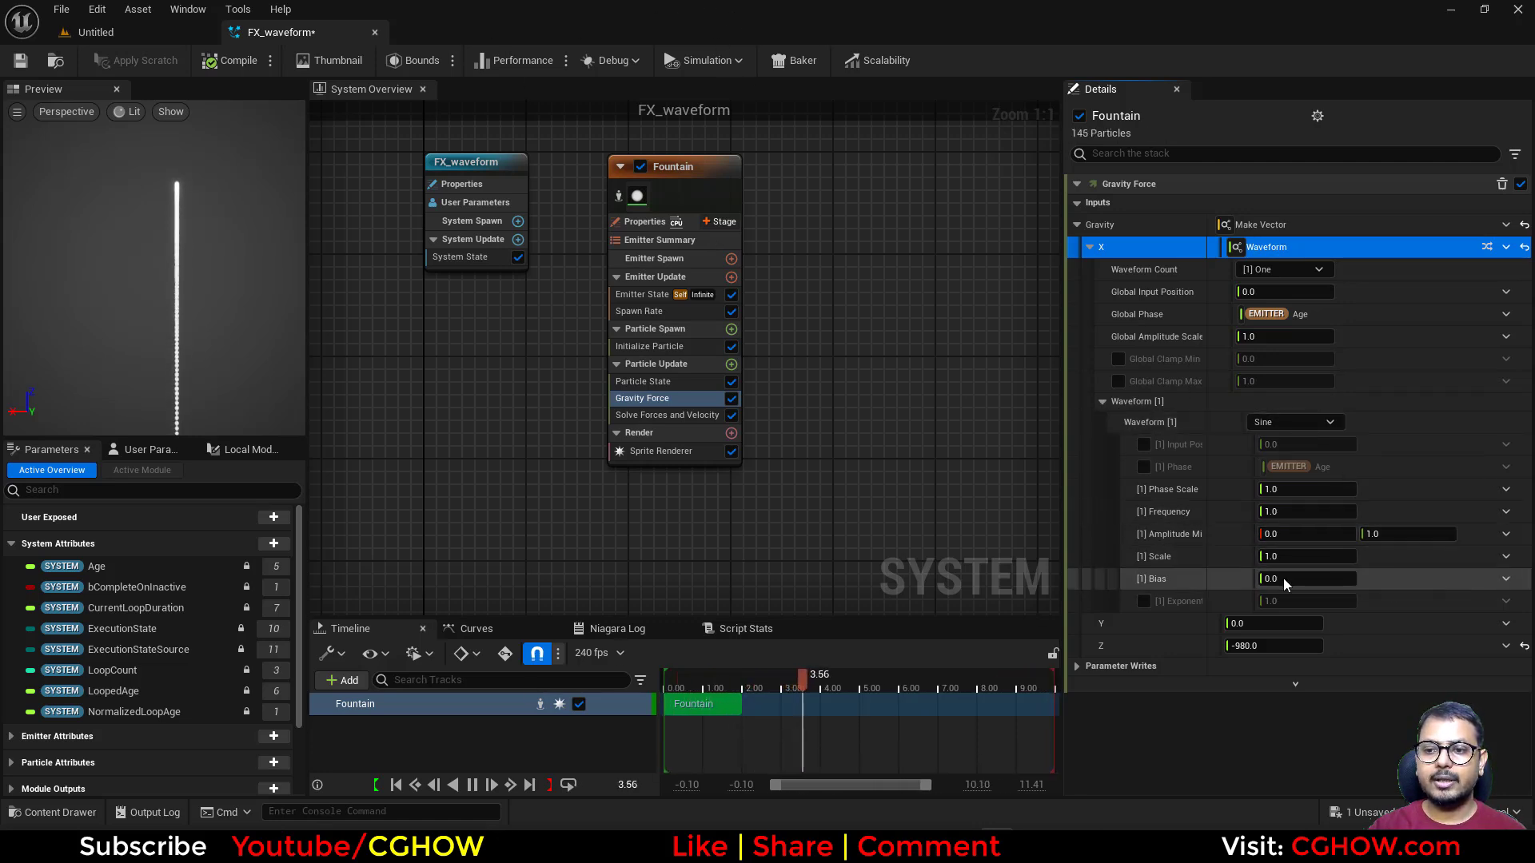
pyautogui.click(1296, 558)
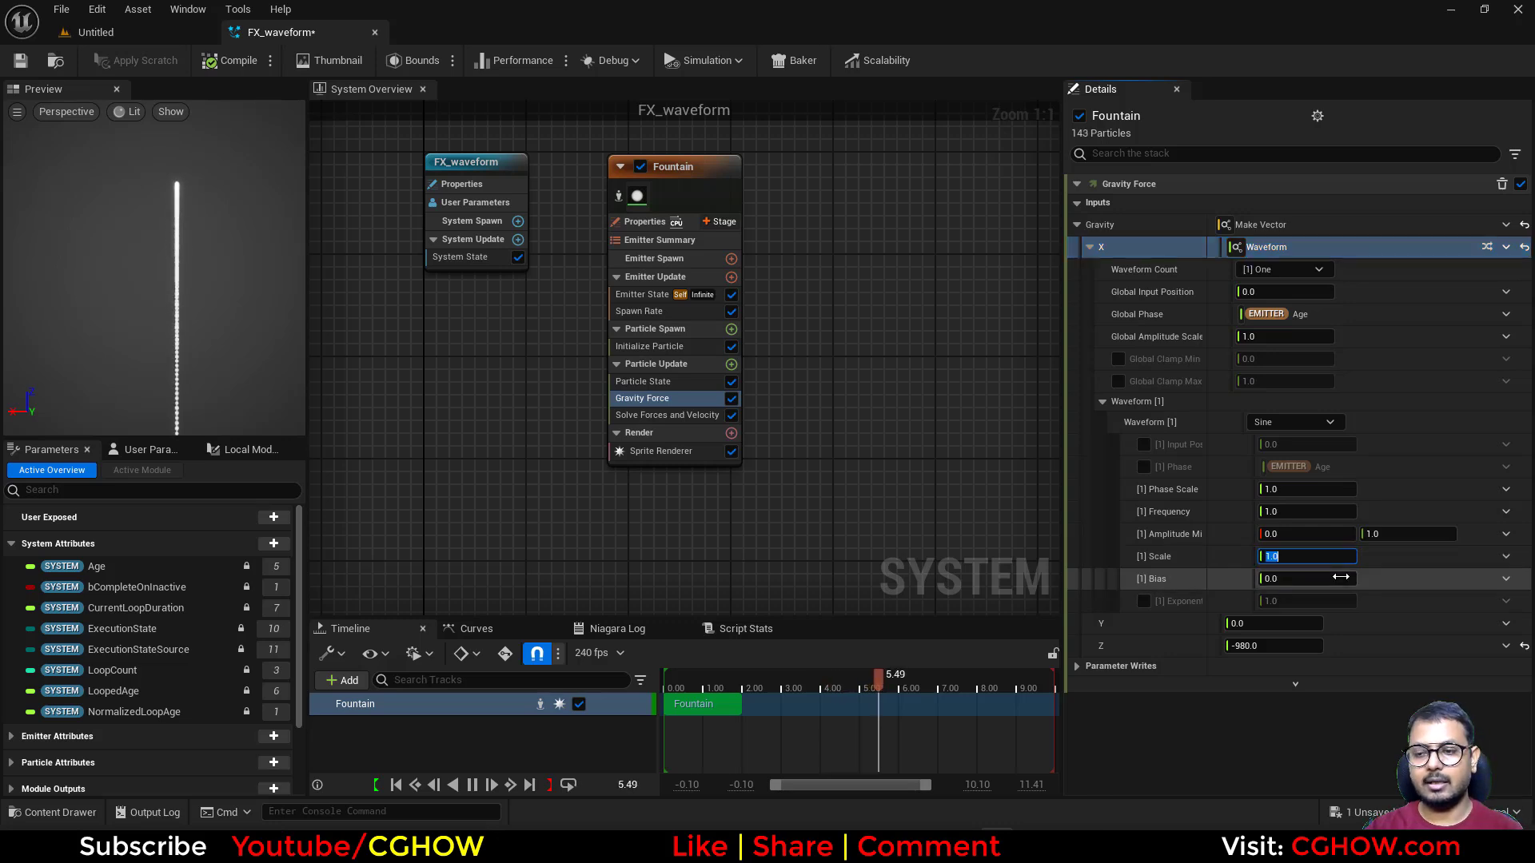
pyautogui.write('500')
pyautogui.press('Return')
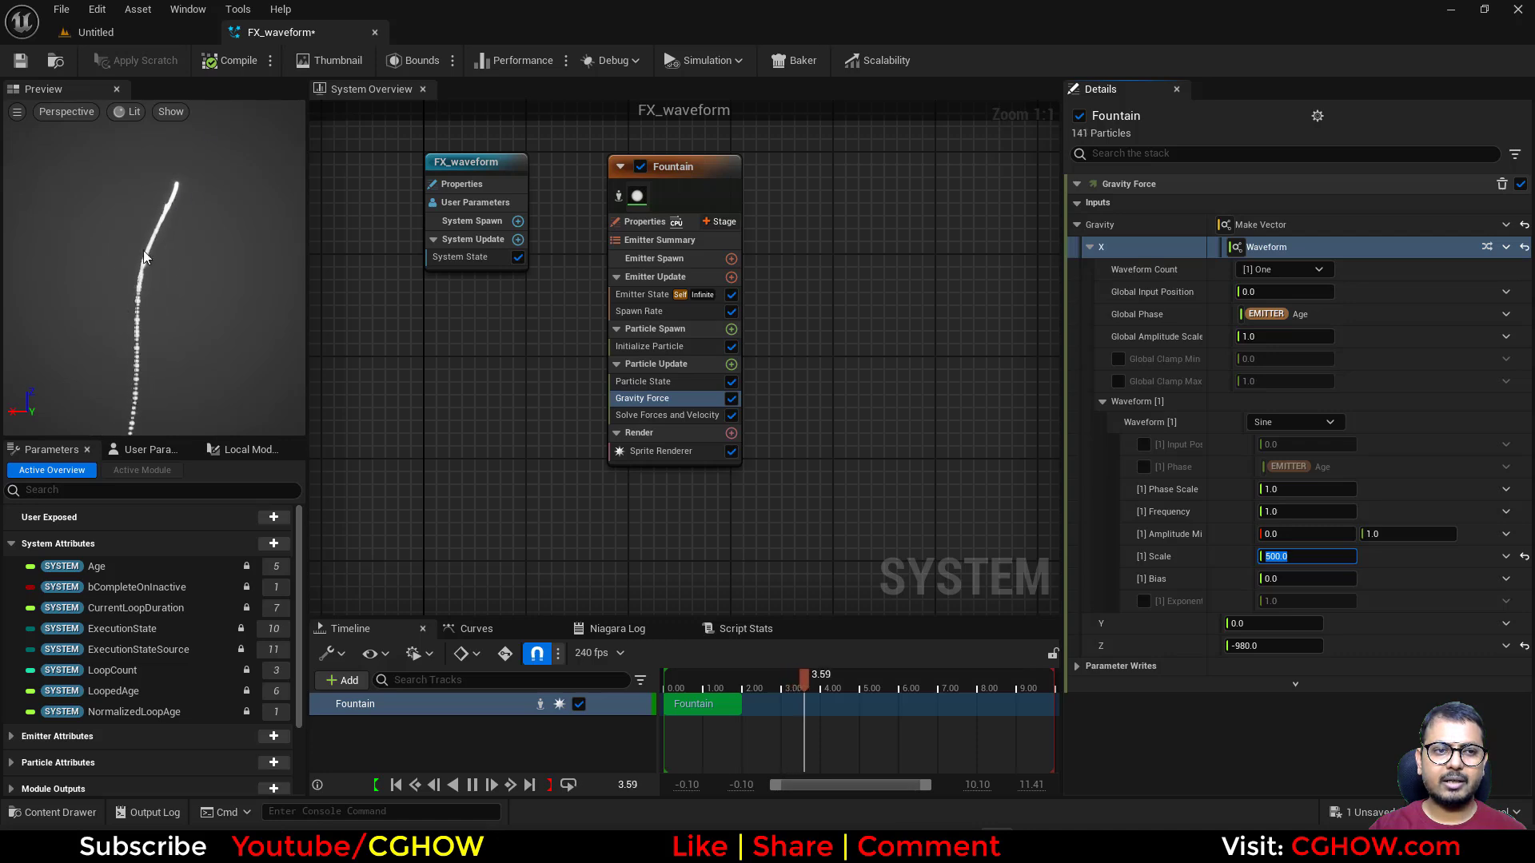
# - Set the gravity X waveform's [1] Bias to -250 and widen the preview viewport
pyautogui.click(1290, 575)
pyautogui.write('-250')
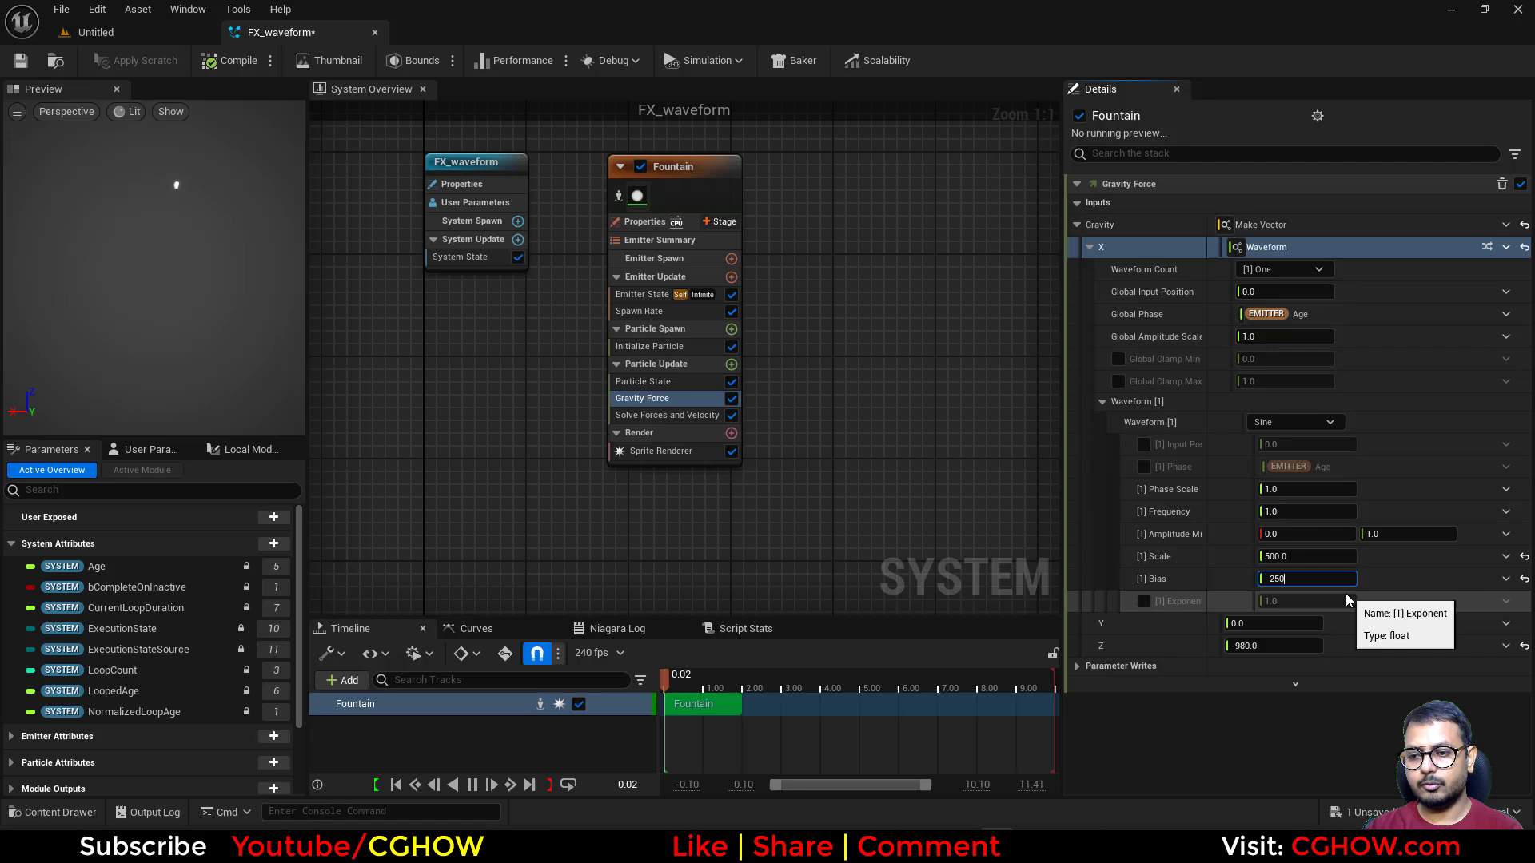
pyautogui.press('Return')
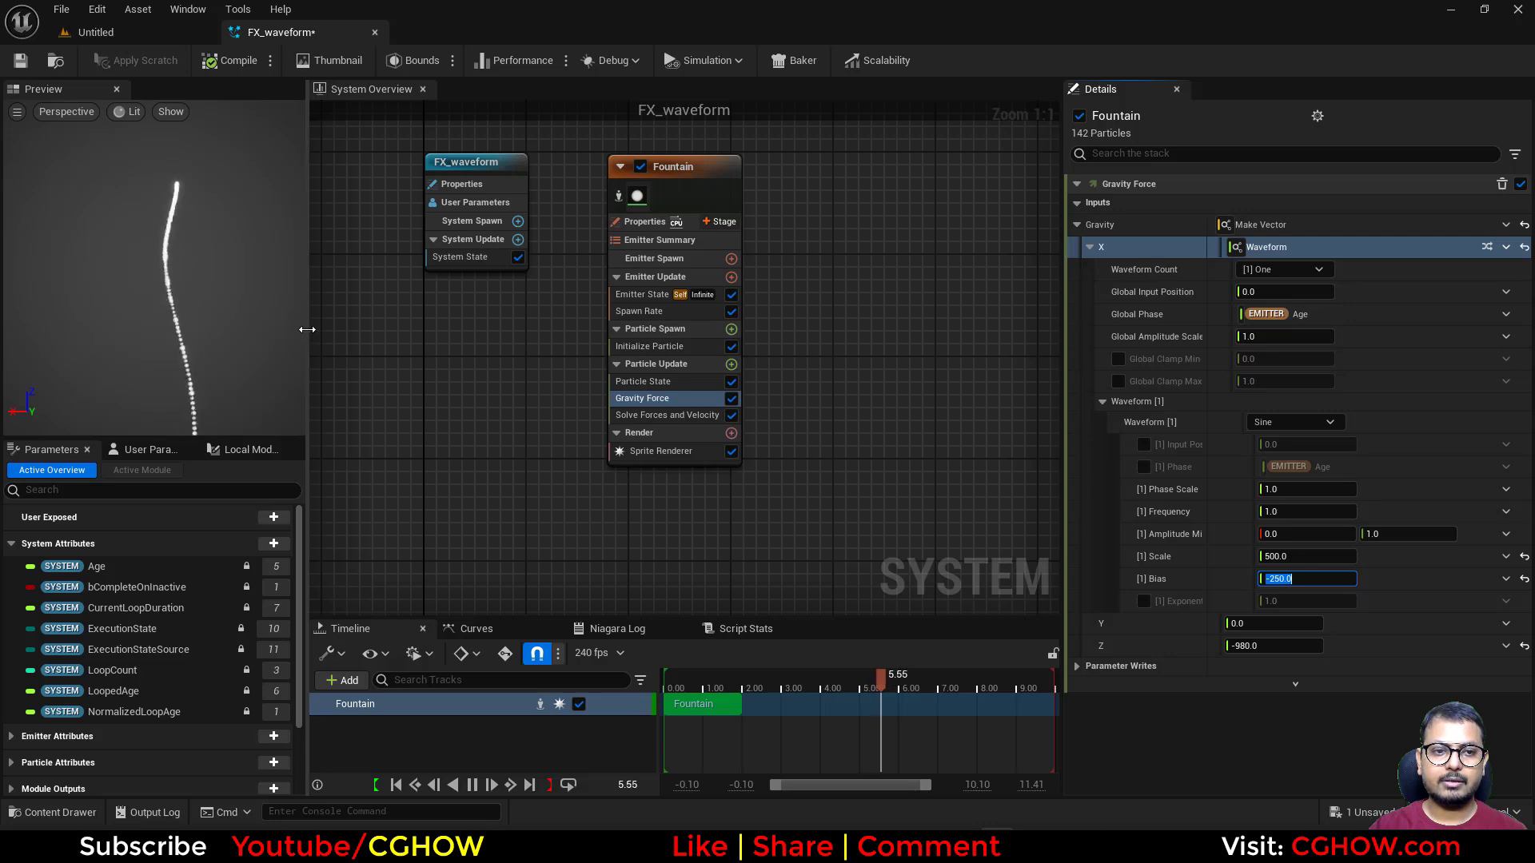
pyautogui.moveTo(307, 330); pyautogui.dragTo(657, 374)
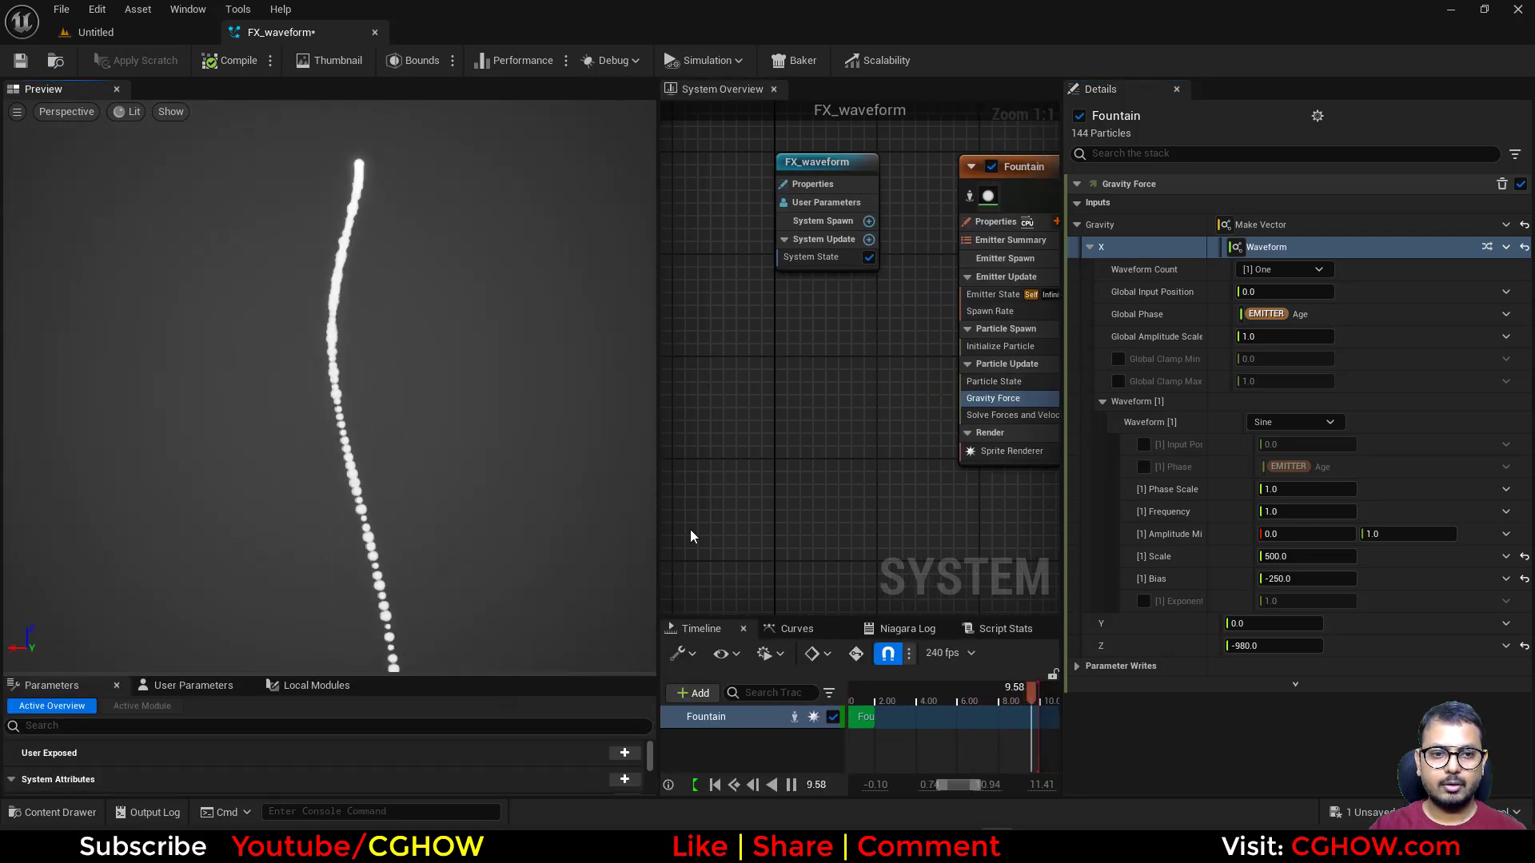
# - In Initialize Particle, set Mass Mode to Unset / (Mass of 1) and Sprite Size Mode to Uniform
pyautogui.moveTo(904, 523); pyautogui.dragTo(781, 528, button='right')
pyautogui.click(912, 353)
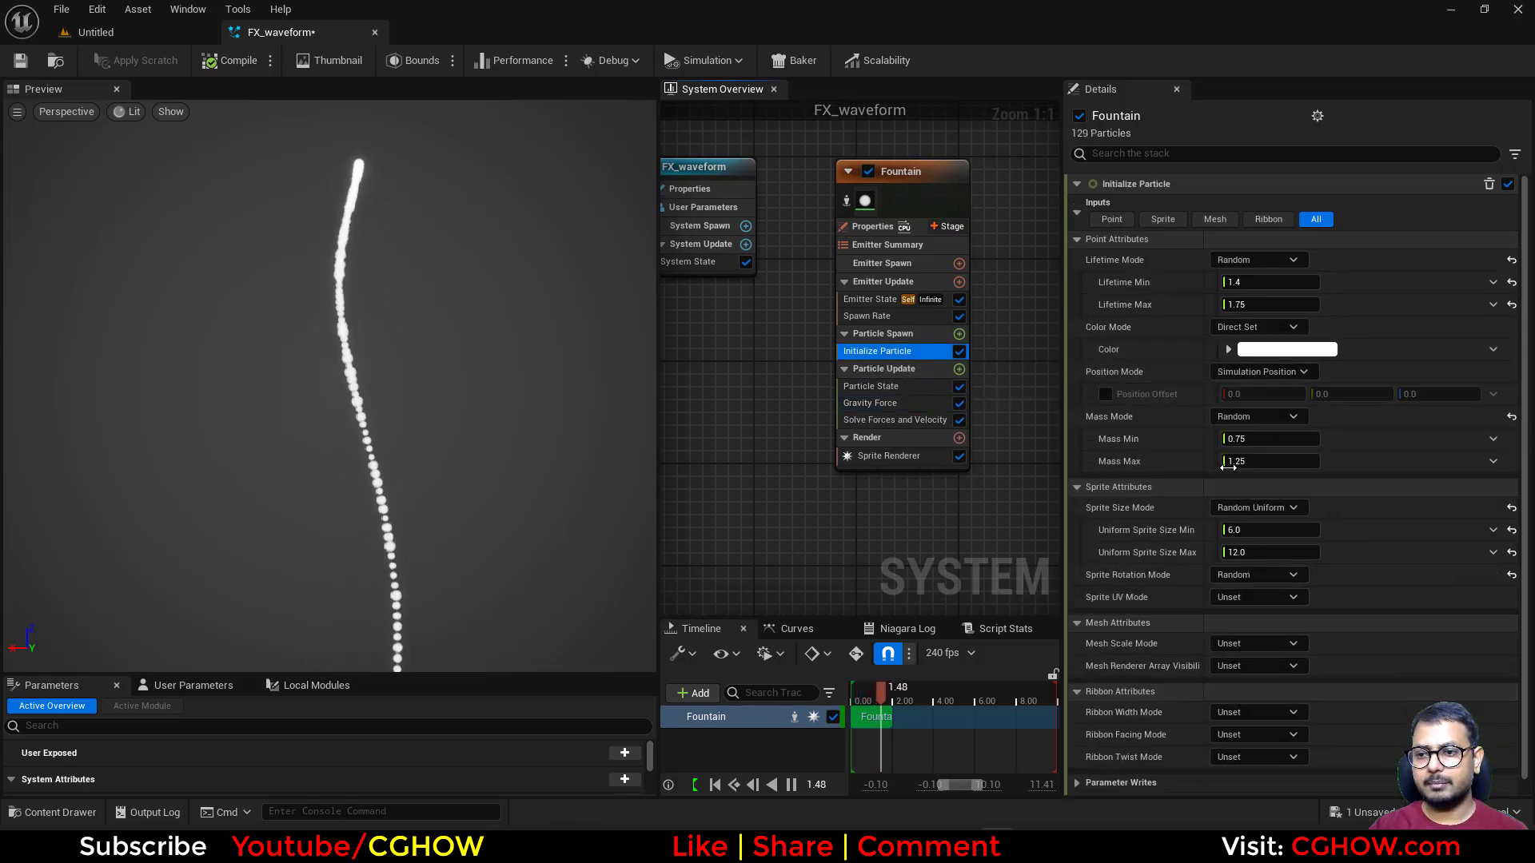
pyautogui.click(1271, 420)
pyautogui.click(1277, 440)
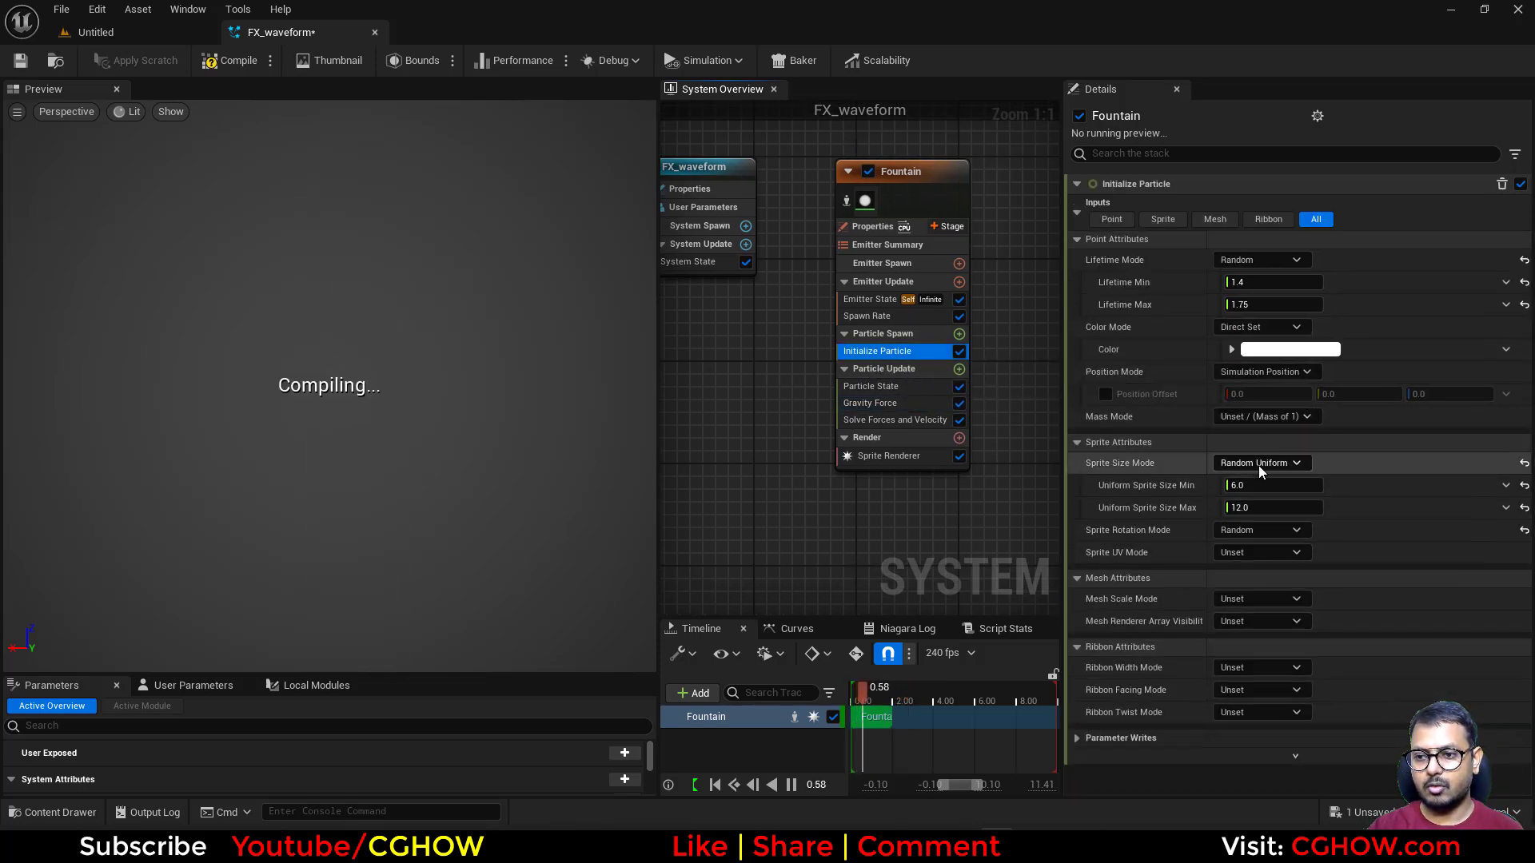
pyautogui.click(1262, 463)
pyautogui.click(1266, 504)
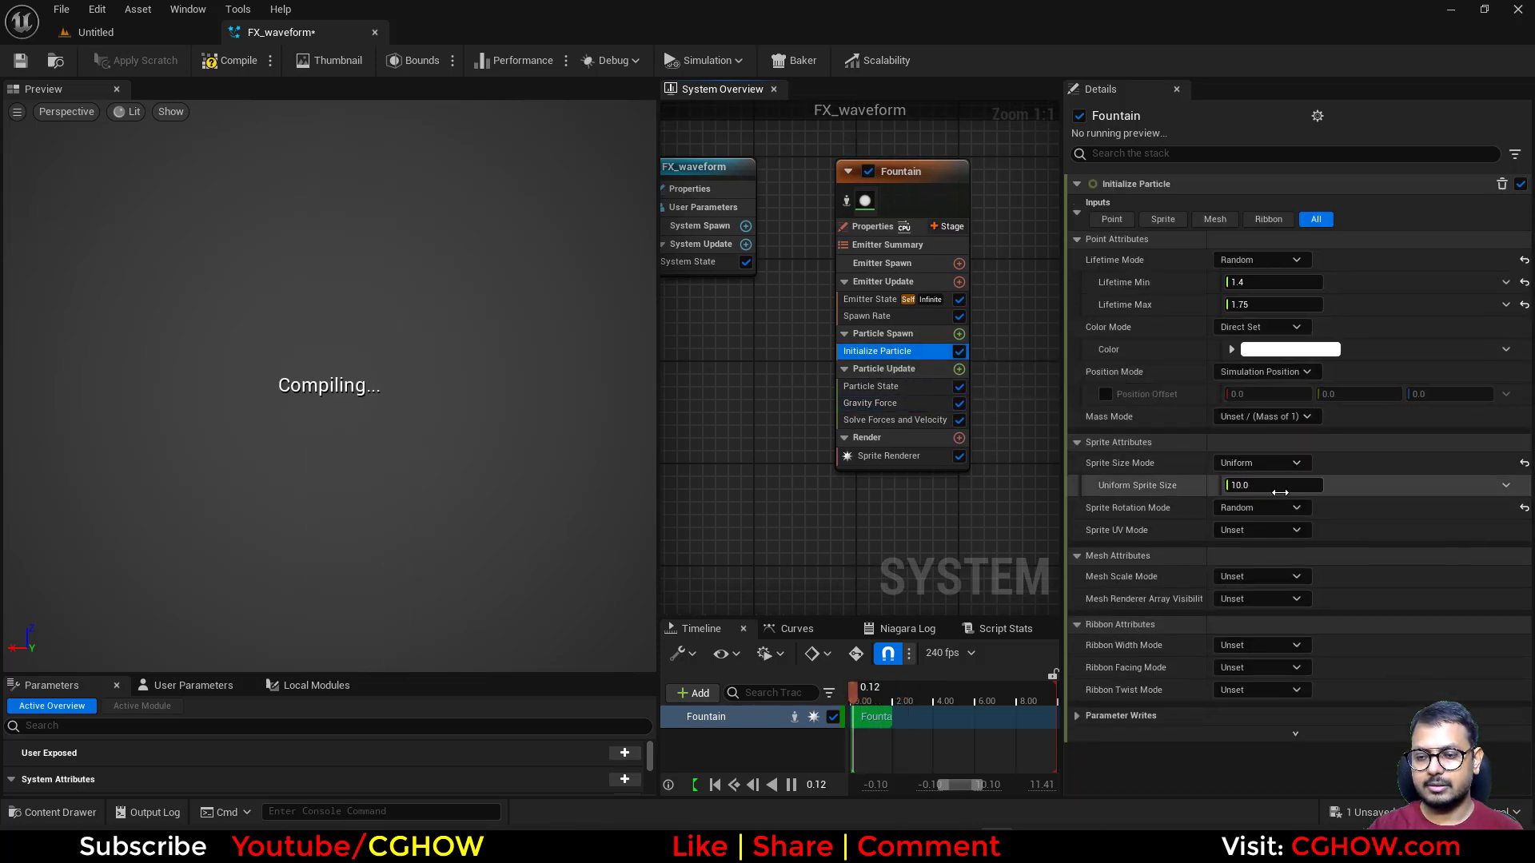
# - Examine the waveform types offered for Gravity Force and the Unreal forum question about phase scale in the web browser
pyautogui.click(871, 403)
pyautogui.moveTo(789, 492); pyautogui.dragTo(752, 491, button='right')
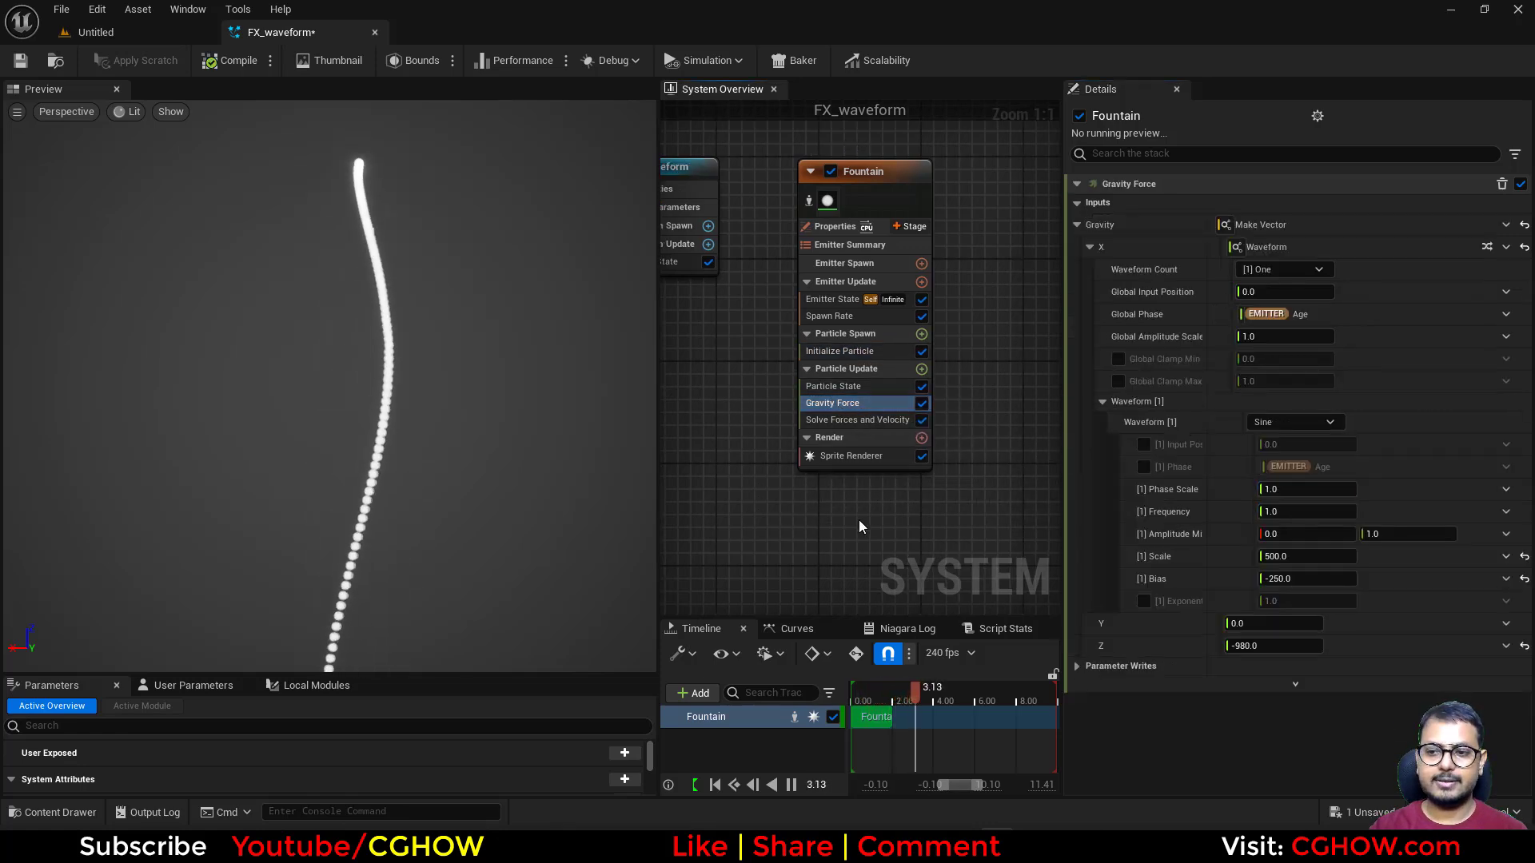
pyautogui.click(1317, 424)
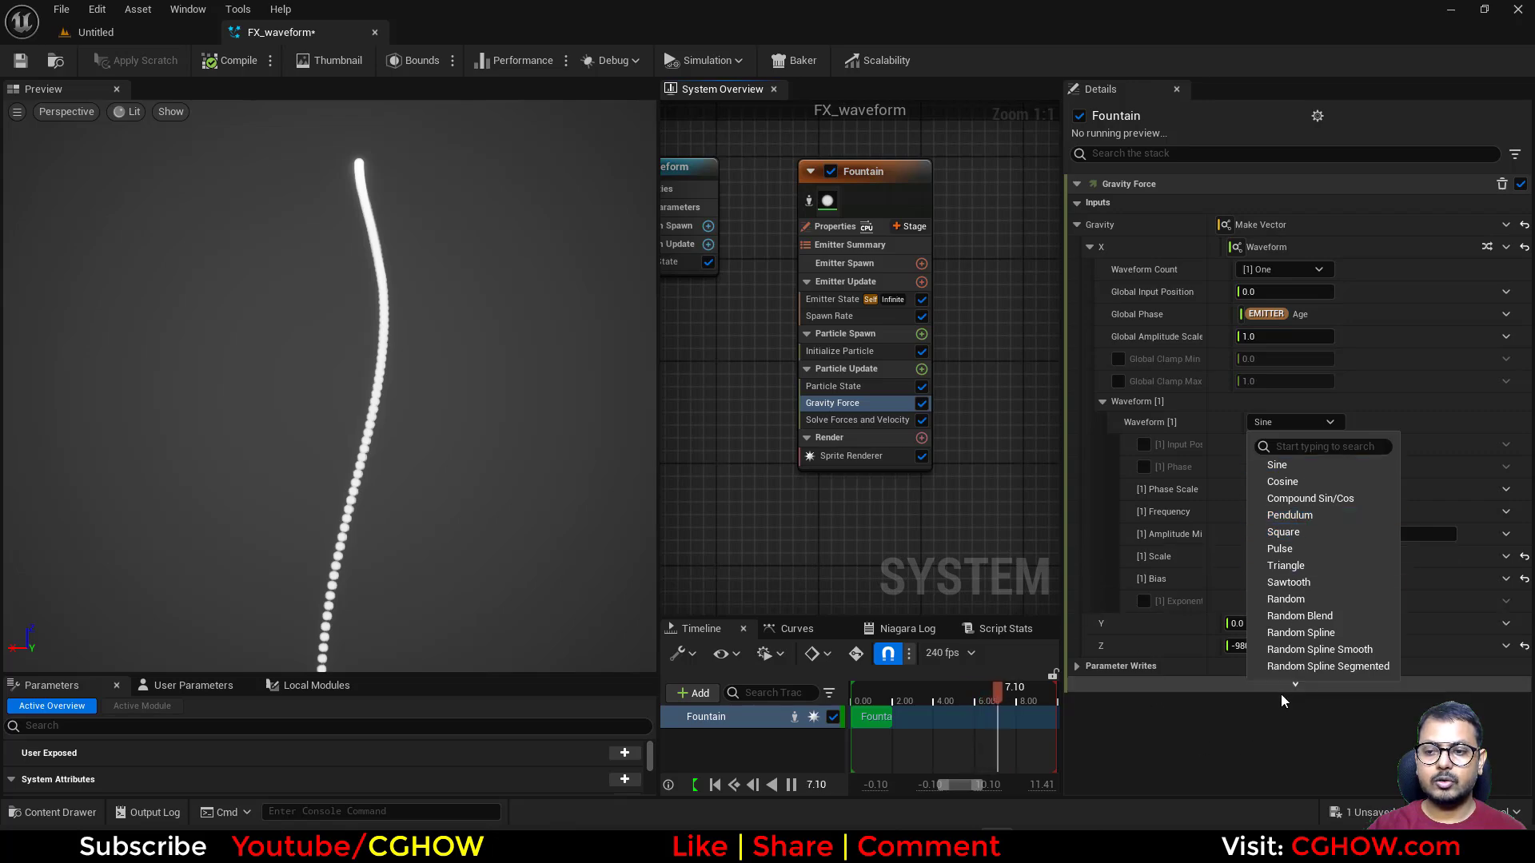
pyautogui.click(1231, 729)
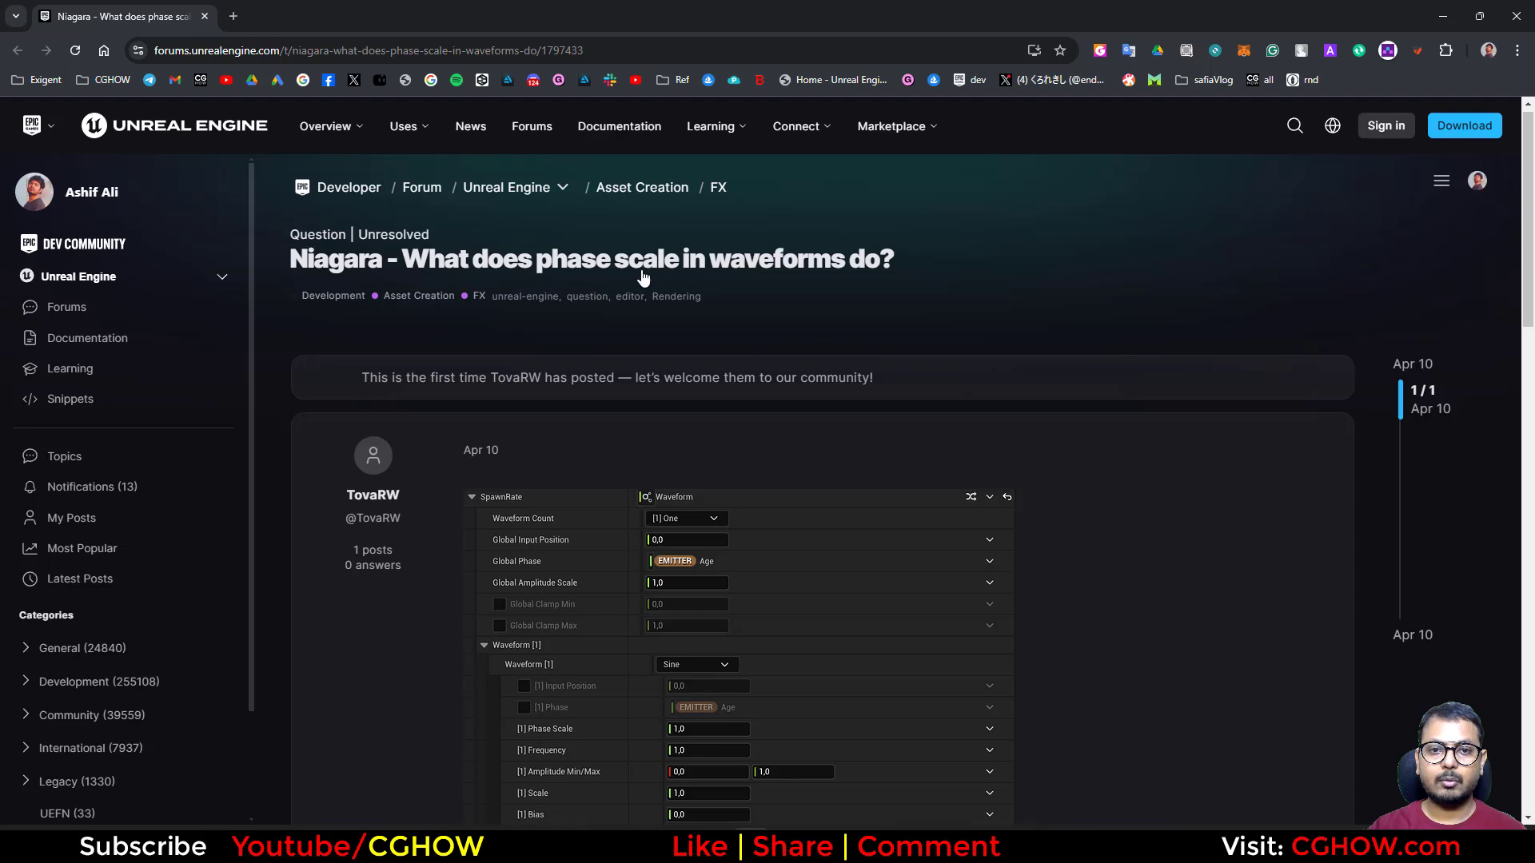
pyautogui.click(1442, 22)
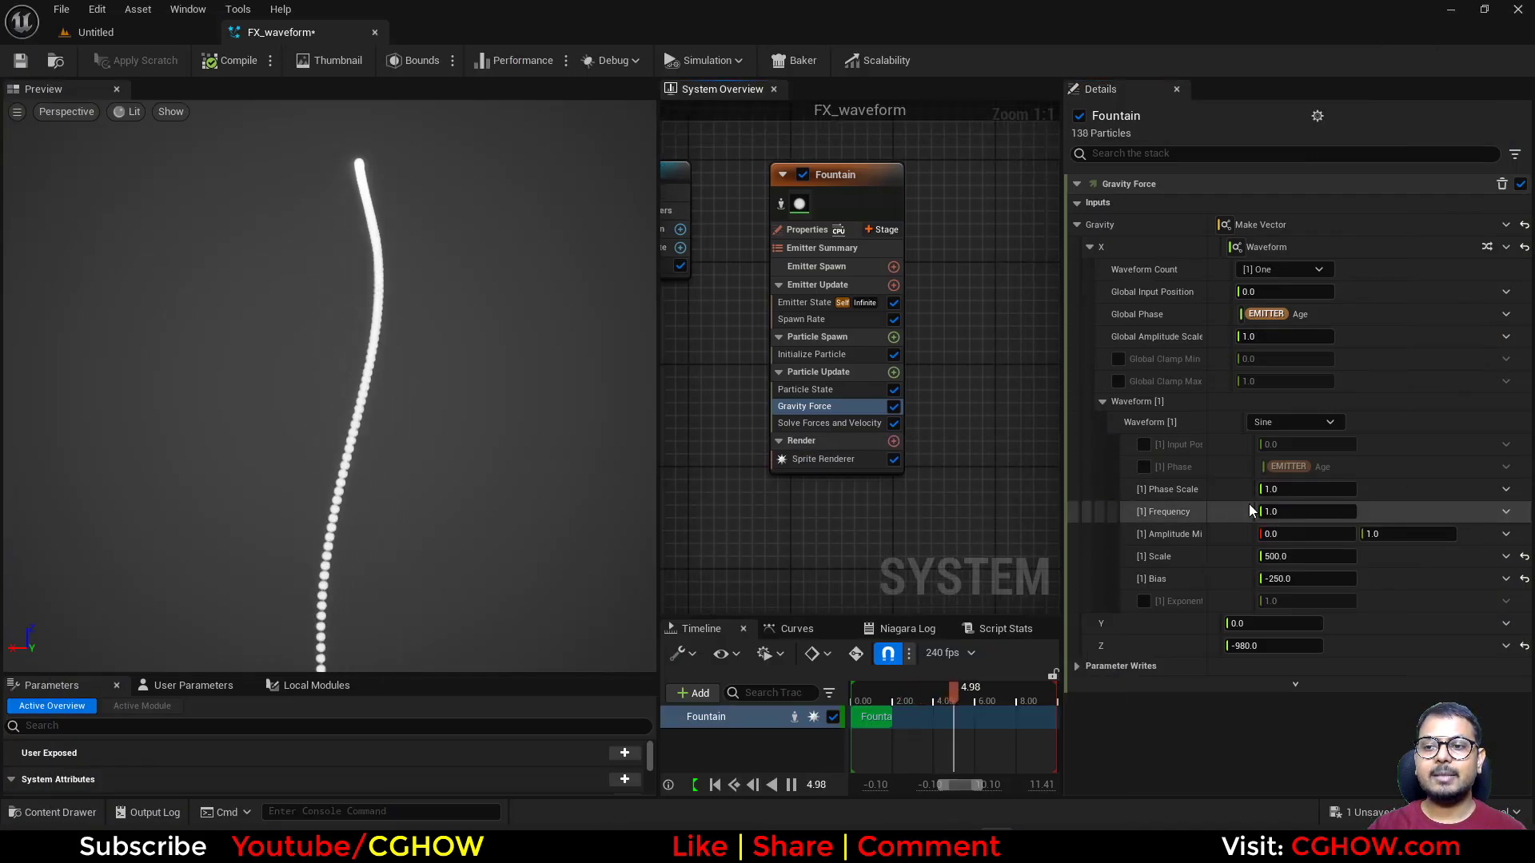
# - Enable the gravity X waveform's [1] Phase override, try a Phase Scale of 0.2 and set it to 5
pyautogui.click(1144, 467)
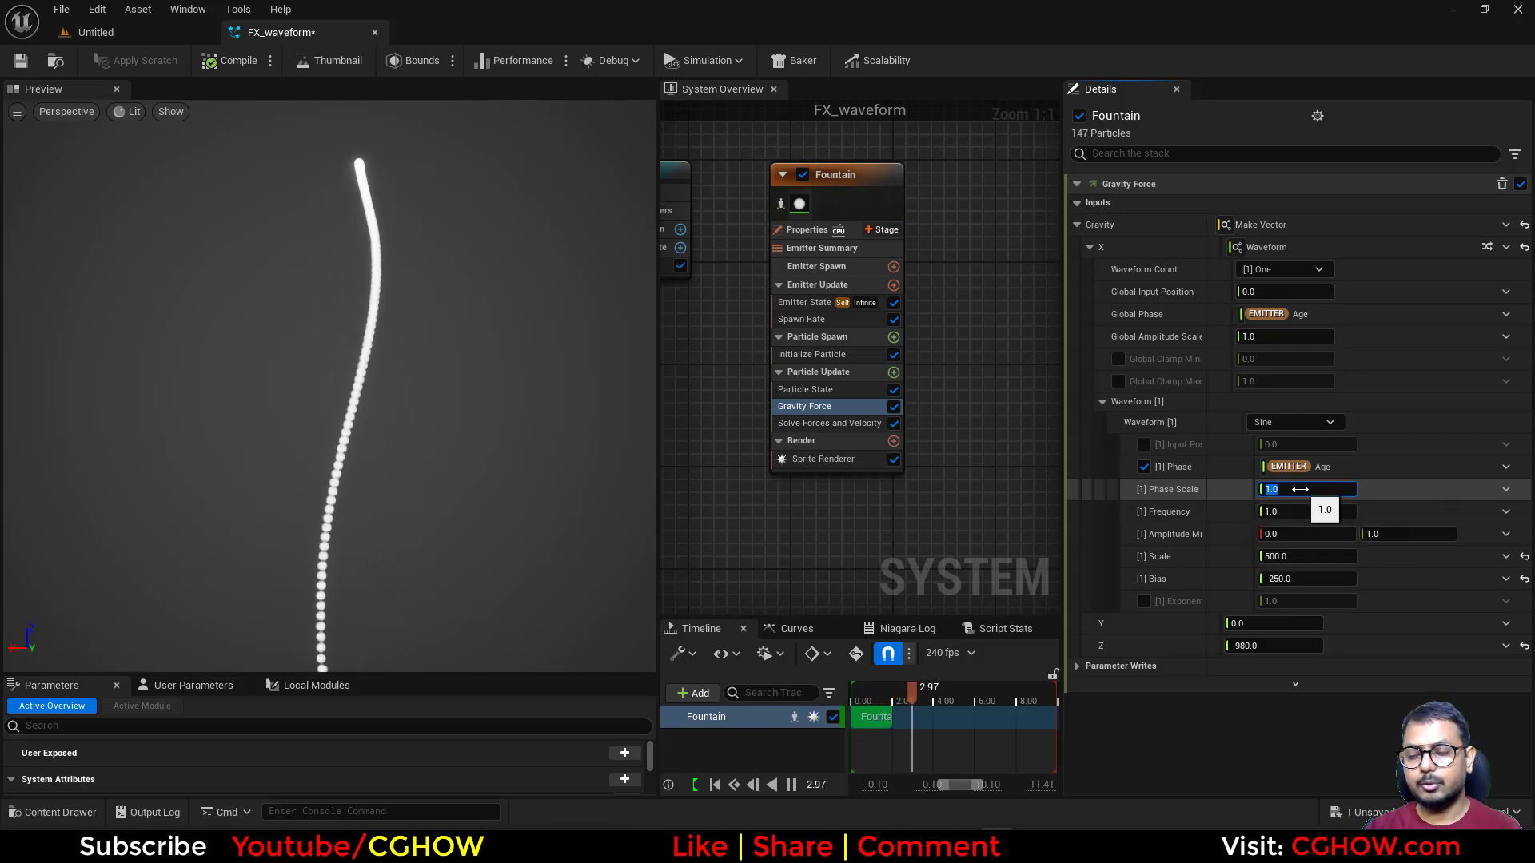
pyautogui.write('5')
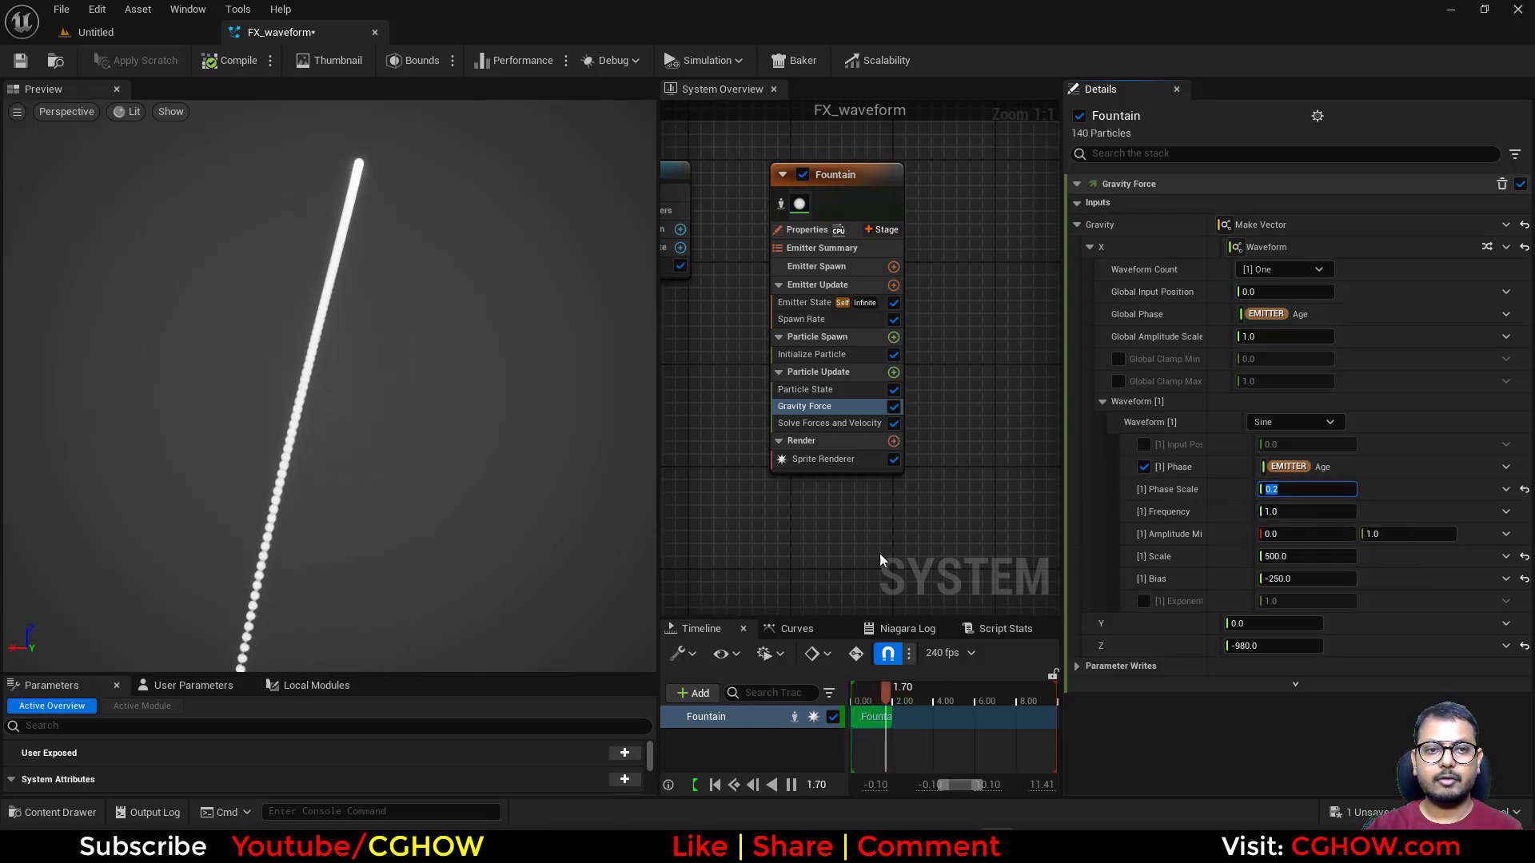
pyautogui.press('Return')
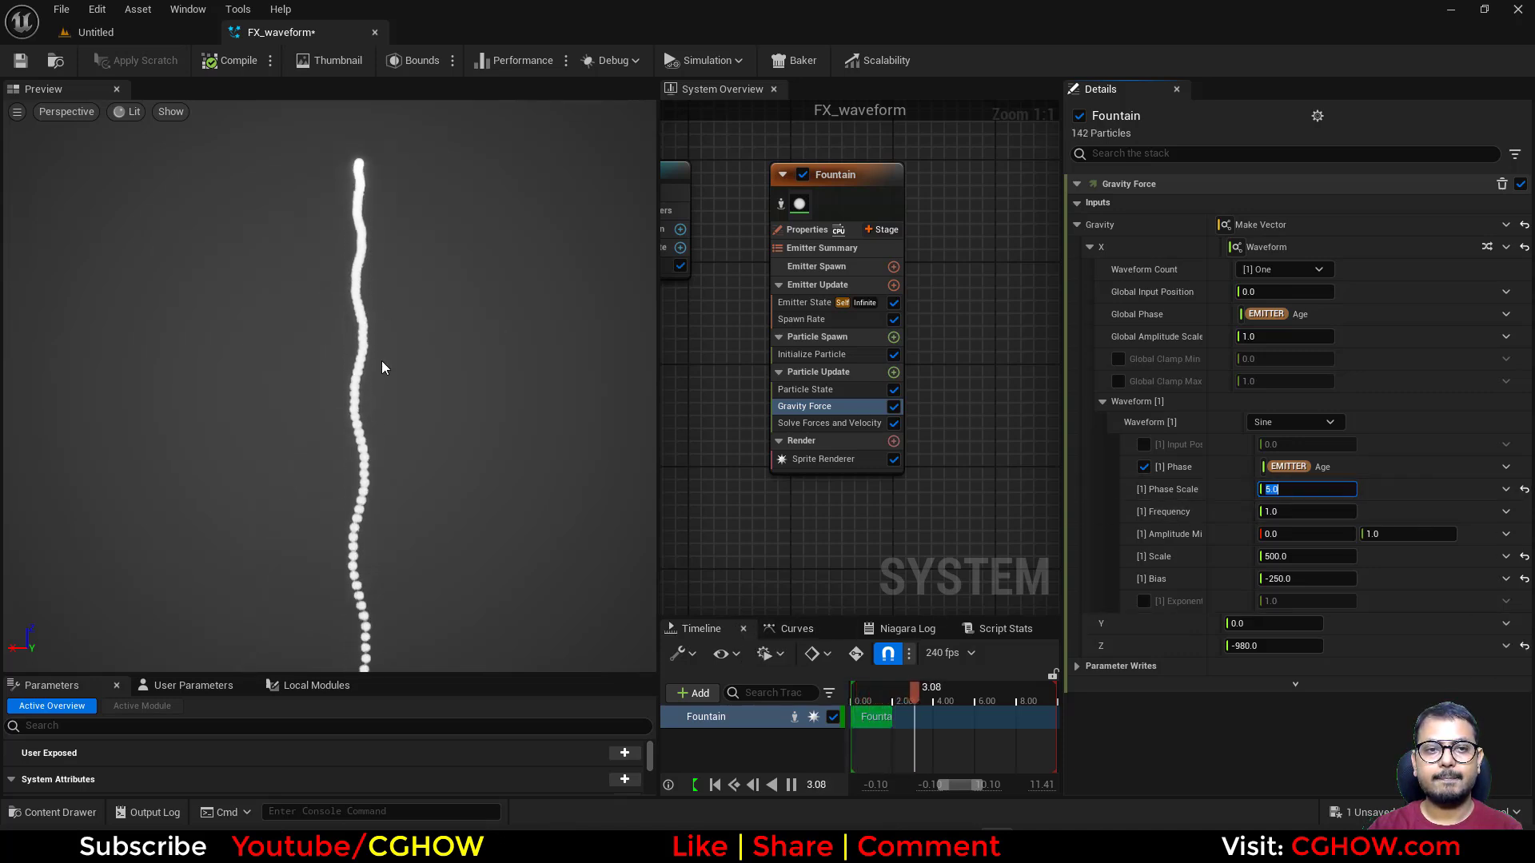
# - Disable the Gravity Force module and add a Scale Sprite Size module to Particle Update
pyautogui.click(894, 406)
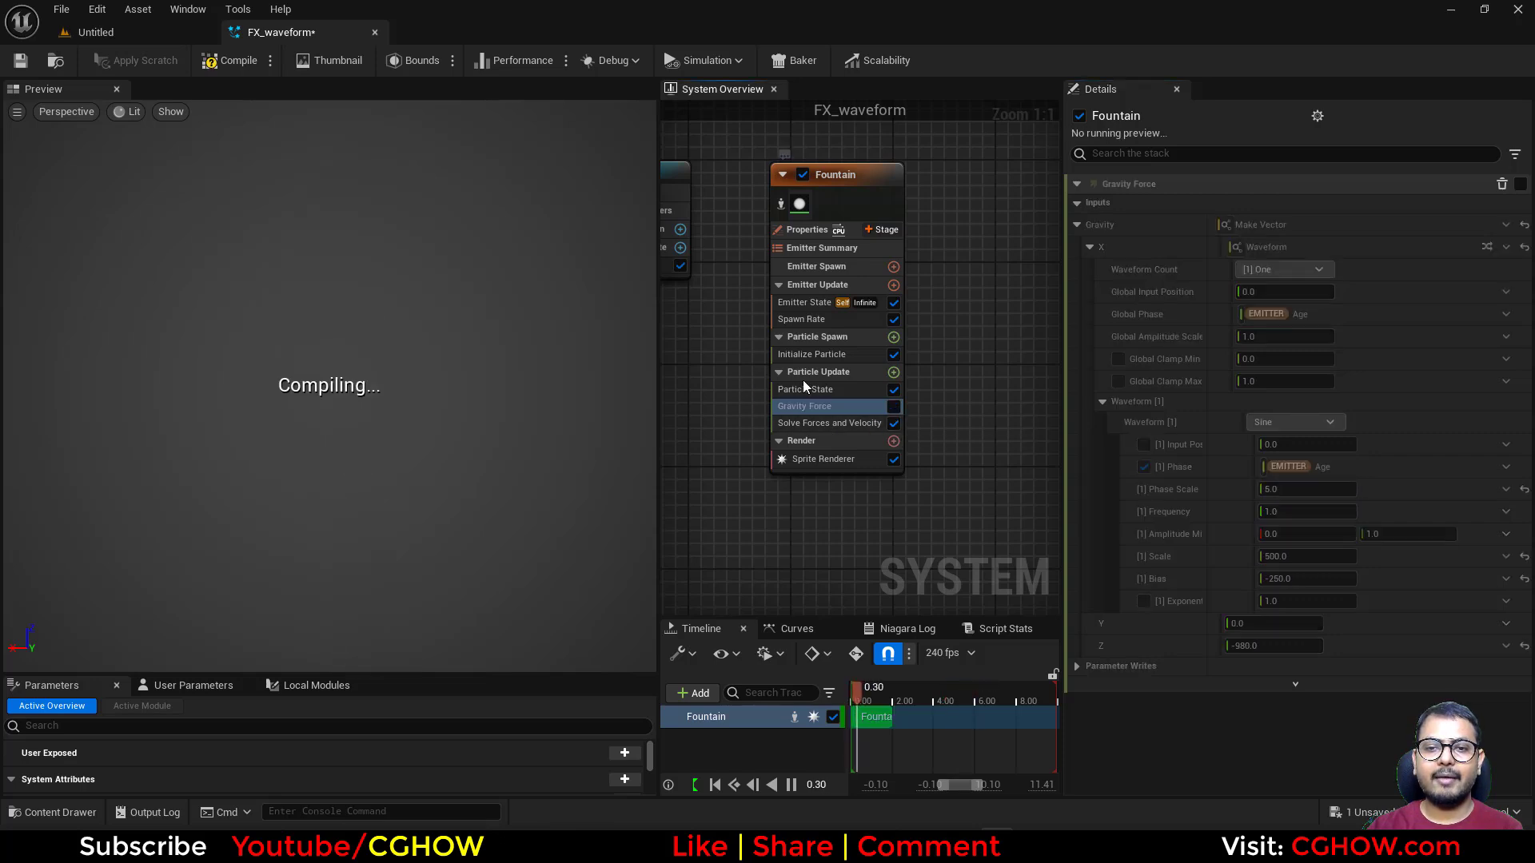
pyautogui.click(894, 372)
pyautogui.write('size')
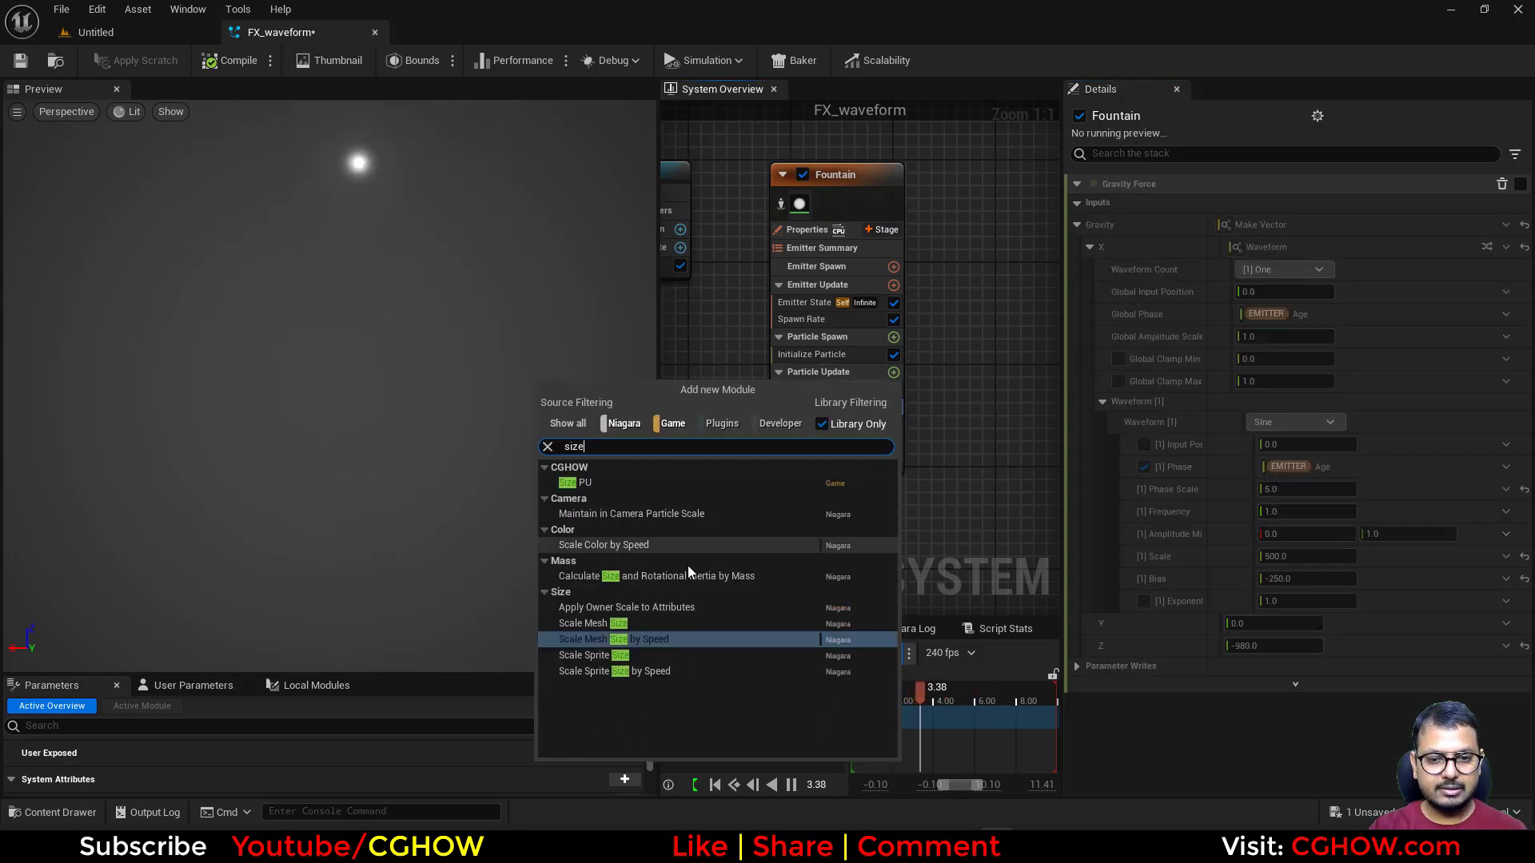
pyautogui.click(593, 656)
# - Set Scale Sprite Size to Uniform mode and drive its Uniform Scale Factor with a Sine input of Scale 20
pyautogui.click(1296, 226)
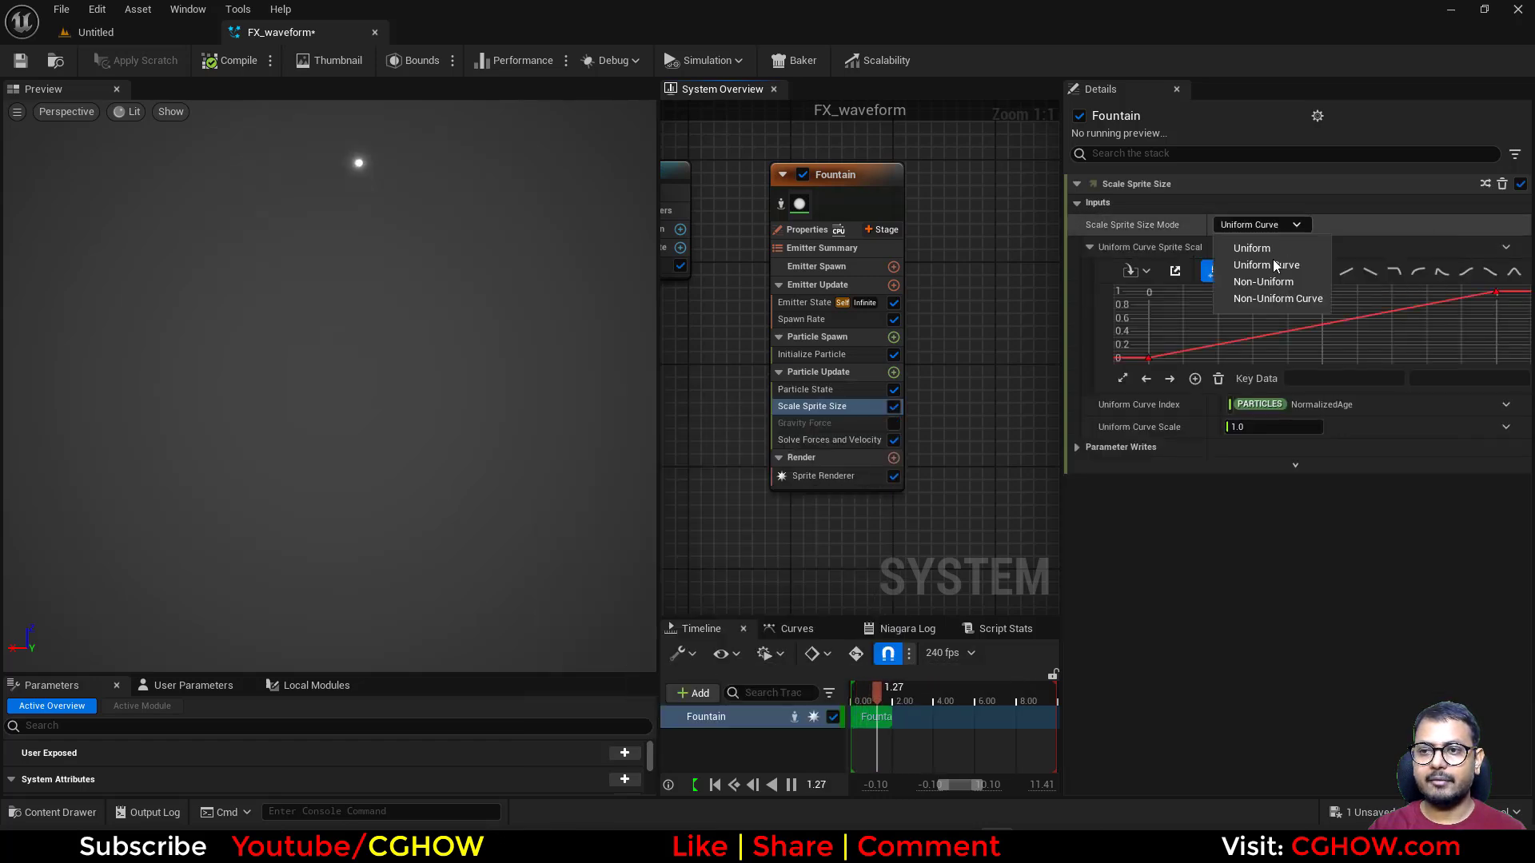
pyautogui.click(1261, 246)
pyautogui.click(1506, 248)
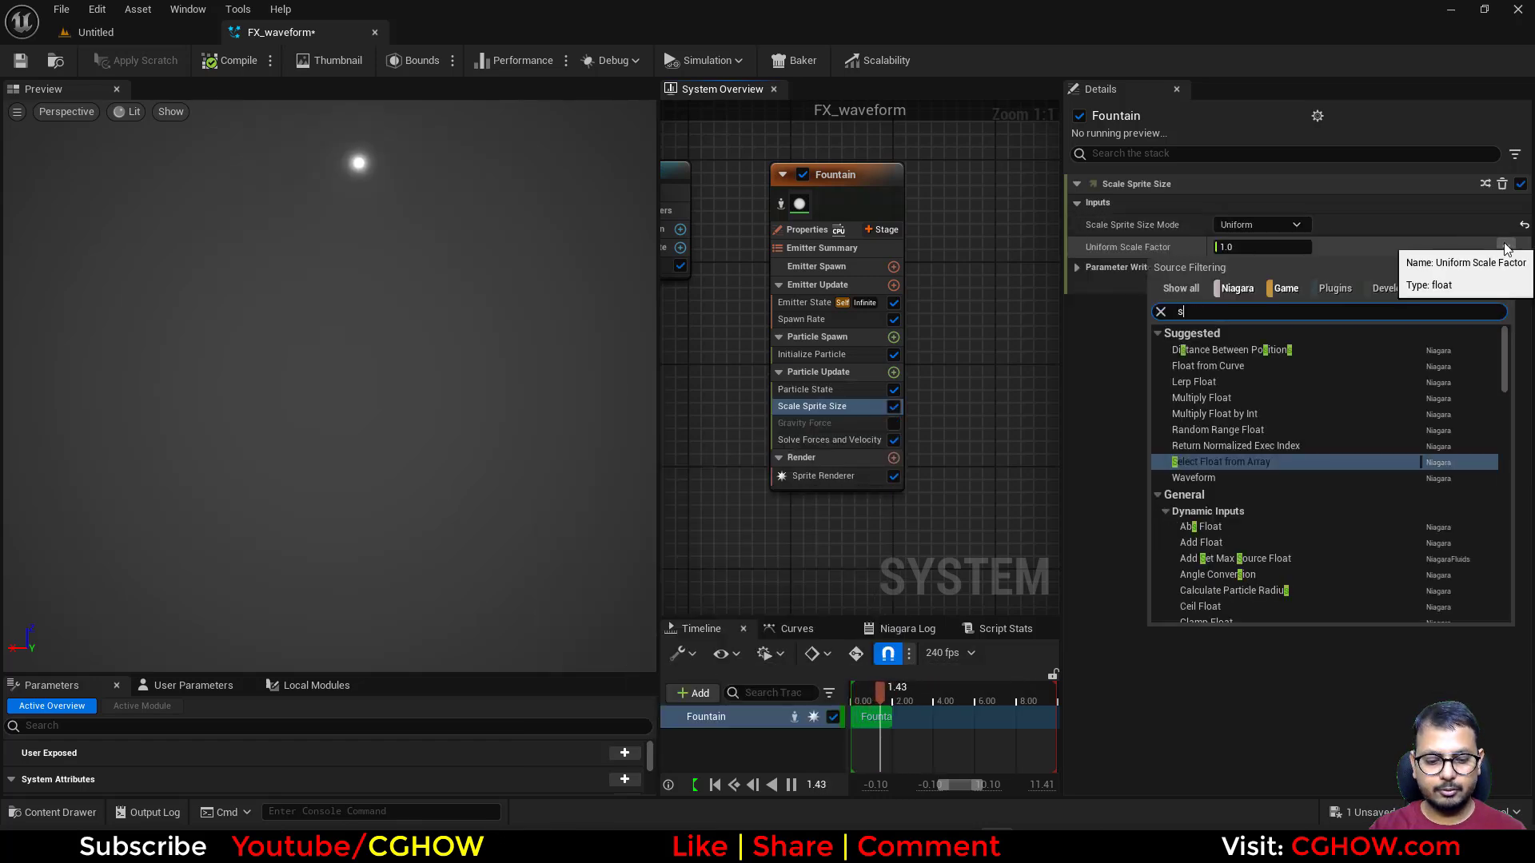
pyautogui.write('sin')
pyautogui.click(1211, 414)
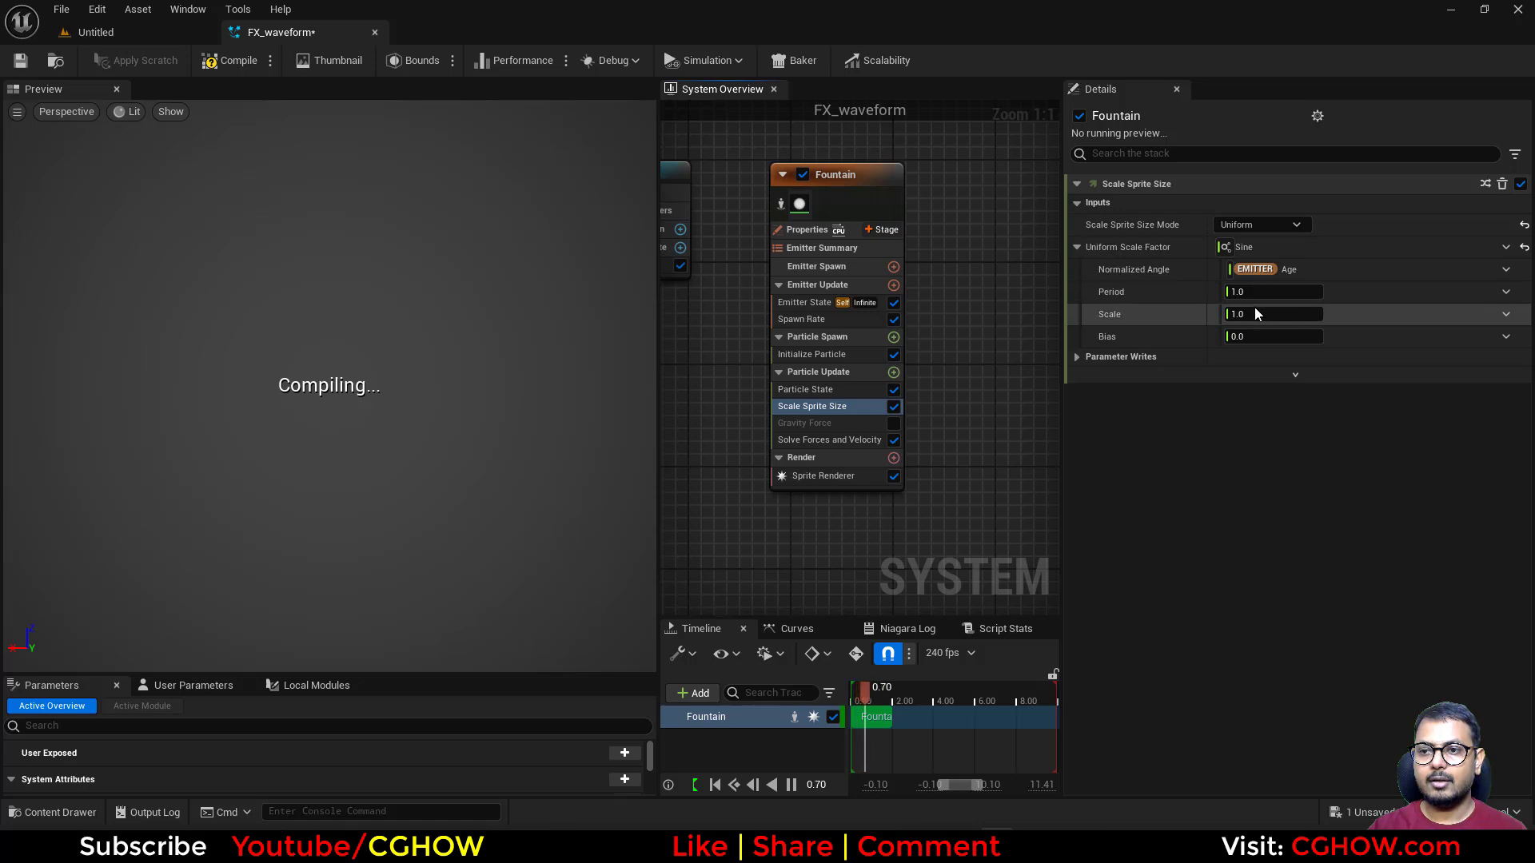
pyautogui.press('Return')
pyautogui.click(551, 364)
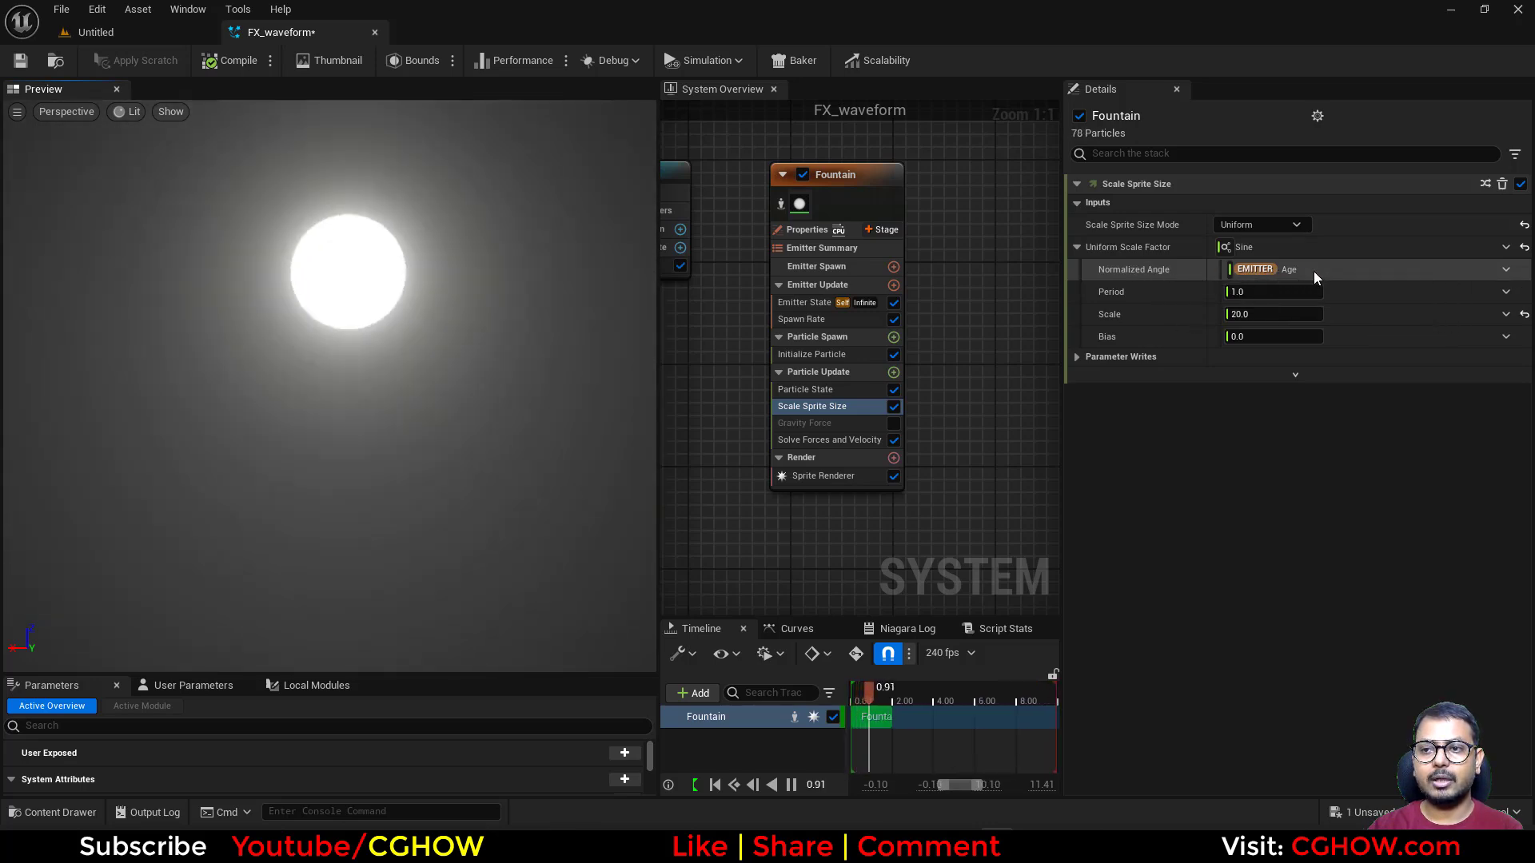
# - Assign a Multiply Float input to the Sine's Normalized Angle and link Emitter Age as its A value
pyautogui.click(1506, 269)
pyautogui.write('mu')
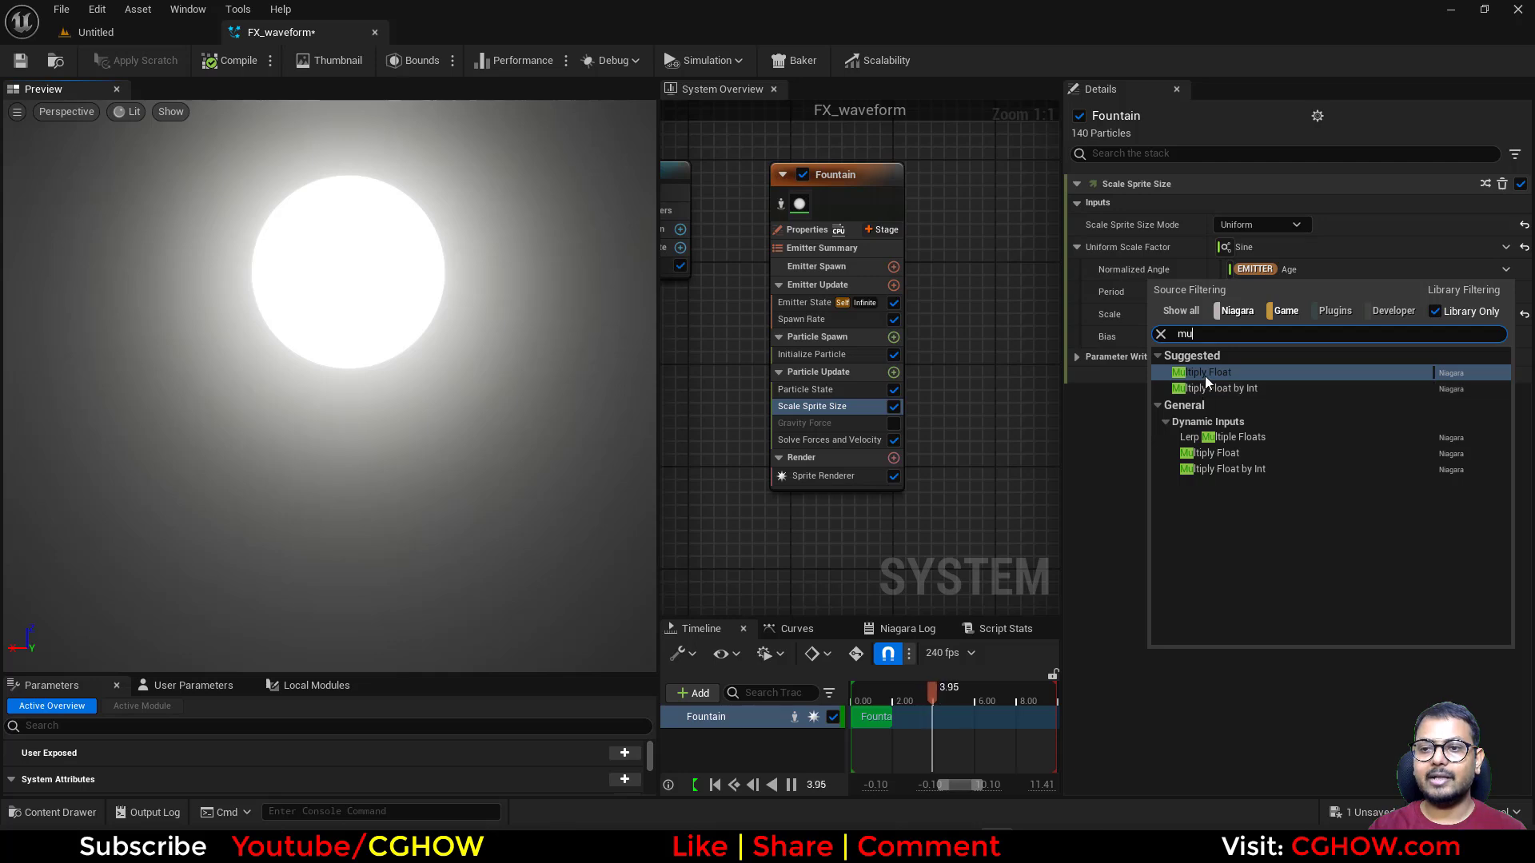
pyautogui.click(1205, 373)
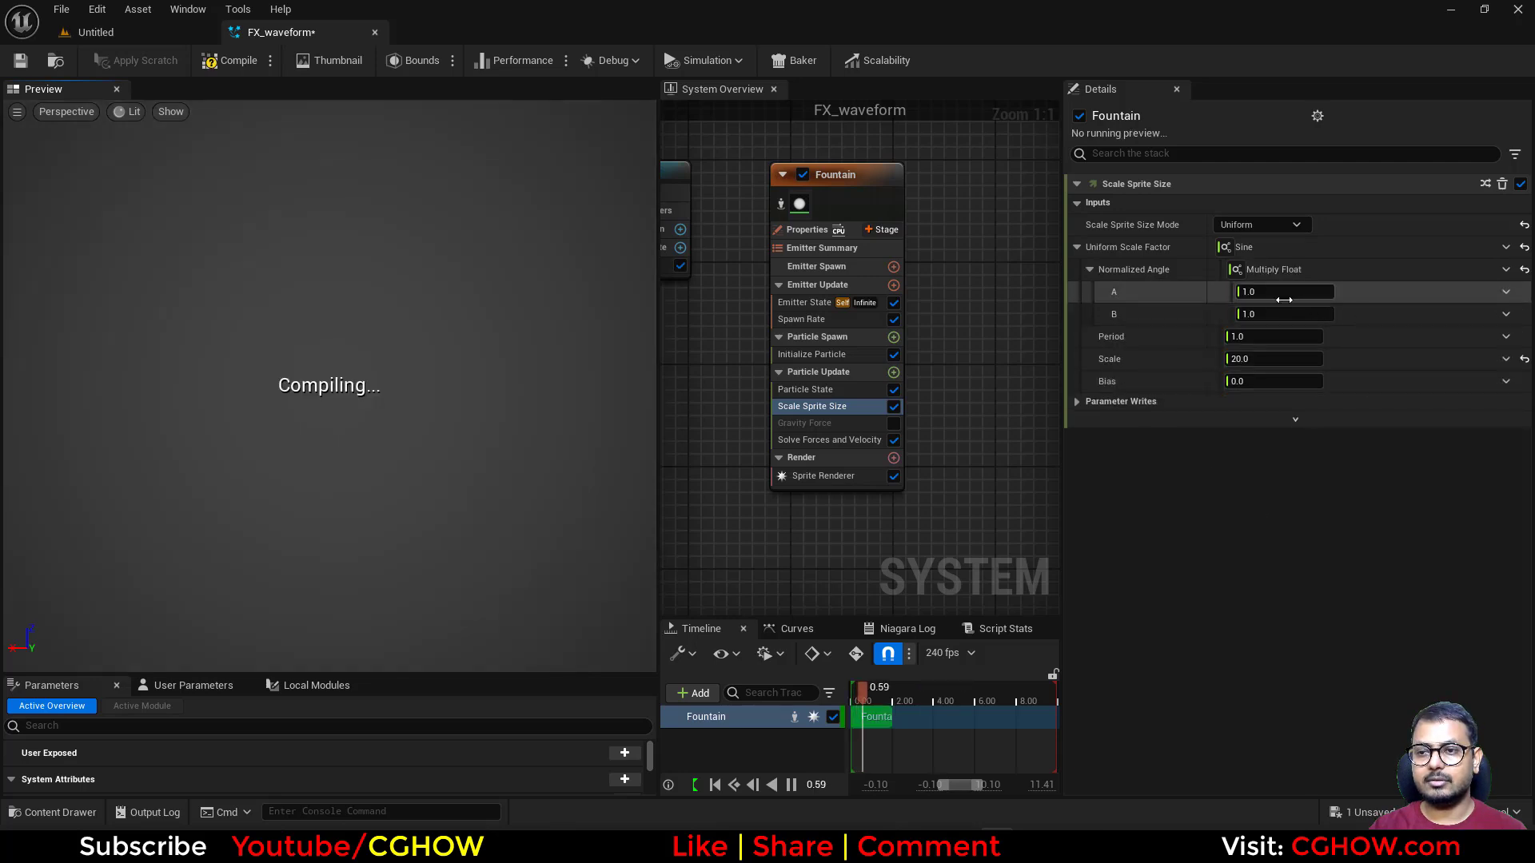
pyautogui.click(1506, 291)
pyautogui.write('age')
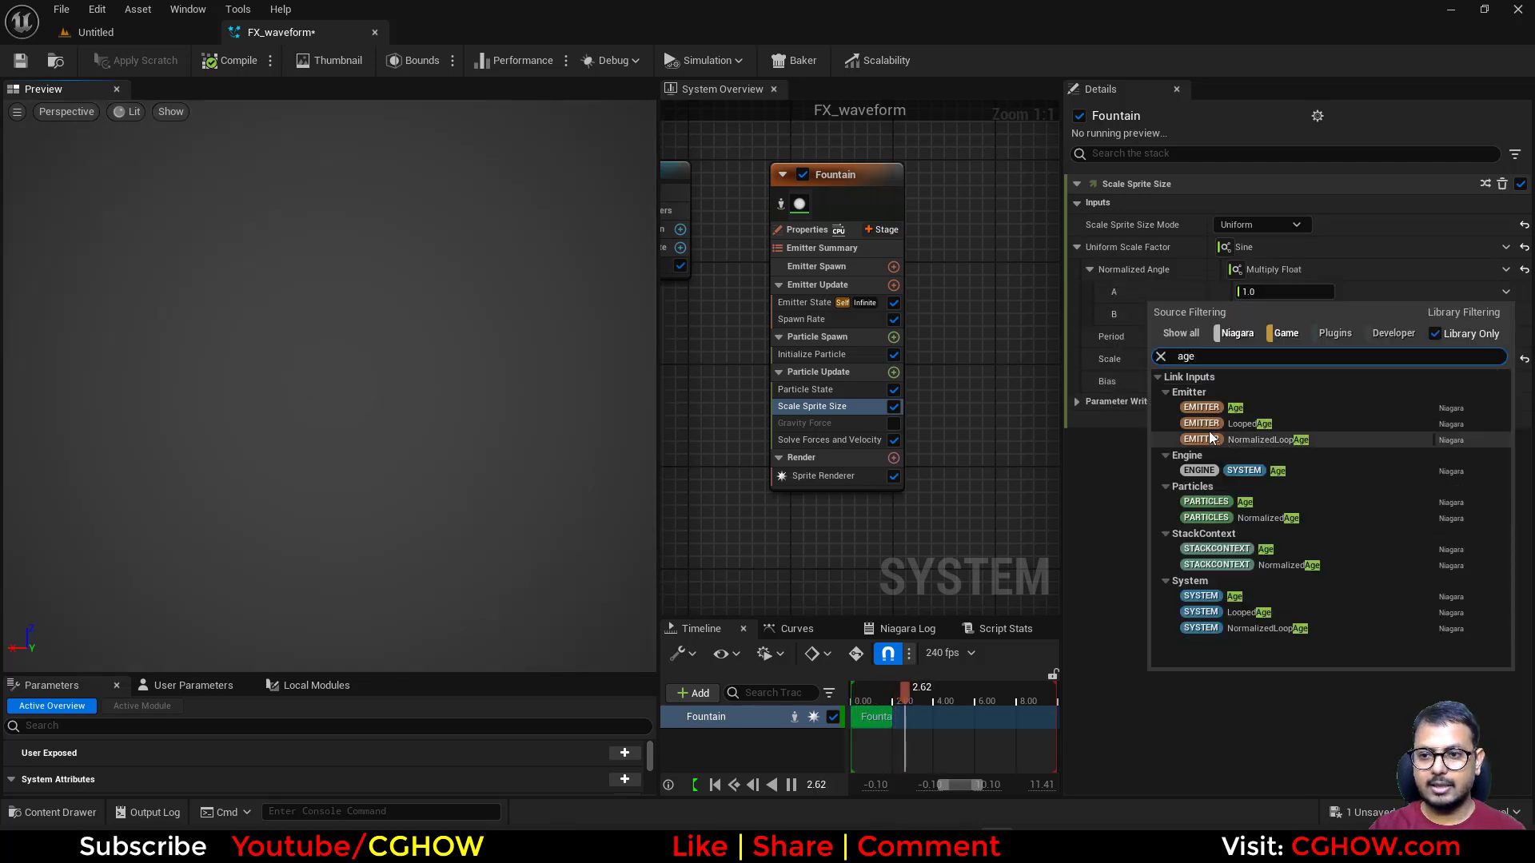
pyautogui.click(1221, 413)
# - Try 0.2, 5 and 2 as the B value of the Multiply Float on the Normalized Angle
pyautogui.click(1276, 318)
pyautogui.write('.2')
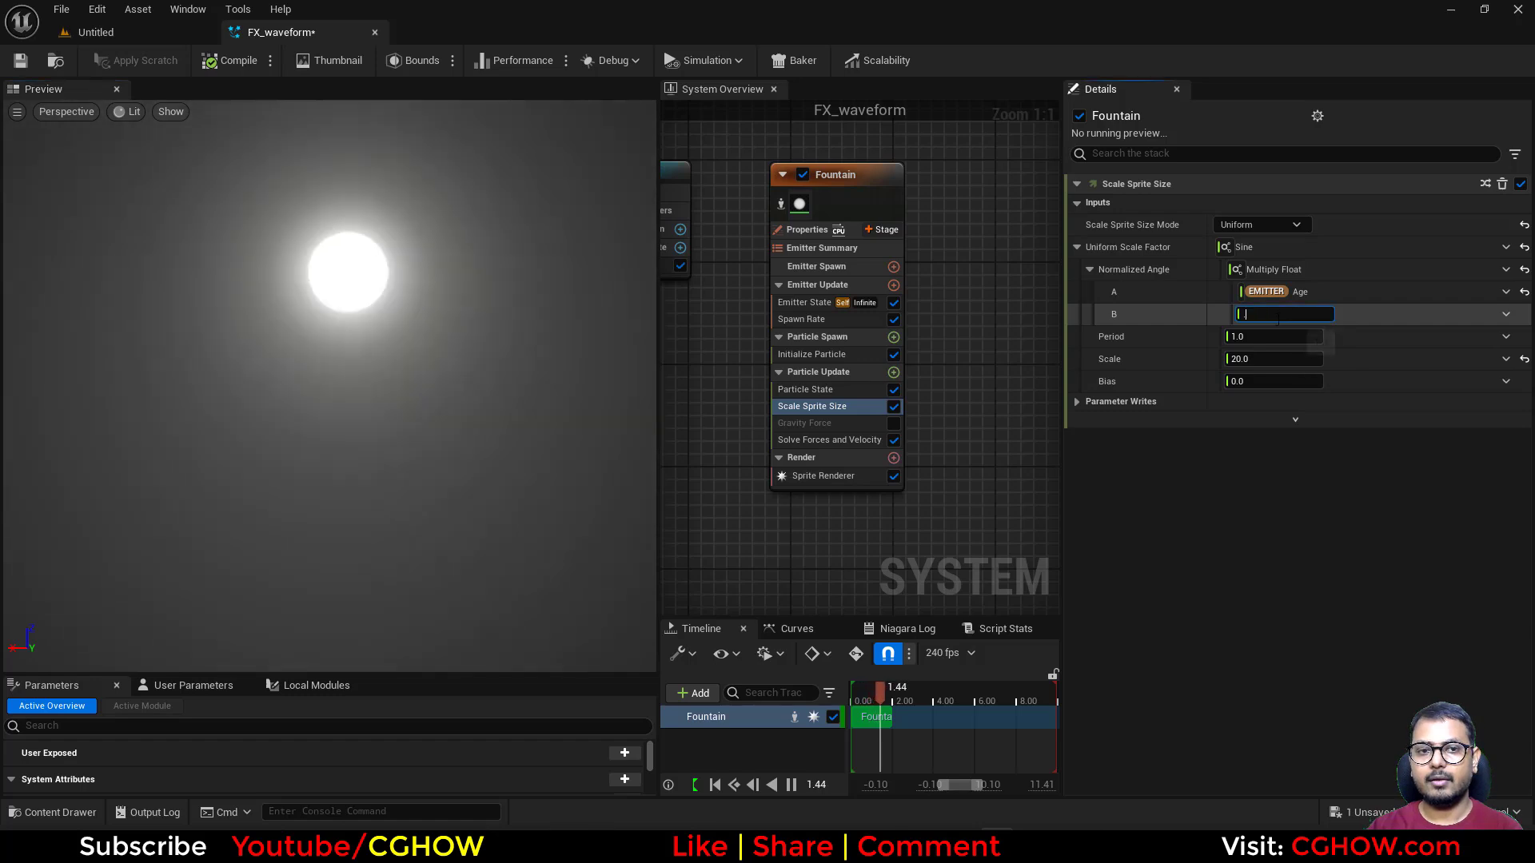
pyautogui.press('Return')
pyautogui.write('5')
pyautogui.press('Return')
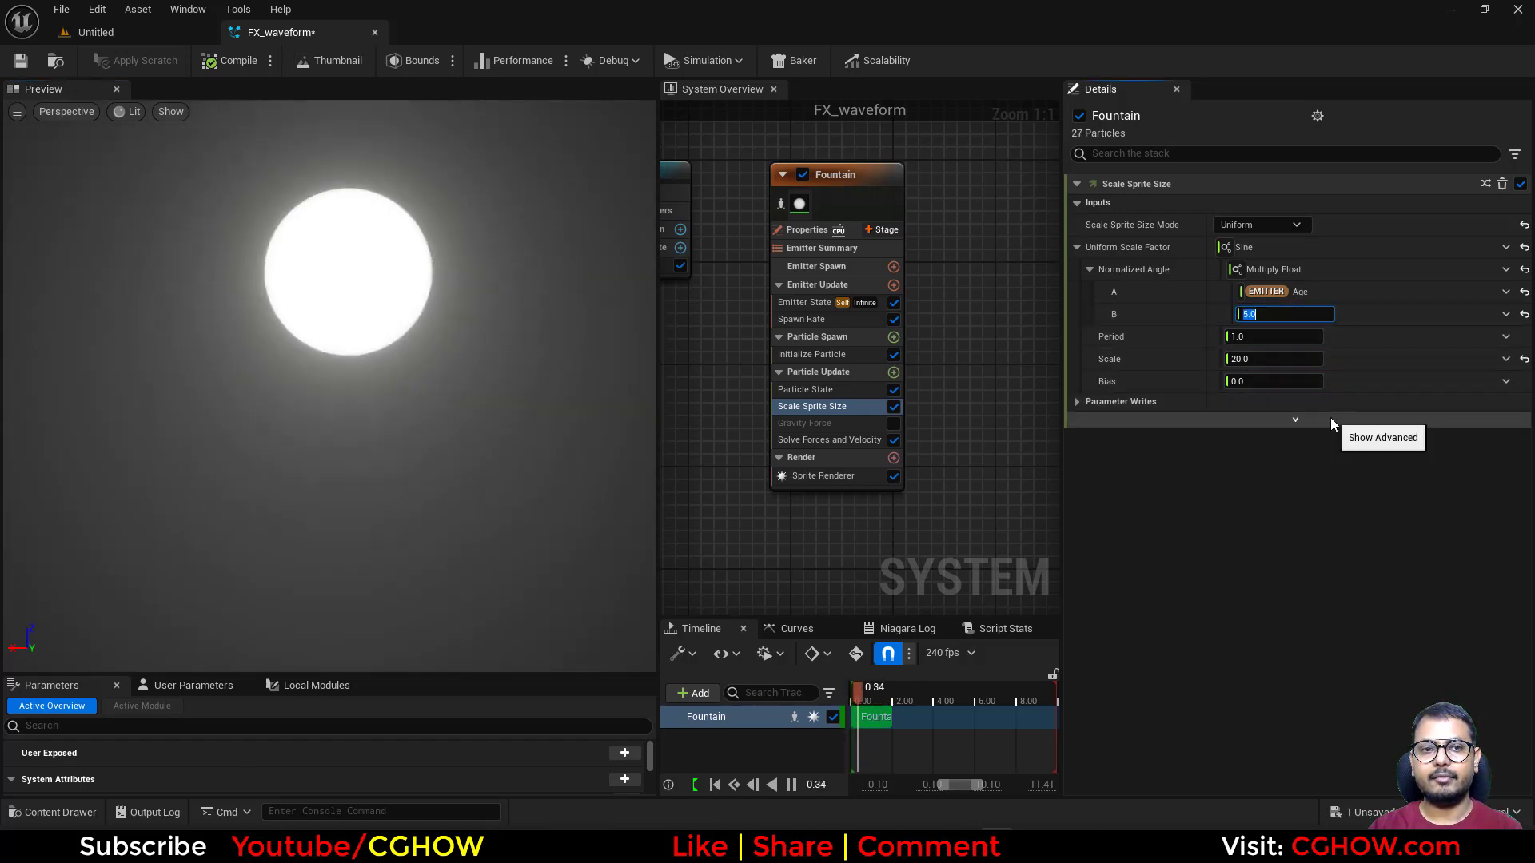
pyautogui.write('2')
pyautogui.press('Return')
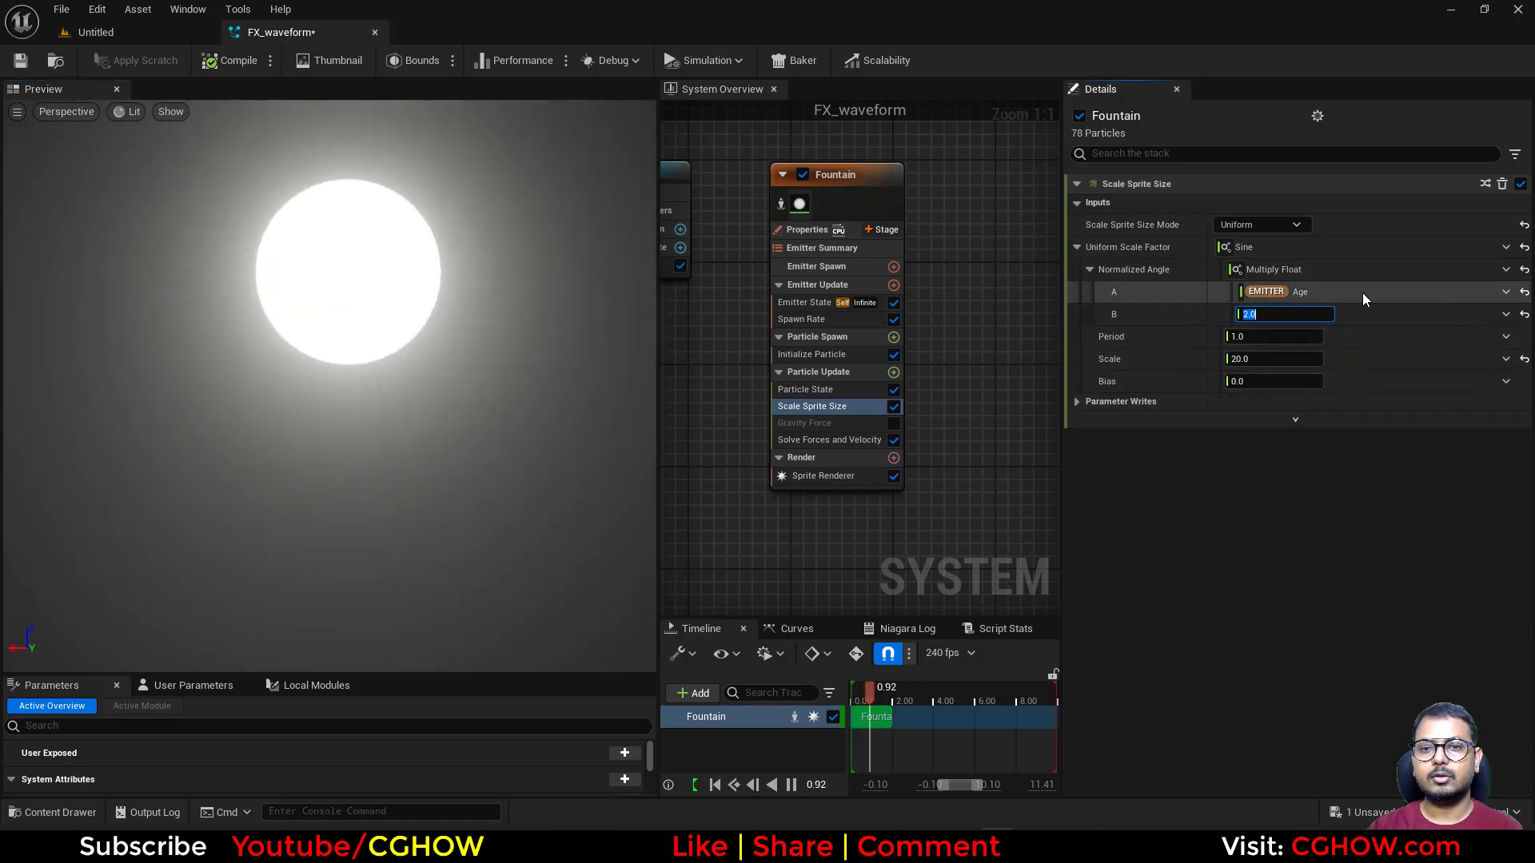
# - Reset the Sine's Normalized Angle to its default Emitter Age and set the Period to 5
pyautogui.click(1525, 270)
pyautogui.click(1271, 292)
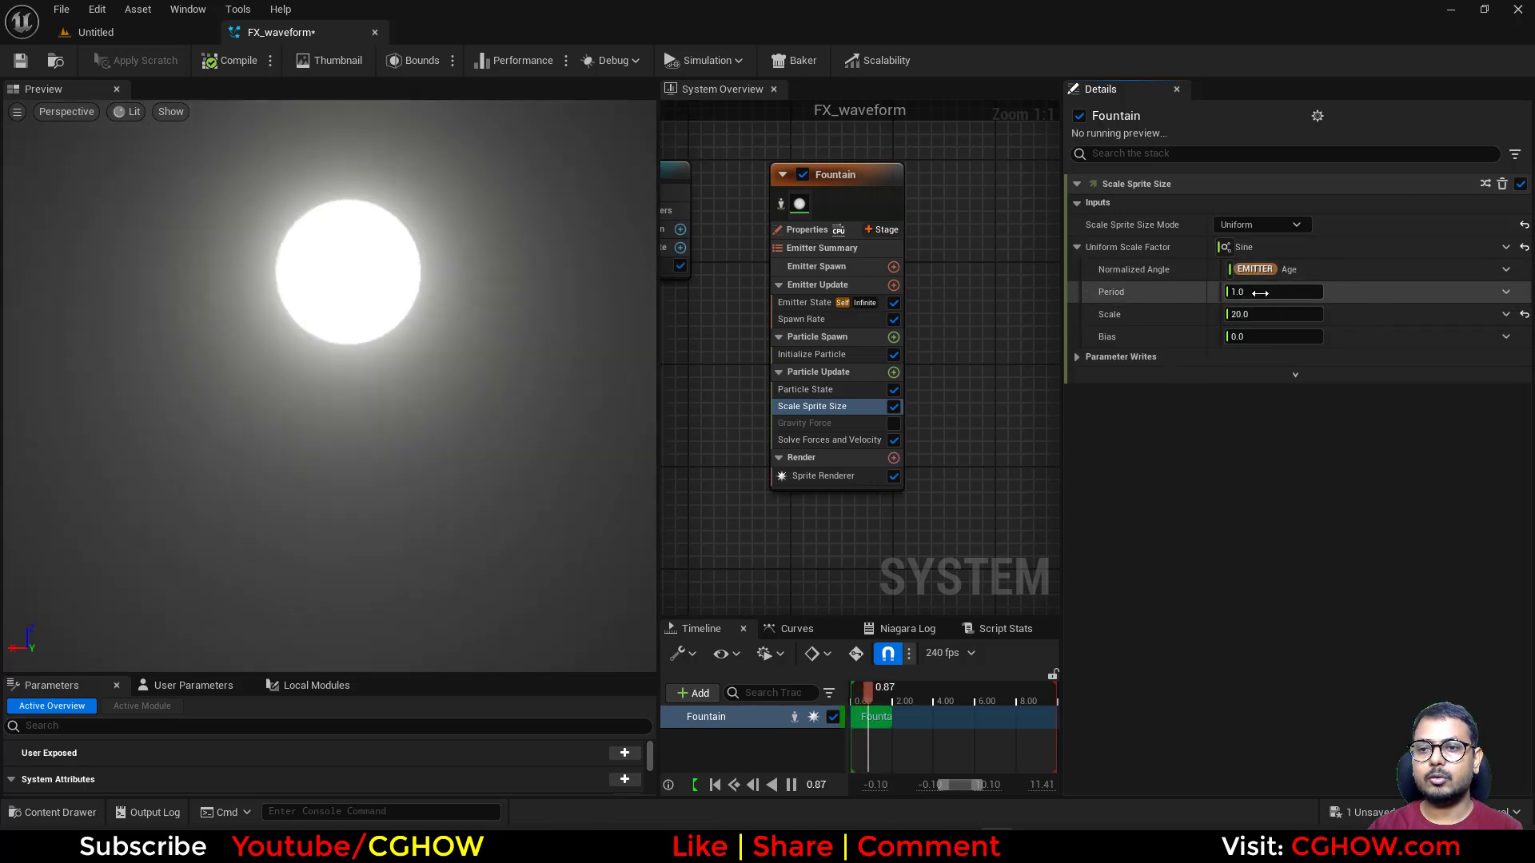
pyautogui.write('5')
pyautogui.press('Return')
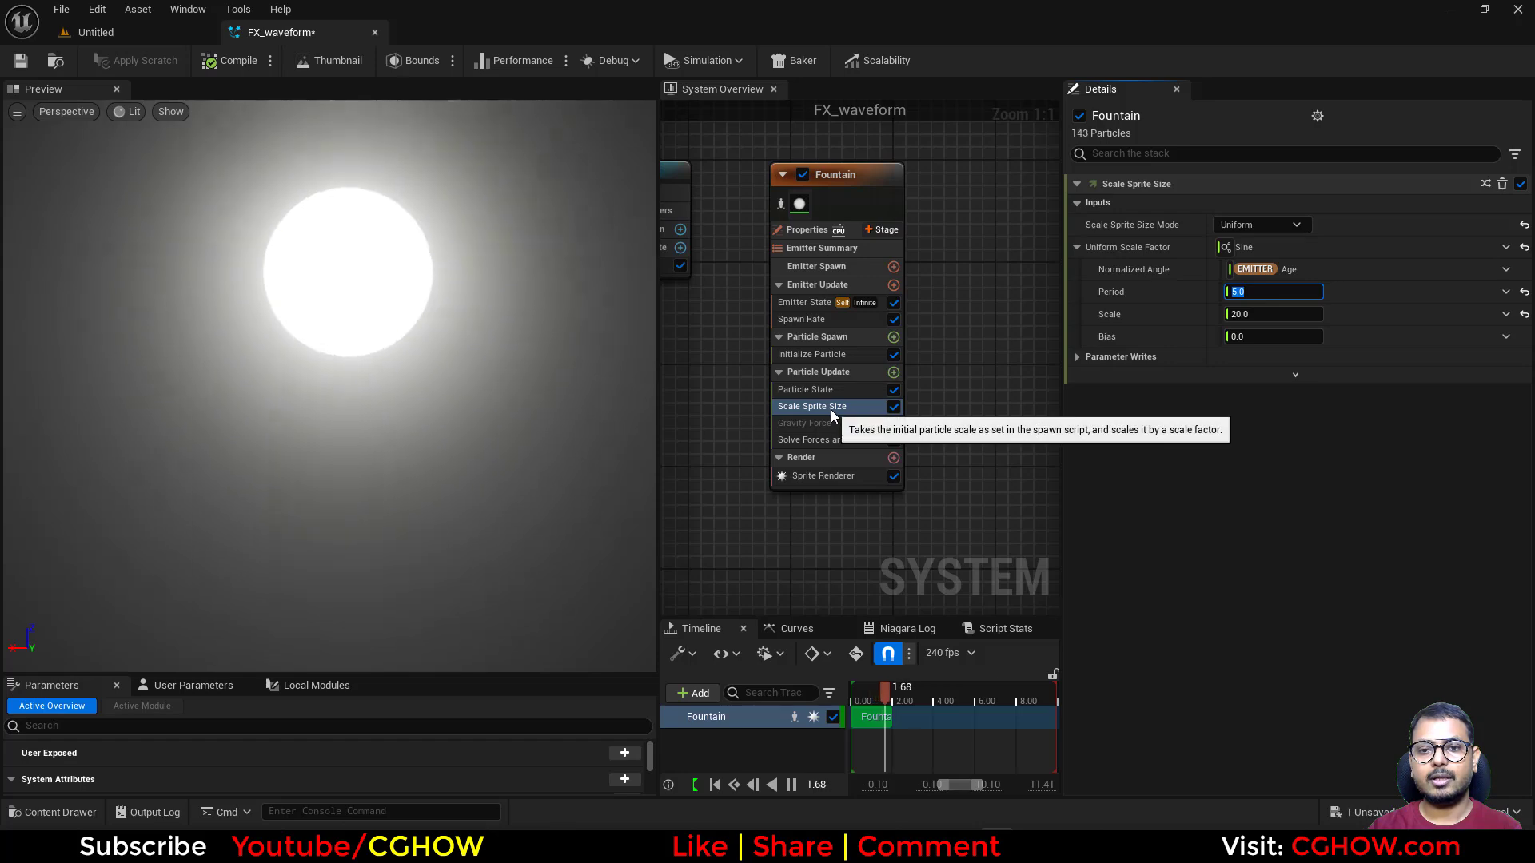
# - Delete the Scale Sprite Size module and re-enable the Gravity Force module
pyautogui.click(832, 406)
pyautogui.press('Delete')
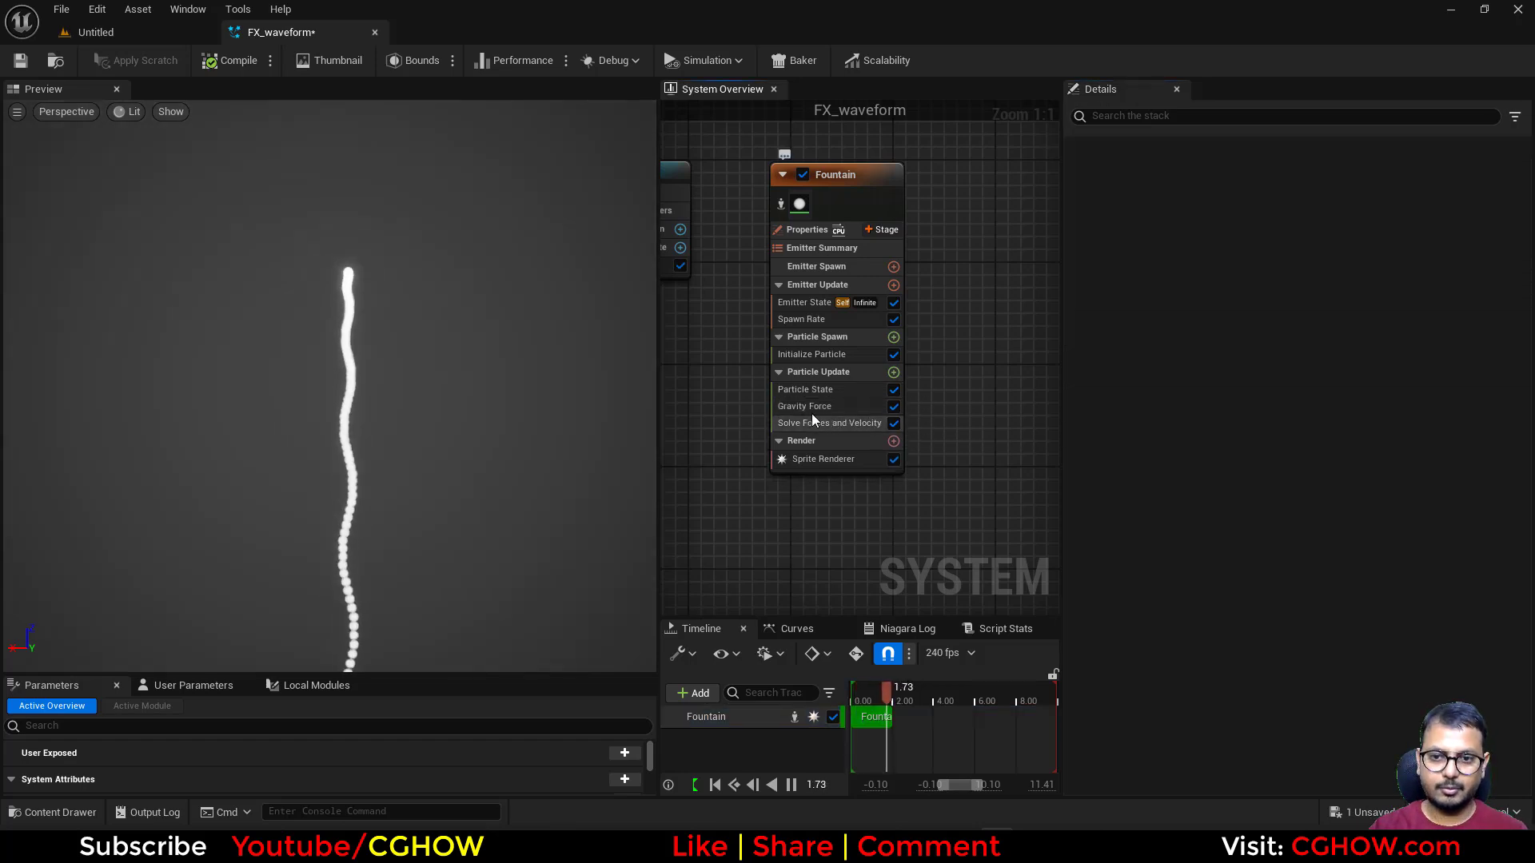
# - Set the gravity X waveform's [1] Phase Scale to 2 and its Global Amplitude Scale to about 2.7
pyautogui.click(804, 406)
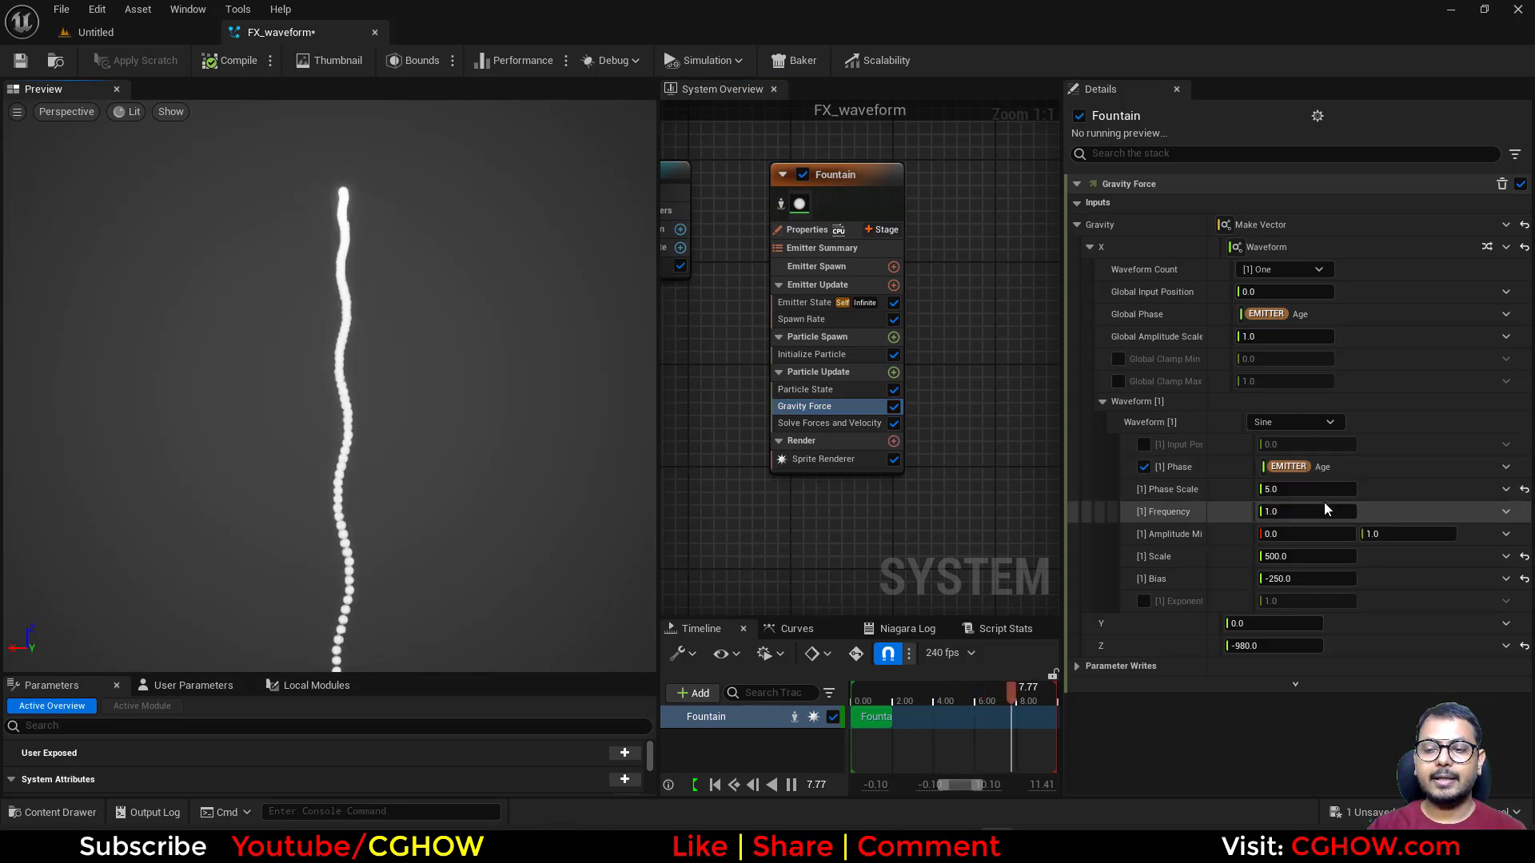
pyautogui.click(1302, 424)
pyautogui.click(1302, 424)
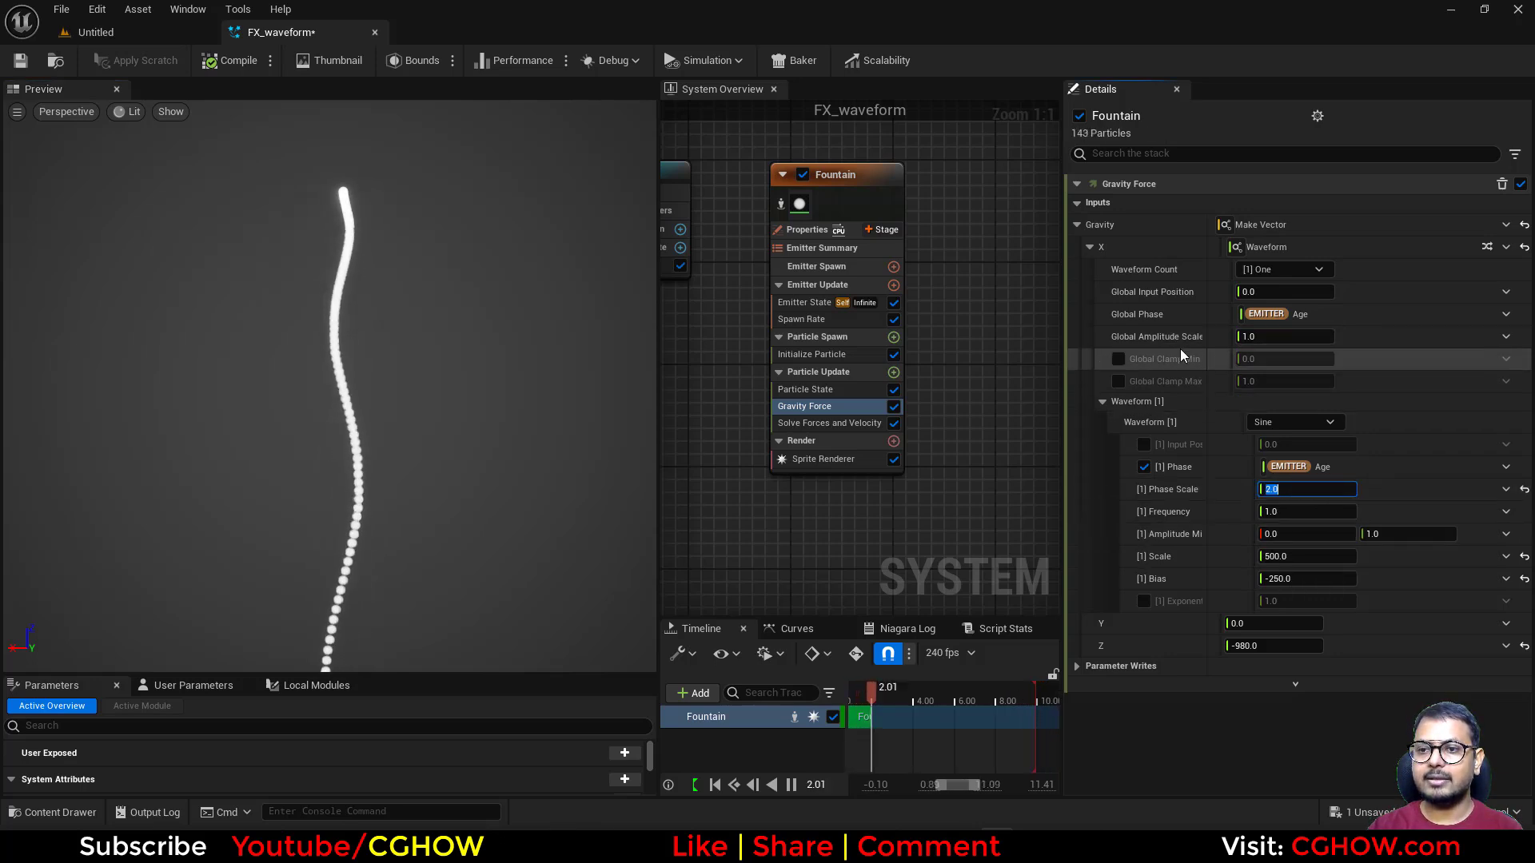
pyautogui.moveTo(1285, 337); pyautogui.dragTo(1285, 342)
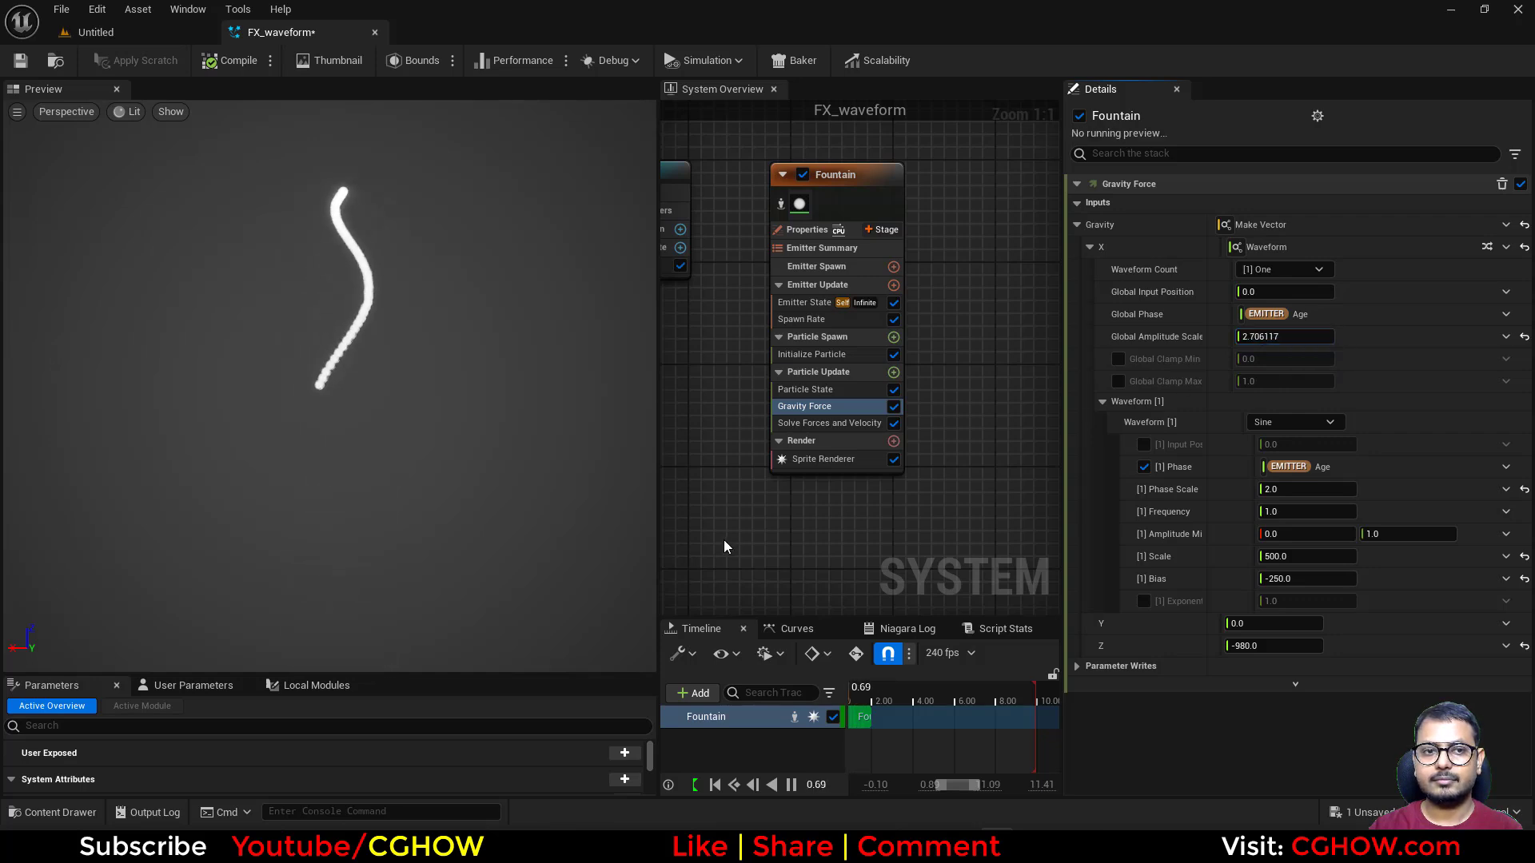
# - Try Cosine and Square as the Waveform [1] type of the gravity X input
pyautogui.click(1296, 422)
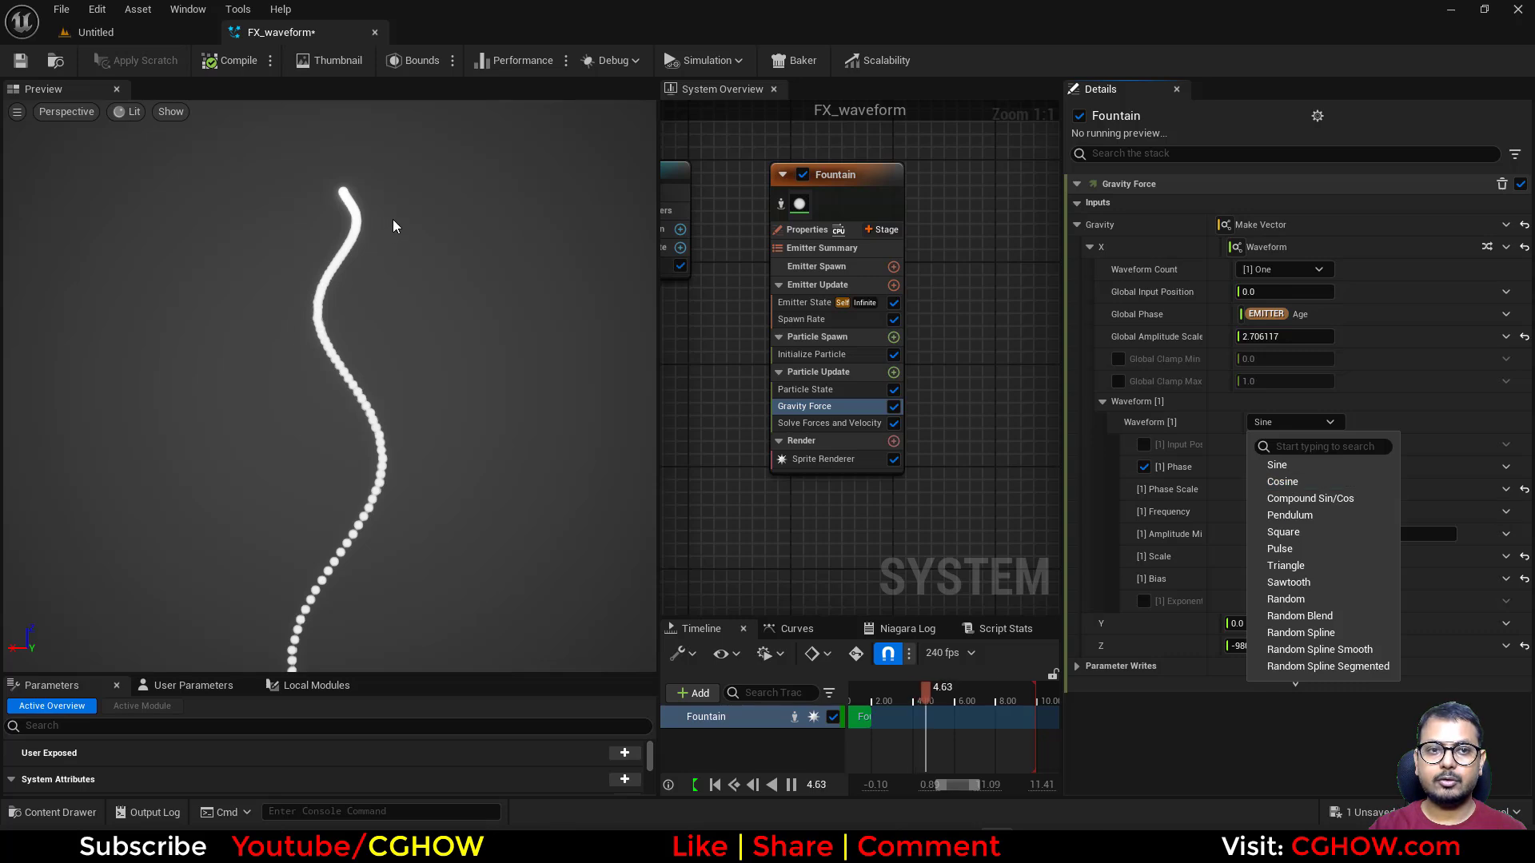
pyautogui.click(1296, 472)
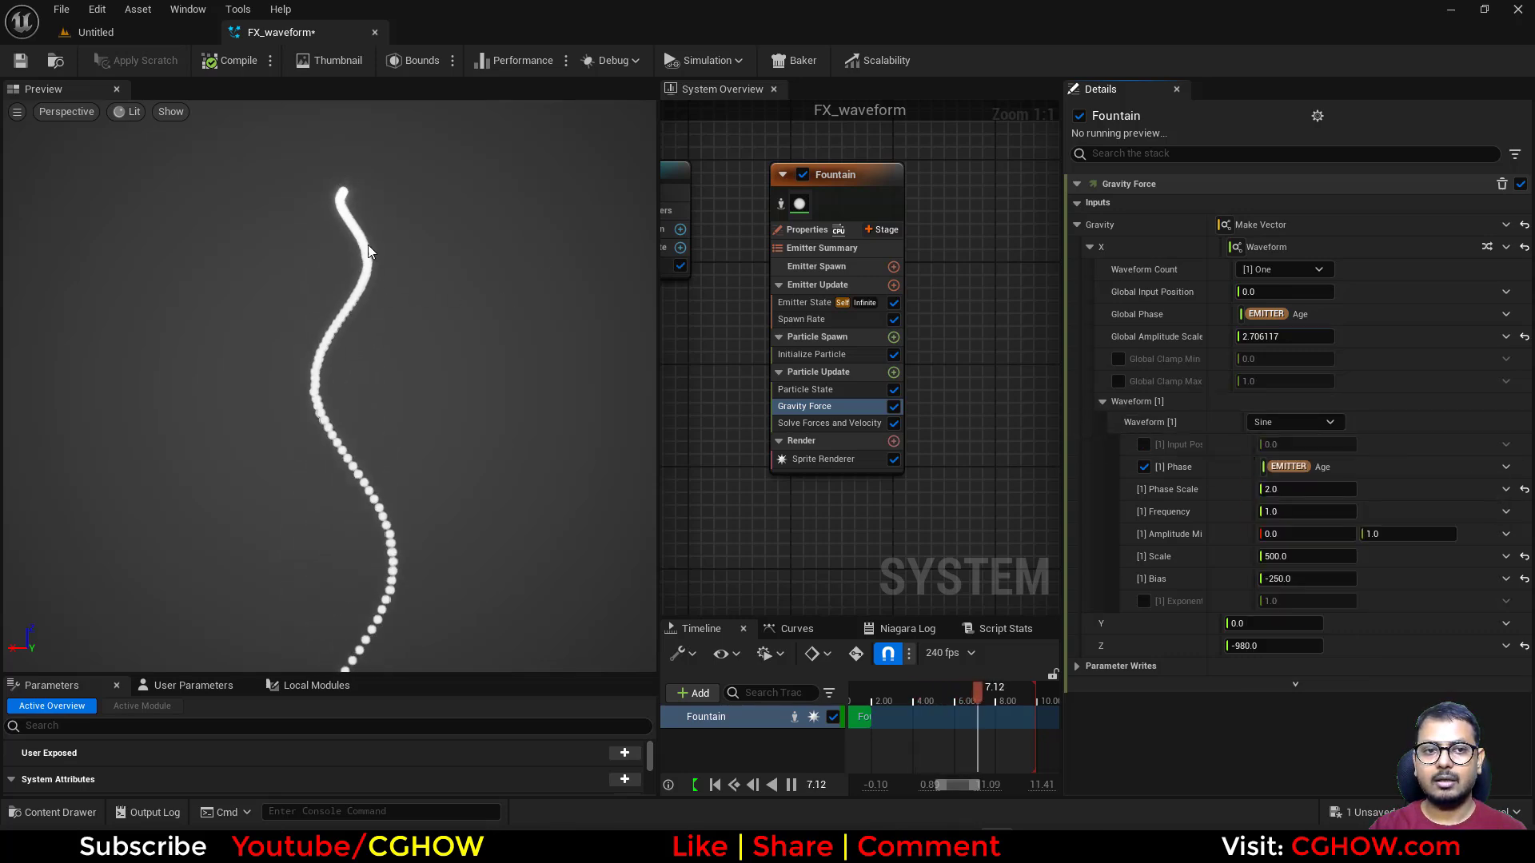
pyautogui.click(1299, 422)
pyautogui.click(1284, 482)
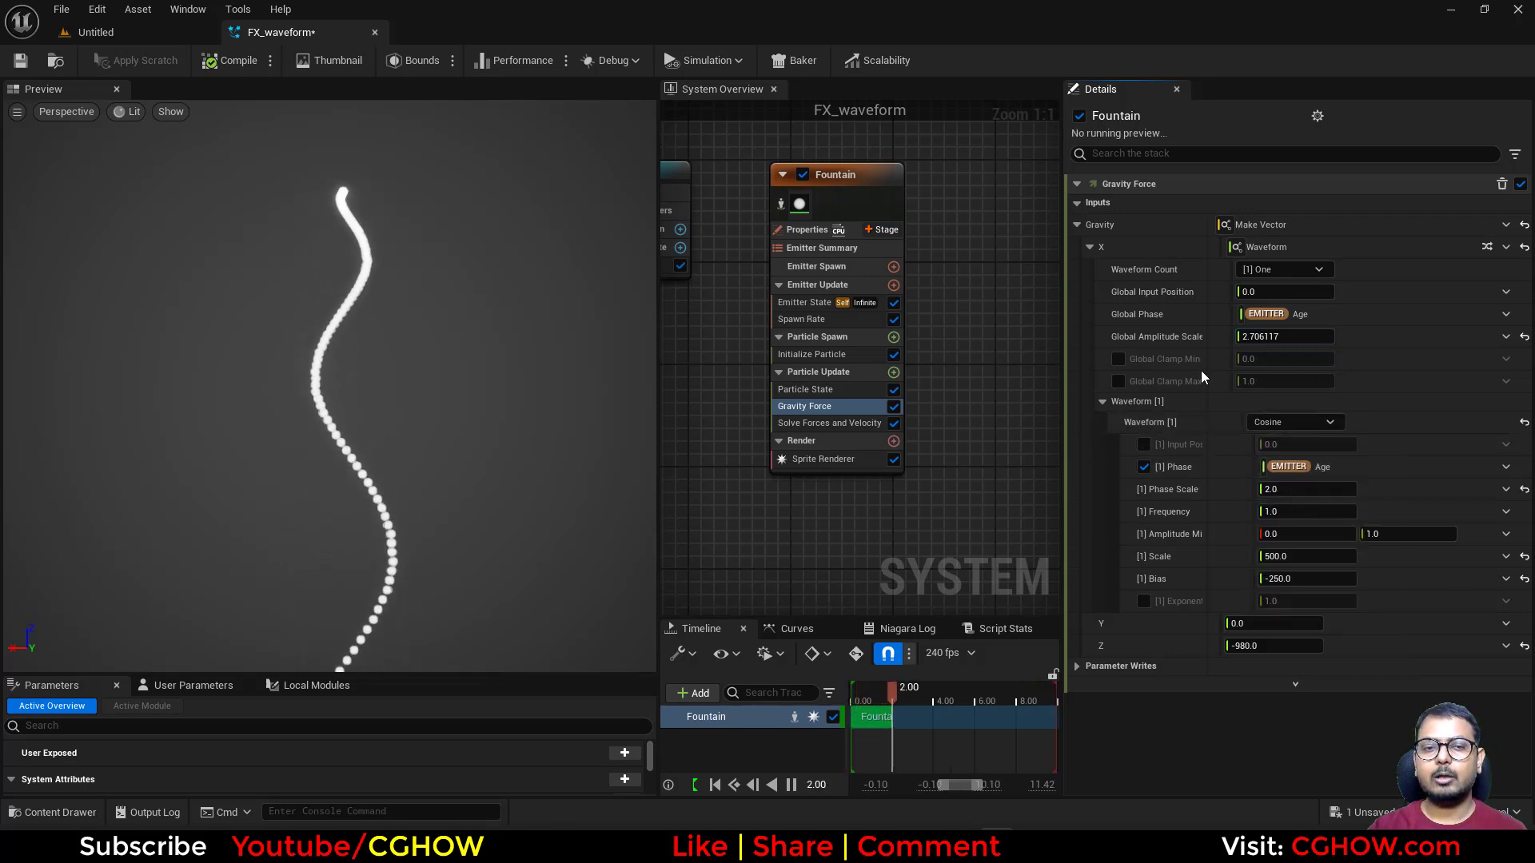
pyautogui.click(1298, 423)
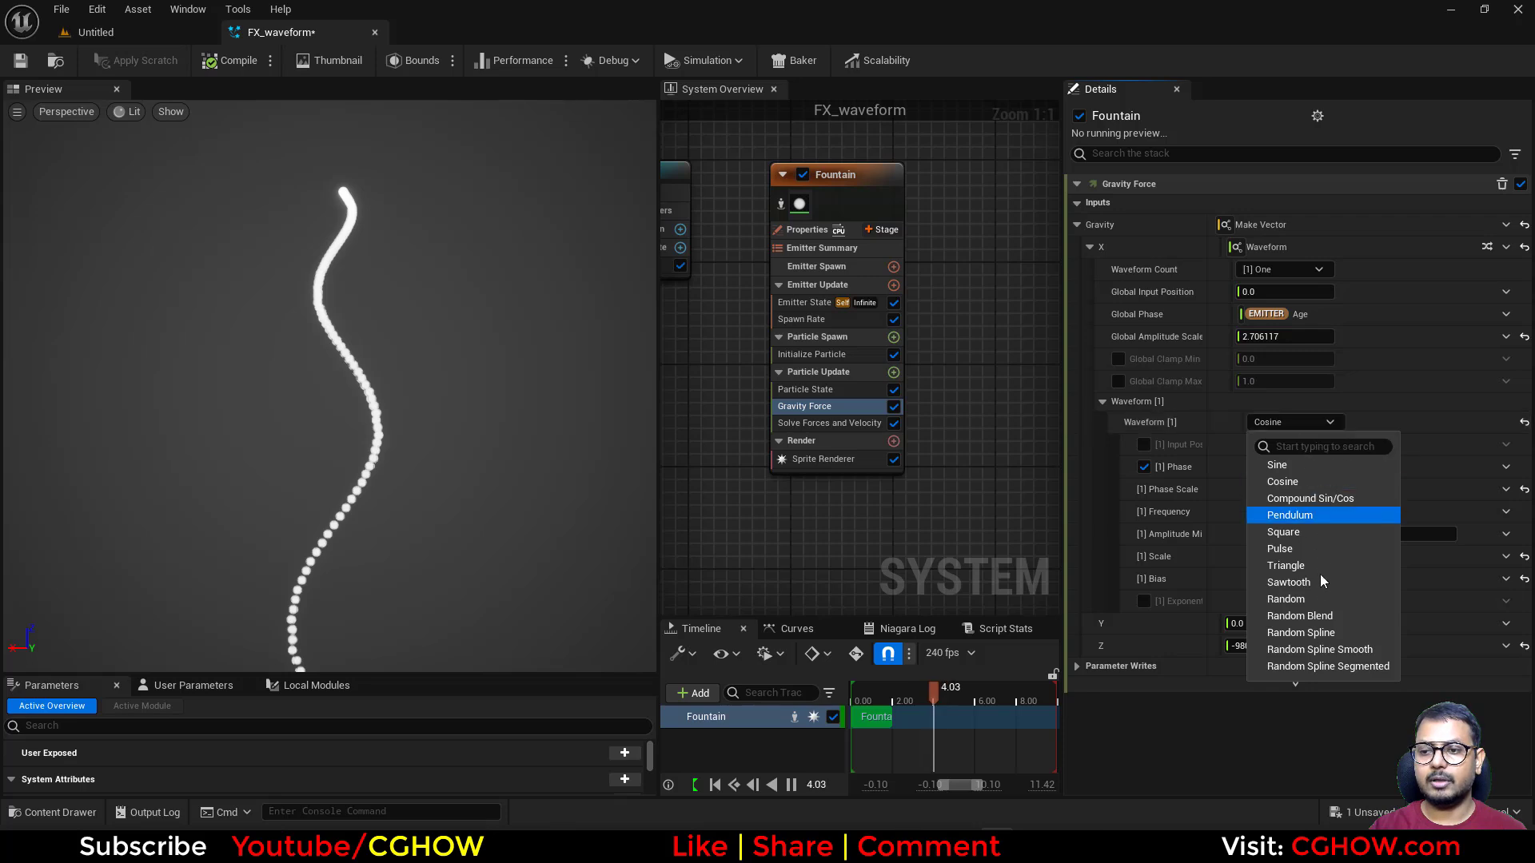
pyautogui.click(1283, 533)
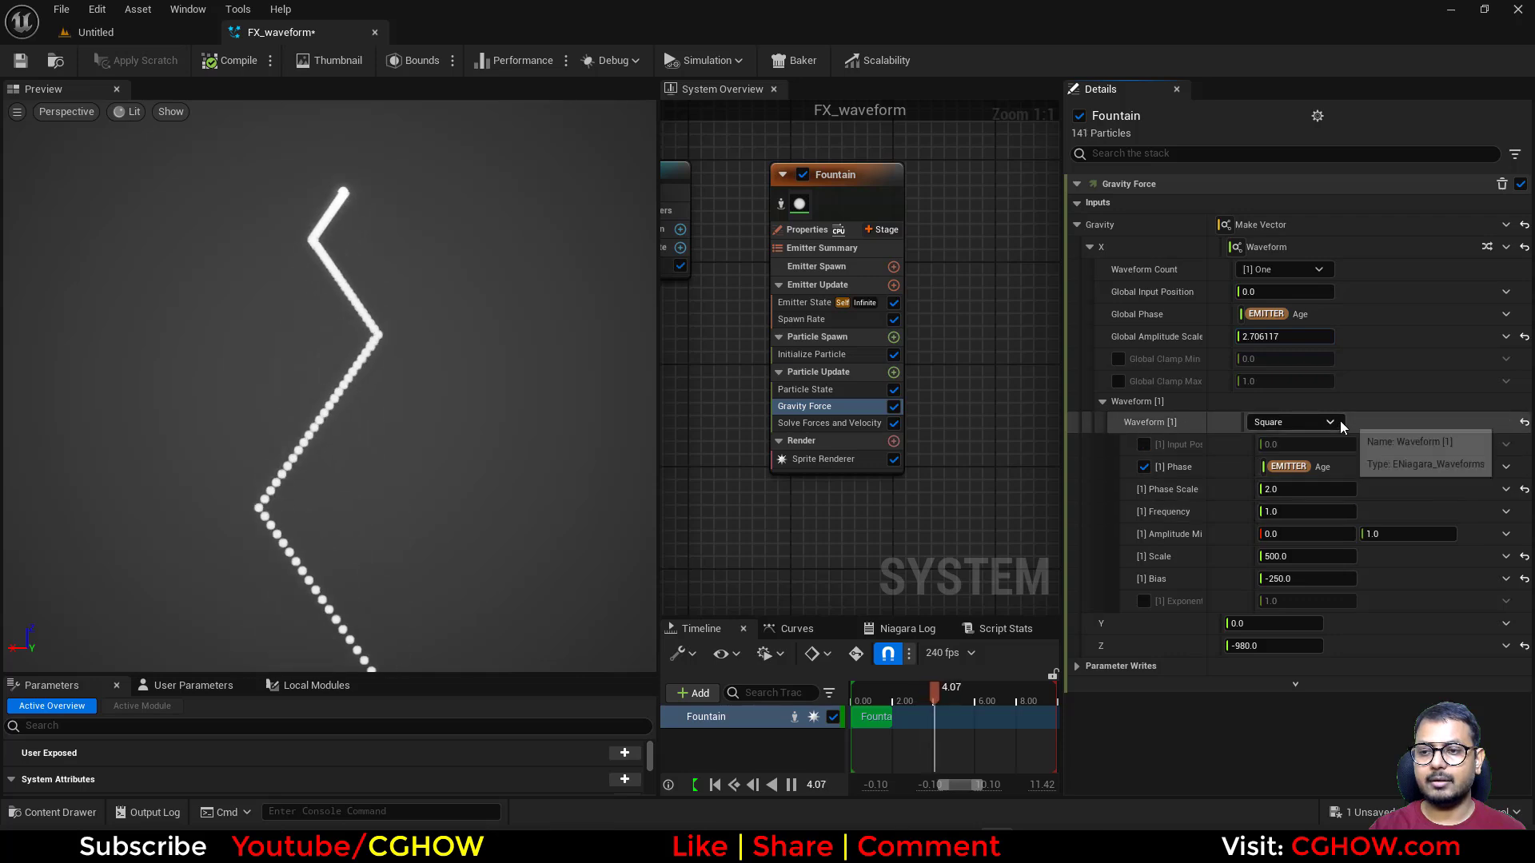
# - Try Sawtooth and Pulse as the Waveform [1] type, and set it back to Sine
pyautogui.click(1295, 422)
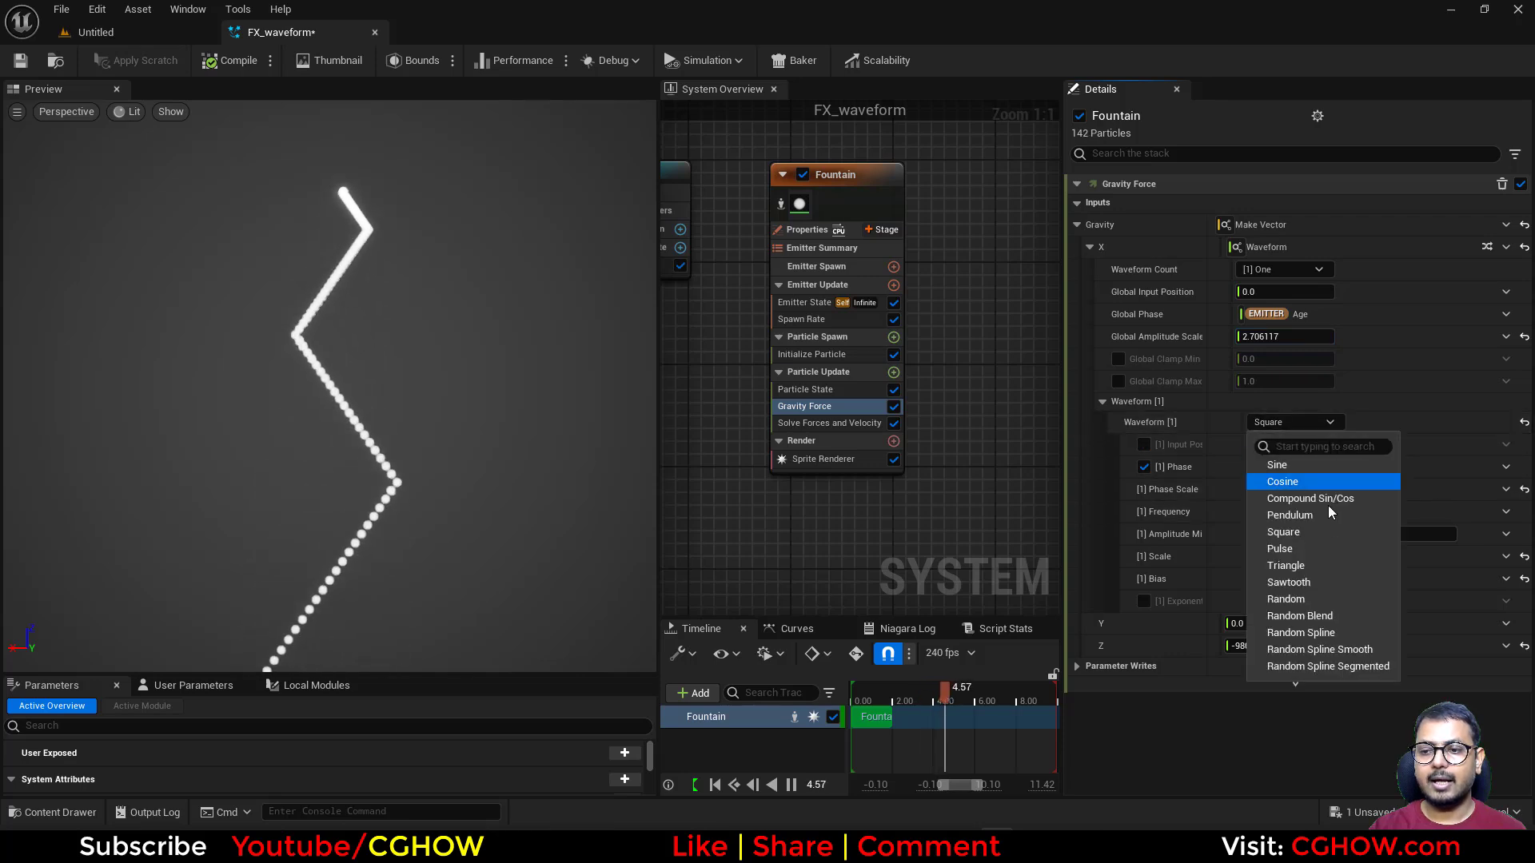
pyautogui.click(1320, 583)
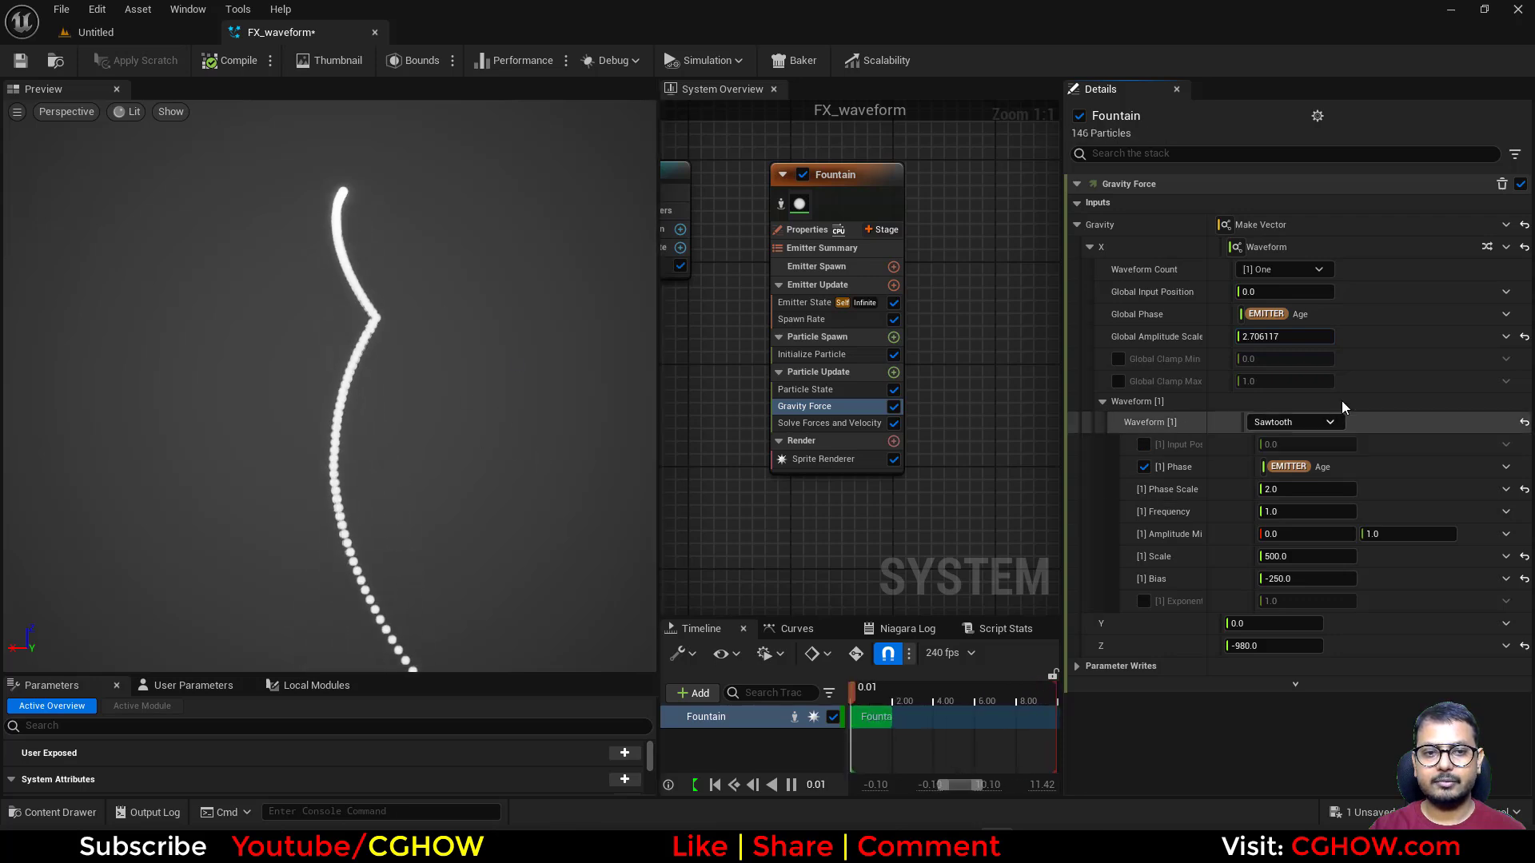
pyautogui.click(1295, 422)
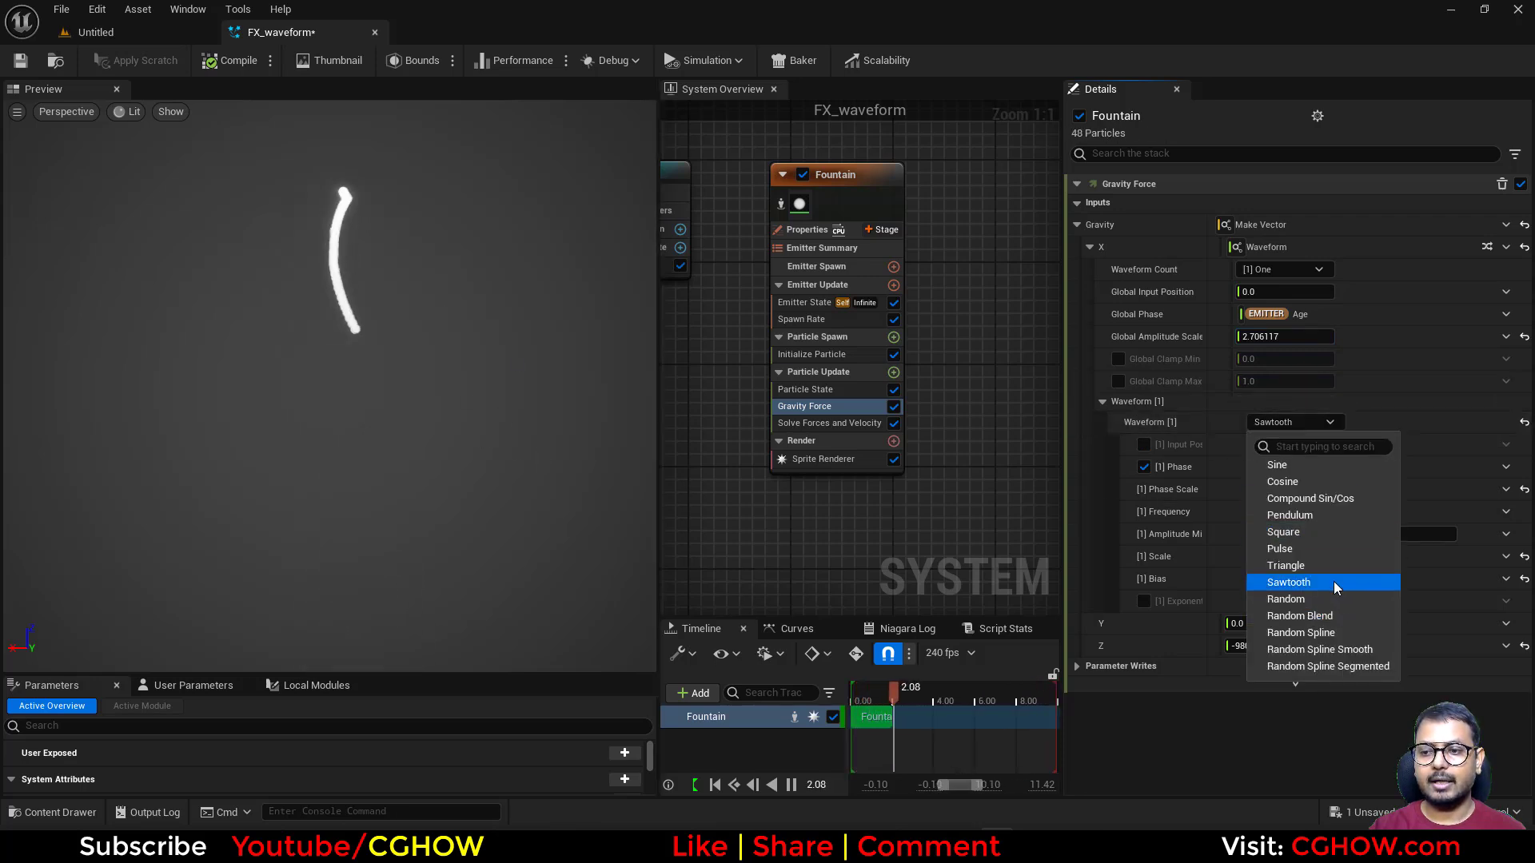
pyautogui.click(1287, 548)
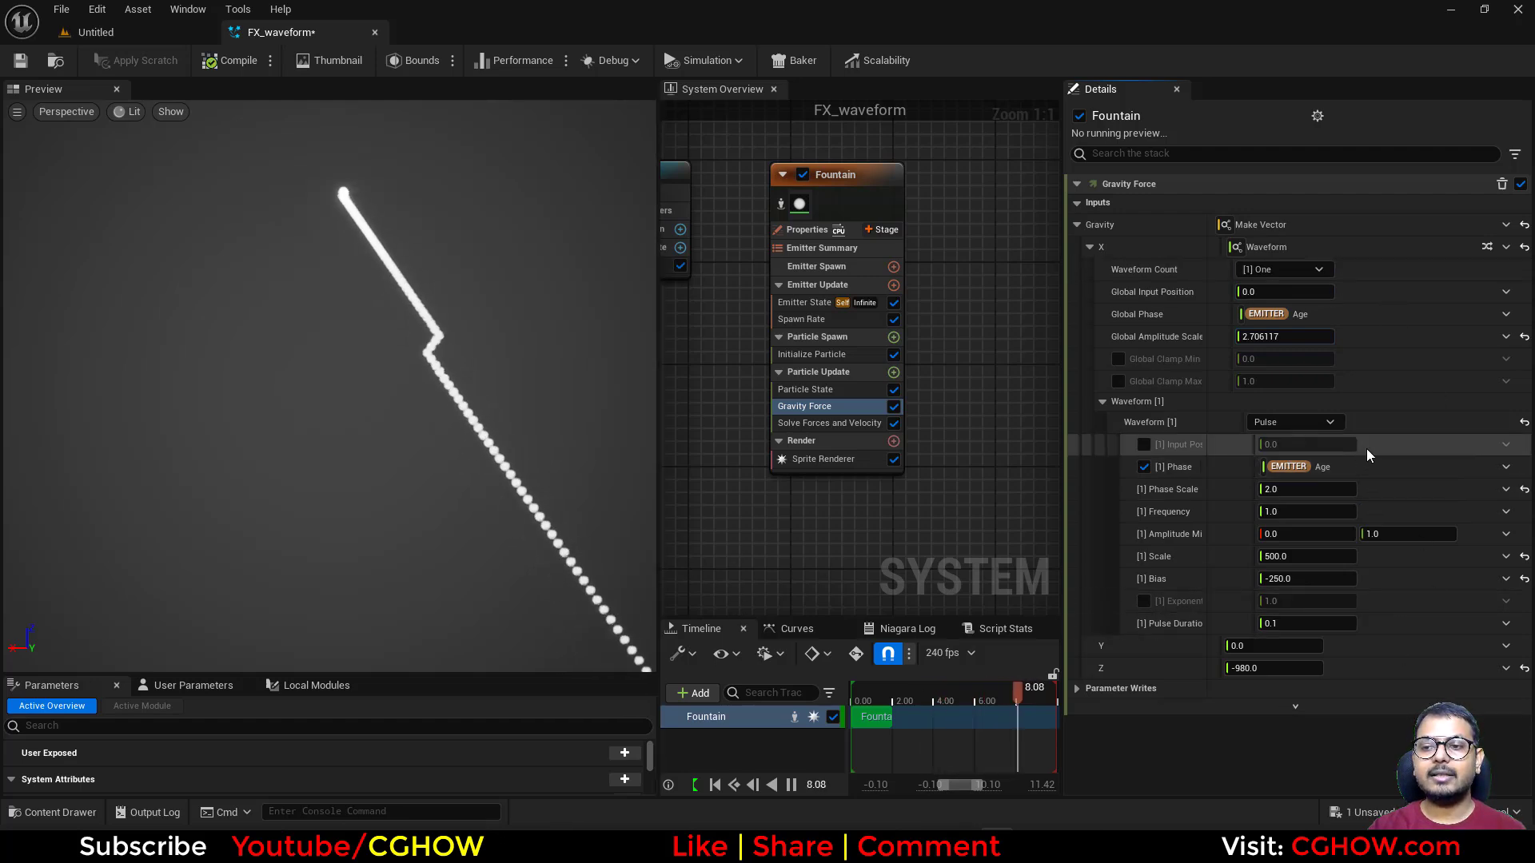
pyautogui.click(1309, 423)
pyautogui.click(1279, 468)
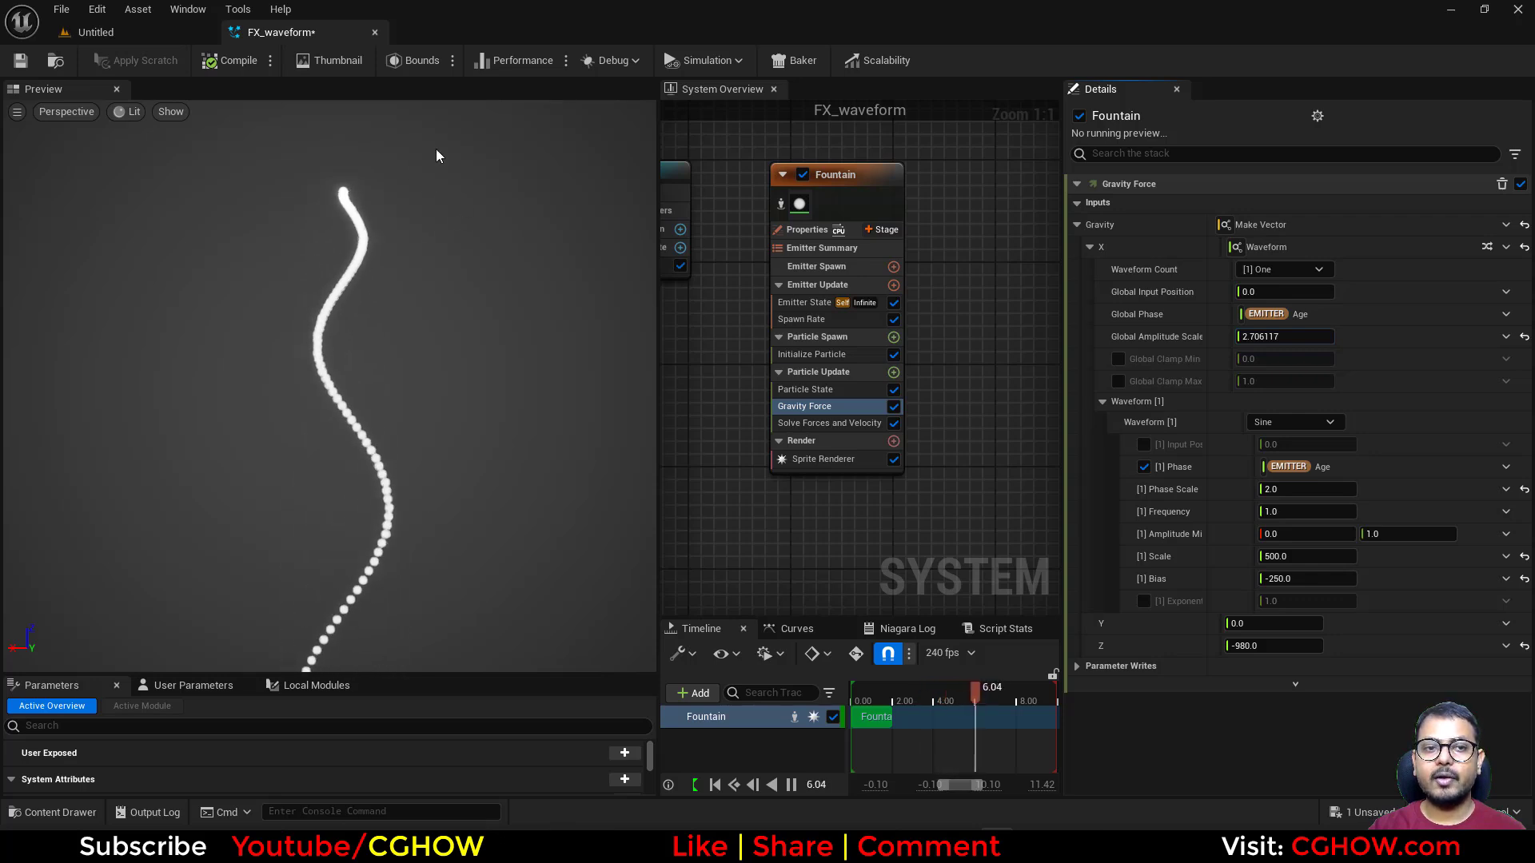
# - Set the gravity X Waveform Count to [2] Two with Add as the Waveform [2] Blend
pyautogui.click(1283, 270)
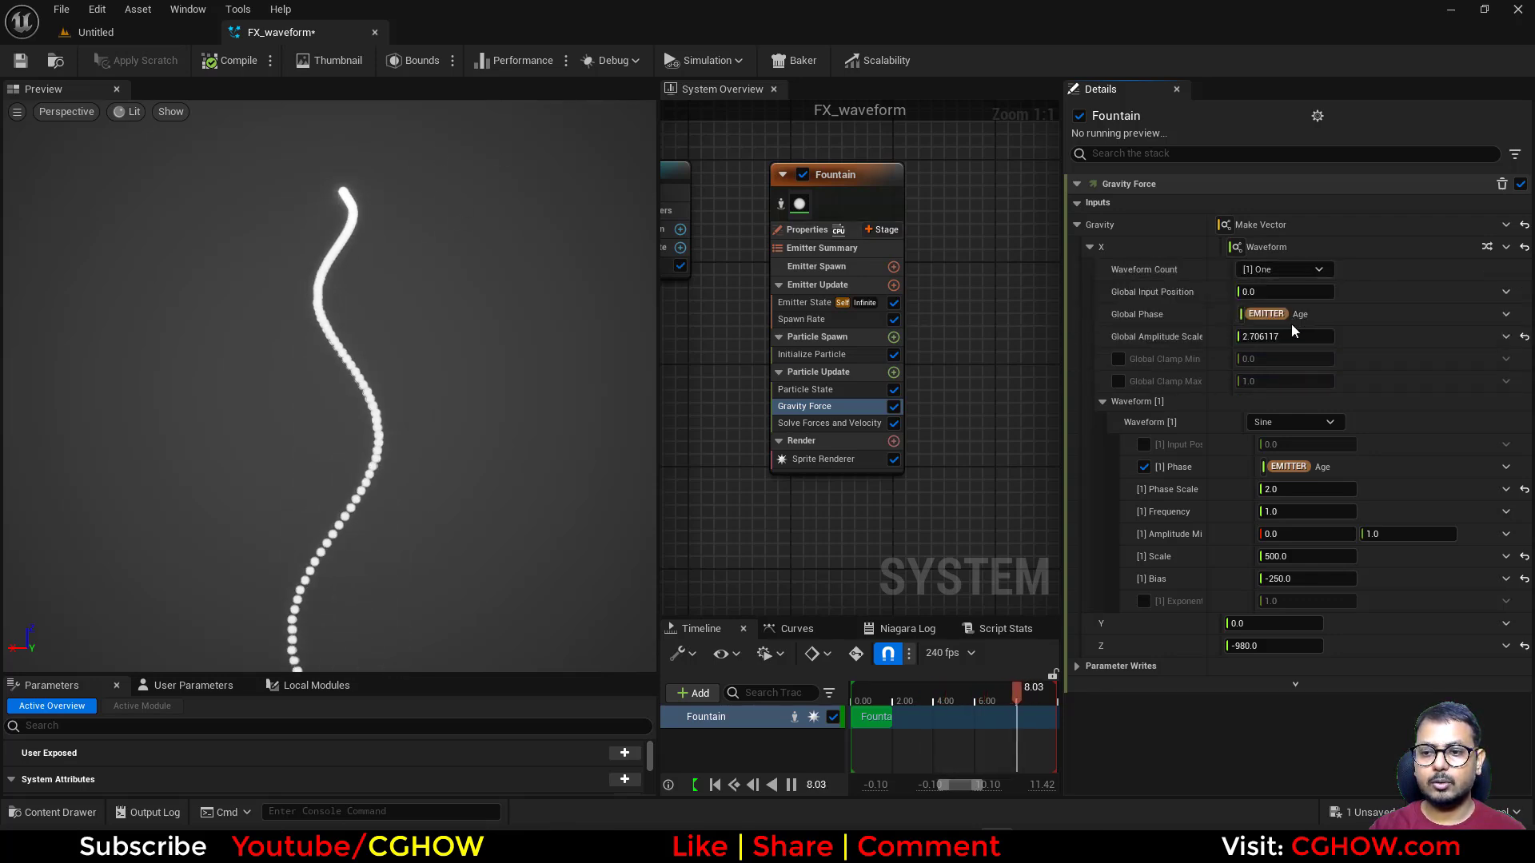
pyautogui.click(1295, 330)
pyautogui.scroll(-2, 1351, 680)
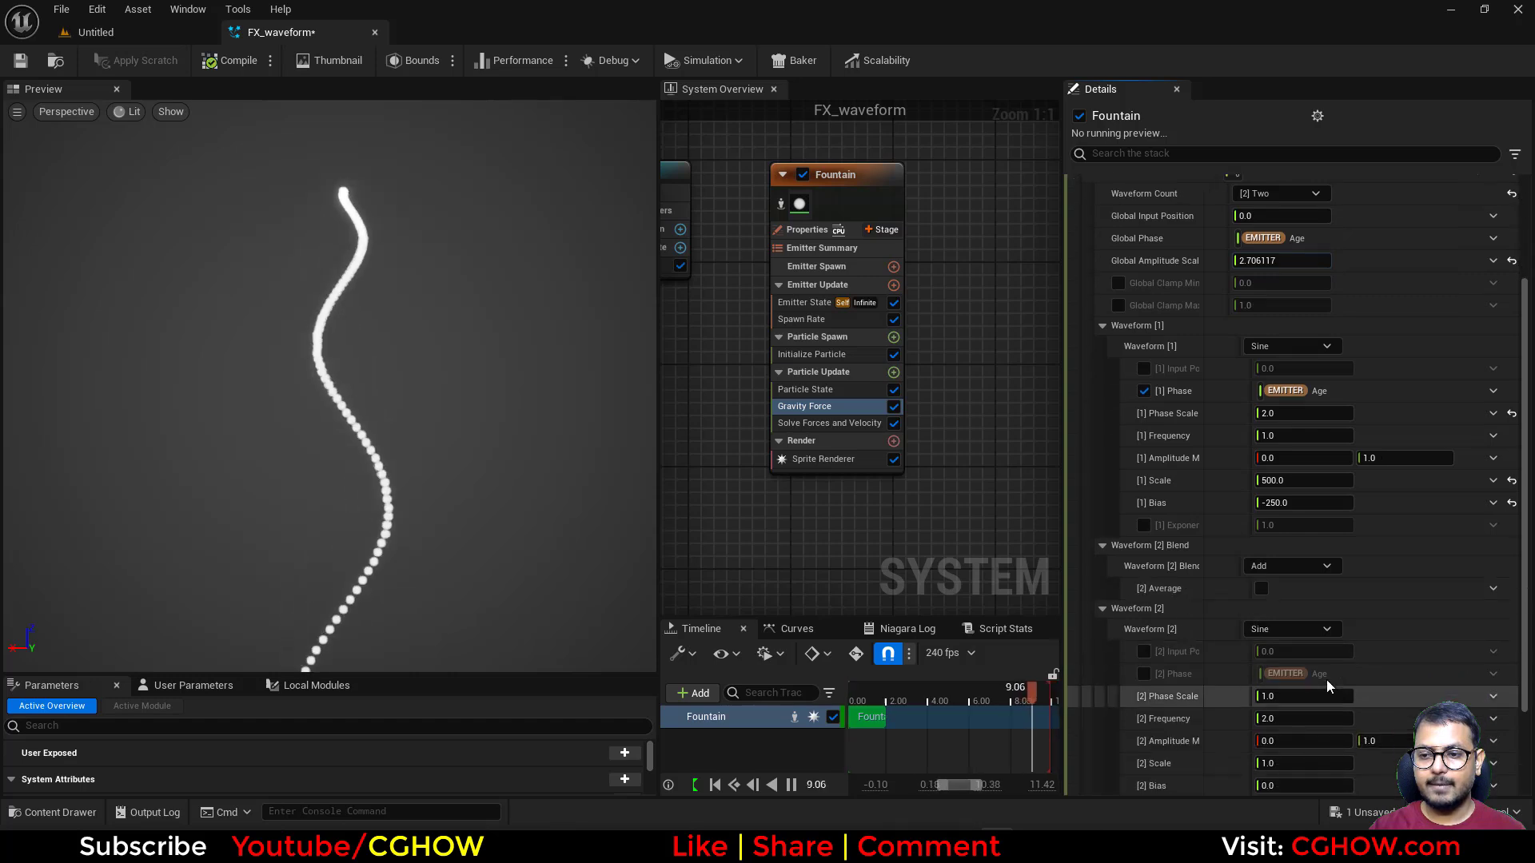
pyautogui.click(1287, 569)
pyautogui.click(1295, 590)
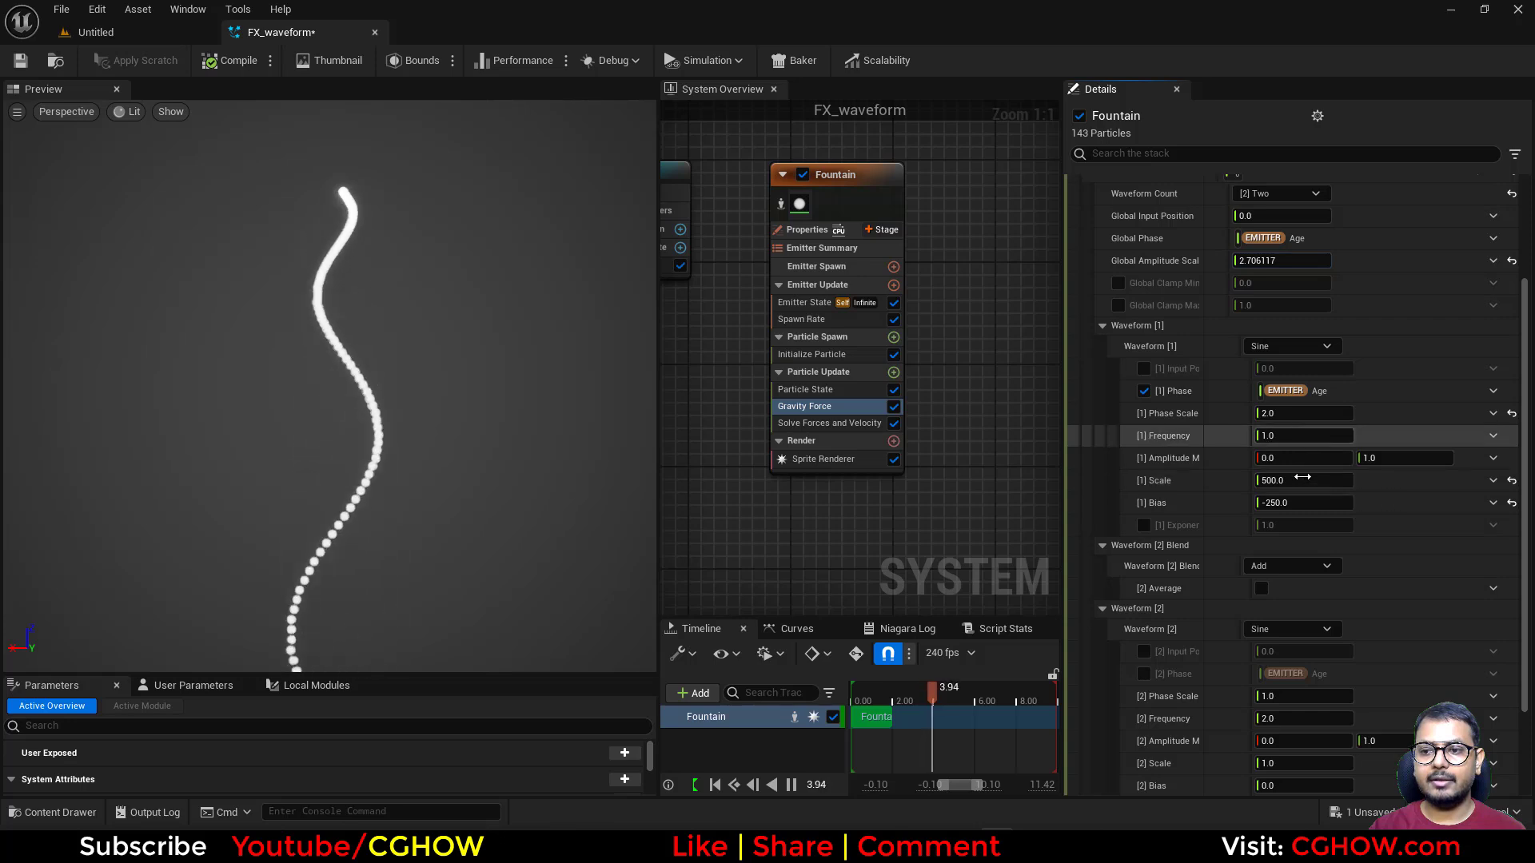
# - Set the second waveform's [2] Scale to 200 and its [2] Bias to -100
pyautogui.scroll(-1, 1289, 480)
pyautogui.scroll(-1, 1289, 480)
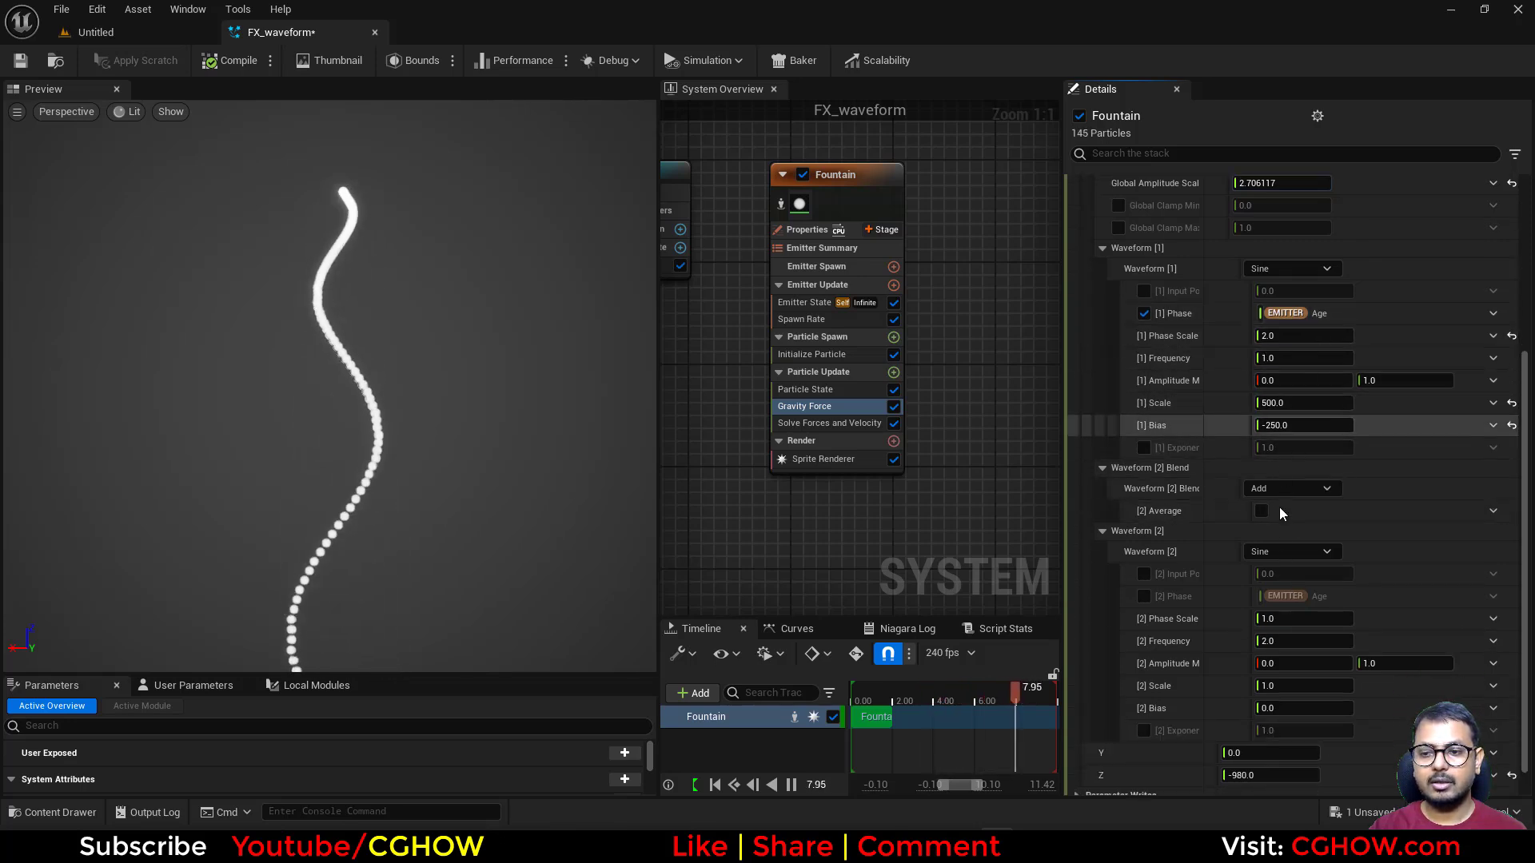
pyautogui.click(1289, 690)
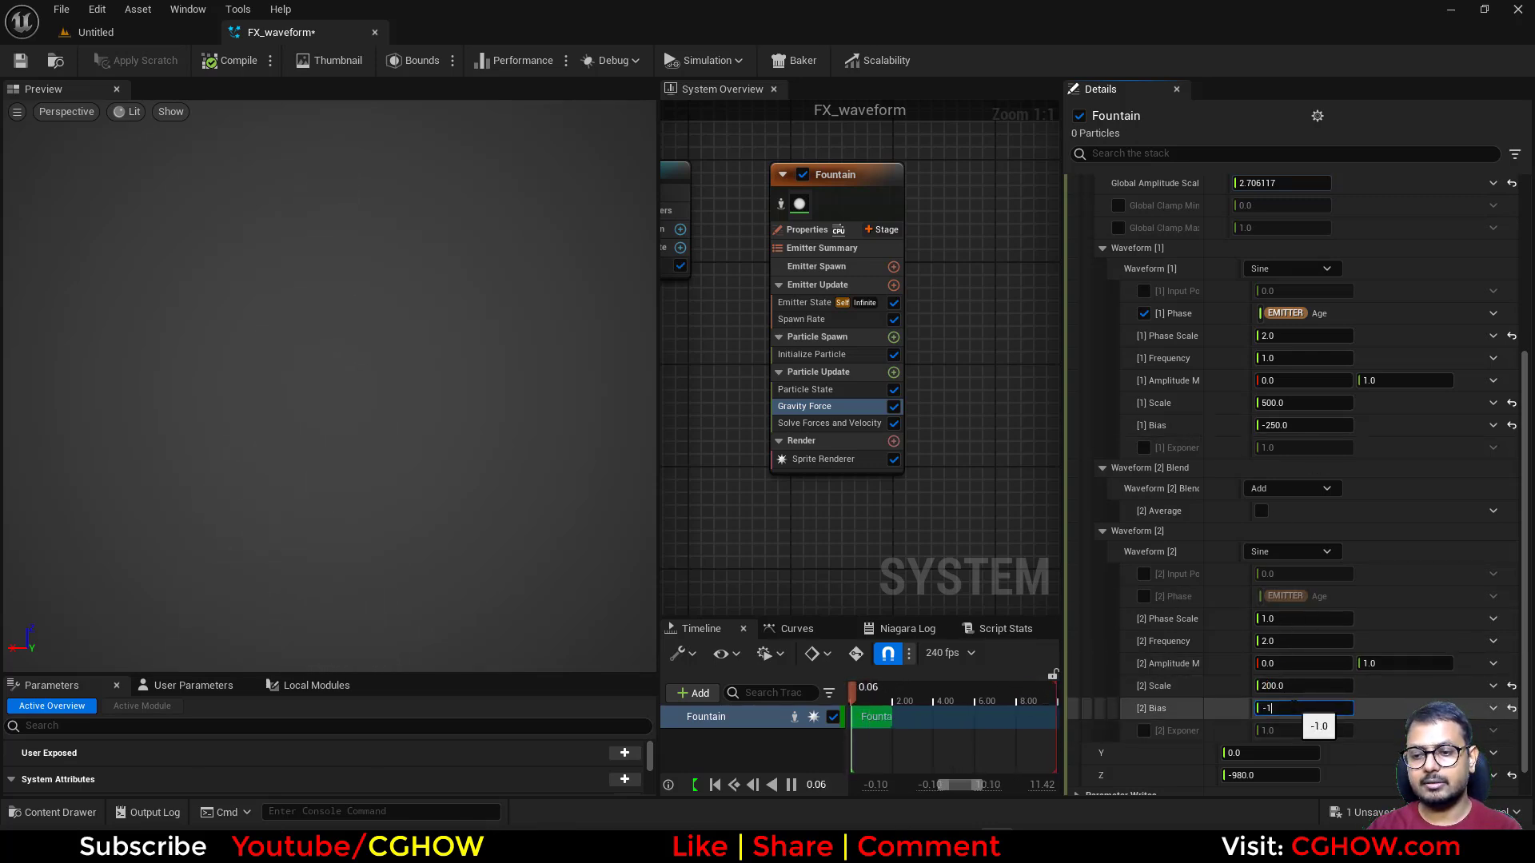
pyautogui.write('-100')
pyautogui.press('Return')
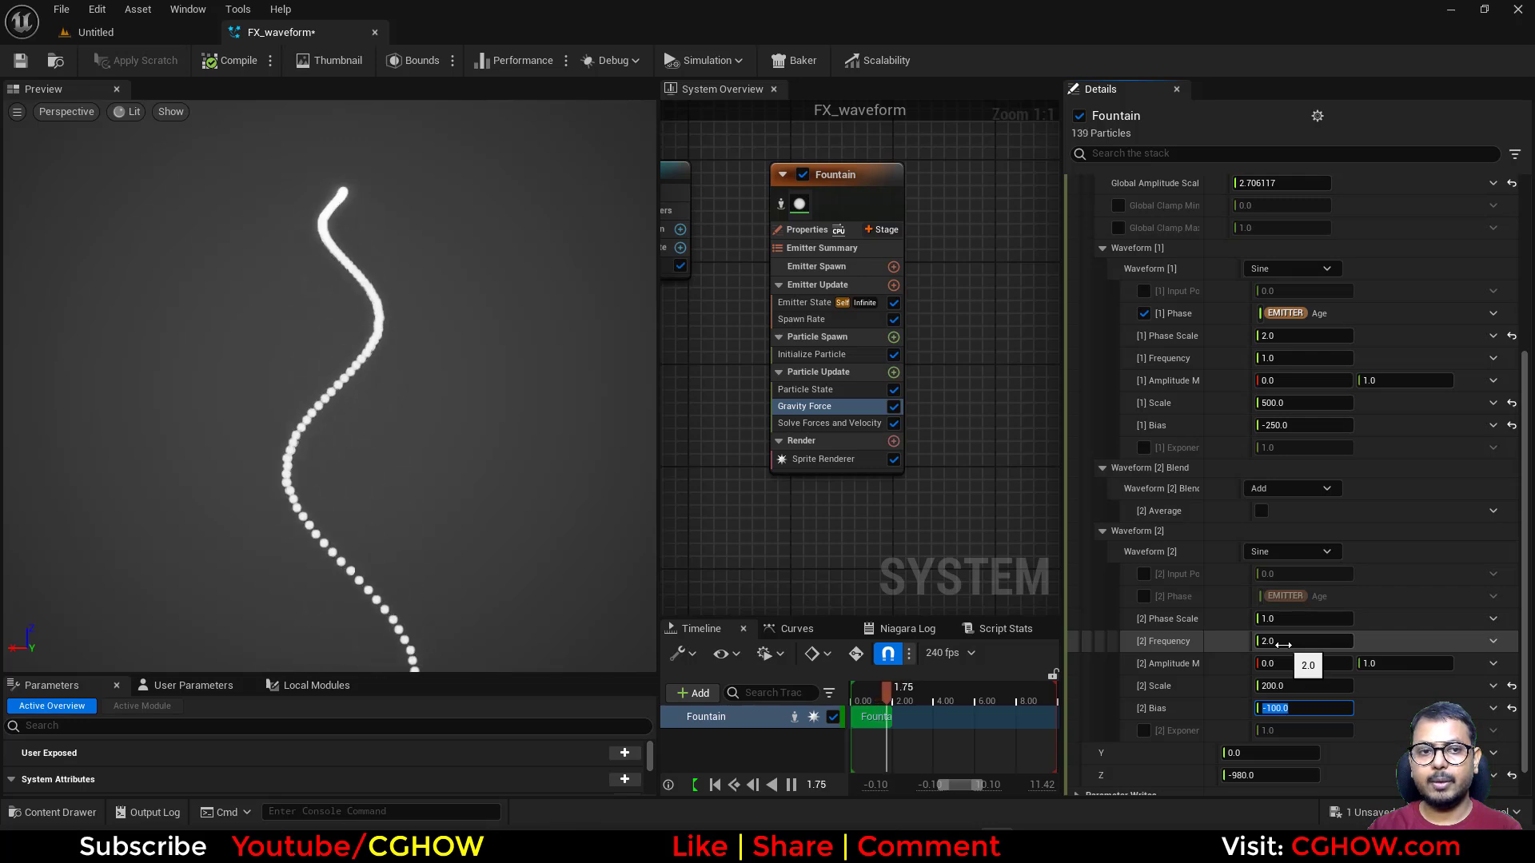
# - Raise the second waveform's [2] Frequency to about 10.08, with [2] Scale at 500 and [2] Bias at -250
pyautogui.moveTo(1300, 641); pyautogui.dragTo(1343, 641)
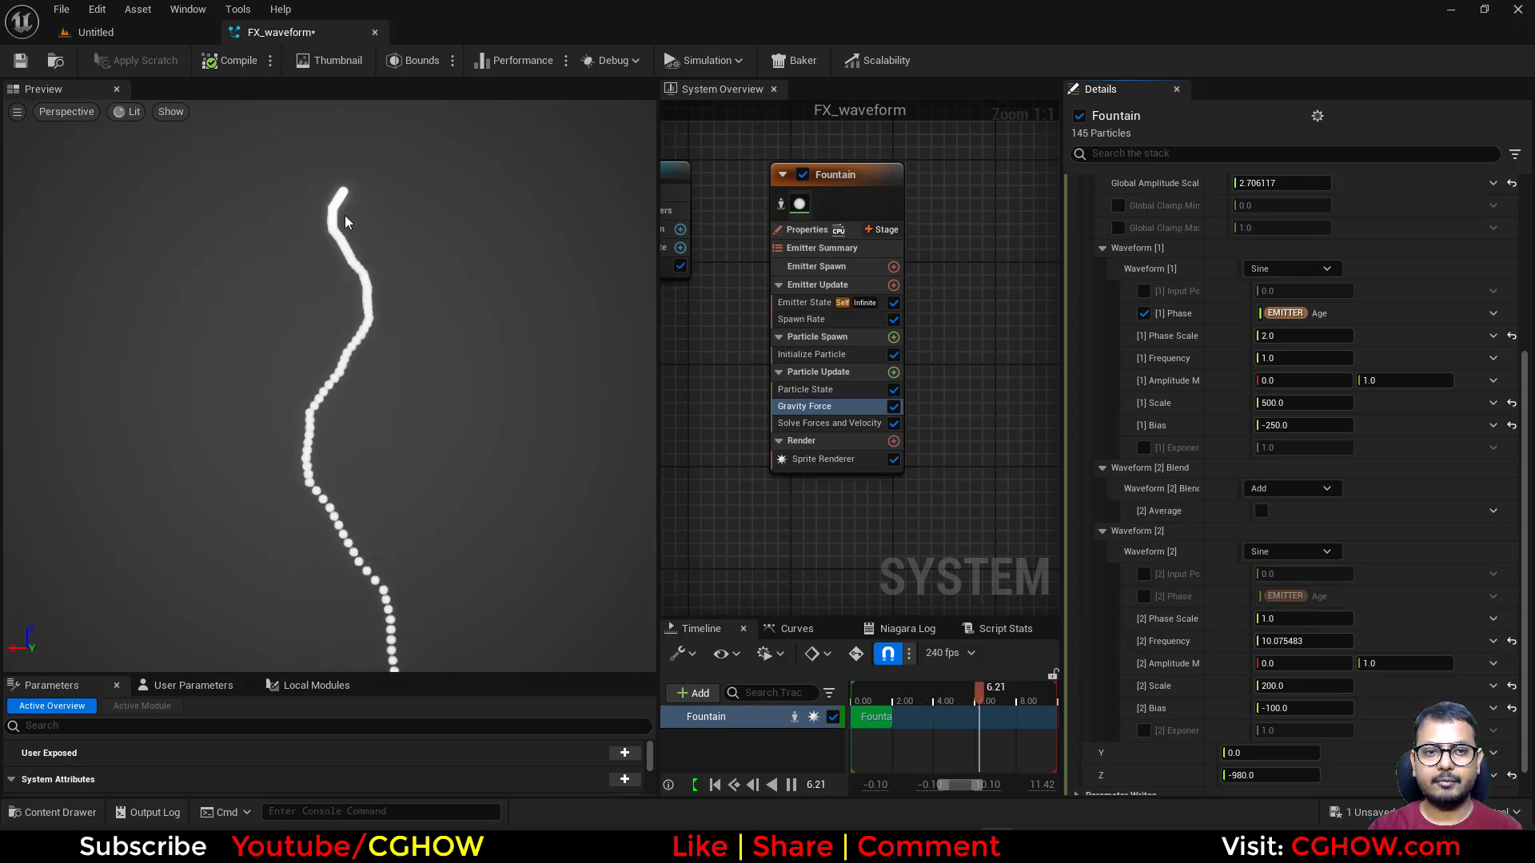
pyautogui.write('5')
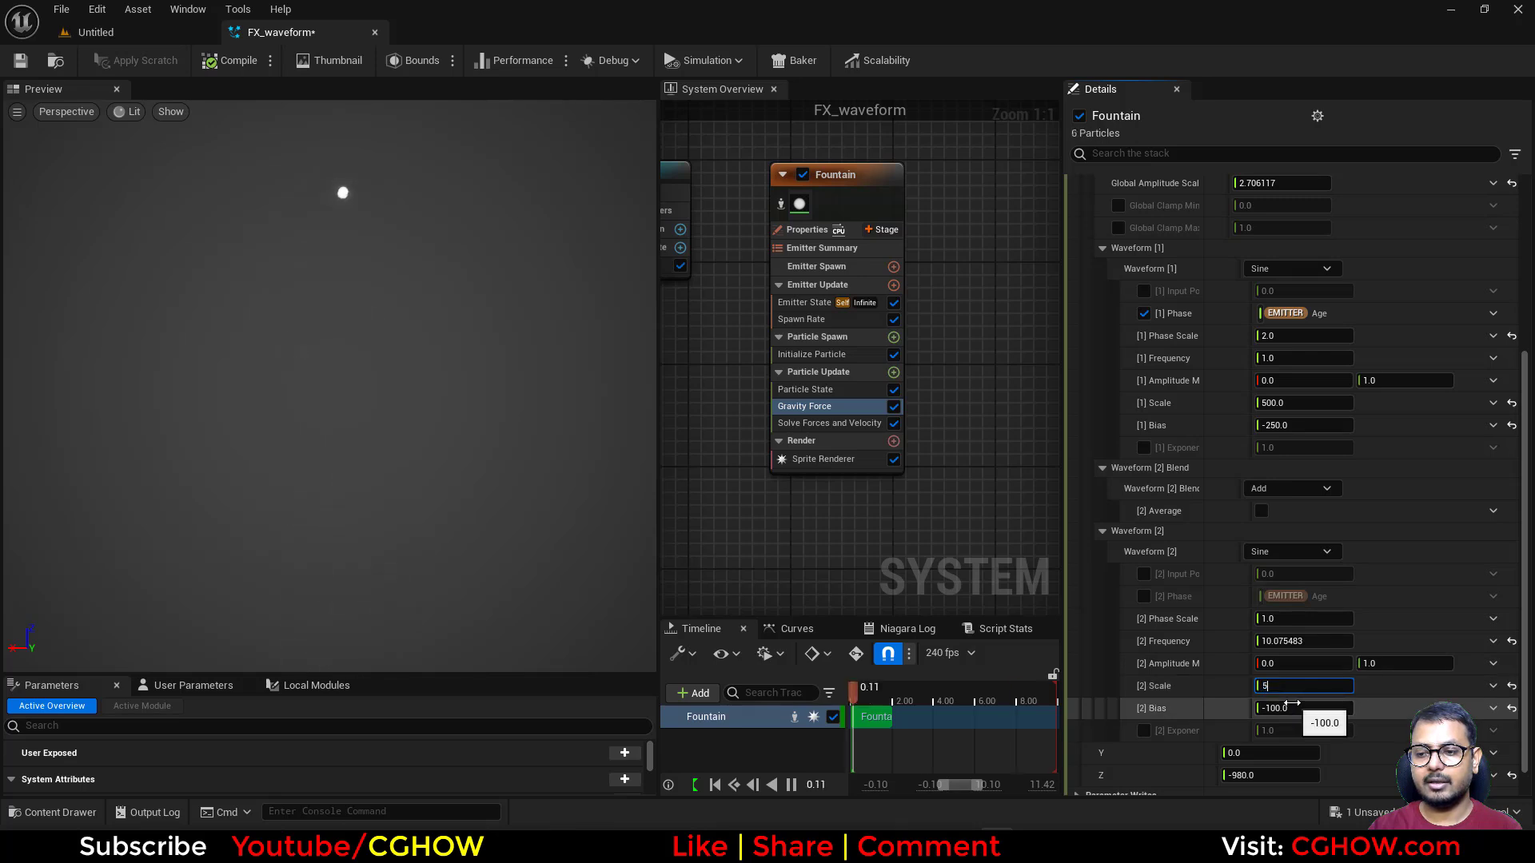
pyautogui.click(1288, 708)
pyautogui.write('-250')
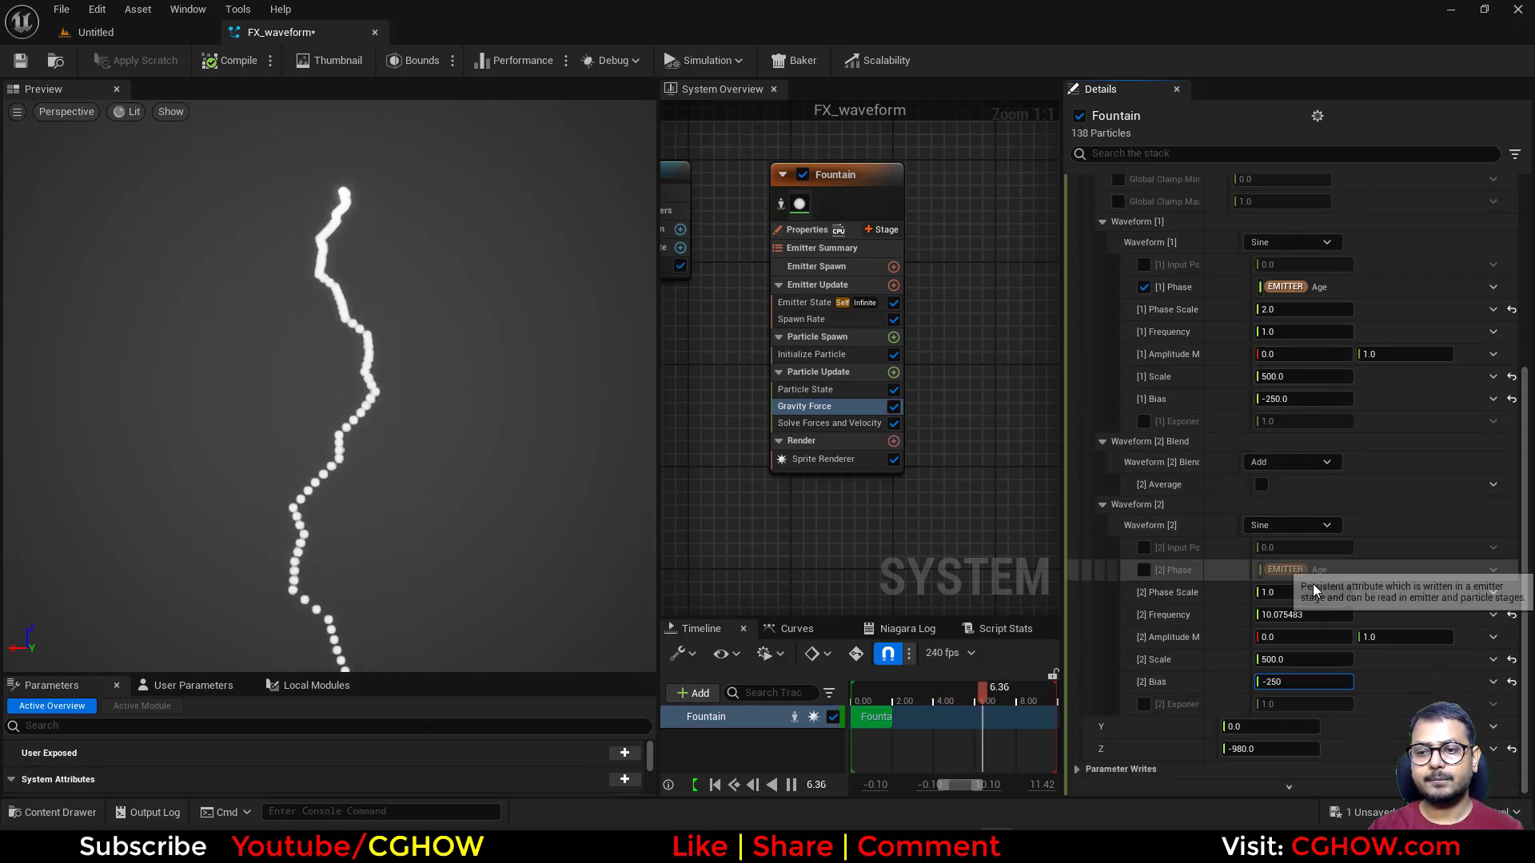
# - Delete the Gravity Force and Spawn Rate modules from the Fountain emitter
pyautogui.scroll(4, 1279, 479)
pyautogui.moveTo(876, 577); pyautogui.dragTo(870, 647, button='right')
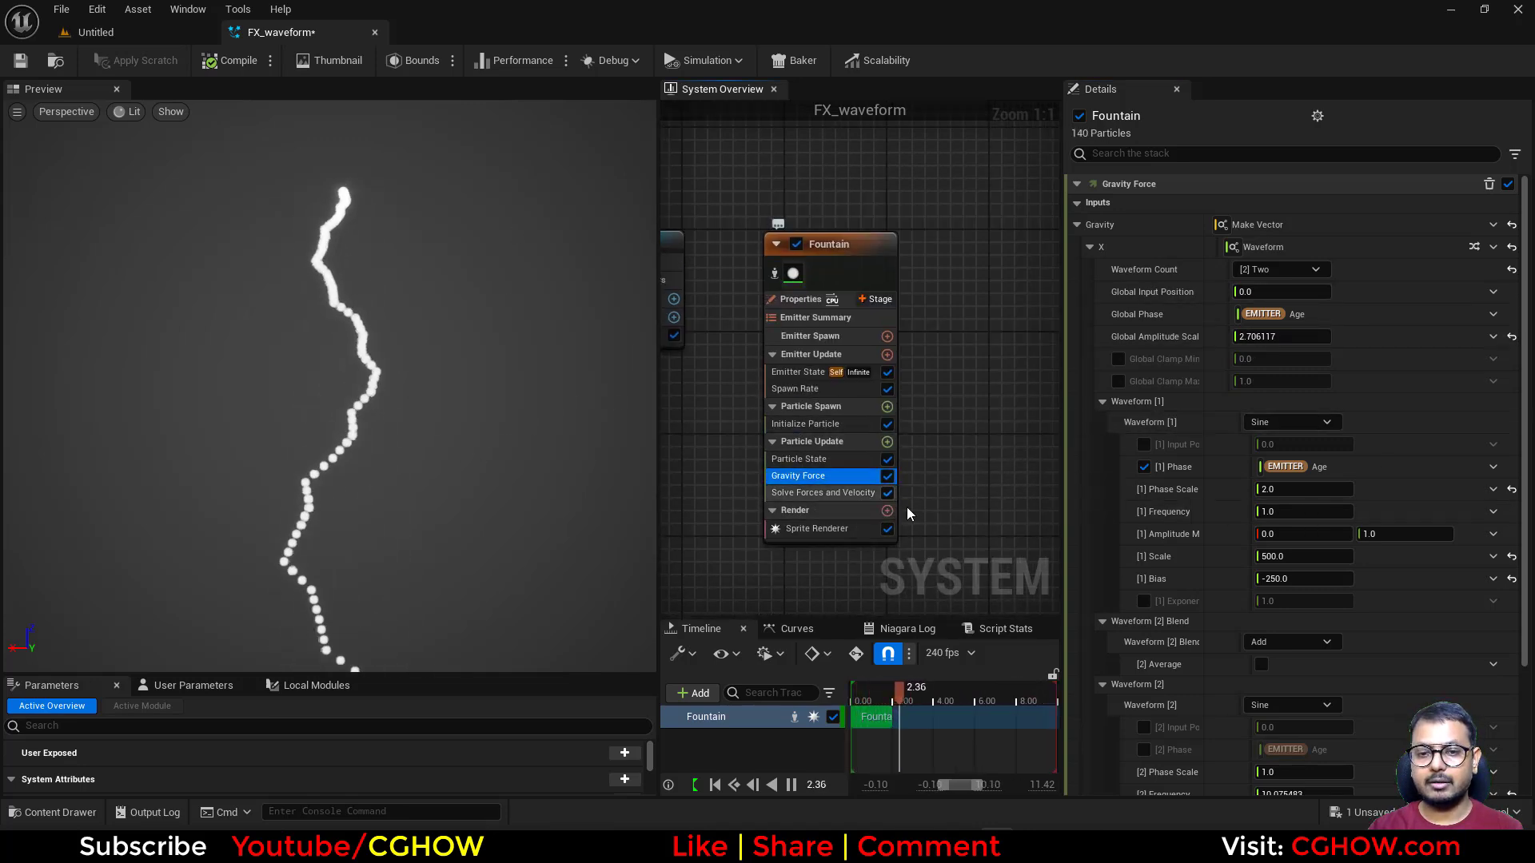
pyautogui.press('Delete')
pyautogui.click(823, 390)
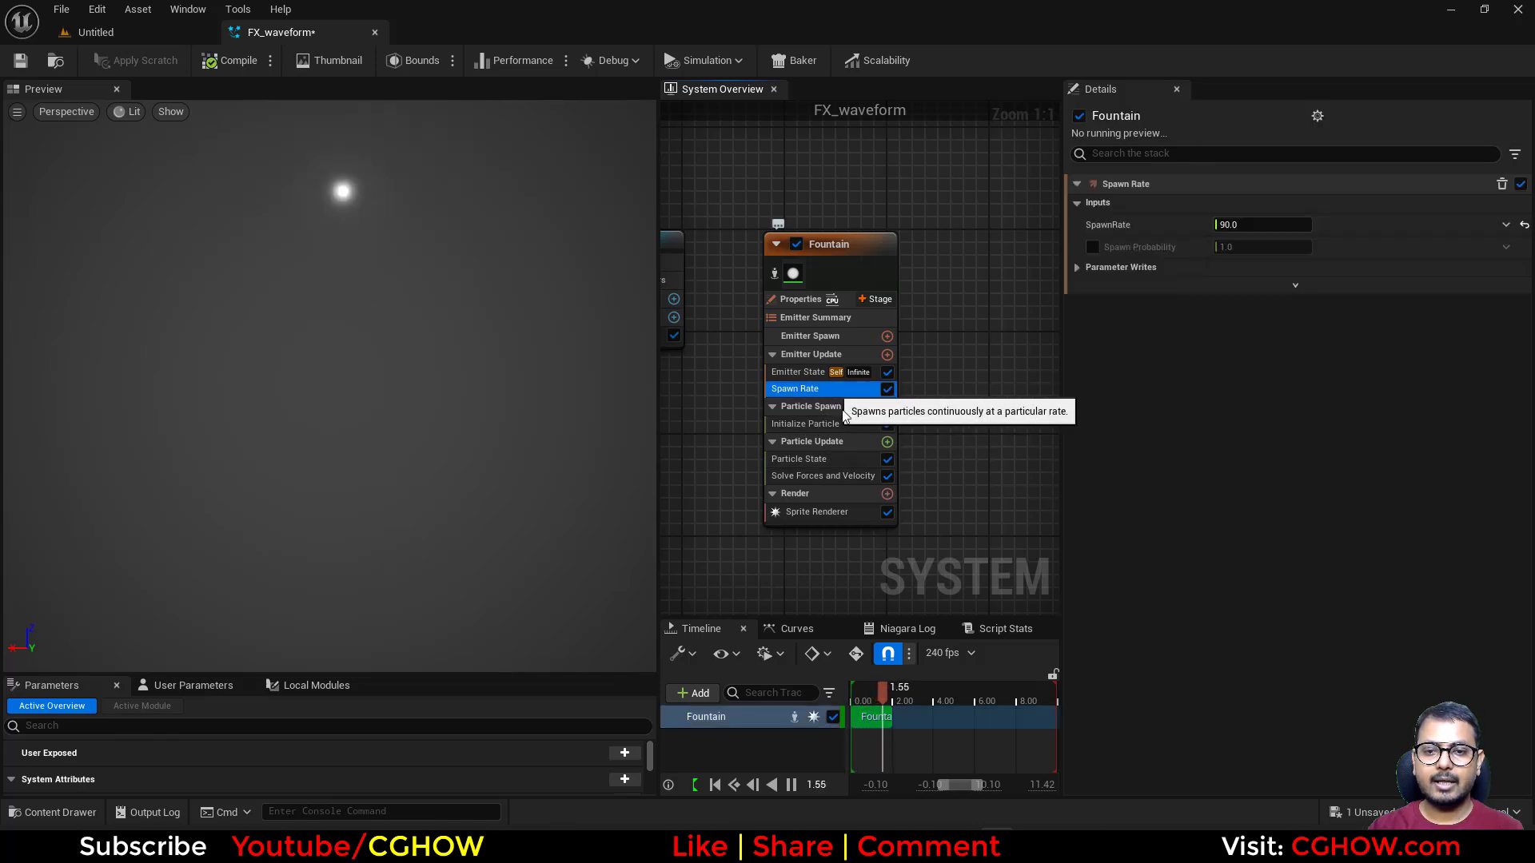
pyautogui.press('Delete')
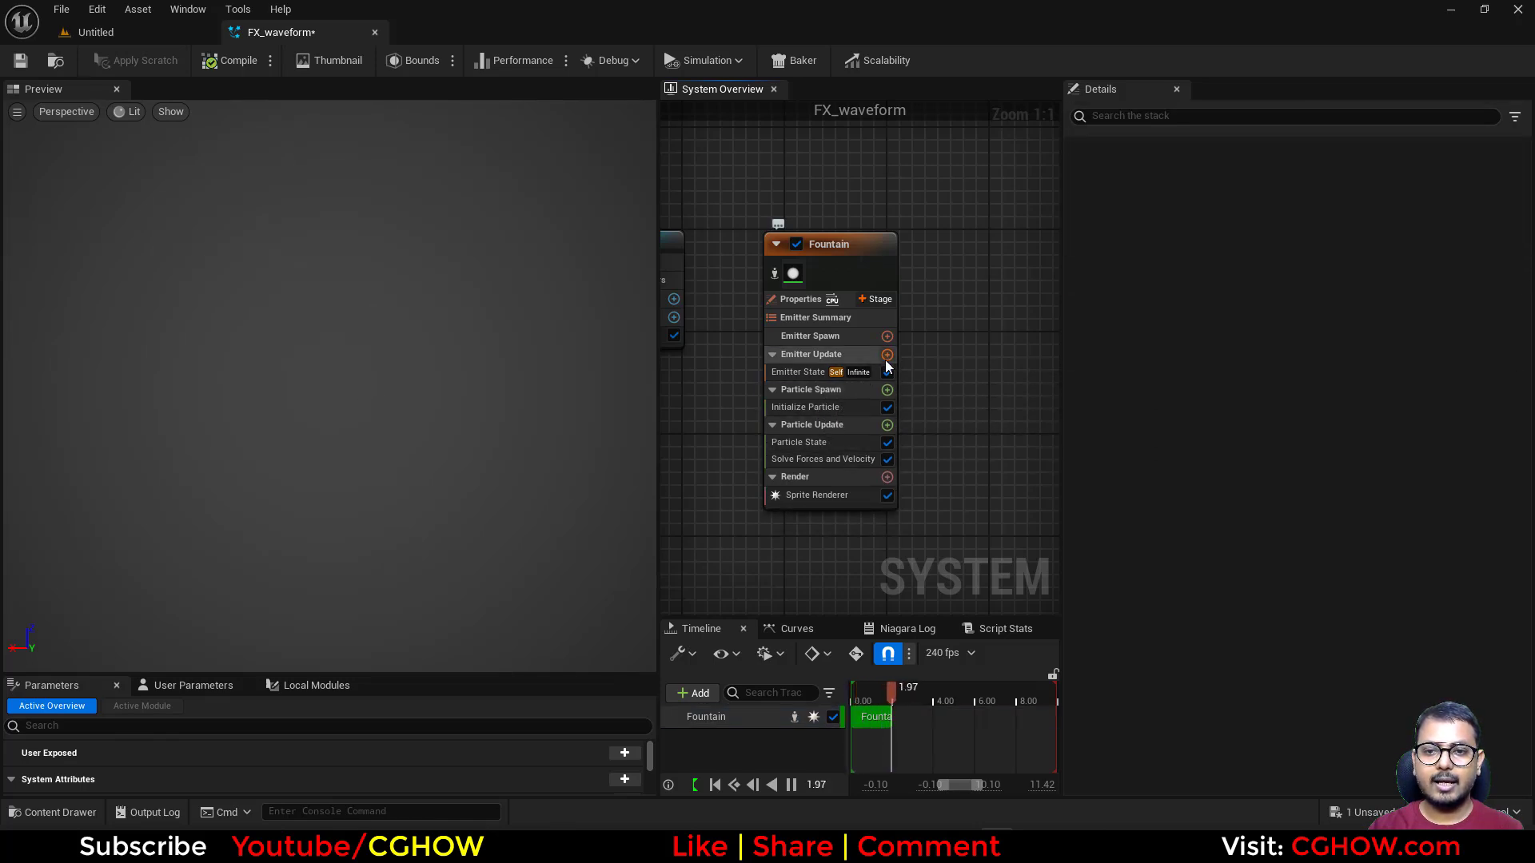
# - Add a Spawn Burst Instantaneous module to Emitter Update with a Spawn Count of 100
pyautogui.click(887, 355)
pyautogui.click(615, 497)
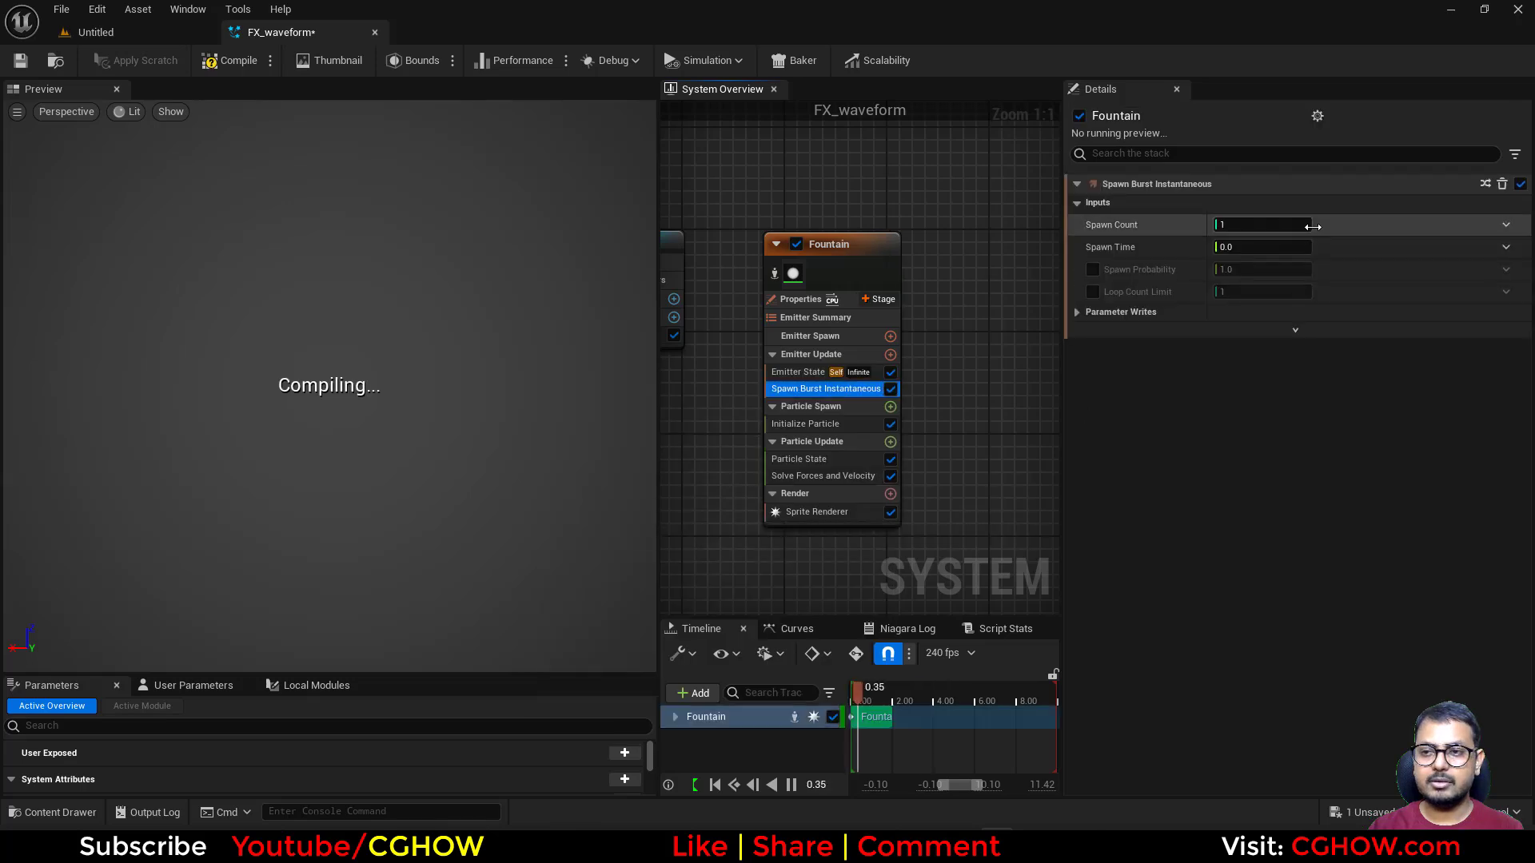
pyautogui.write('0')
pyautogui.press('Return')
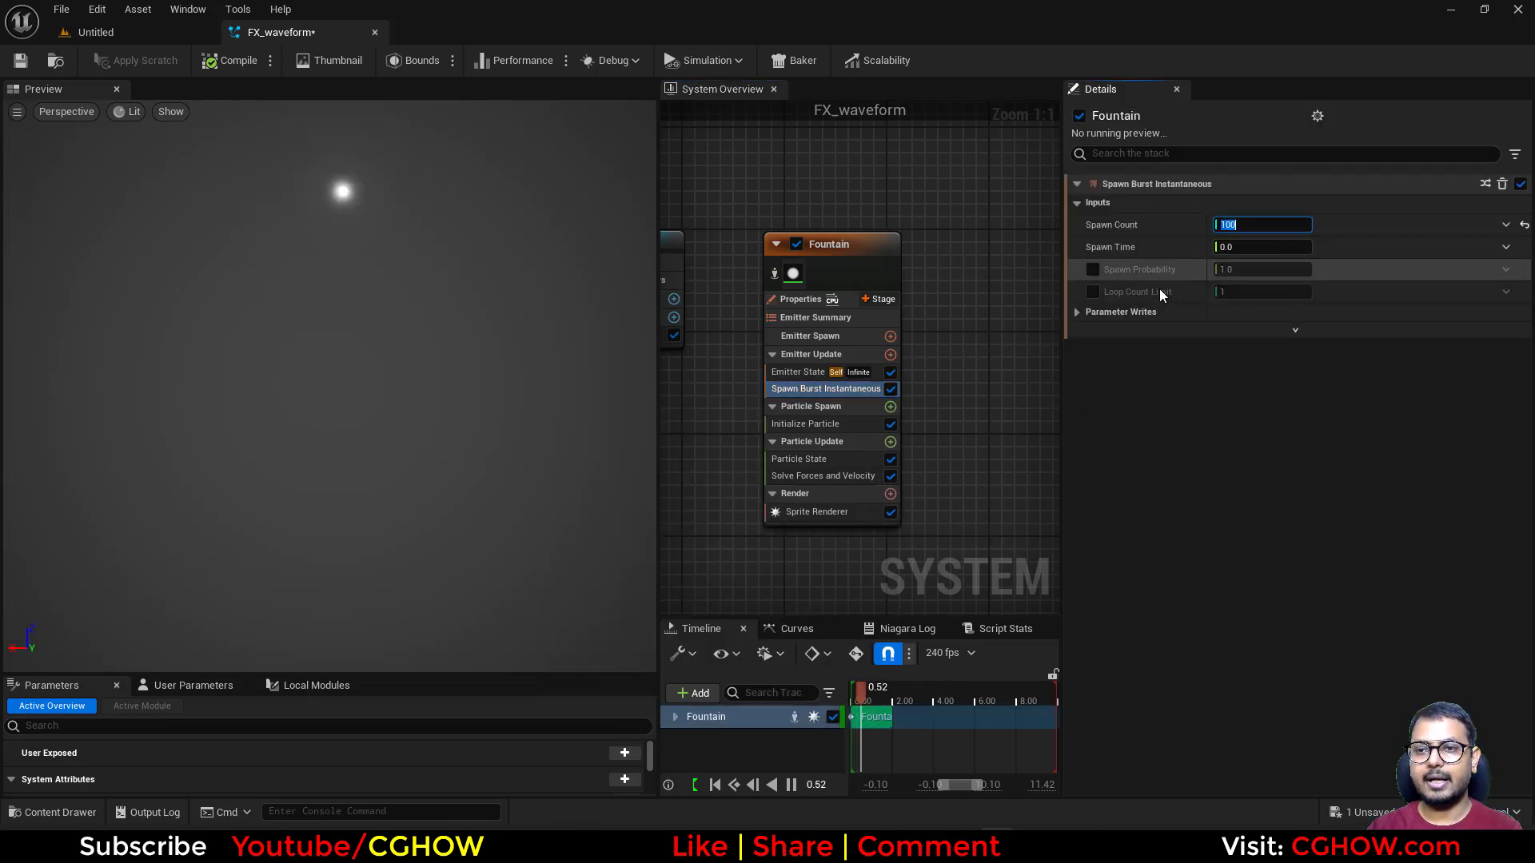
# - Convert the Position Offset in Initialize Particle to a Make Vector with separate X, Y and Z inputs
pyautogui.click(833, 423)
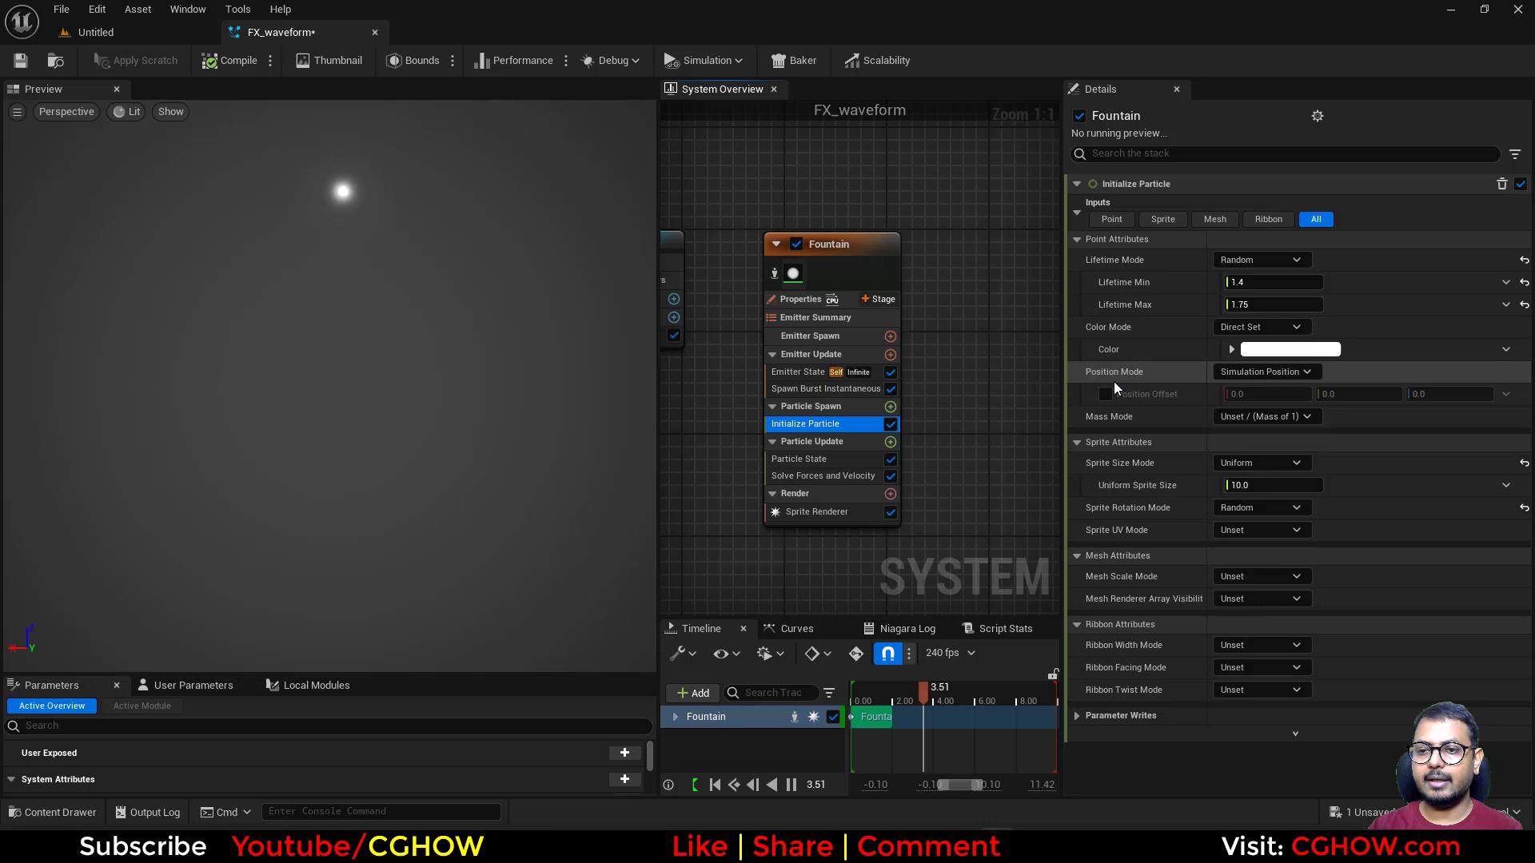
pyautogui.click(1506, 394)
pyautogui.write('bre')
pyautogui.click(1221, 493)
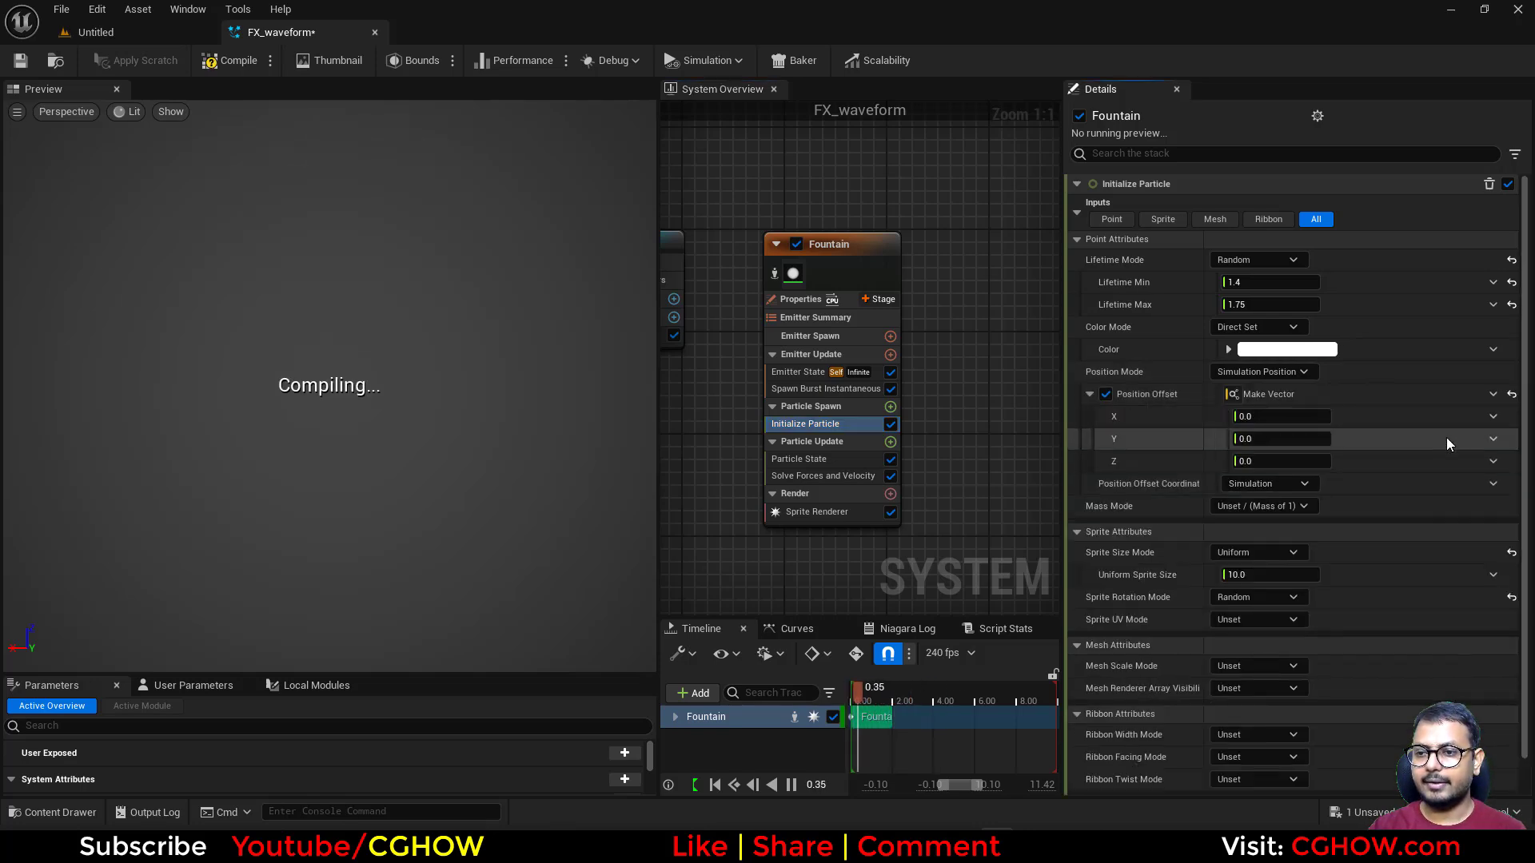
# - Drive the Position Offset X with Return Normalized Exec Index and raise its normalized index scale to about 428
pyautogui.click(1491, 417)
pyautogui.write('exe')
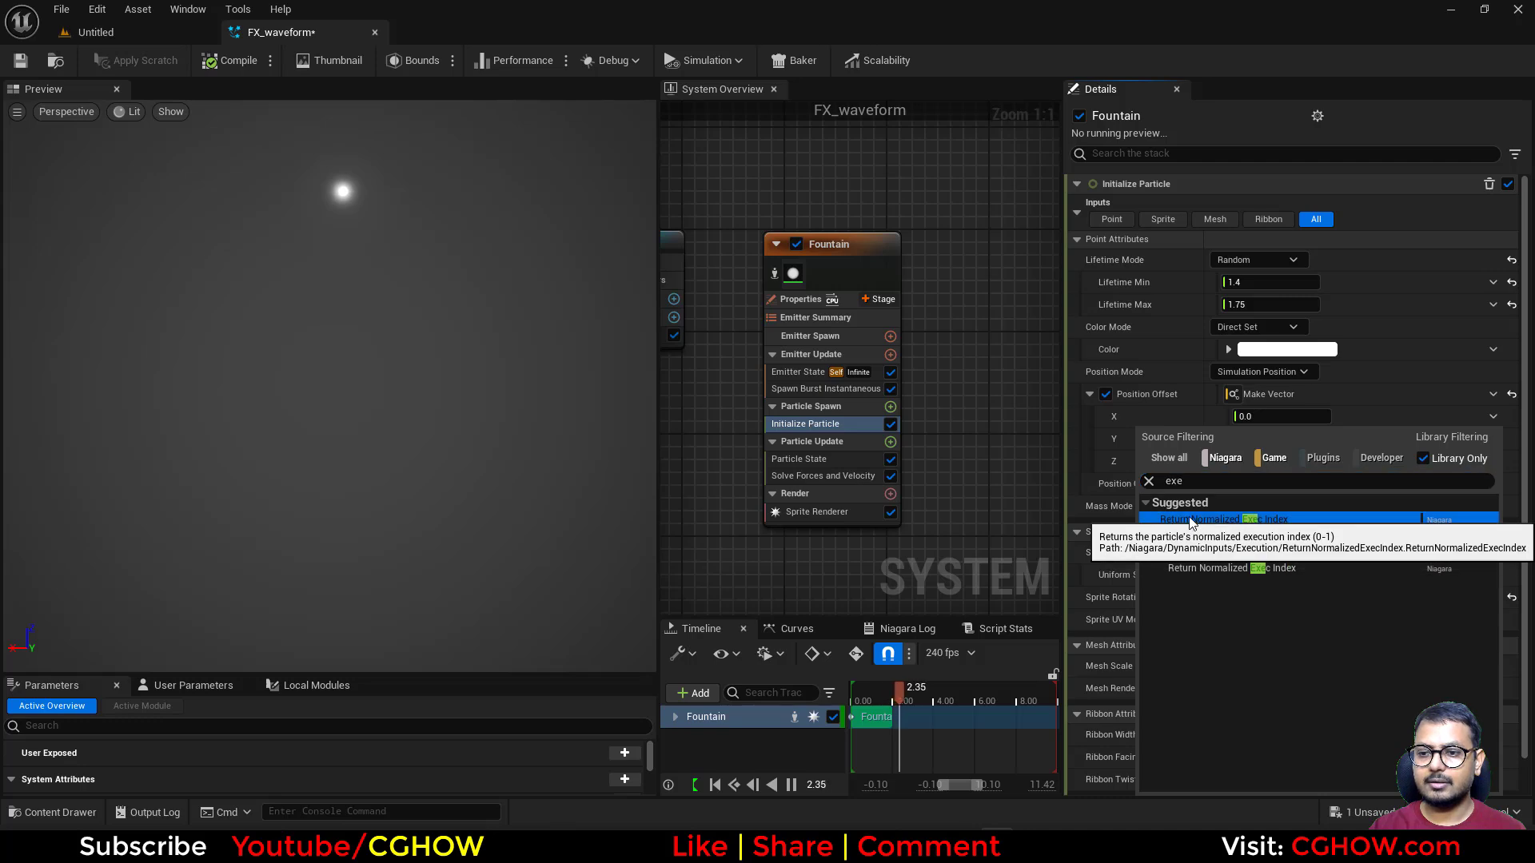
pyautogui.click(1185, 520)
pyautogui.moveTo(1293, 439); pyautogui.dragTo(1359, 439)
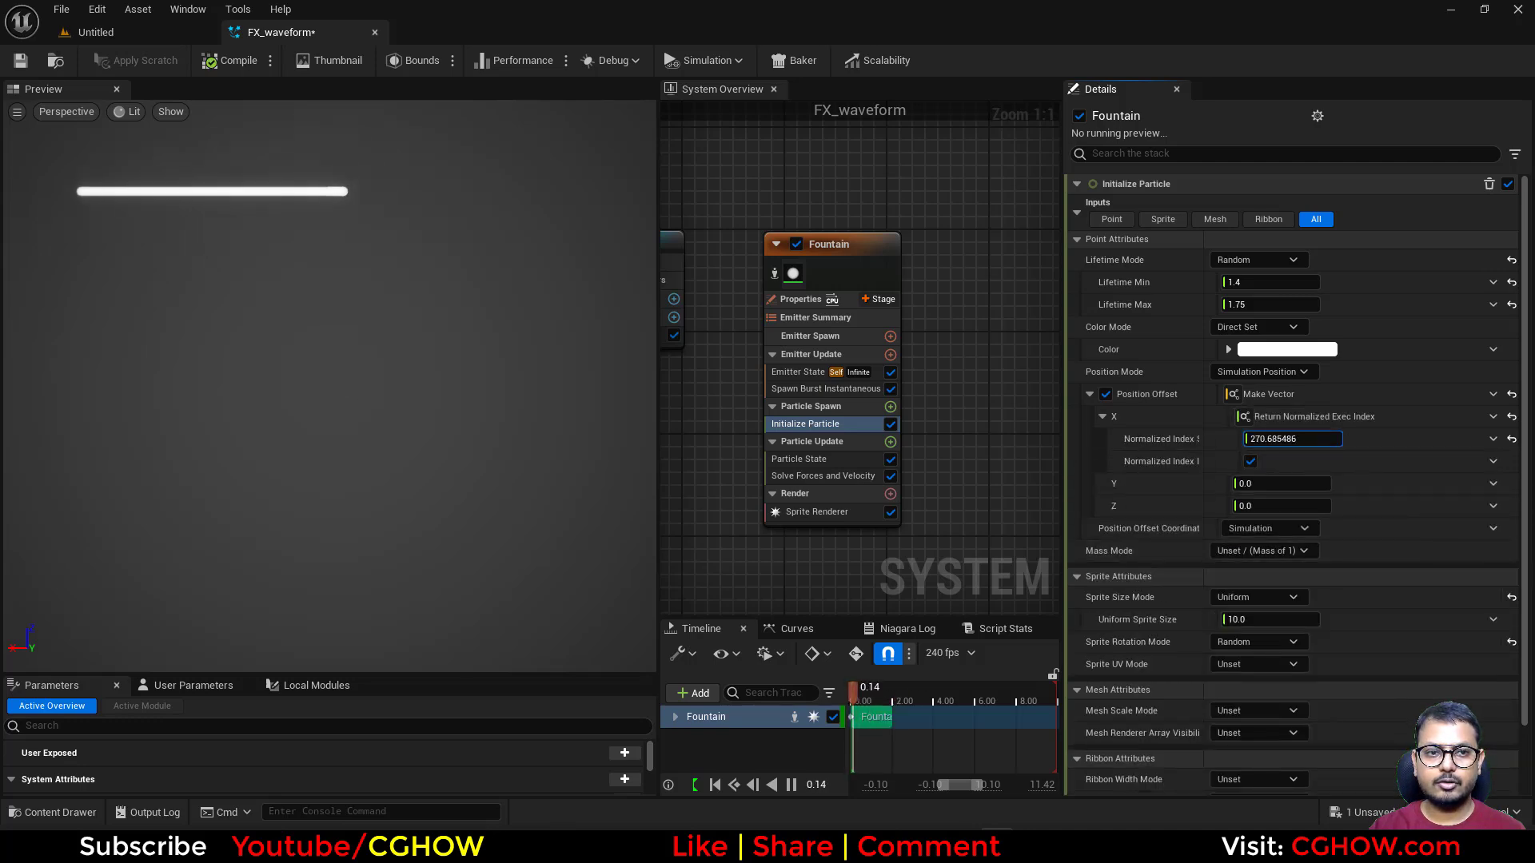
# - Set the Emitter State's Loop Behavior to Once and turn off killing particles when their lifetime has elapsed in Particle State
pyautogui.click(804, 372)
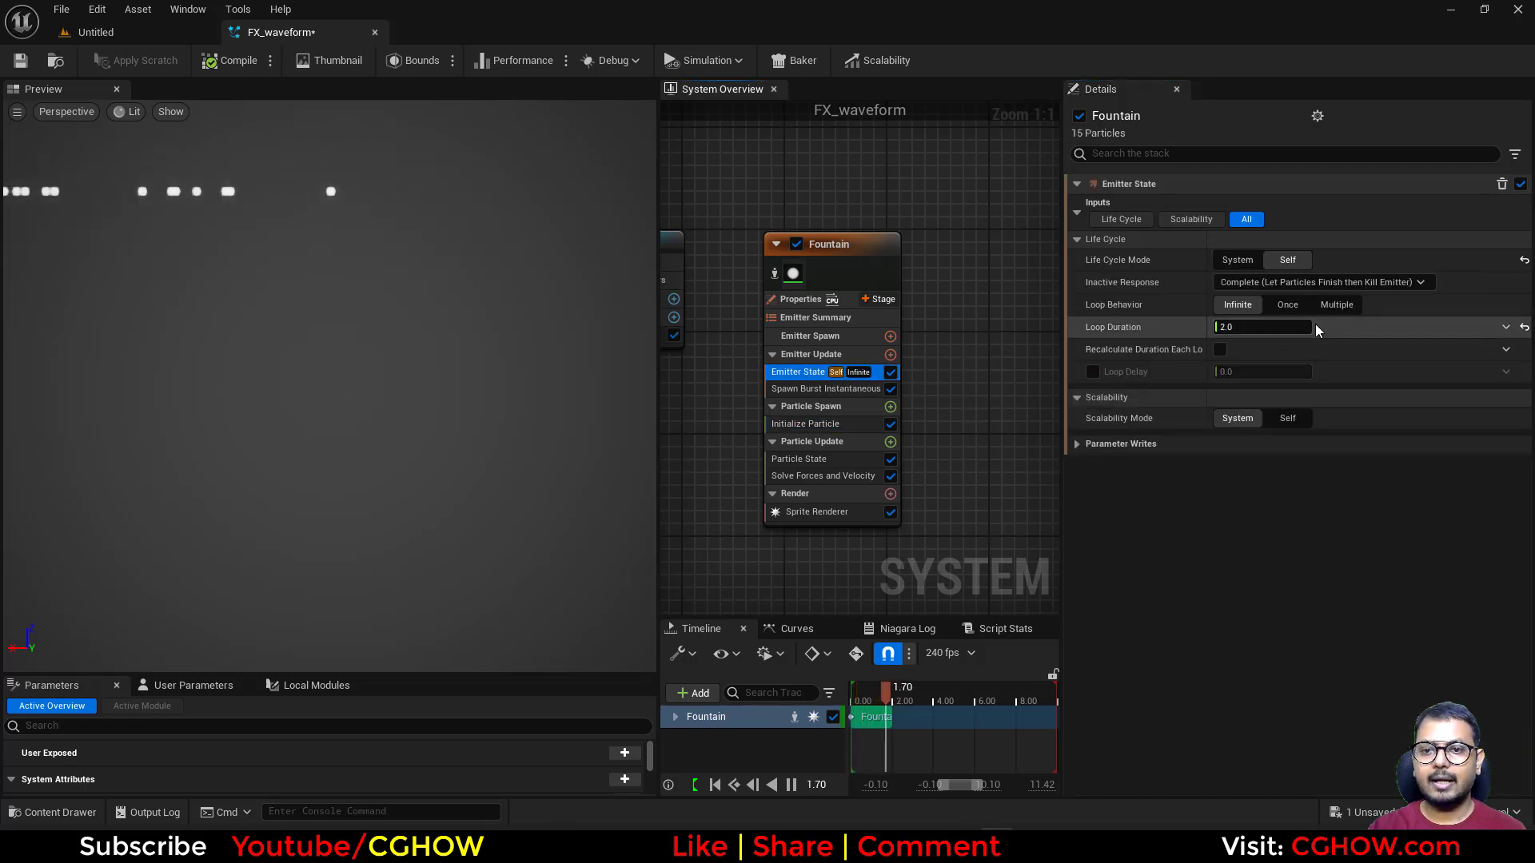
pyautogui.click(1287, 305)
pyautogui.click(799, 460)
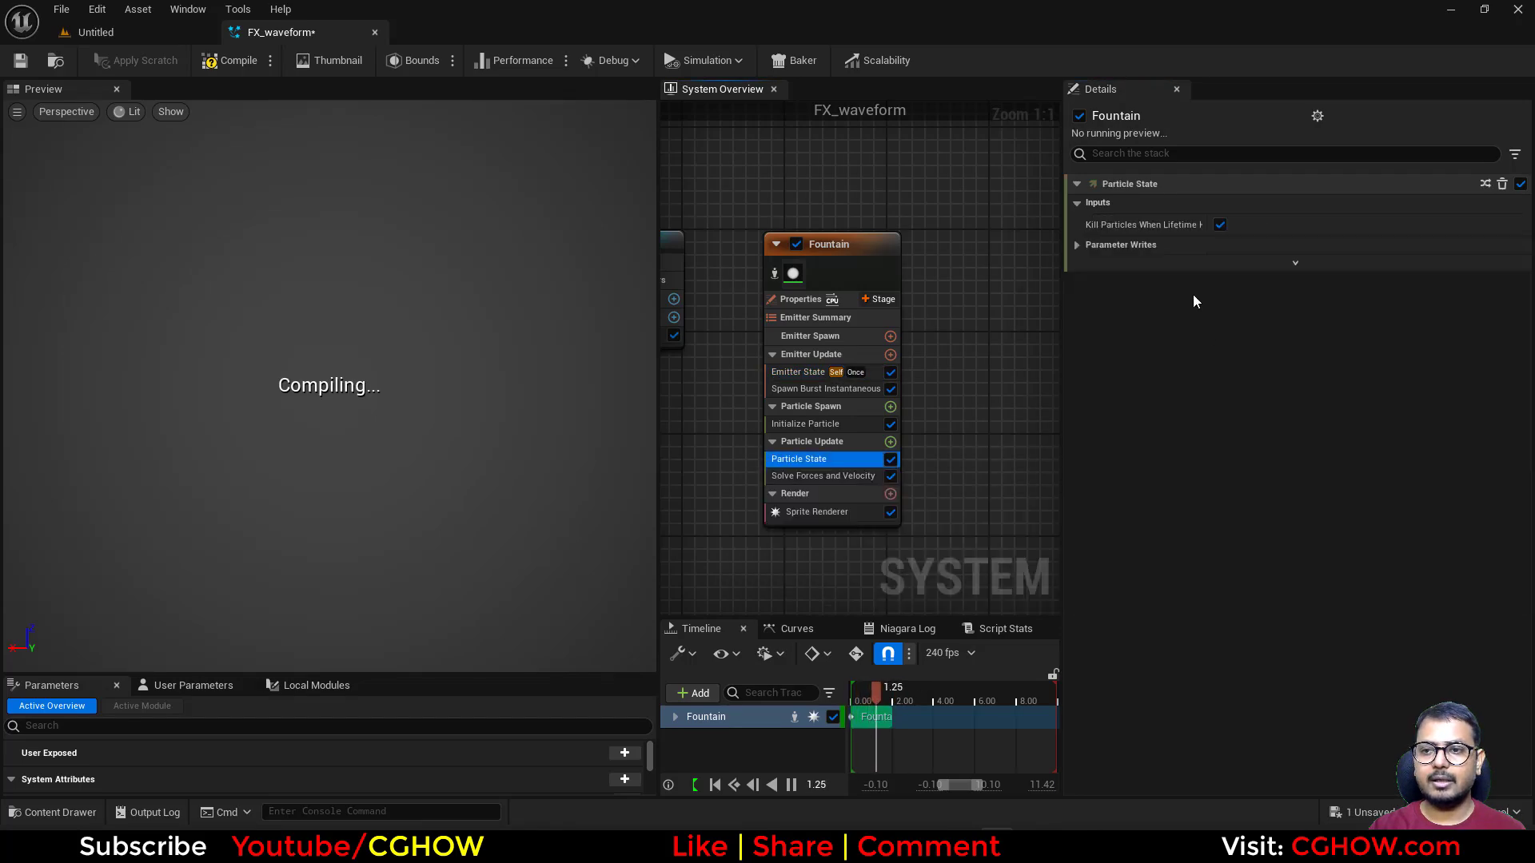
pyautogui.click(1220, 225)
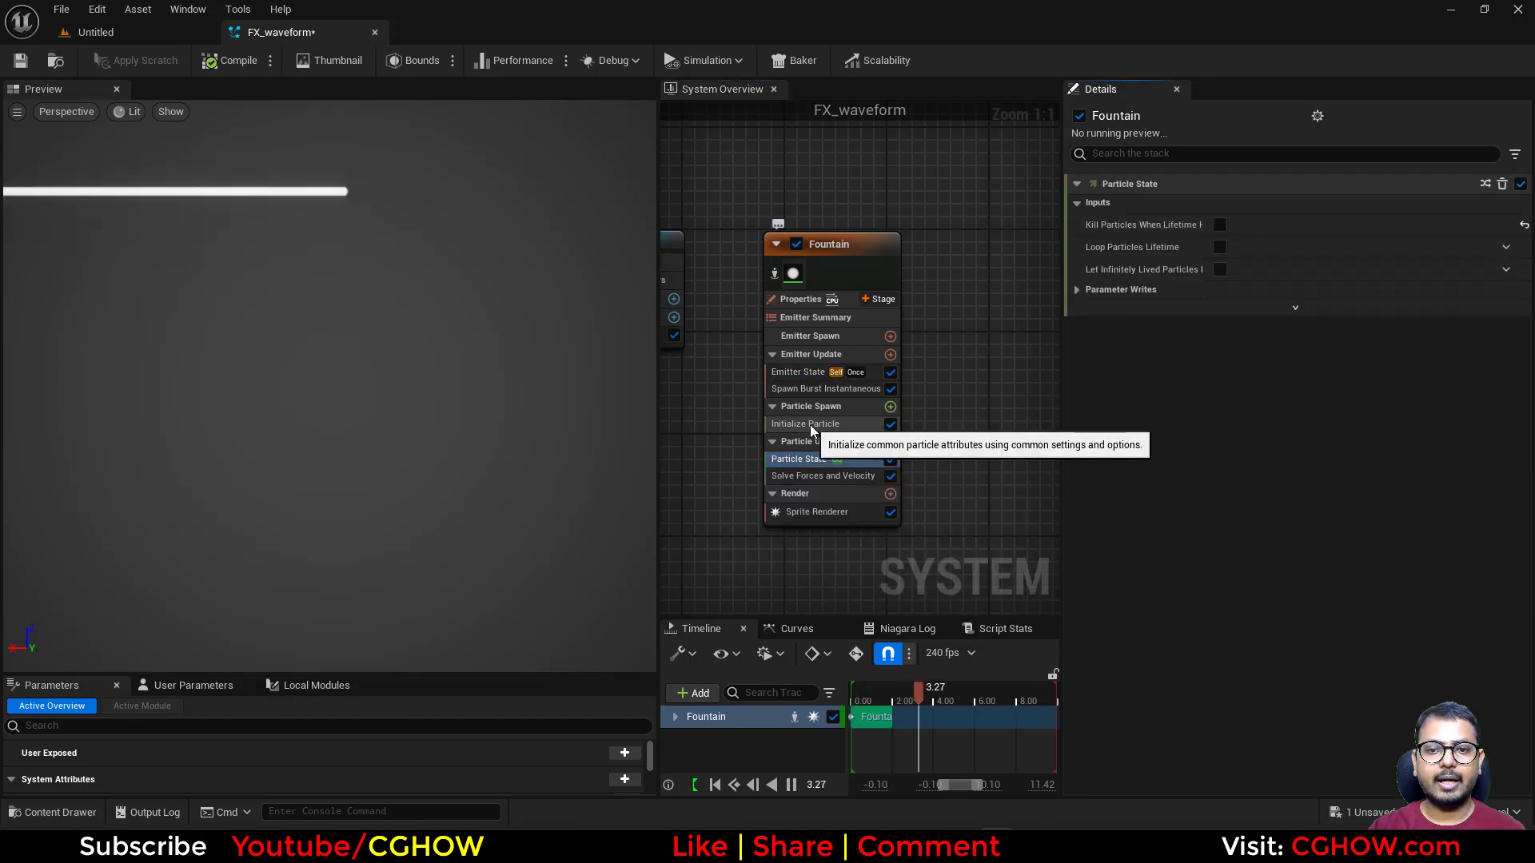
# - Increase the normalized index scale of the Position Offset X to about 932 in Initialize Particle
pyautogui.click(824, 425)
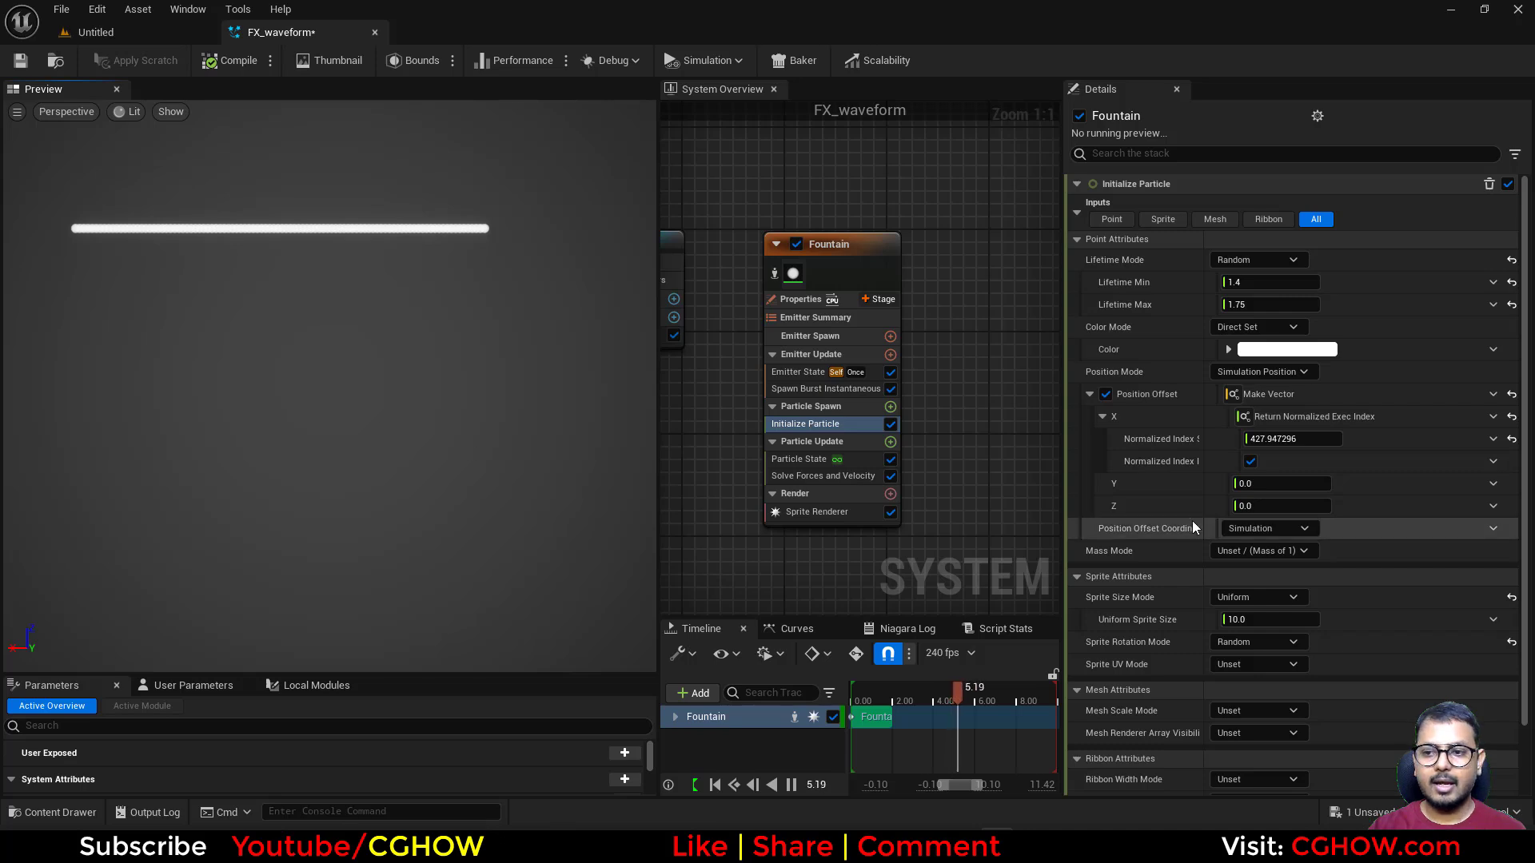
pyautogui.moveTo(1293, 438); pyautogui.dragTo(1327, 439)
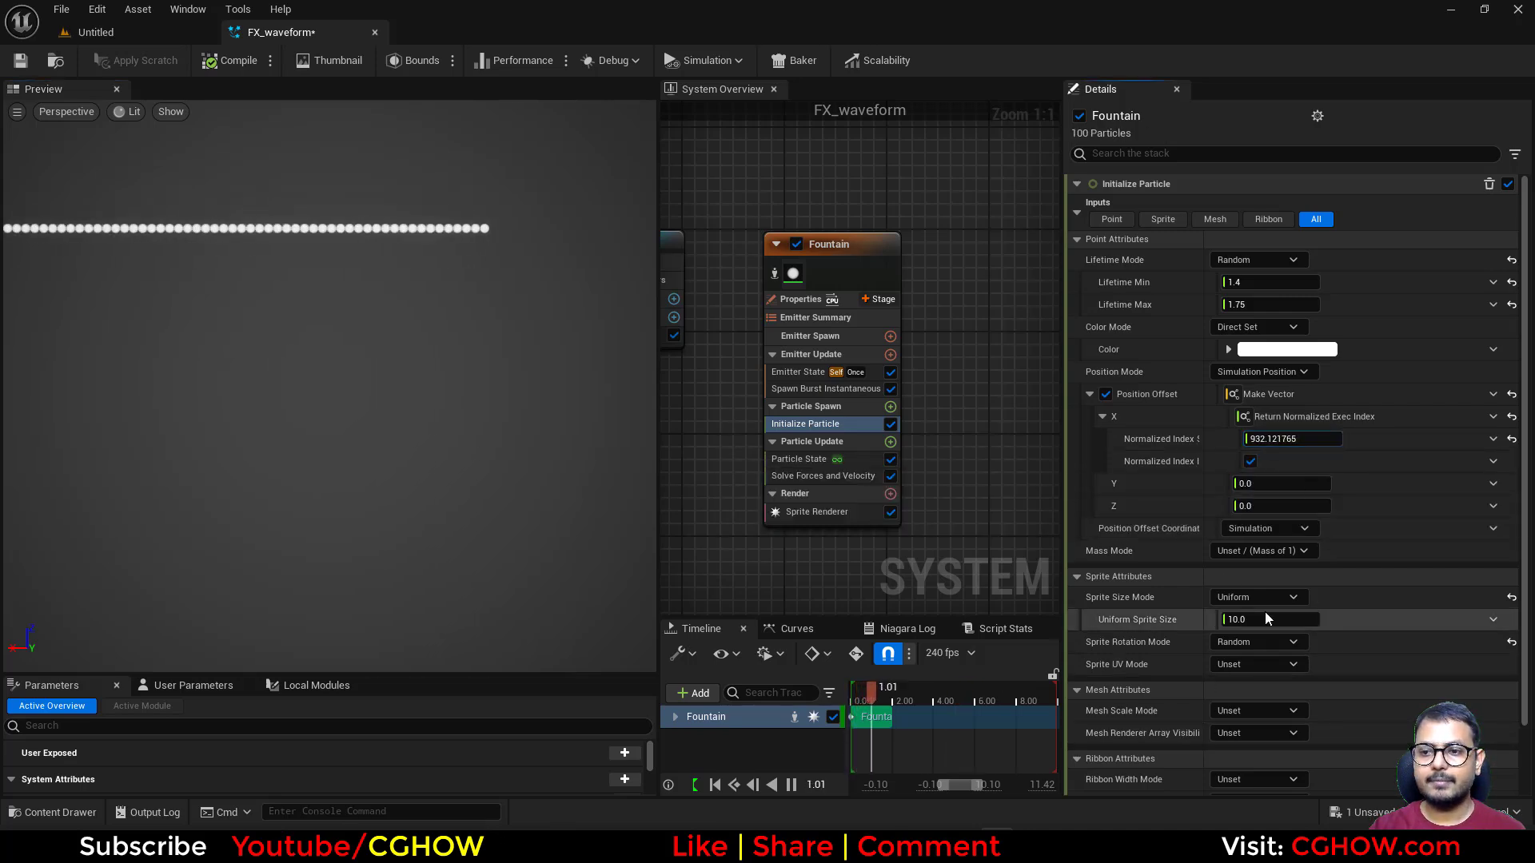
# - Set the Sprite Size Mode to Non-Uniform and the Sprite Rotation Mode to Unset in Initialize Particle
pyautogui.scroll(-2, 1265, 611)
pyautogui.click(1272, 519)
pyautogui.click(1237, 598)
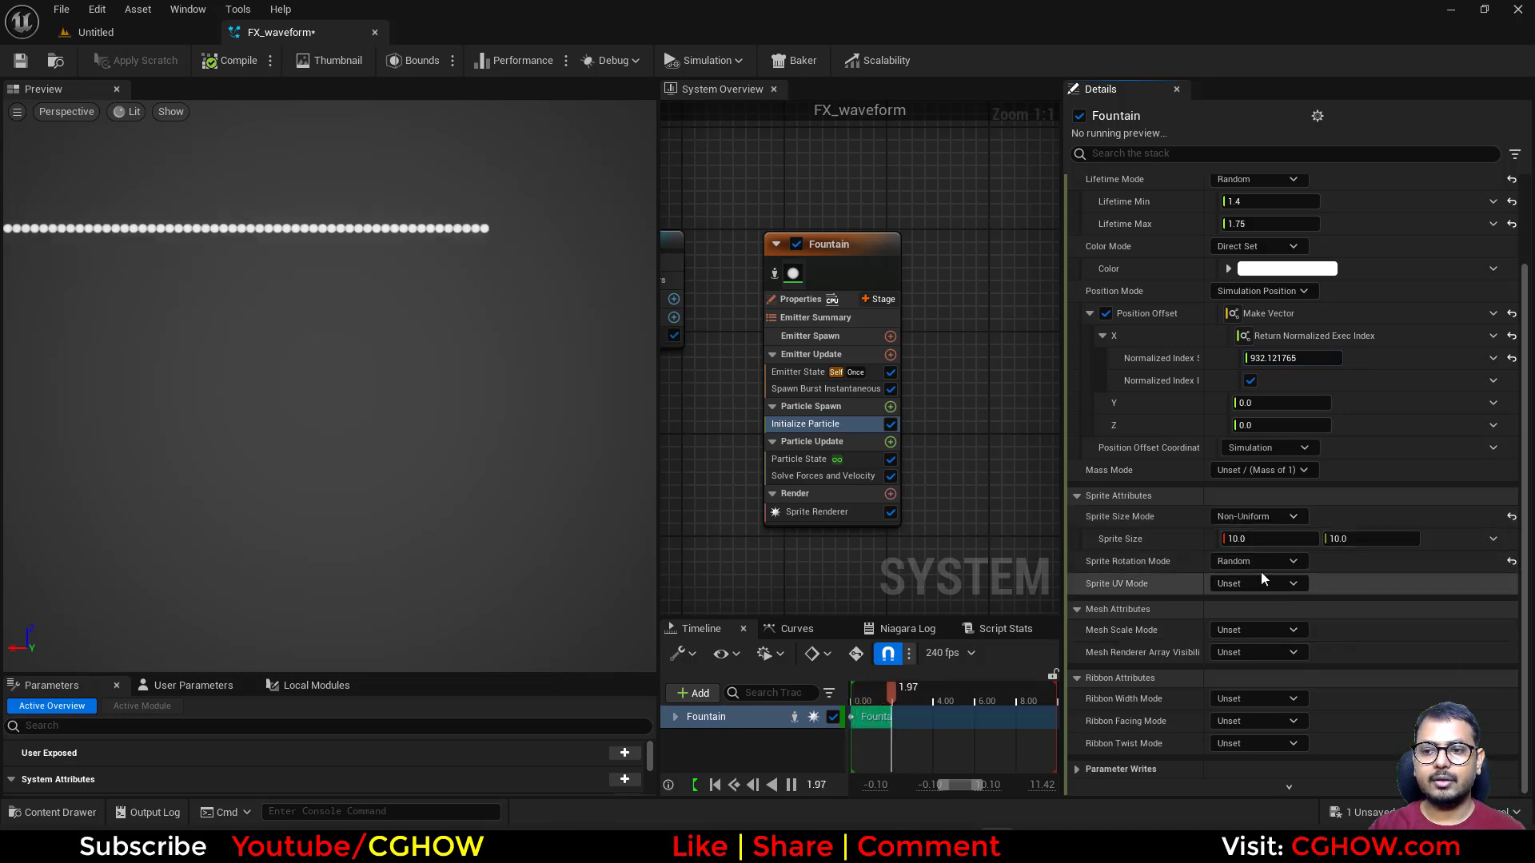
pyautogui.click(1257, 562)
pyautogui.click(1249, 583)
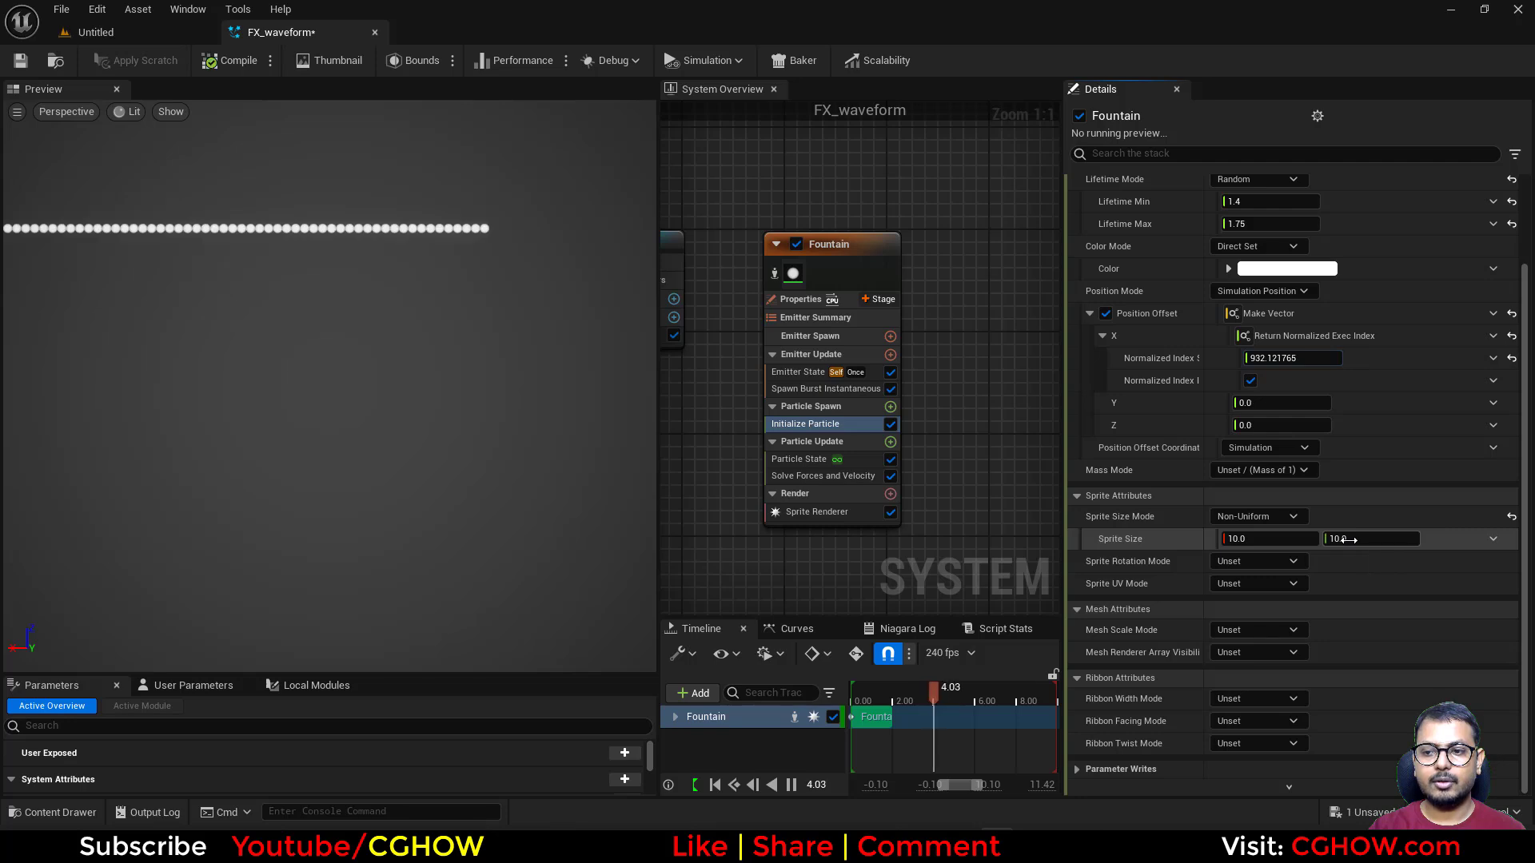
# - Try a Sprite Size Y of about 123 in Initialize Particle and set it back to 10
pyautogui.moveTo(1348, 540); pyautogui.dragTo(1395, 539)
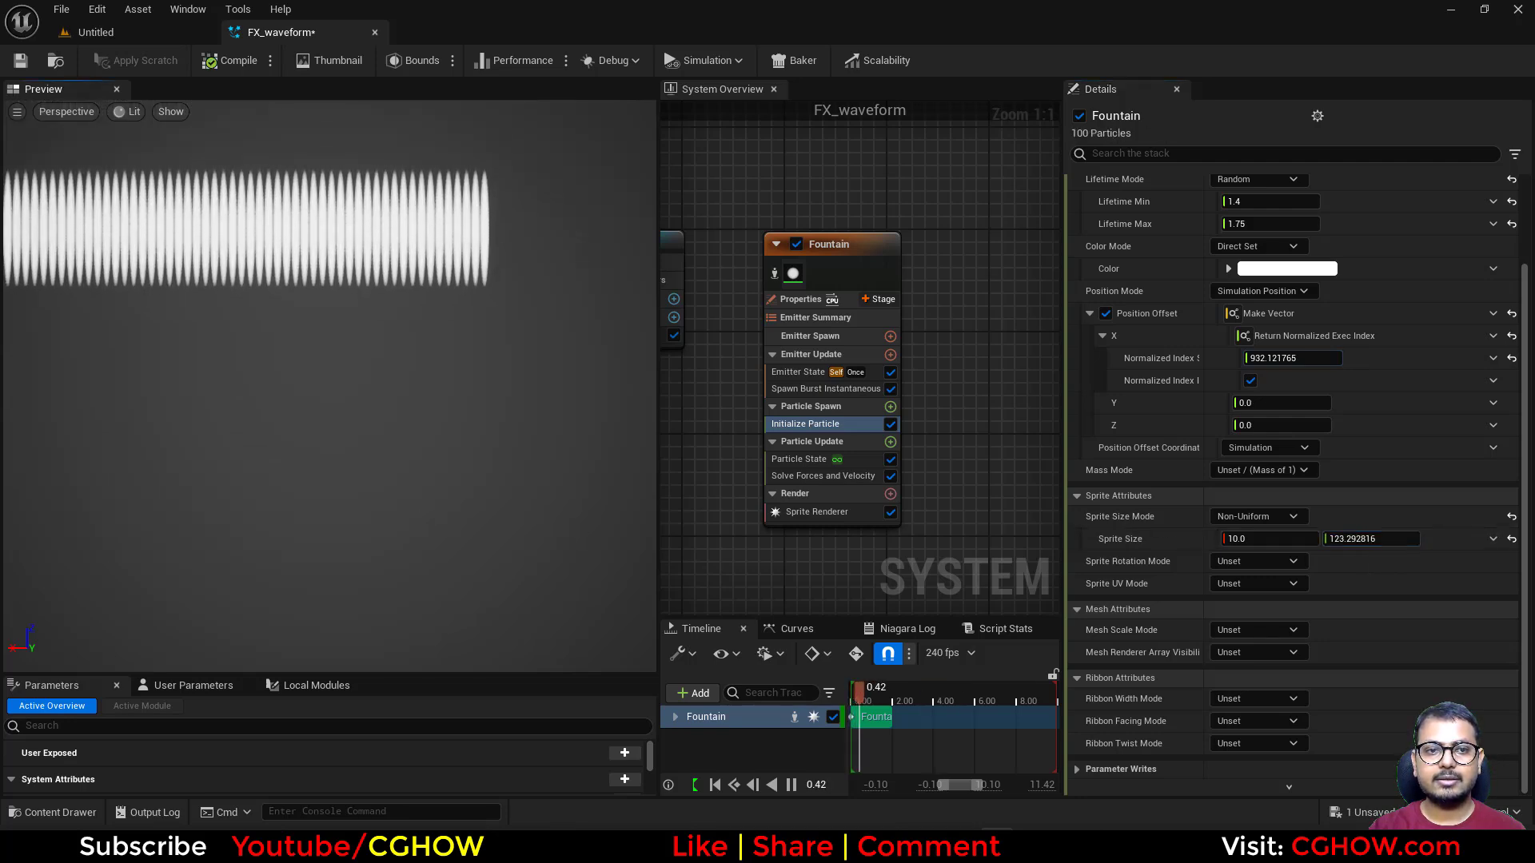
pyautogui.click(1372, 540)
pyautogui.write('10')
pyautogui.press('Return')
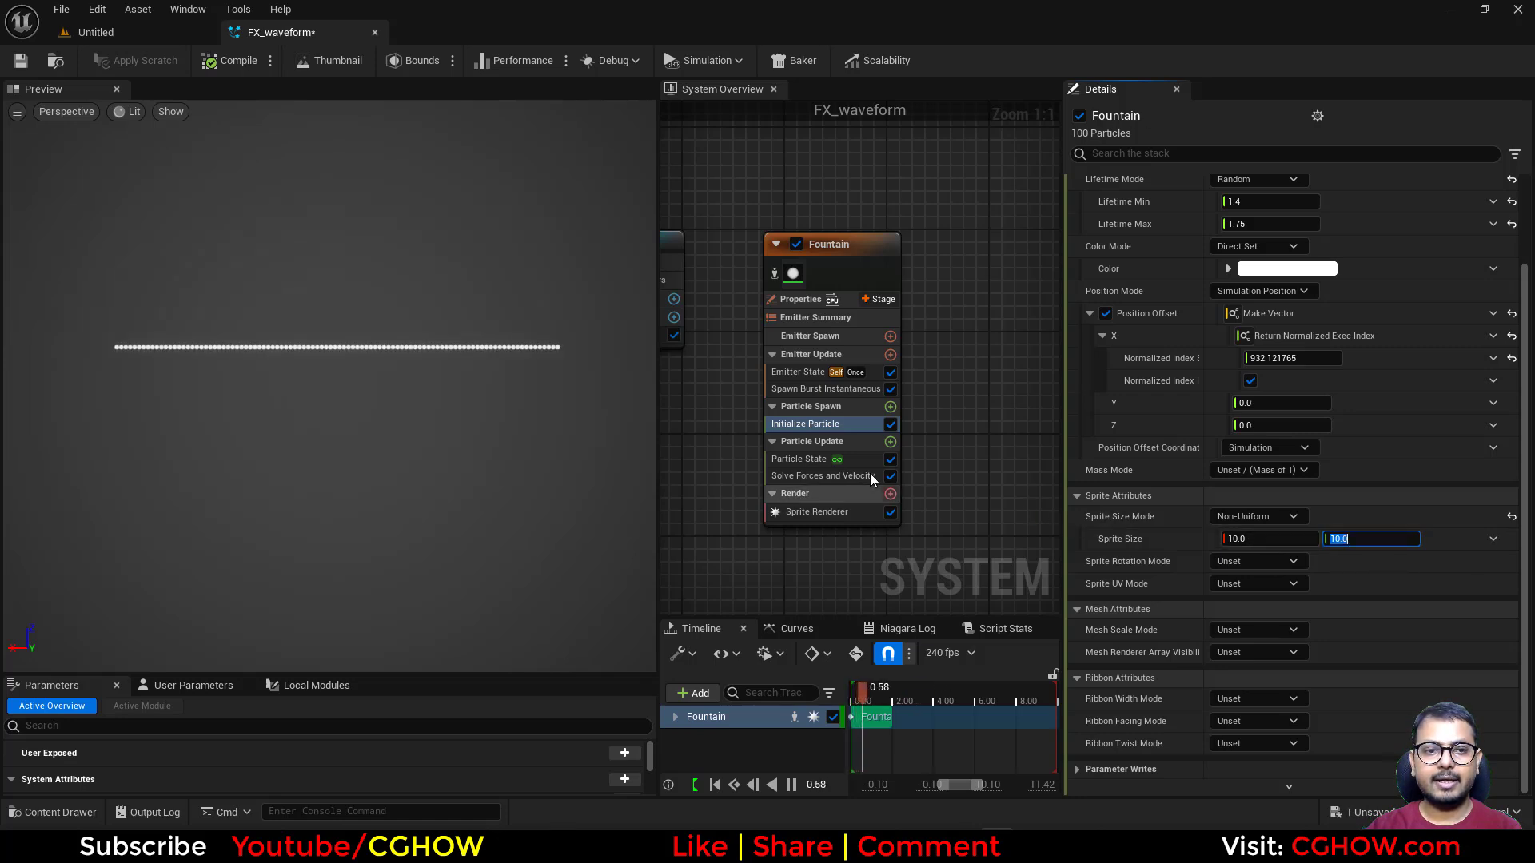
# - Add a Scale Sprite Size module to Particle Update and set its Scale Sprite Size Mode to Non-Uniform
pyautogui.click(890, 442)
pyautogui.write('scale')
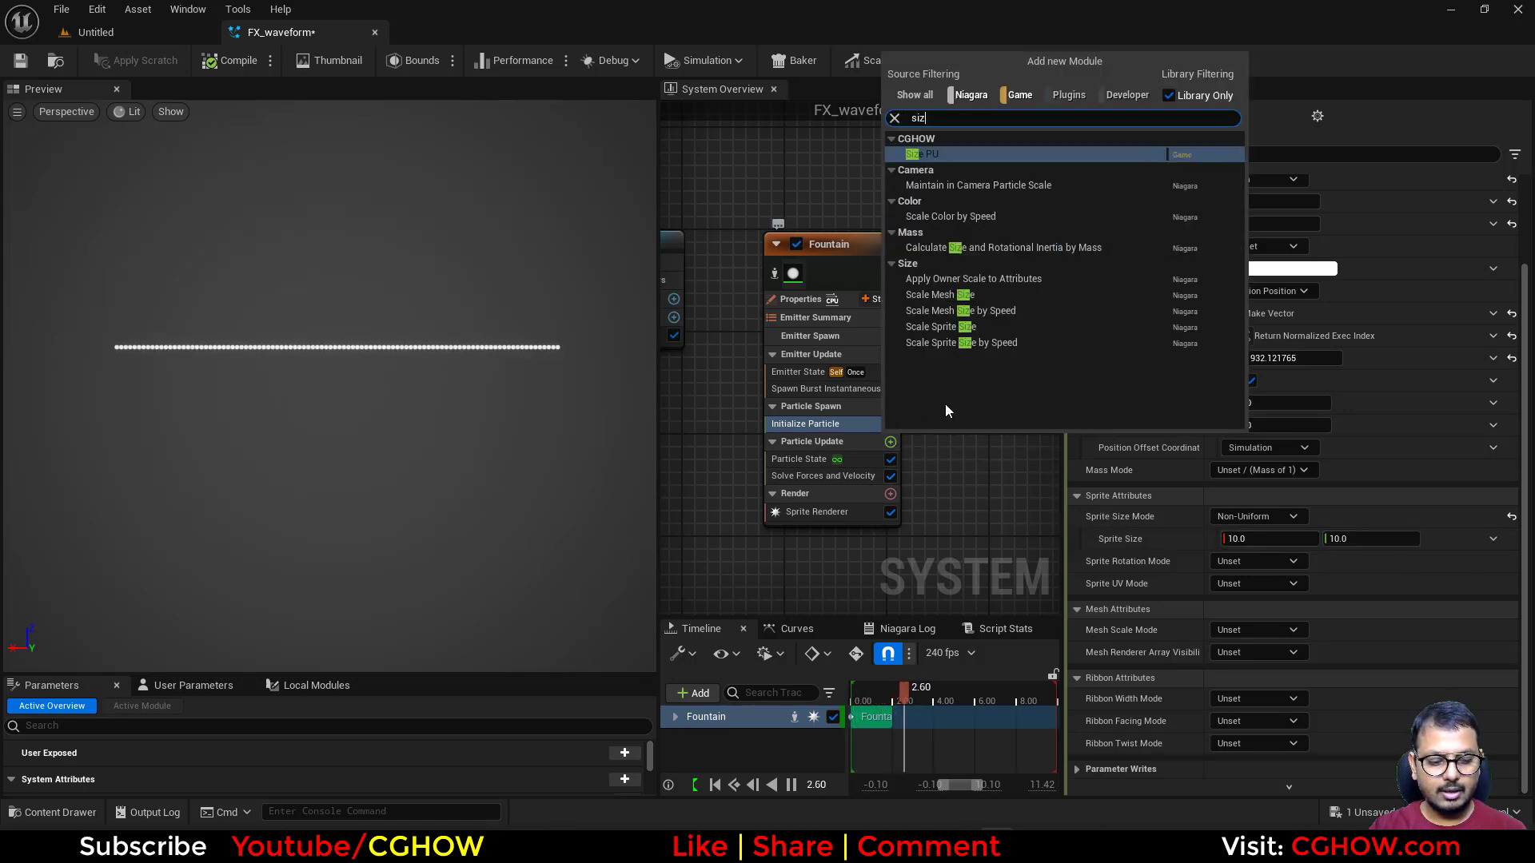
pyautogui.click(953, 328)
pyautogui.click(1287, 225)
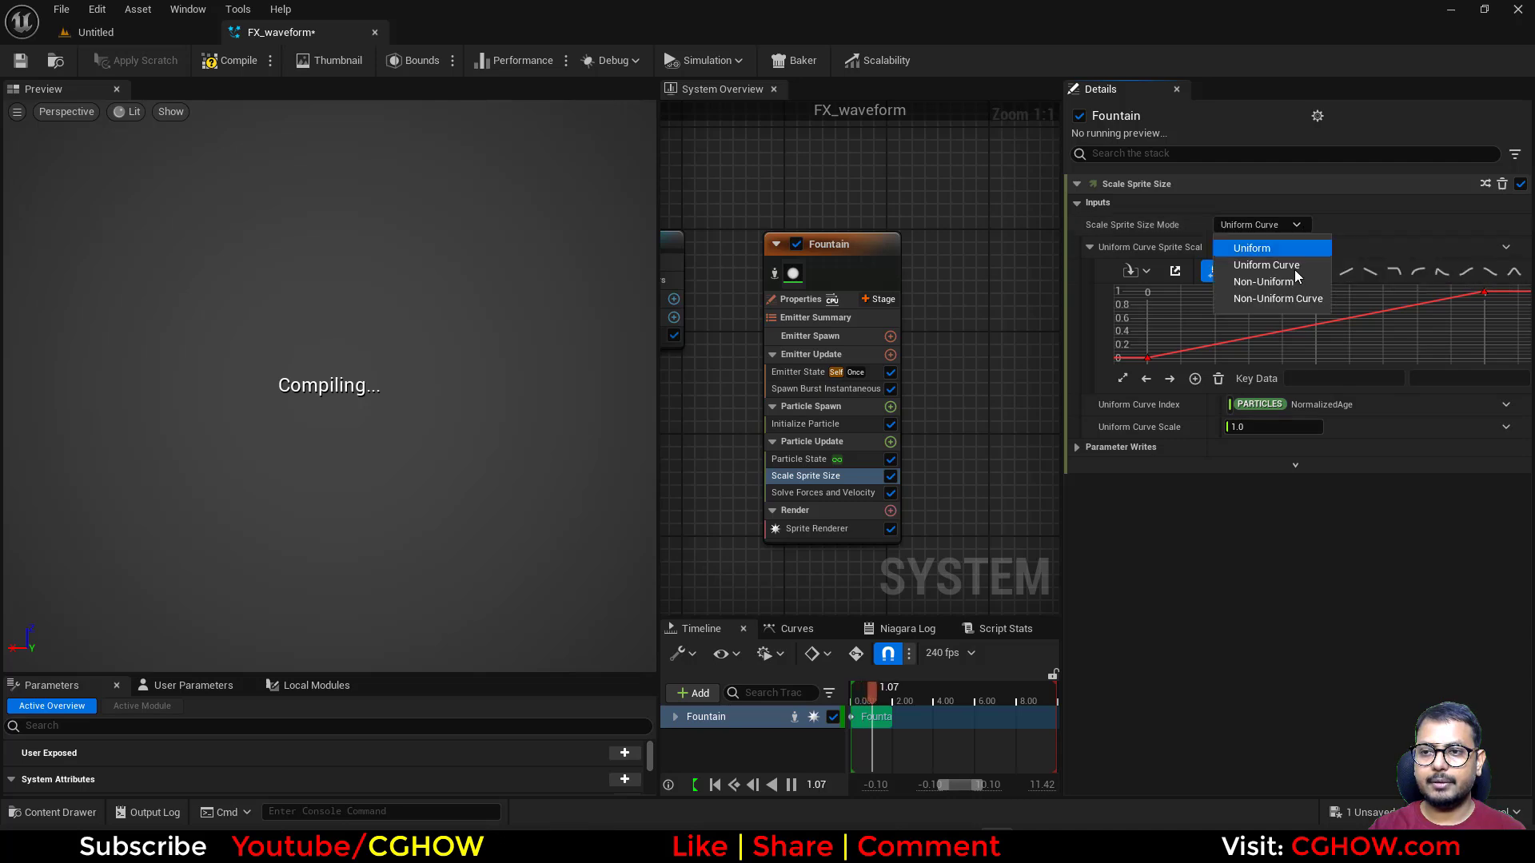
pyautogui.click(1275, 281)
# - Drive the Scale Factor with Make Vector 2D, setting X to 1 and Y to about 2.19
pyautogui.click(1506, 247)
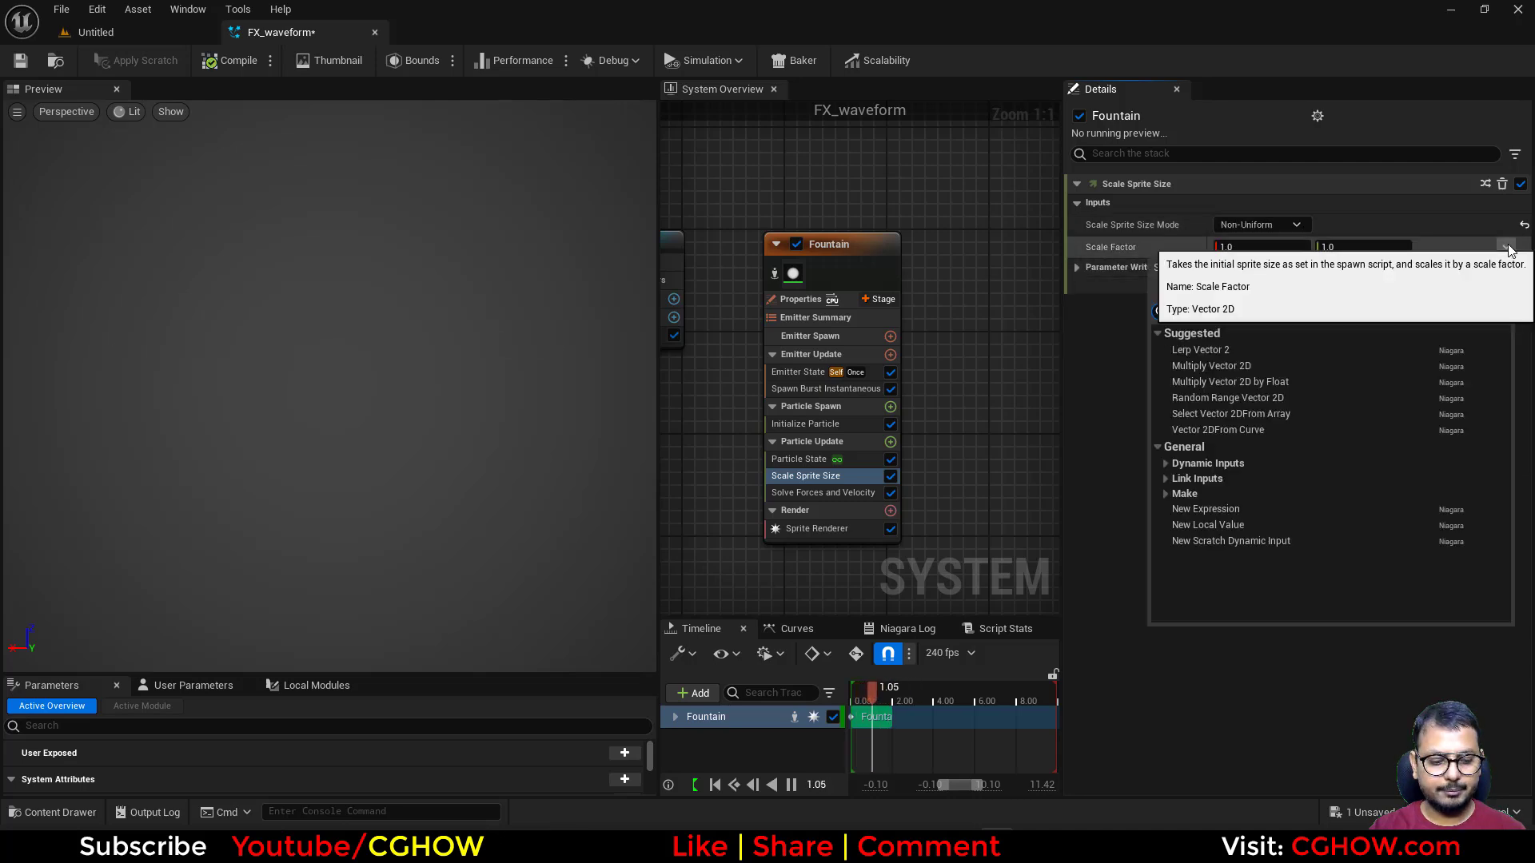
pyautogui.write('brea')
pyautogui.click(1220, 347)
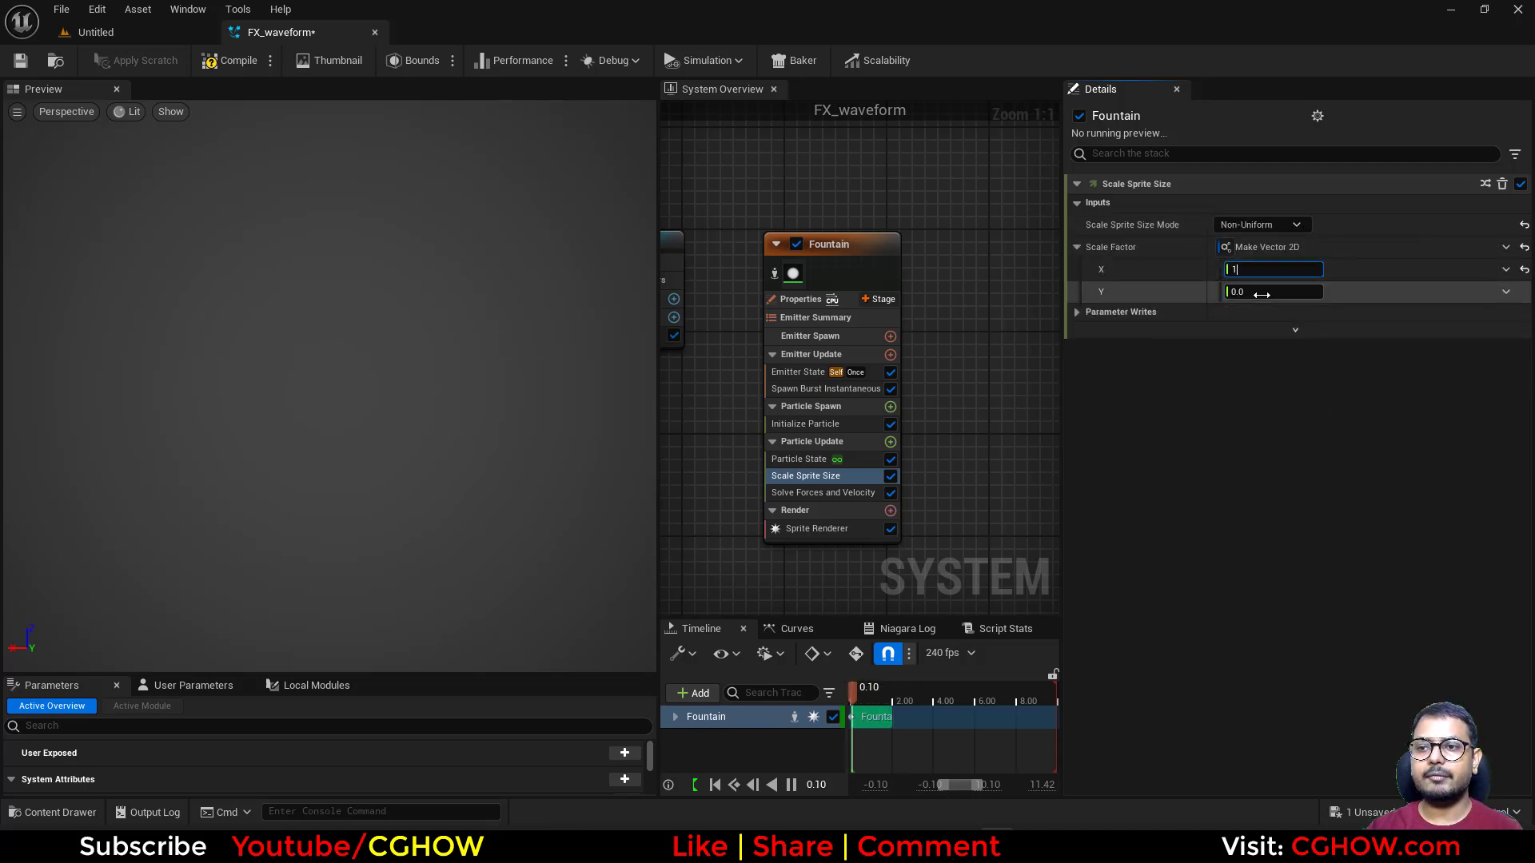
pyautogui.click(1249, 302)
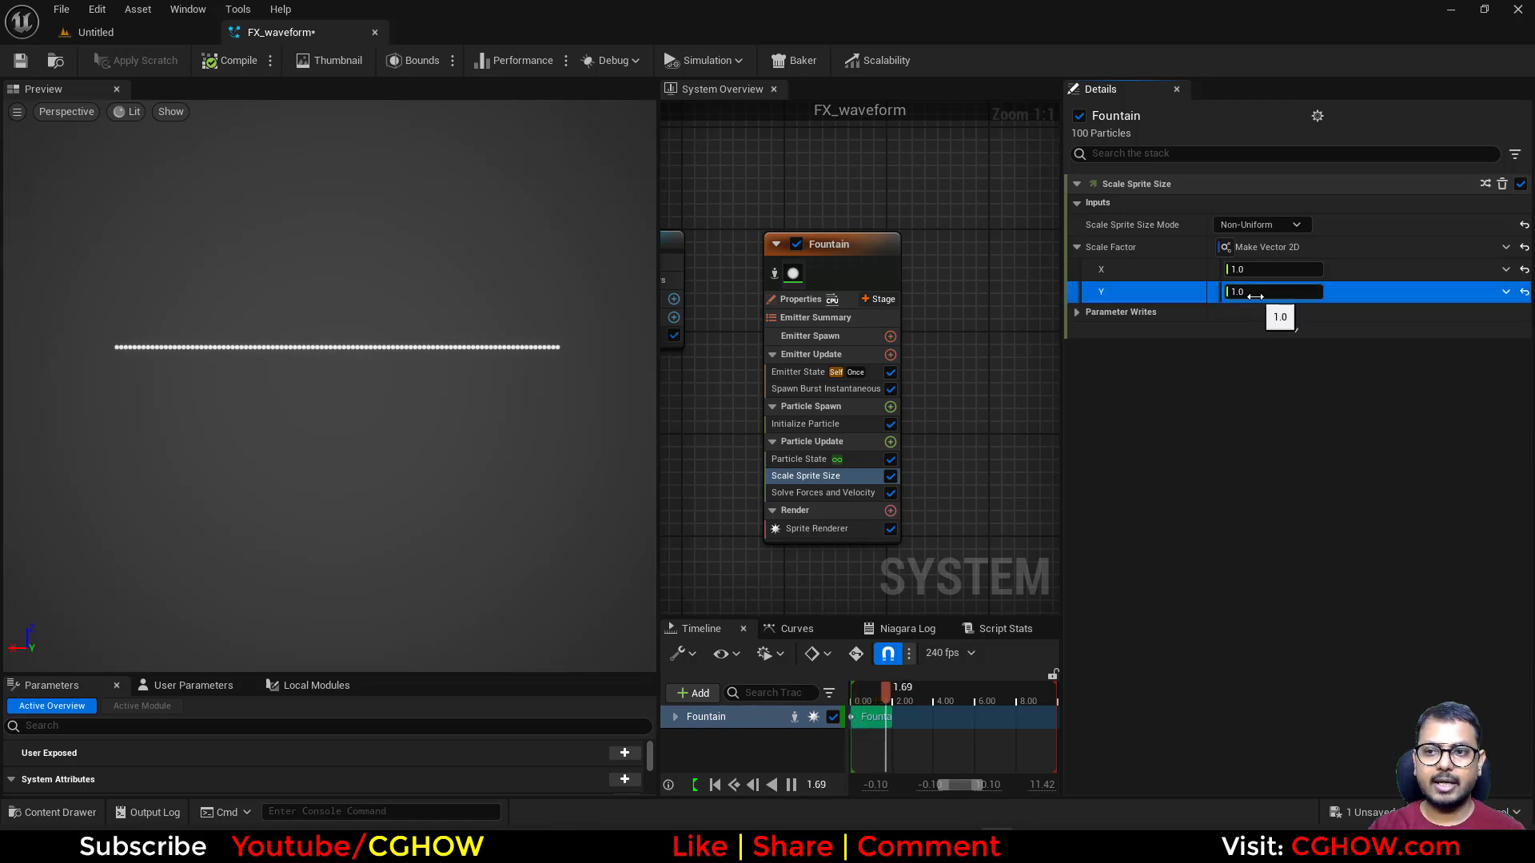
pyautogui.moveTo(1255, 296); pyautogui.dragTo(1303, 297)
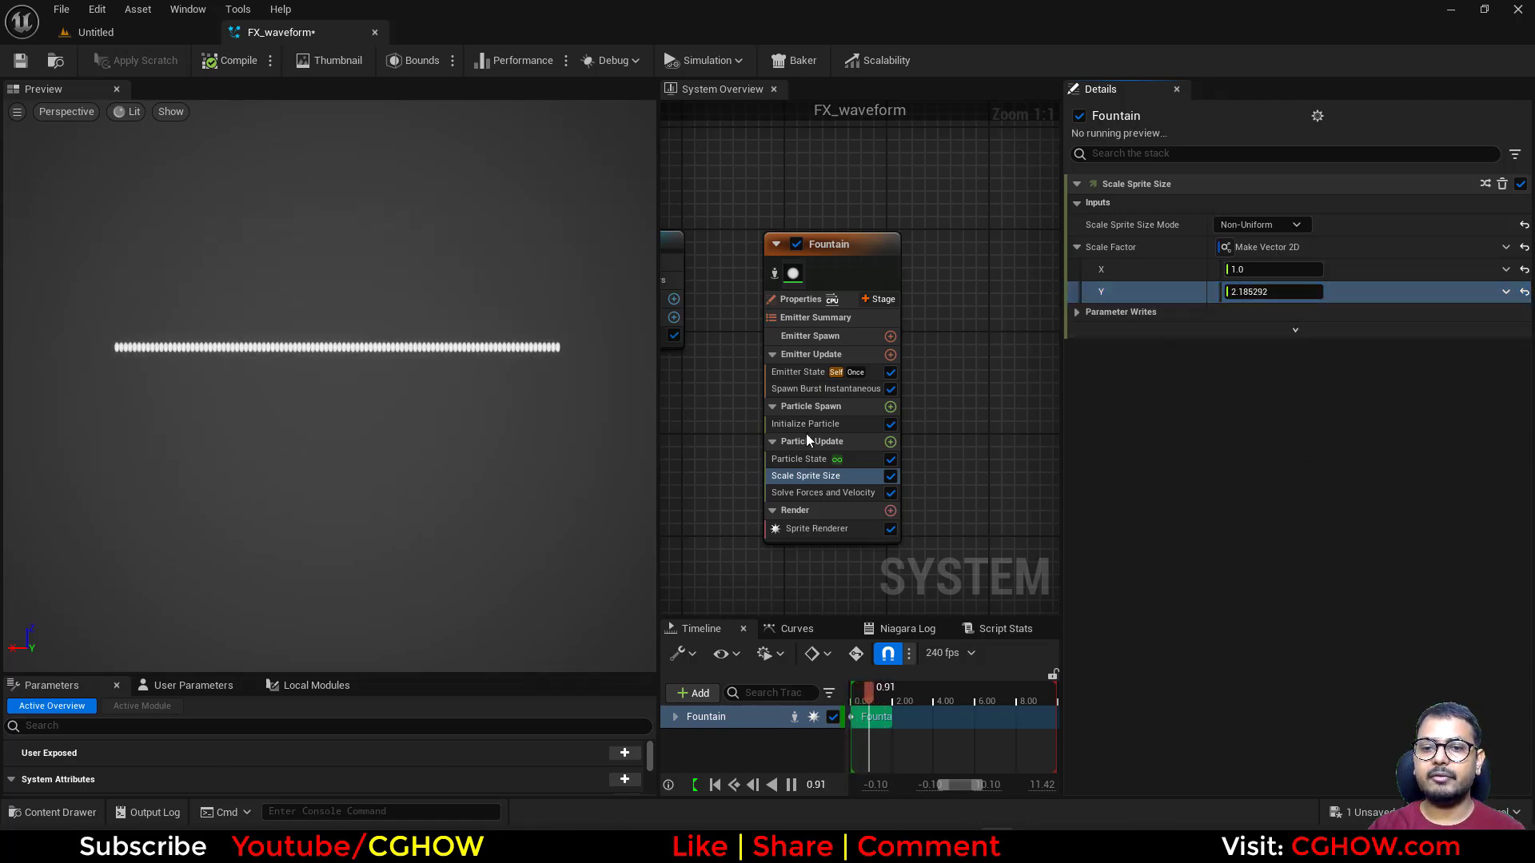
pyautogui.click(1506, 292)
pyautogui.write('wave')
pyautogui.click(937, 485)
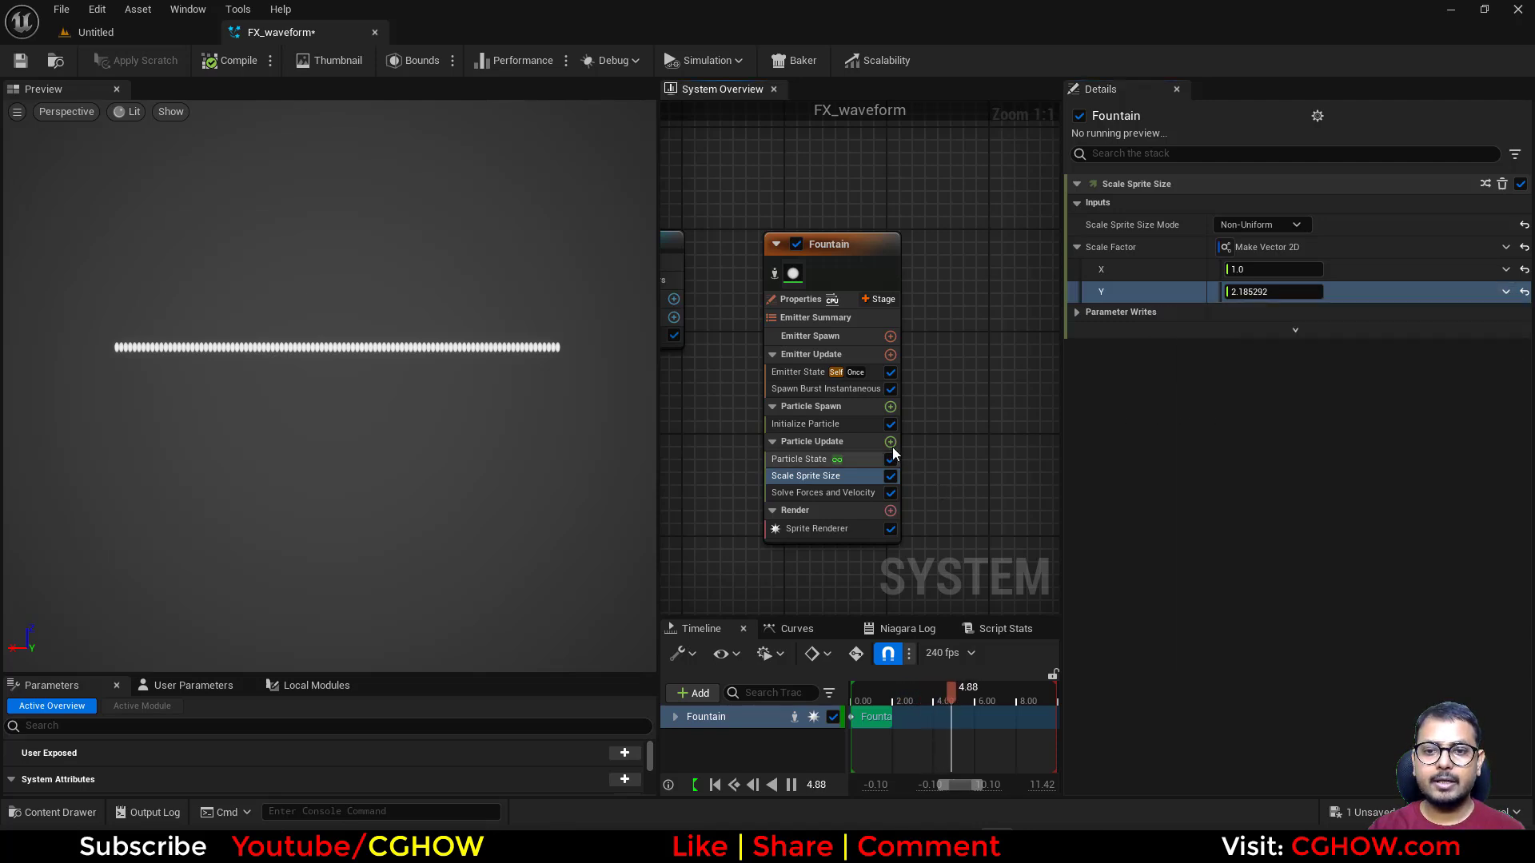
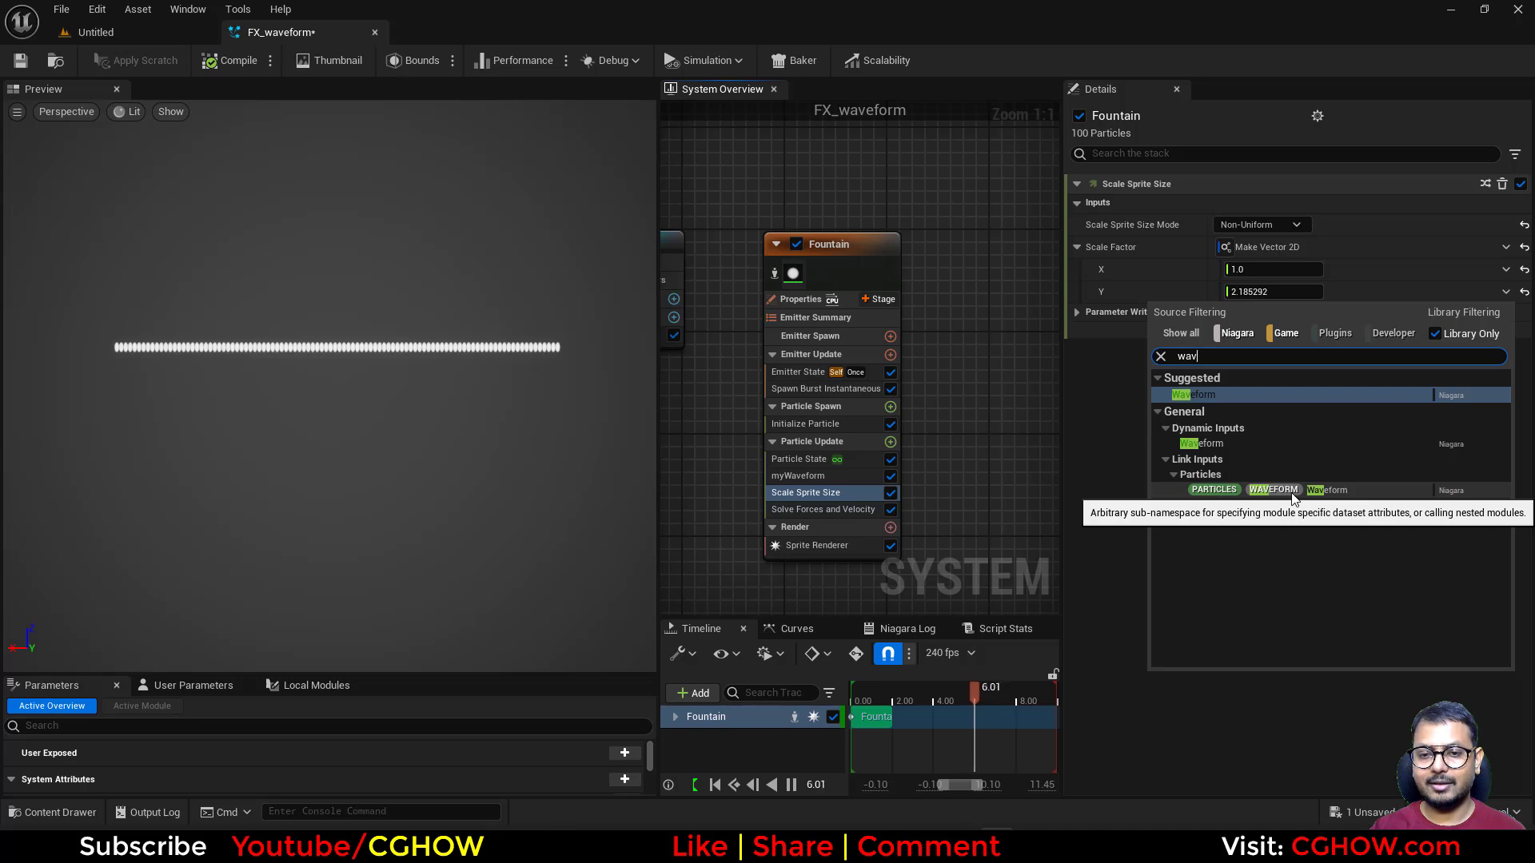
# - Inspect the myWaveform module's Parameter Writes and search for waveform inputs for the Scale Factor Y in Scale Sprite Size
pyautogui.click(831, 476)
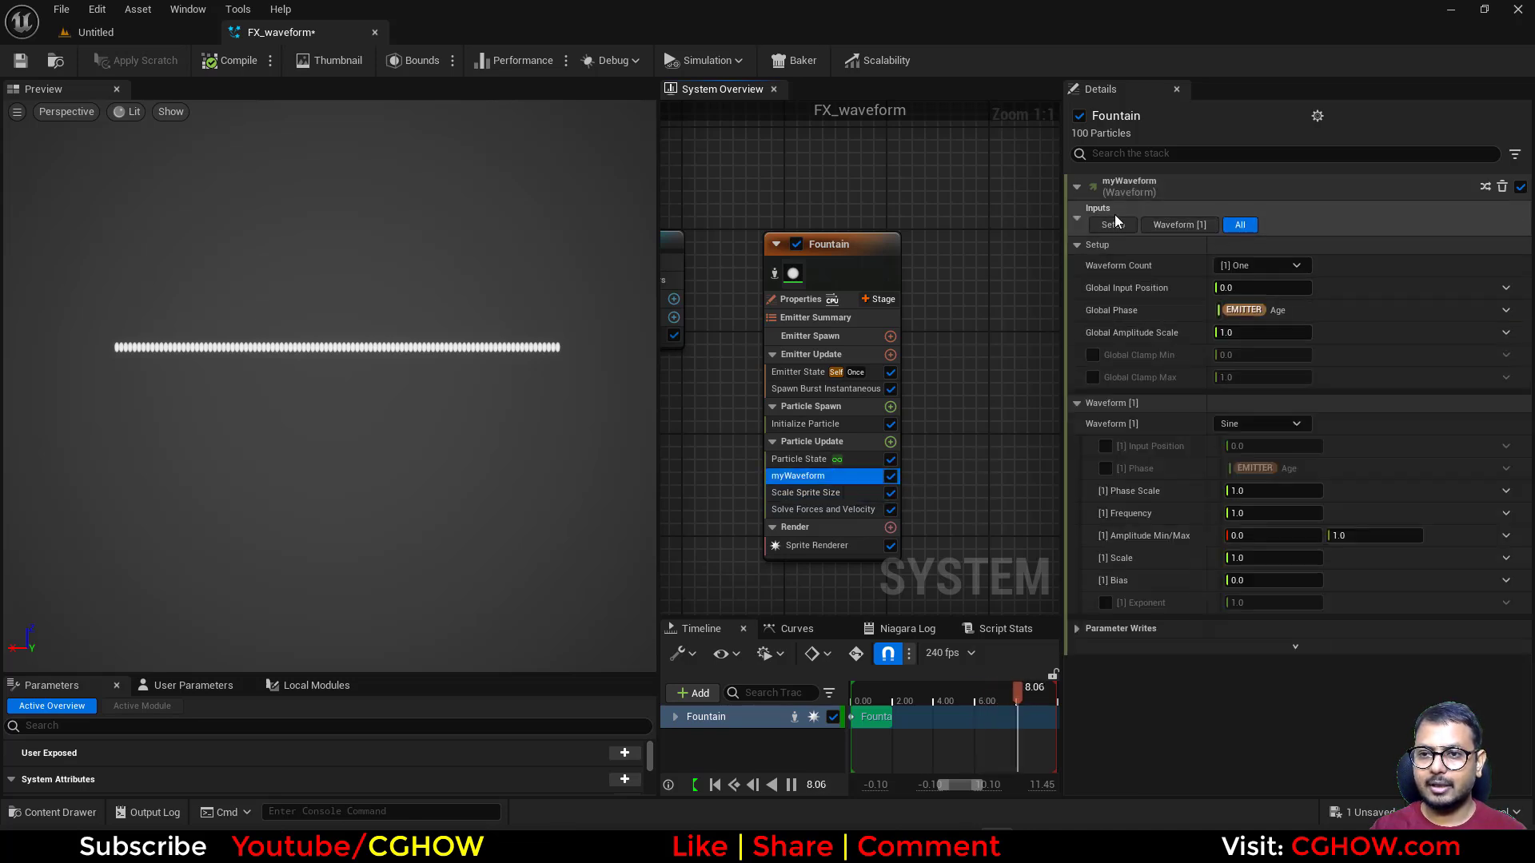
pyautogui.click(1151, 200)
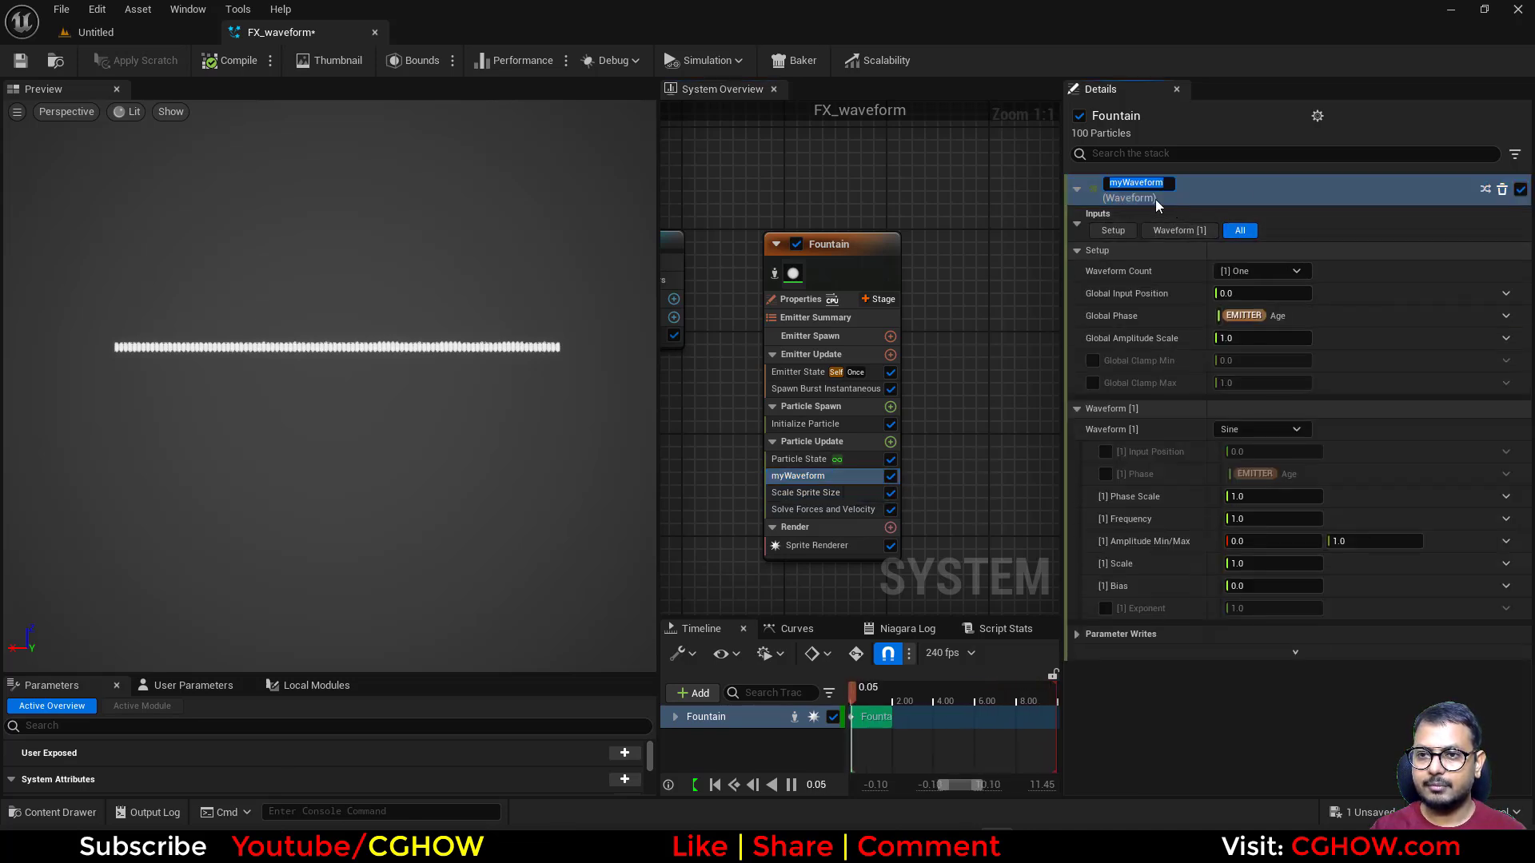
pyautogui.click(1078, 630)
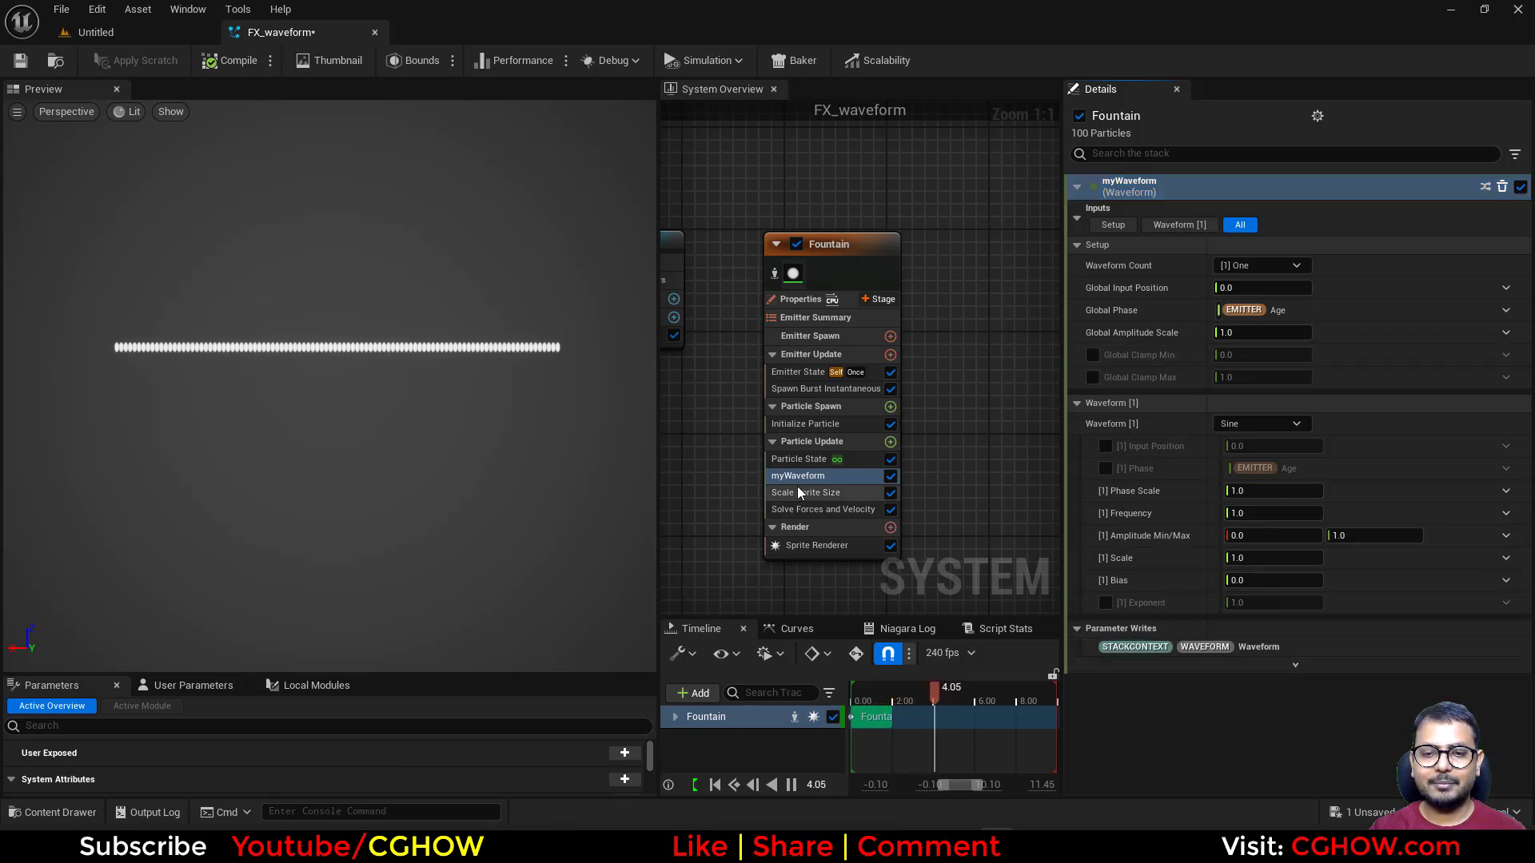
pyautogui.click(823, 493)
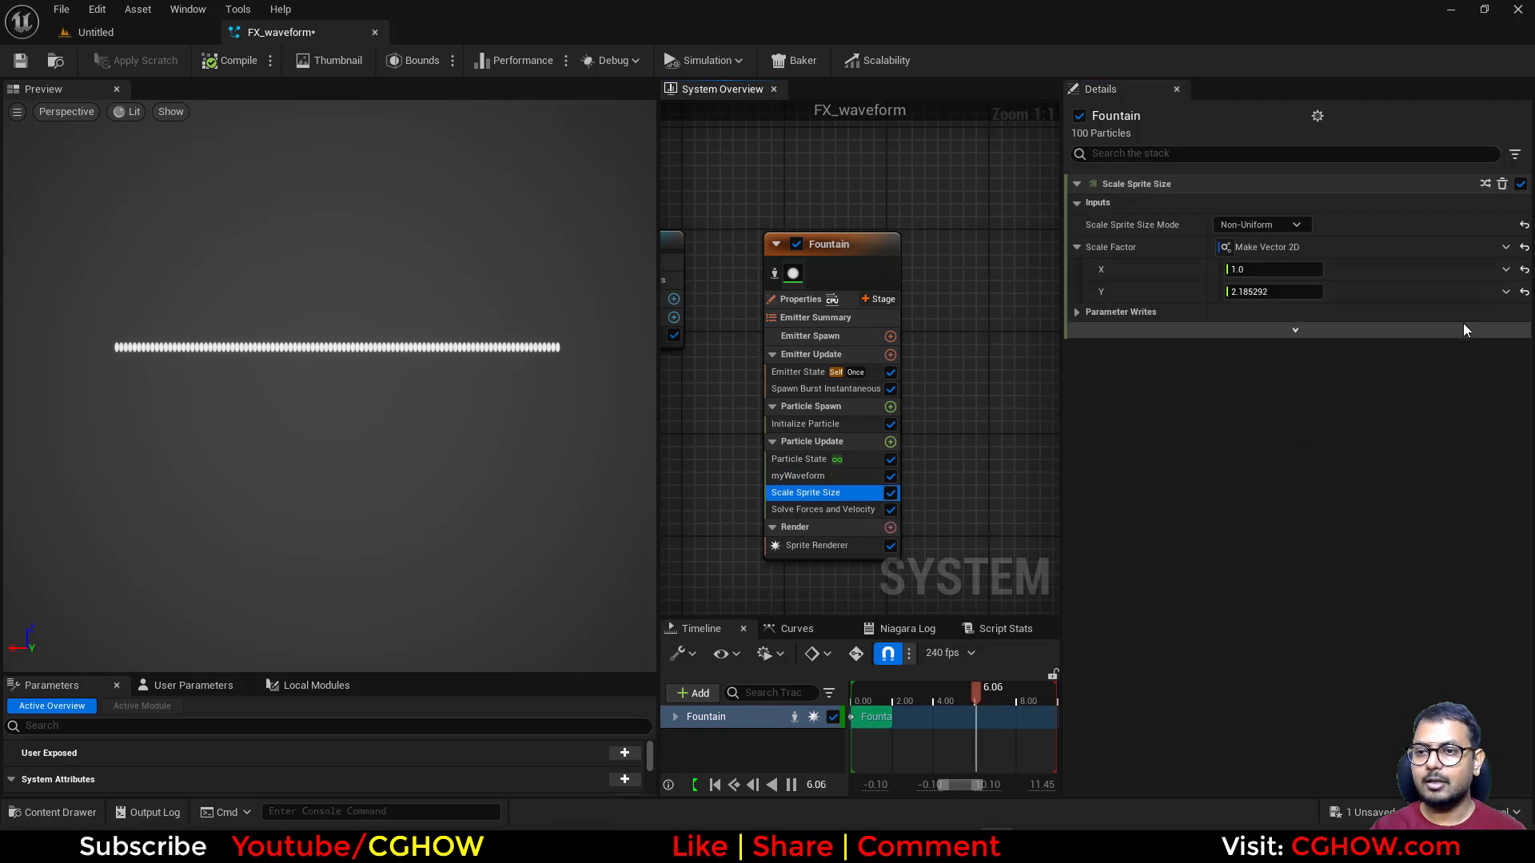
pyautogui.click(1506, 292)
pyautogui.write('wav')
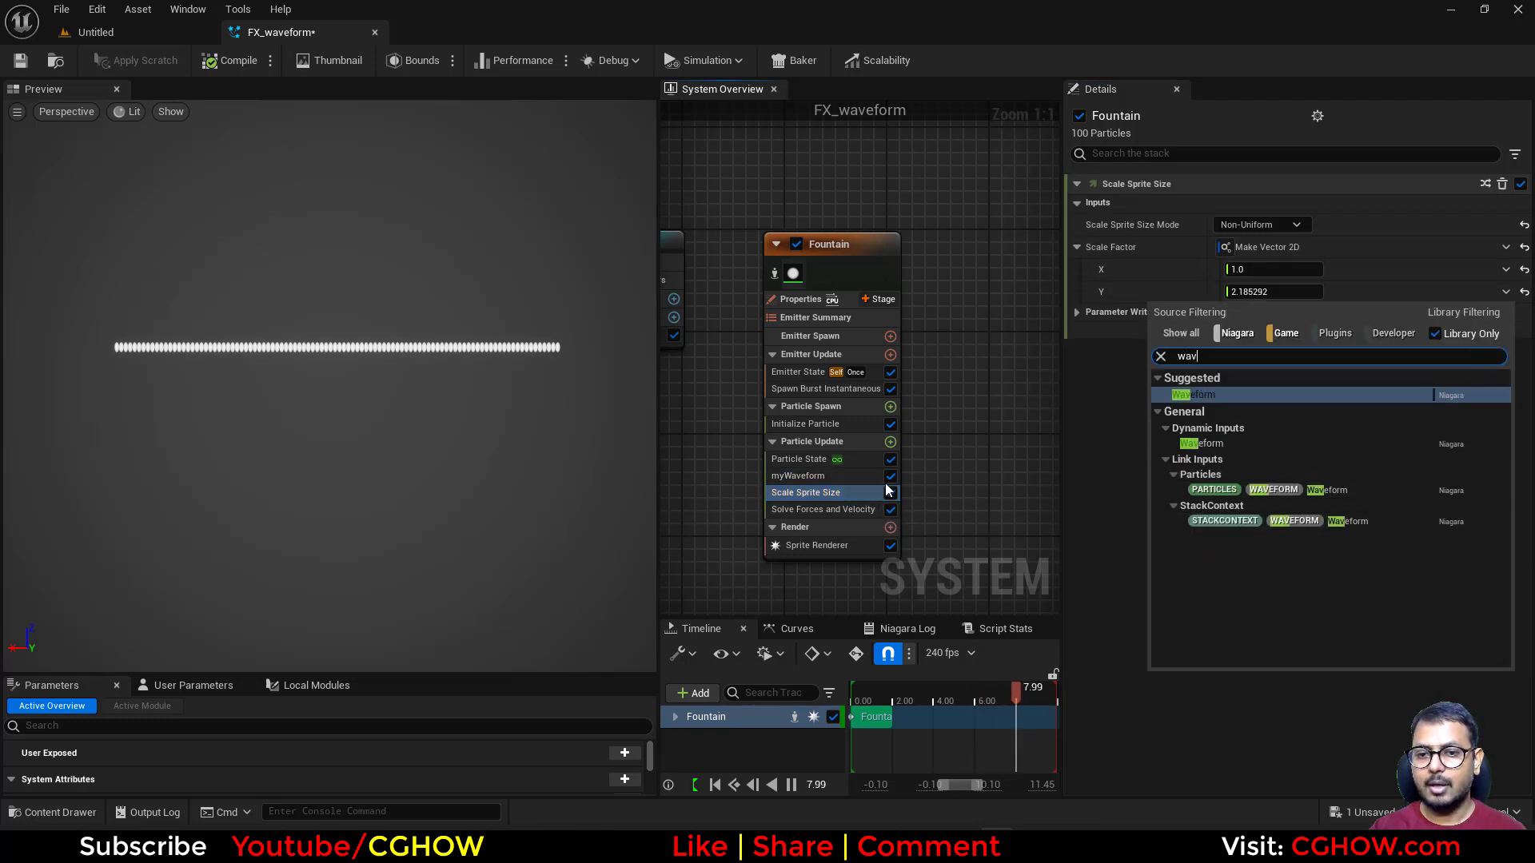
# - Delete the myWaveform module and add a new Waveform module to Particle Update
pyautogui.click(814, 478)
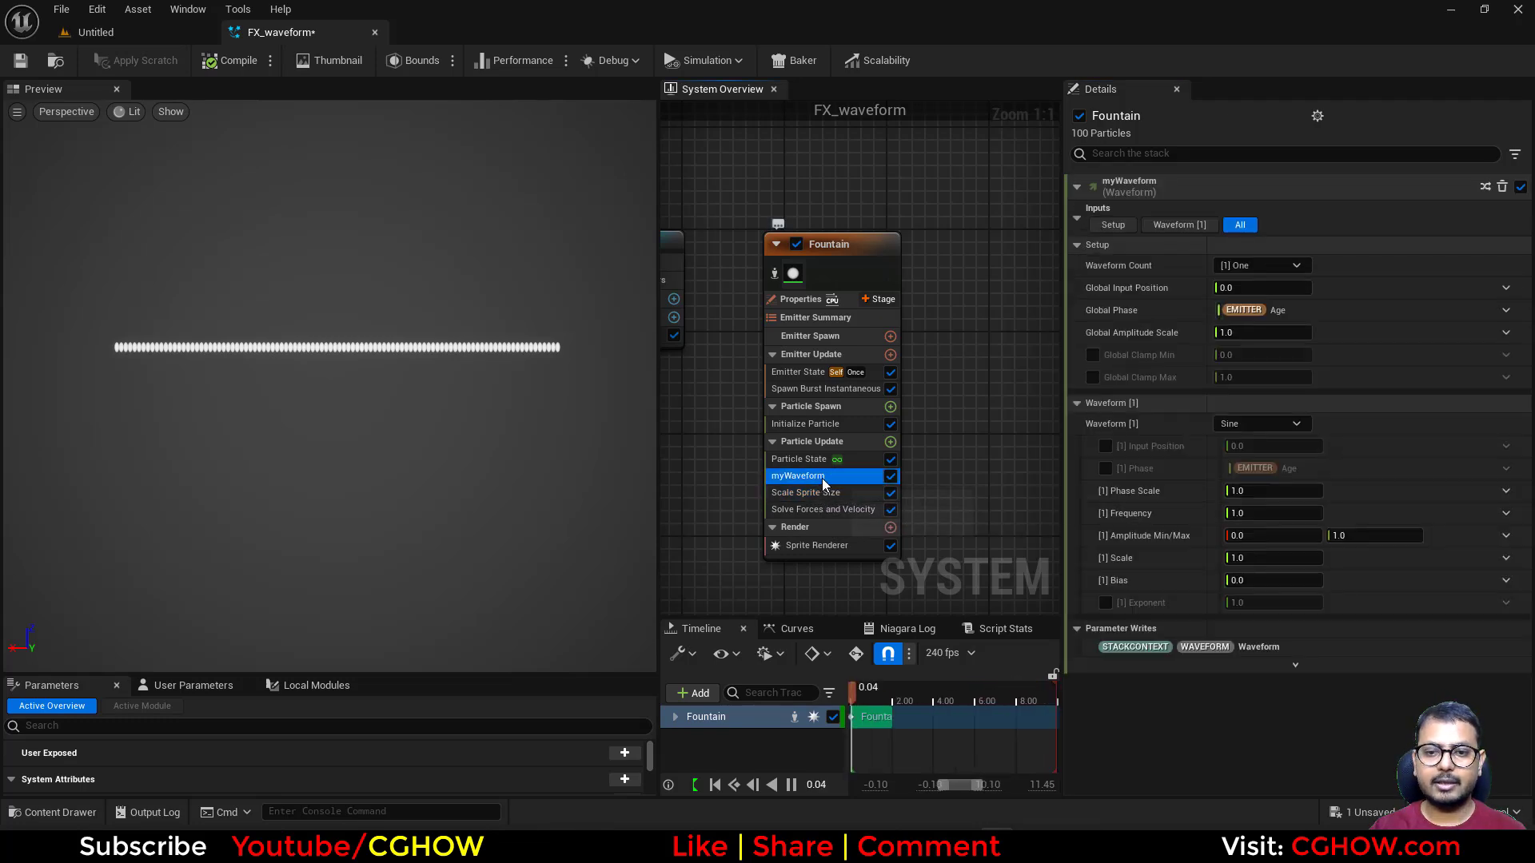
pyautogui.press('Delete')
pyautogui.click(890, 442)
pyautogui.write('wave')
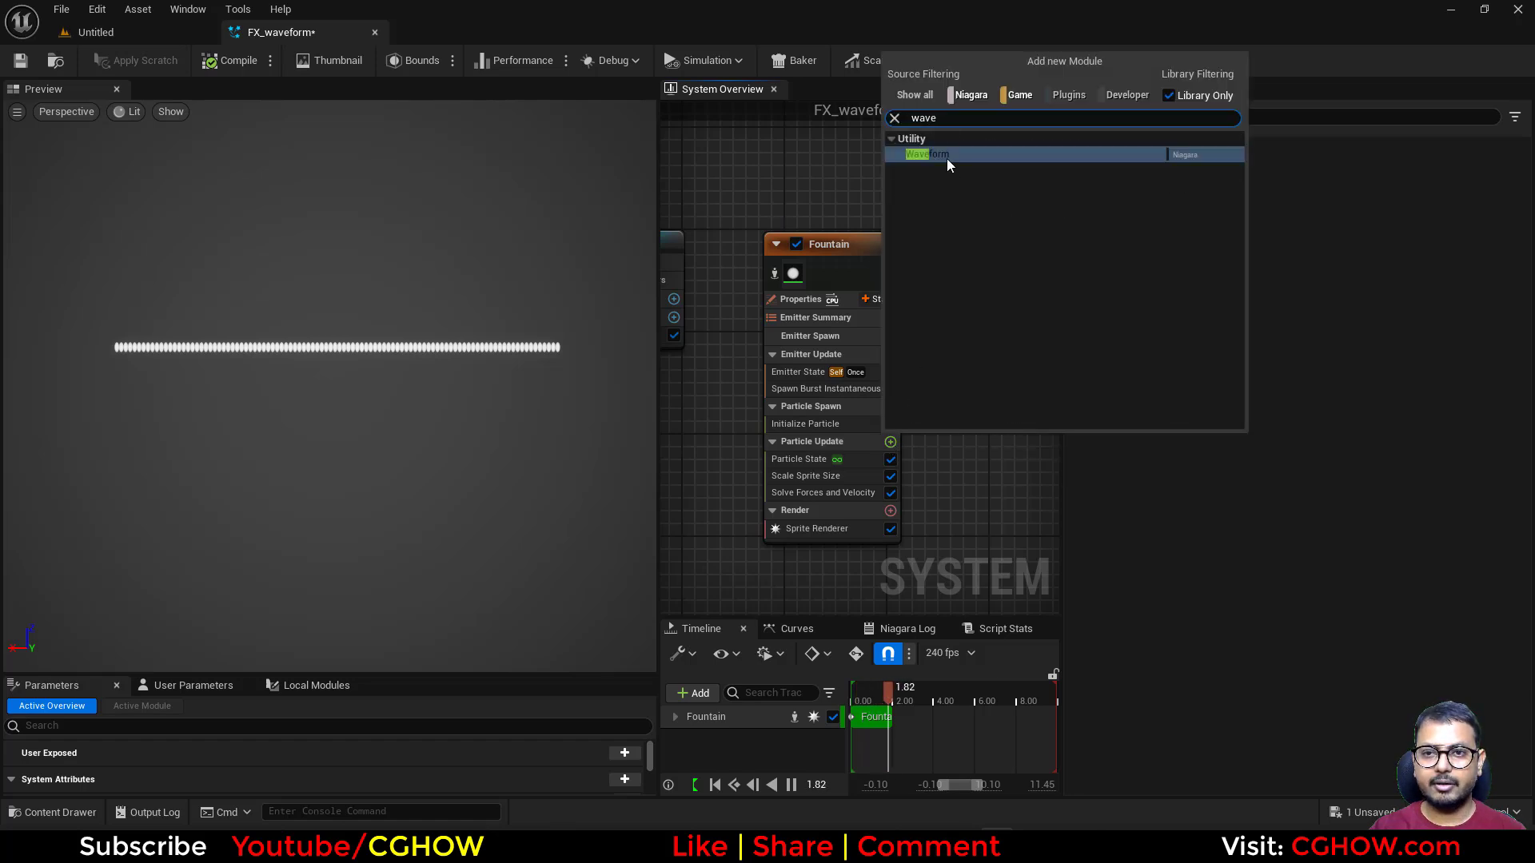
pyautogui.click(947, 158)
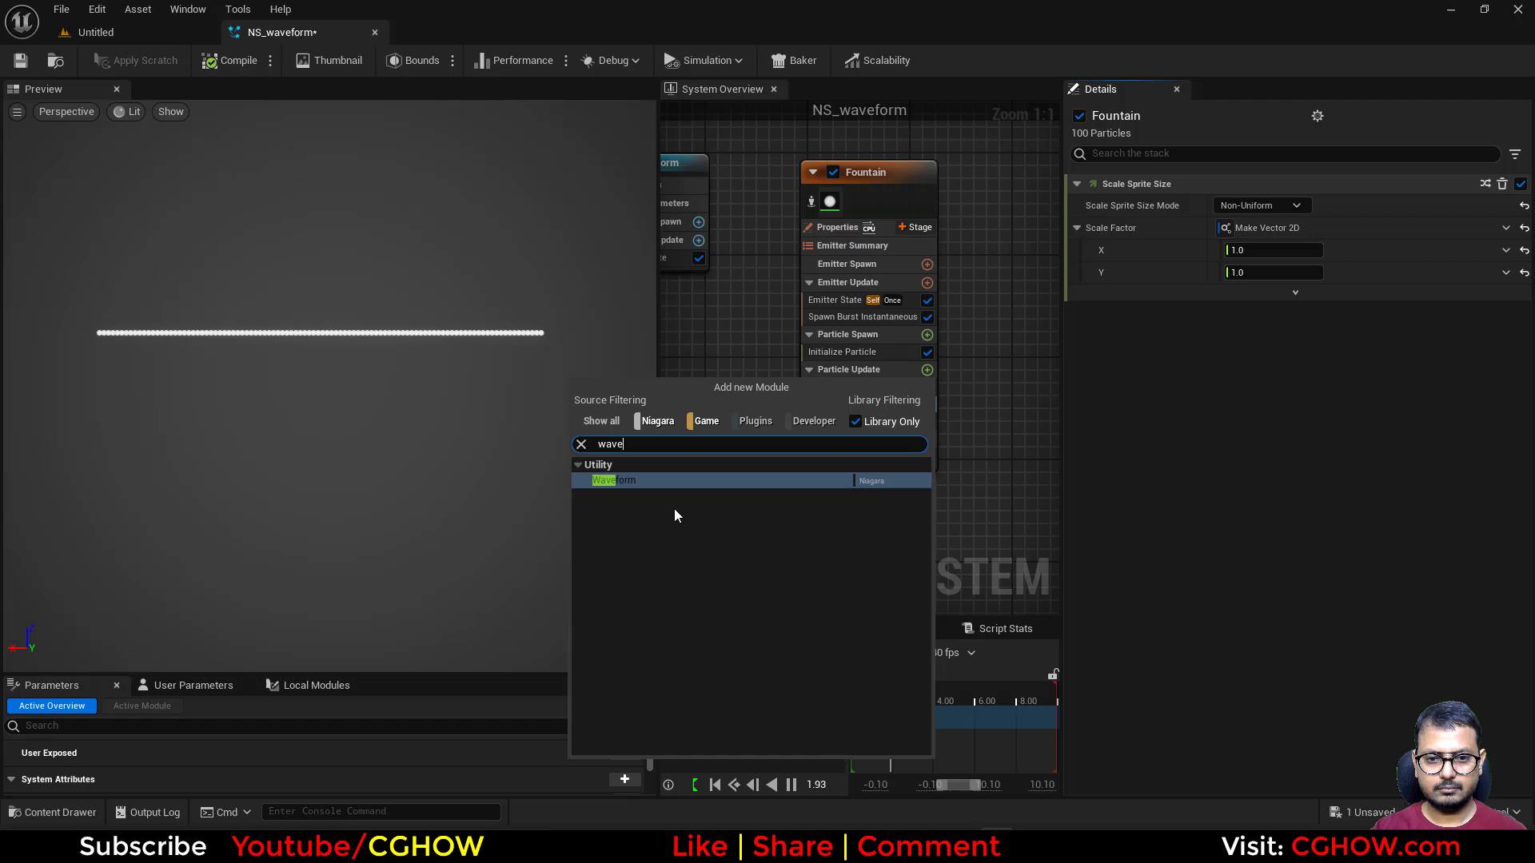
# - Add a Waveform module to Particle Update in NS_waveform and move it above Scale Sprite Size
pyautogui.click(674, 480)
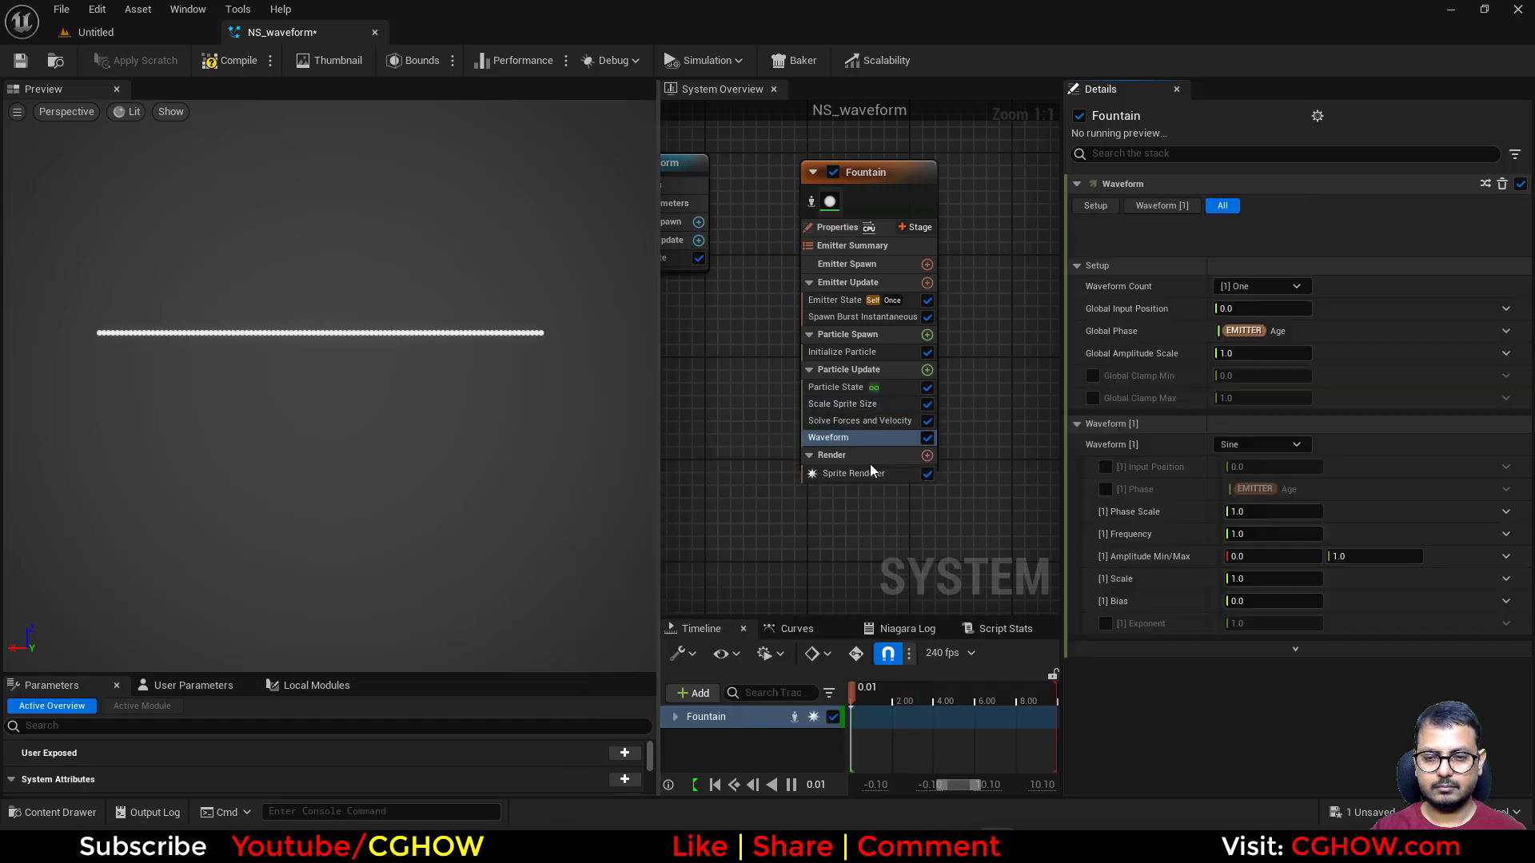
pyautogui.moveTo(871, 438); pyautogui.dragTo(909, 395)
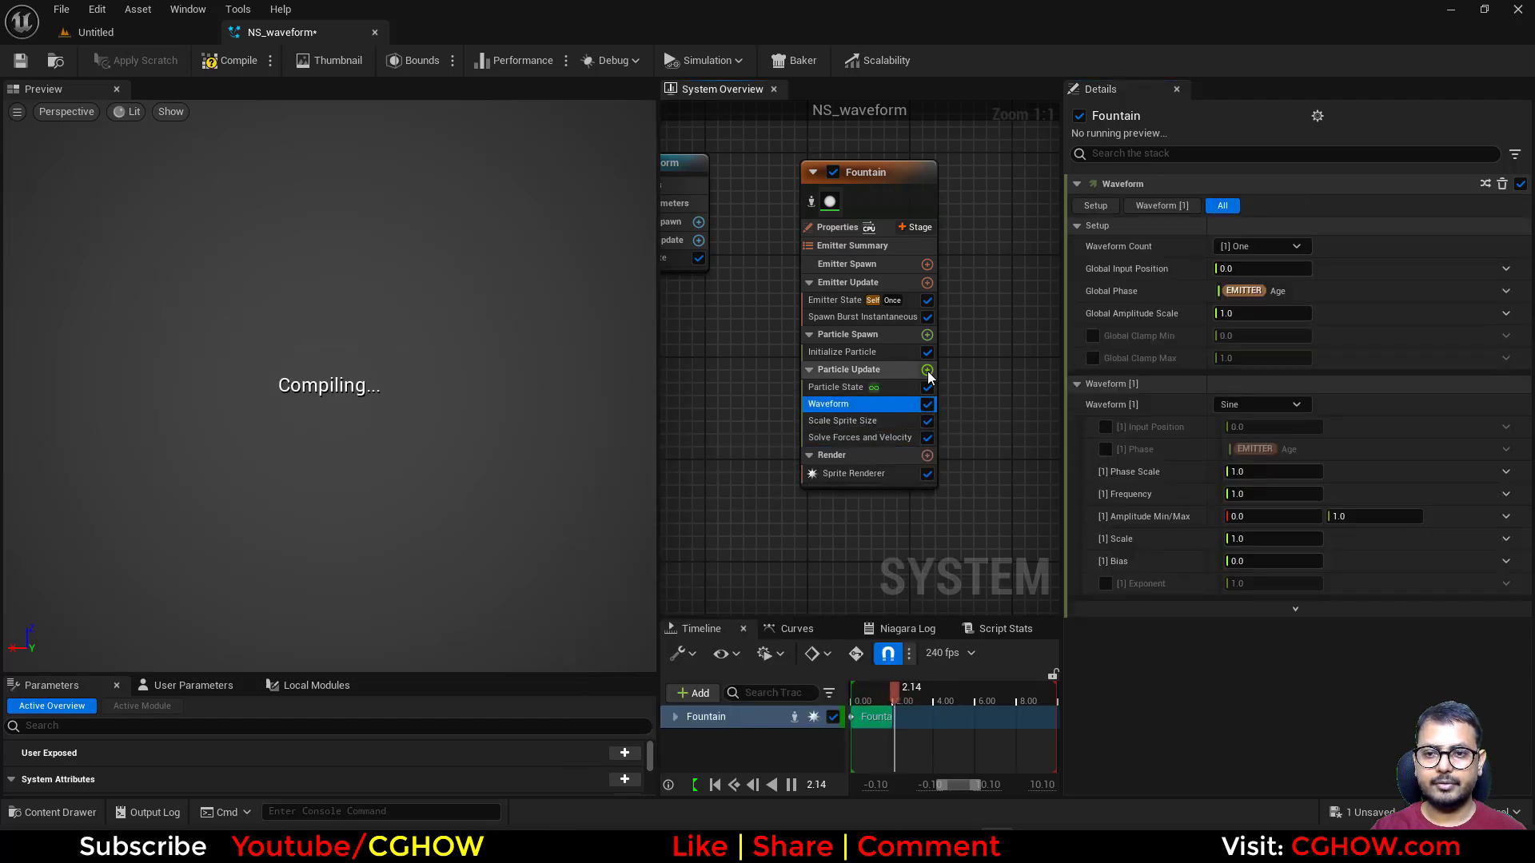
# - Add a second Waveform module to Particle Update and place it between Waveform and Scale Sprite Size
pyautogui.click(927, 370)
pyautogui.write('wave')
pyautogui.click(640, 481)
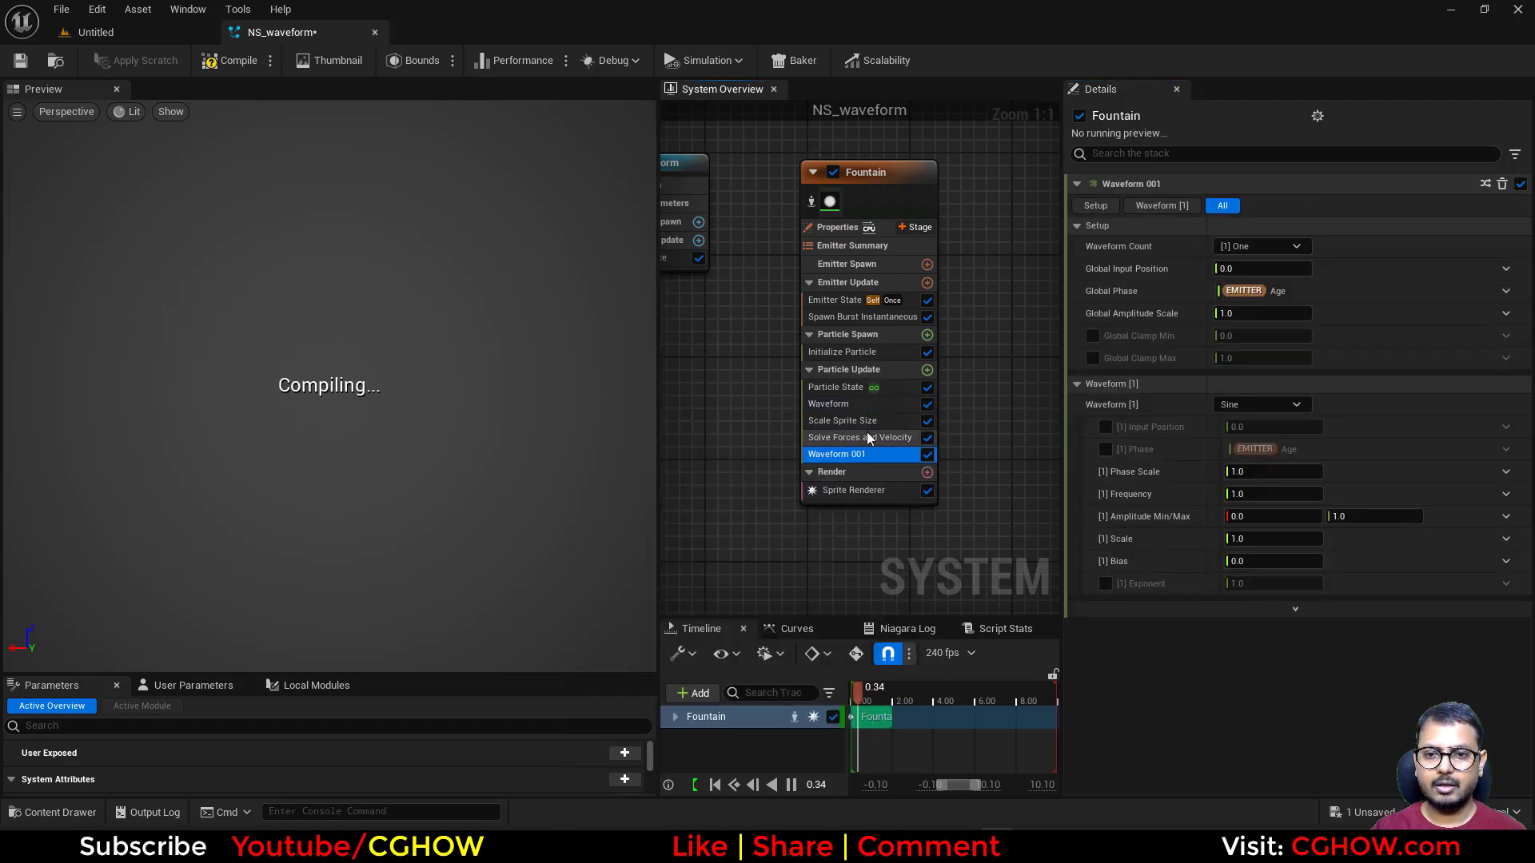
pyautogui.moveTo(833, 457); pyautogui.dragTo(870, 413)
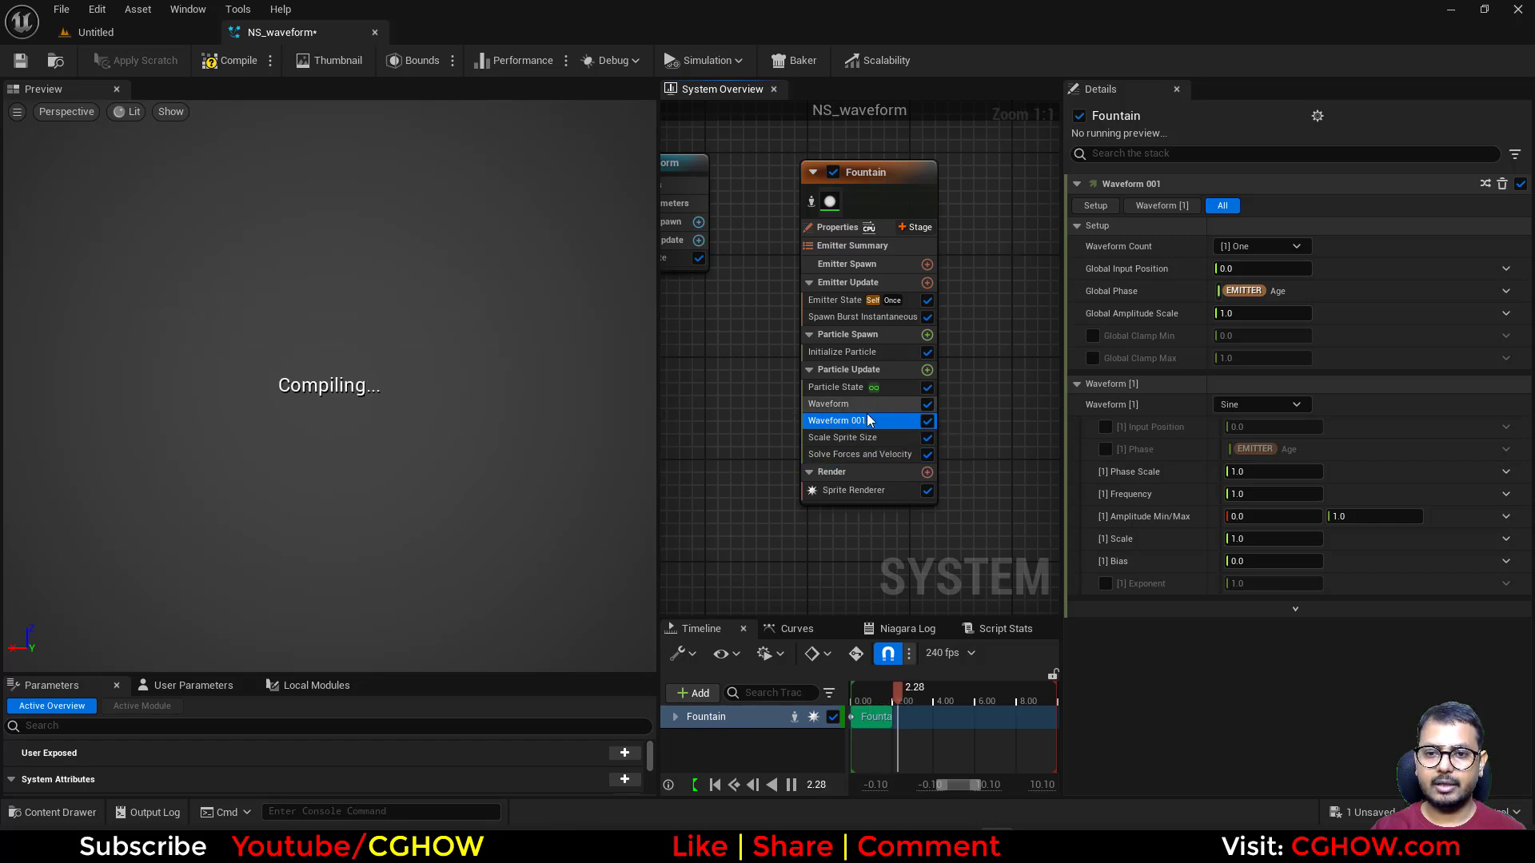
# - Look up the waveform inputs available for the Scale Factor Y and delete the Waveform 001 module
pyautogui.click(867, 439)
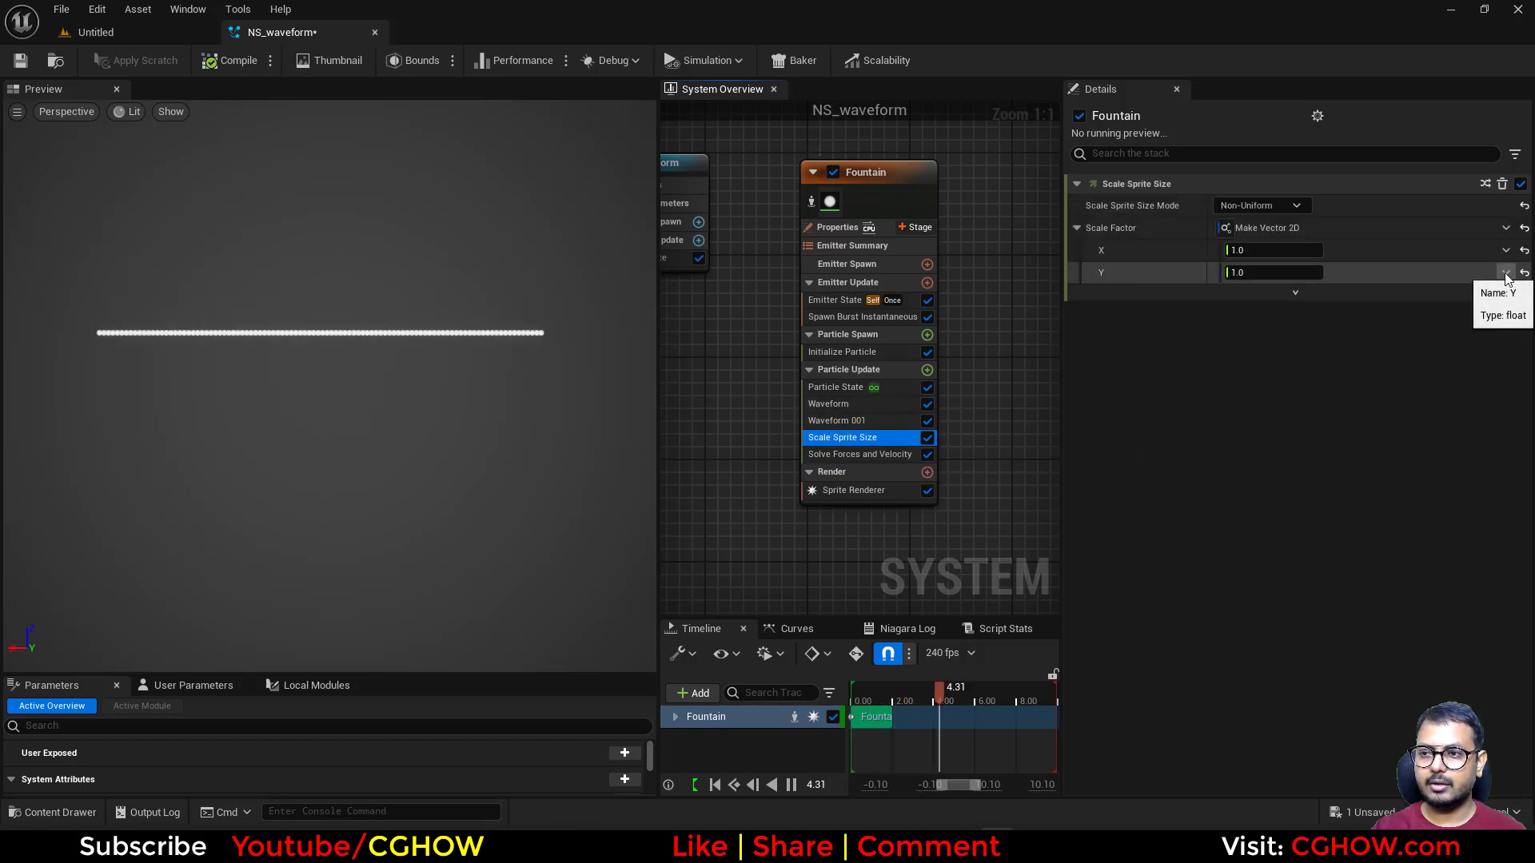
pyautogui.click(1507, 274)
pyautogui.write('wave')
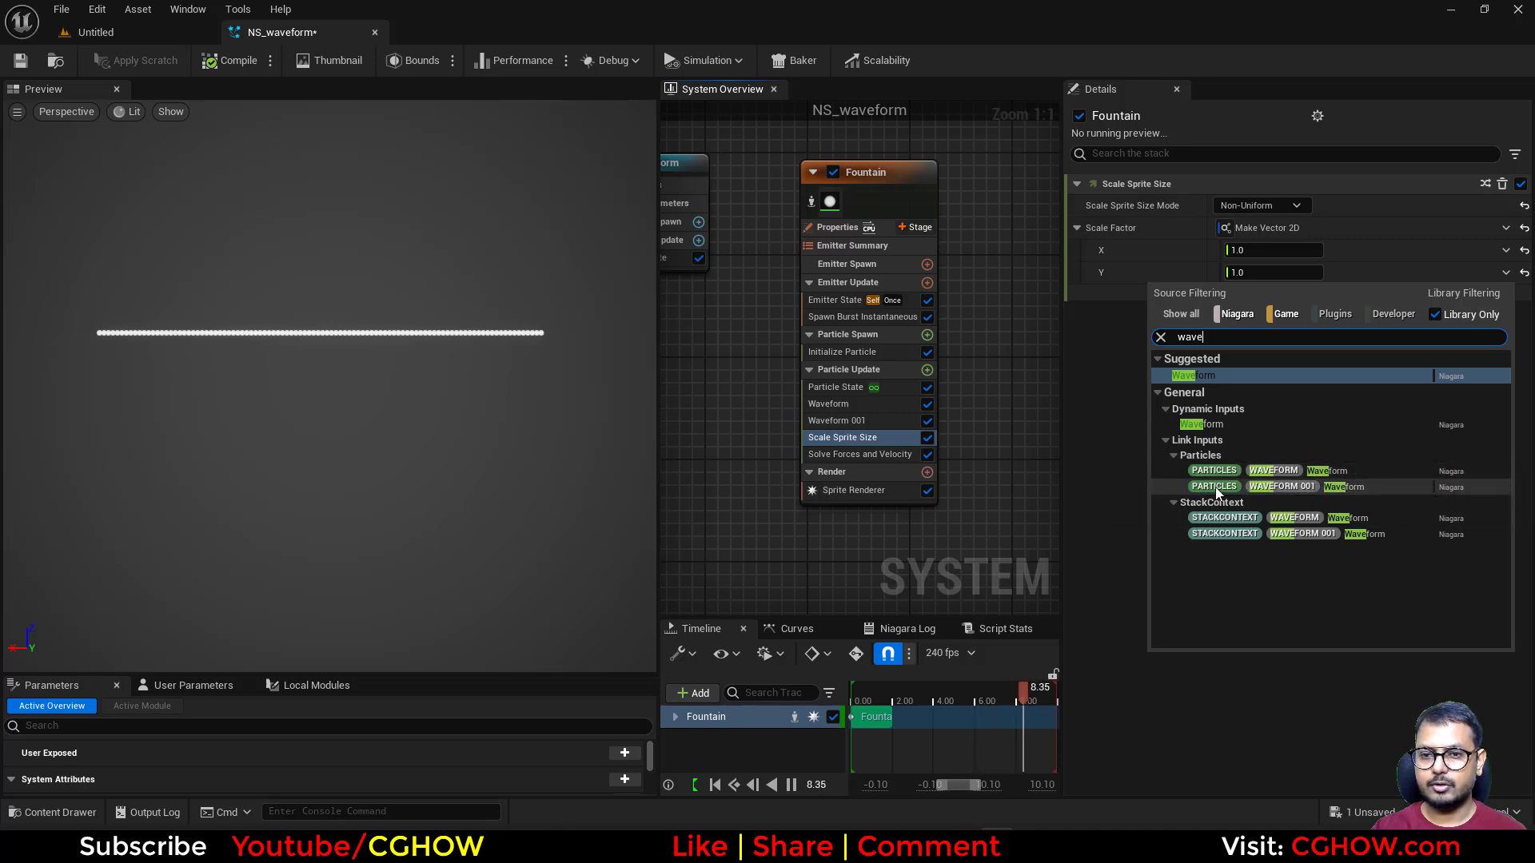
pyautogui.click(853, 420)
pyautogui.press('Delete')
# - Link the Scale Factor Y in Scale Sprite Size to the Particles Waveform output
pyautogui.click(876, 420)
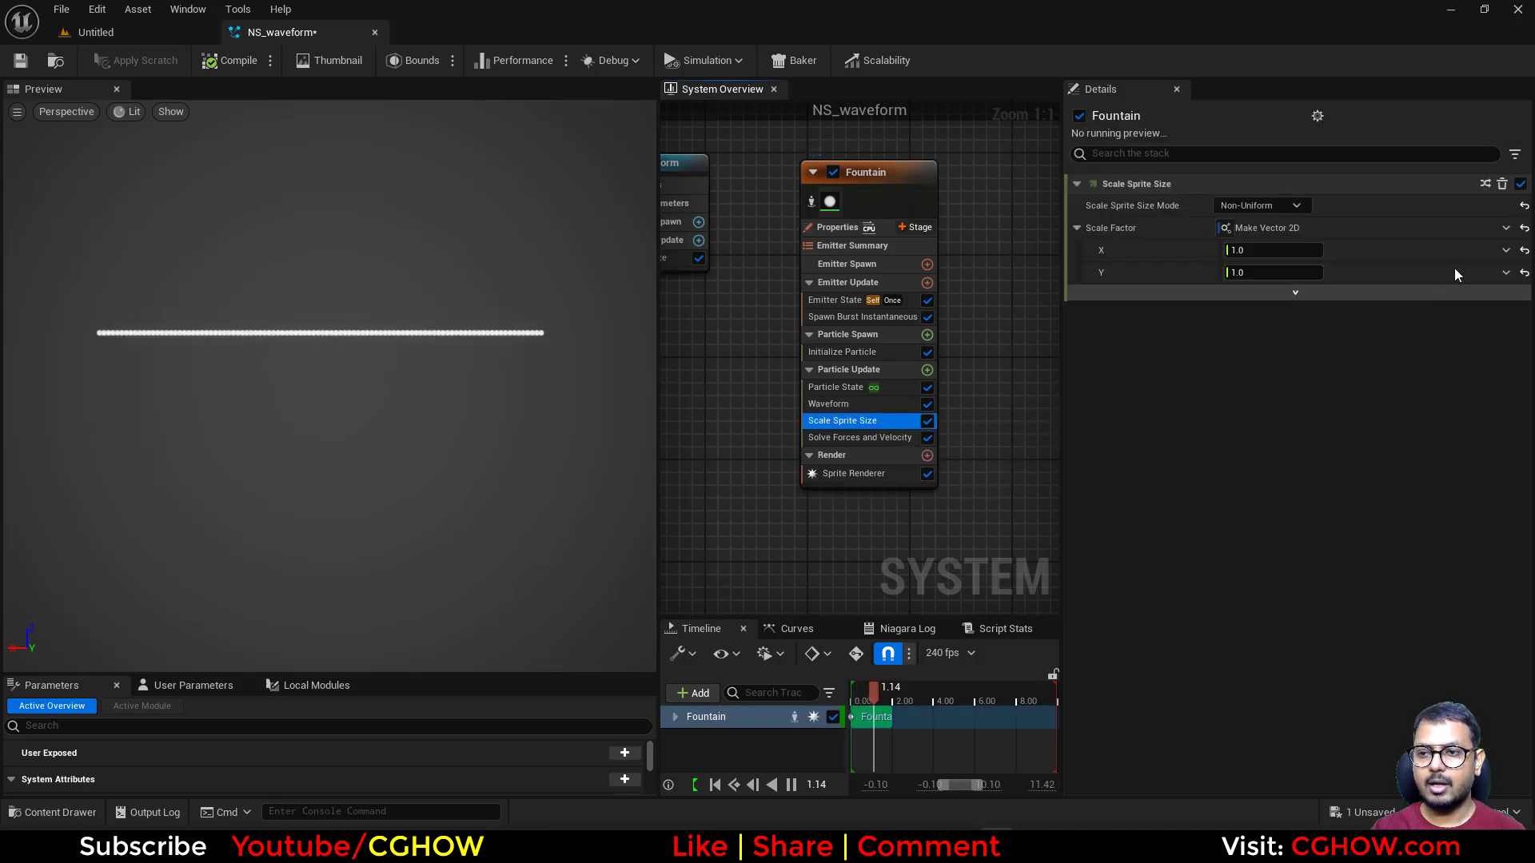
pyautogui.click(1507, 273)
pyautogui.click(1263, 462)
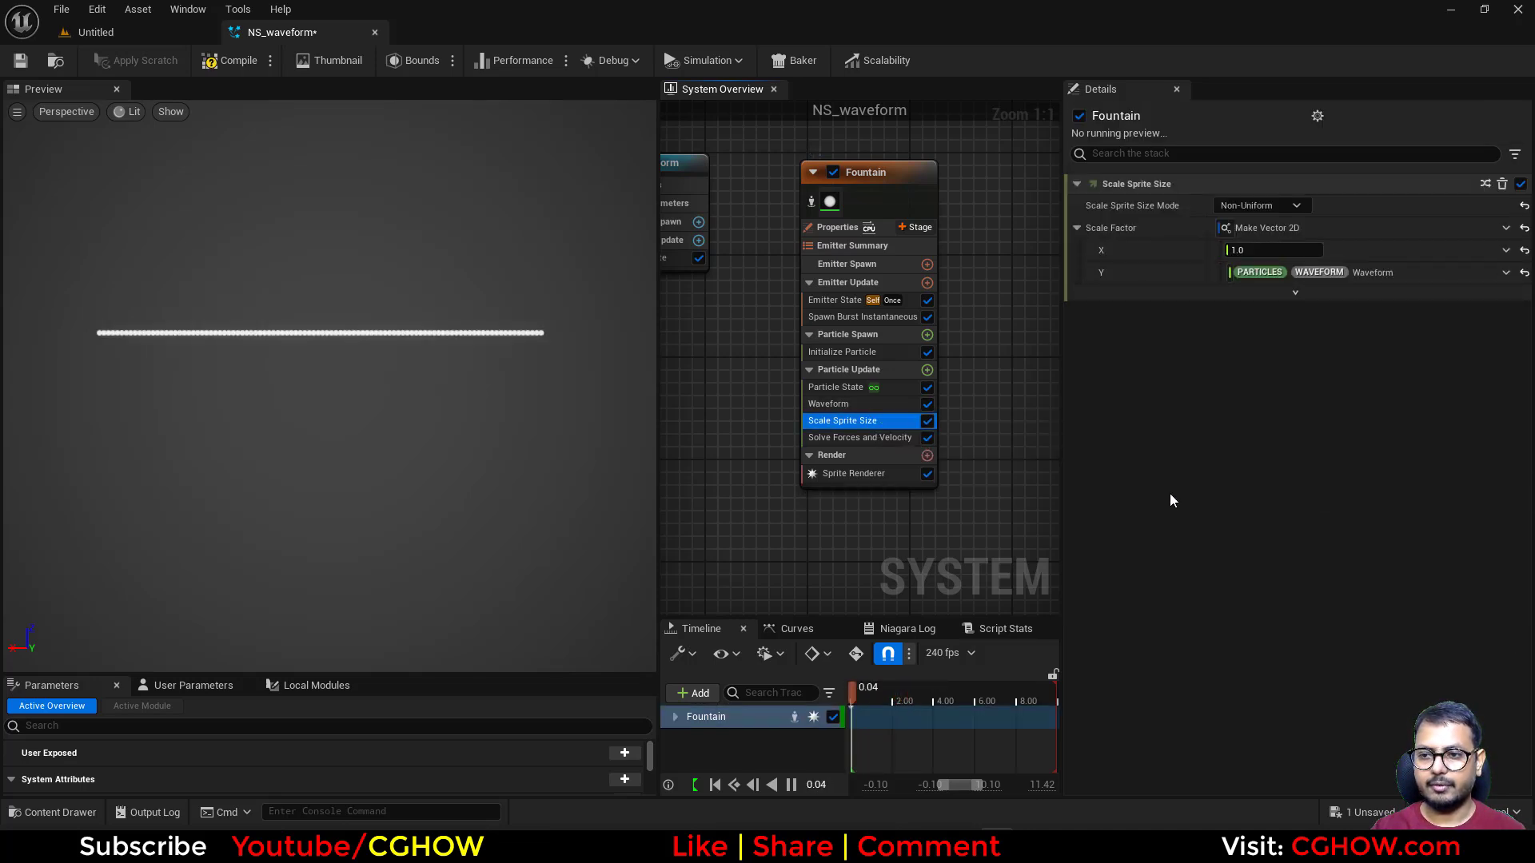
# - Enable [1] Phase in the Waveform module and drive it with Return Normalized Exec Index
pyautogui.click(853, 409)
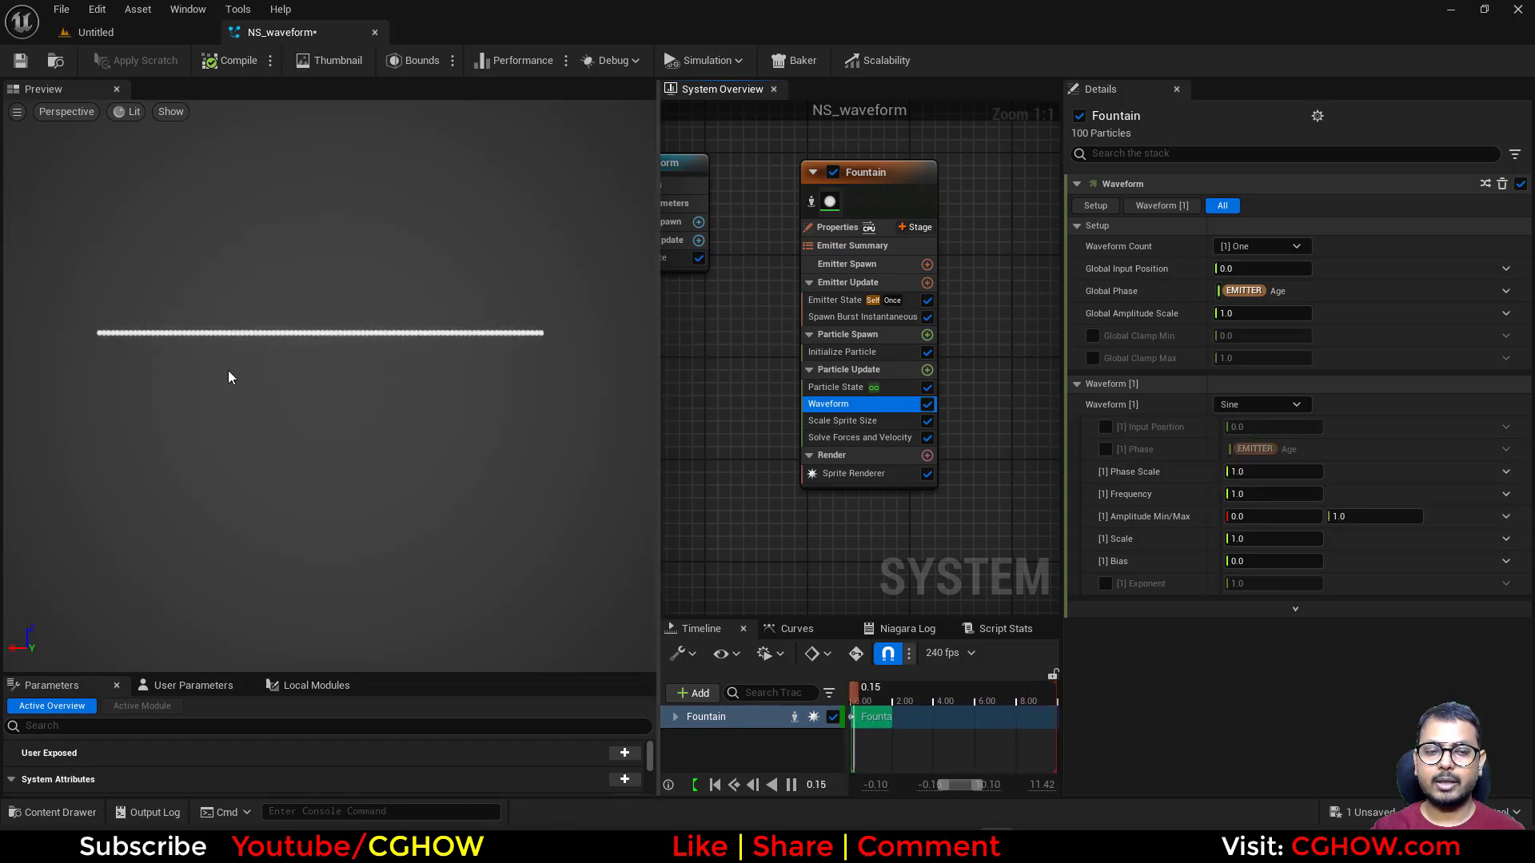
pyautogui.click(1106, 449)
pyautogui.click(1507, 452)
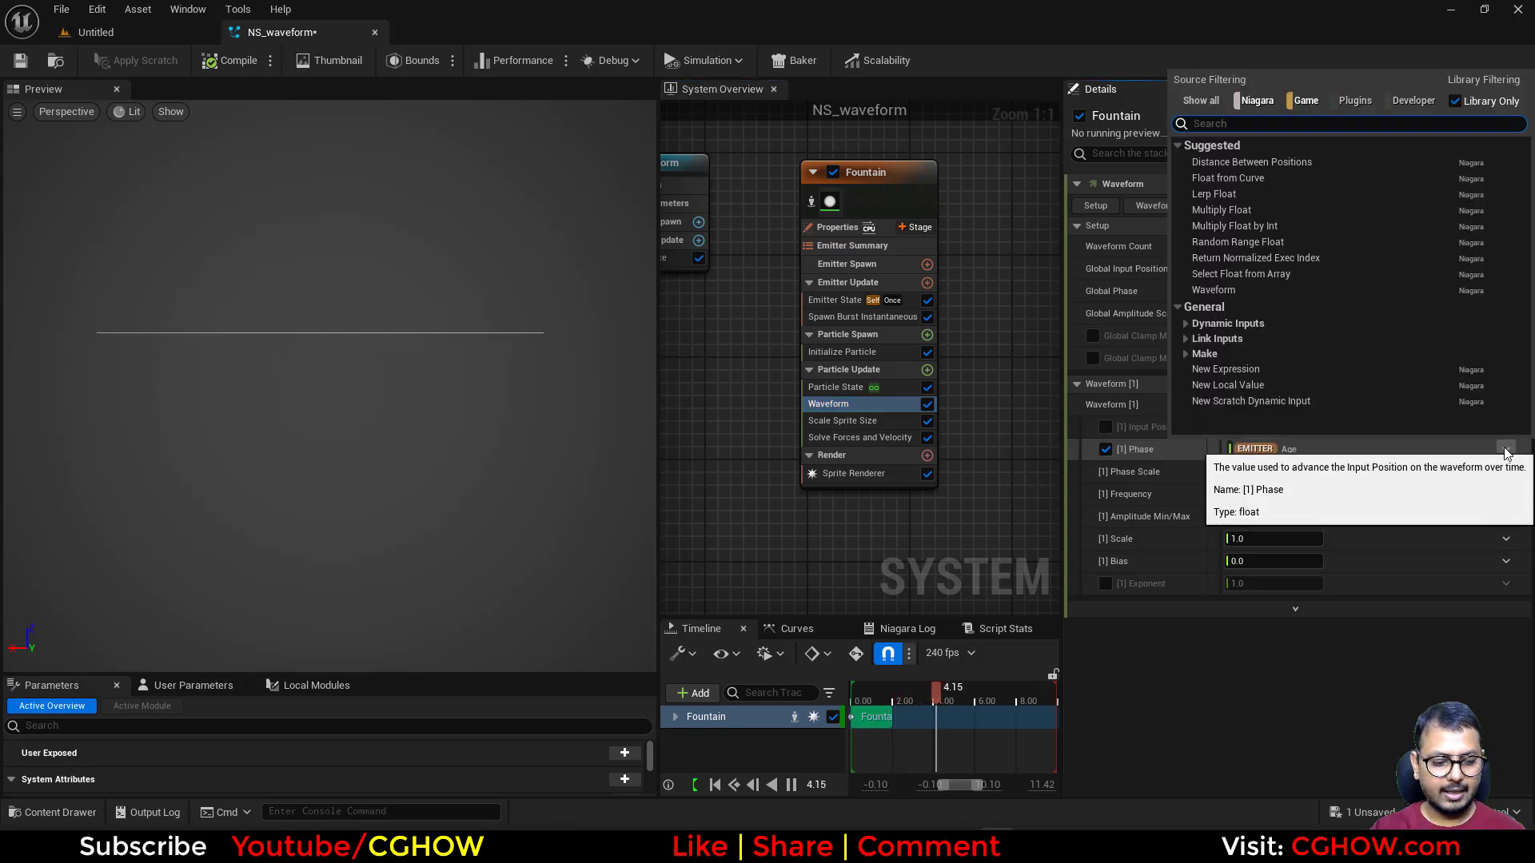
pyautogui.write('exe')
pyautogui.click(1299, 164)
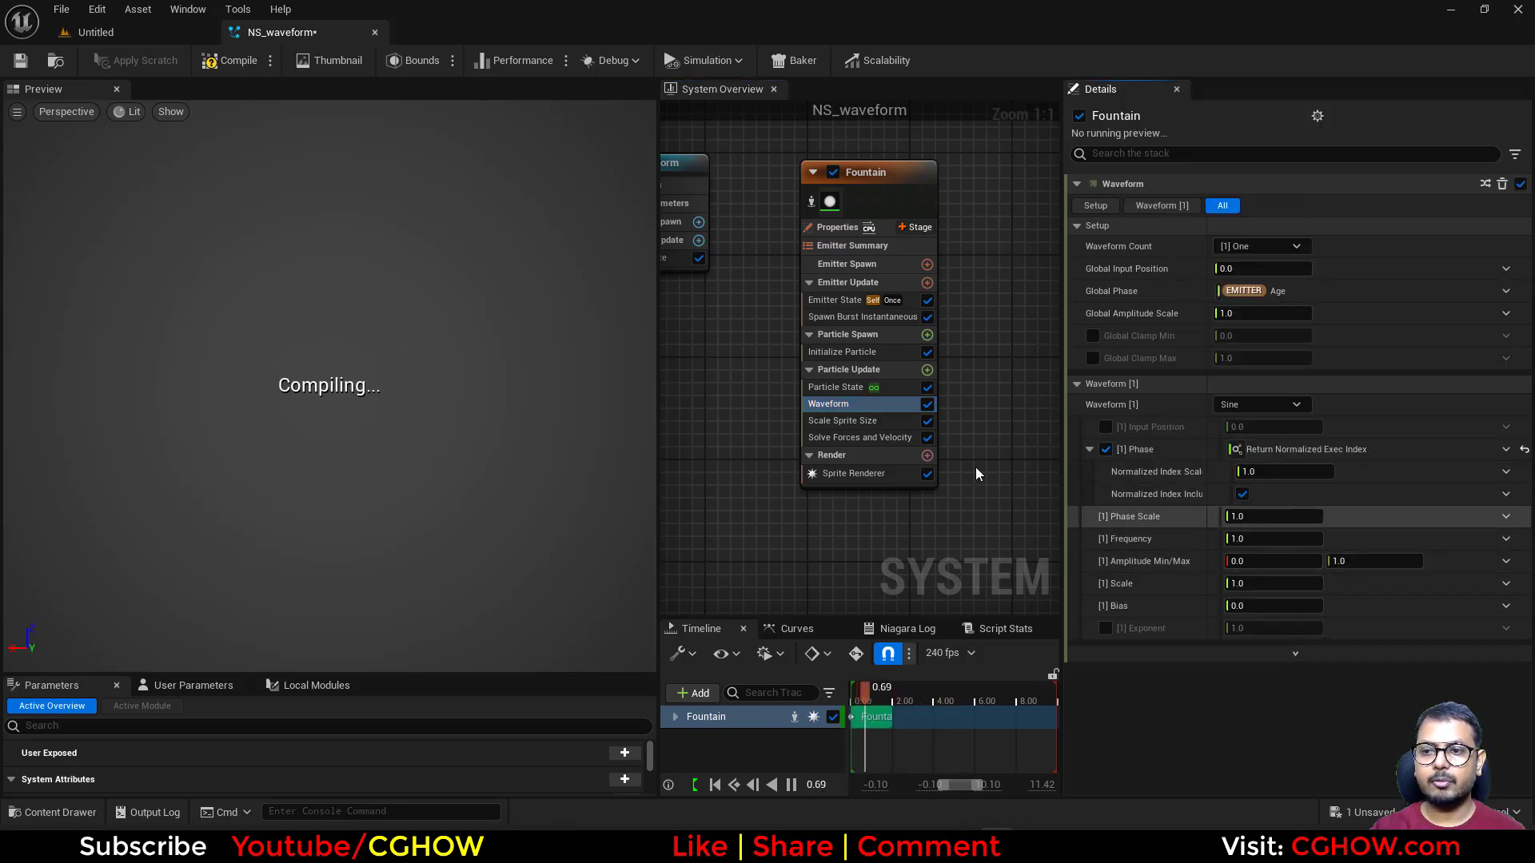
# - Pause the simulation and set the waveform's [1] Scale to about 16.62 and [1] Bias to about 8.40
pyautogui.click(792, 786)
pyautogui.click(1311, 587)
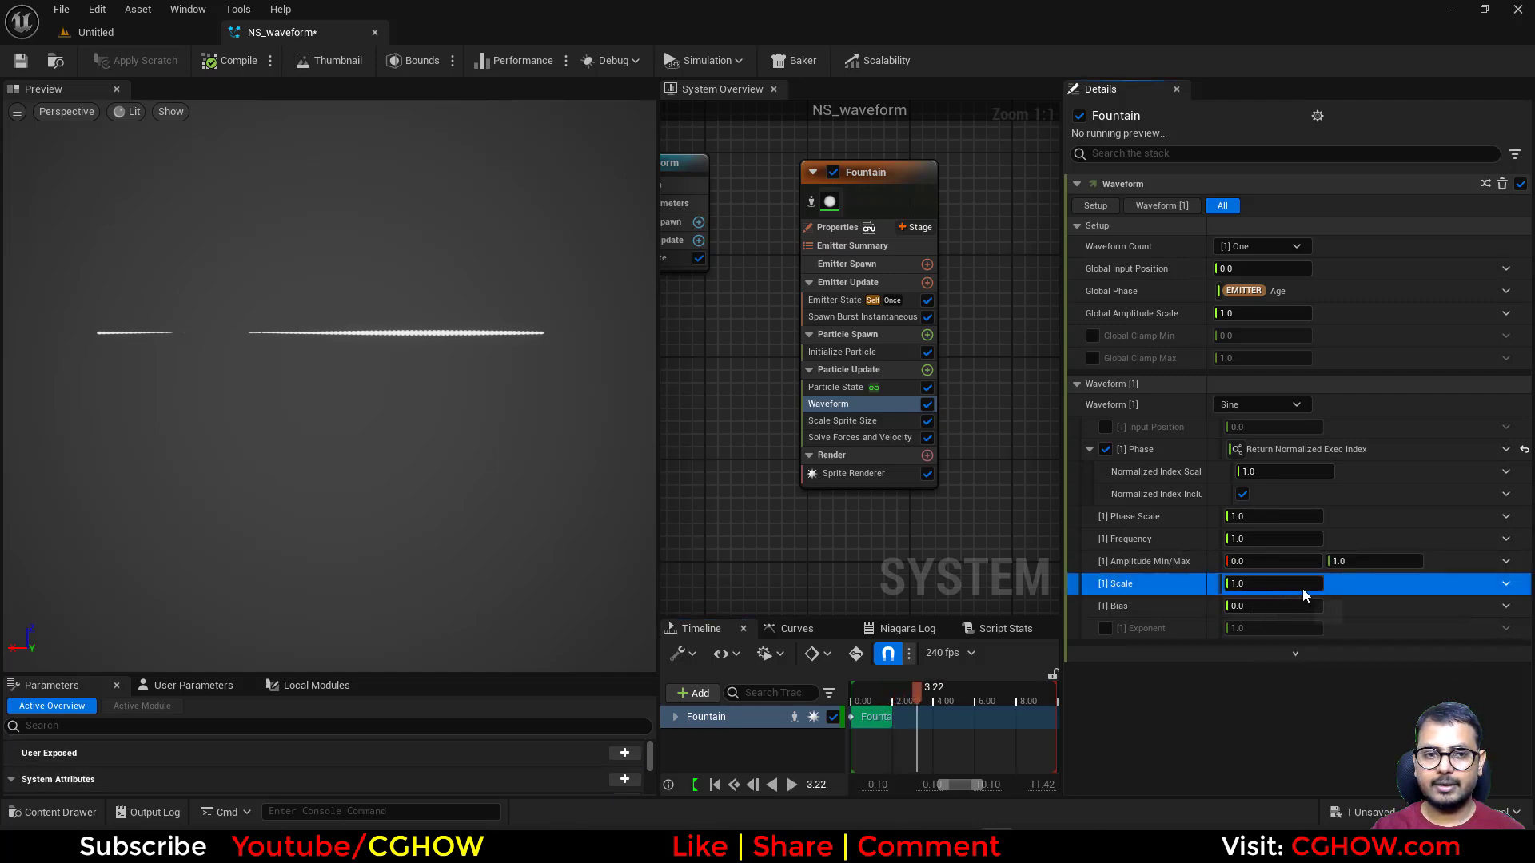
pyautogui.moveTo(1279, 585)
pyautogui.mouseDown()
pyautogui.moveTo(1319, 586)
pyautogui.moveTo(1270, 592)
pyautogui.moveTo(1276, 608)
pyautogui.mouseUp()
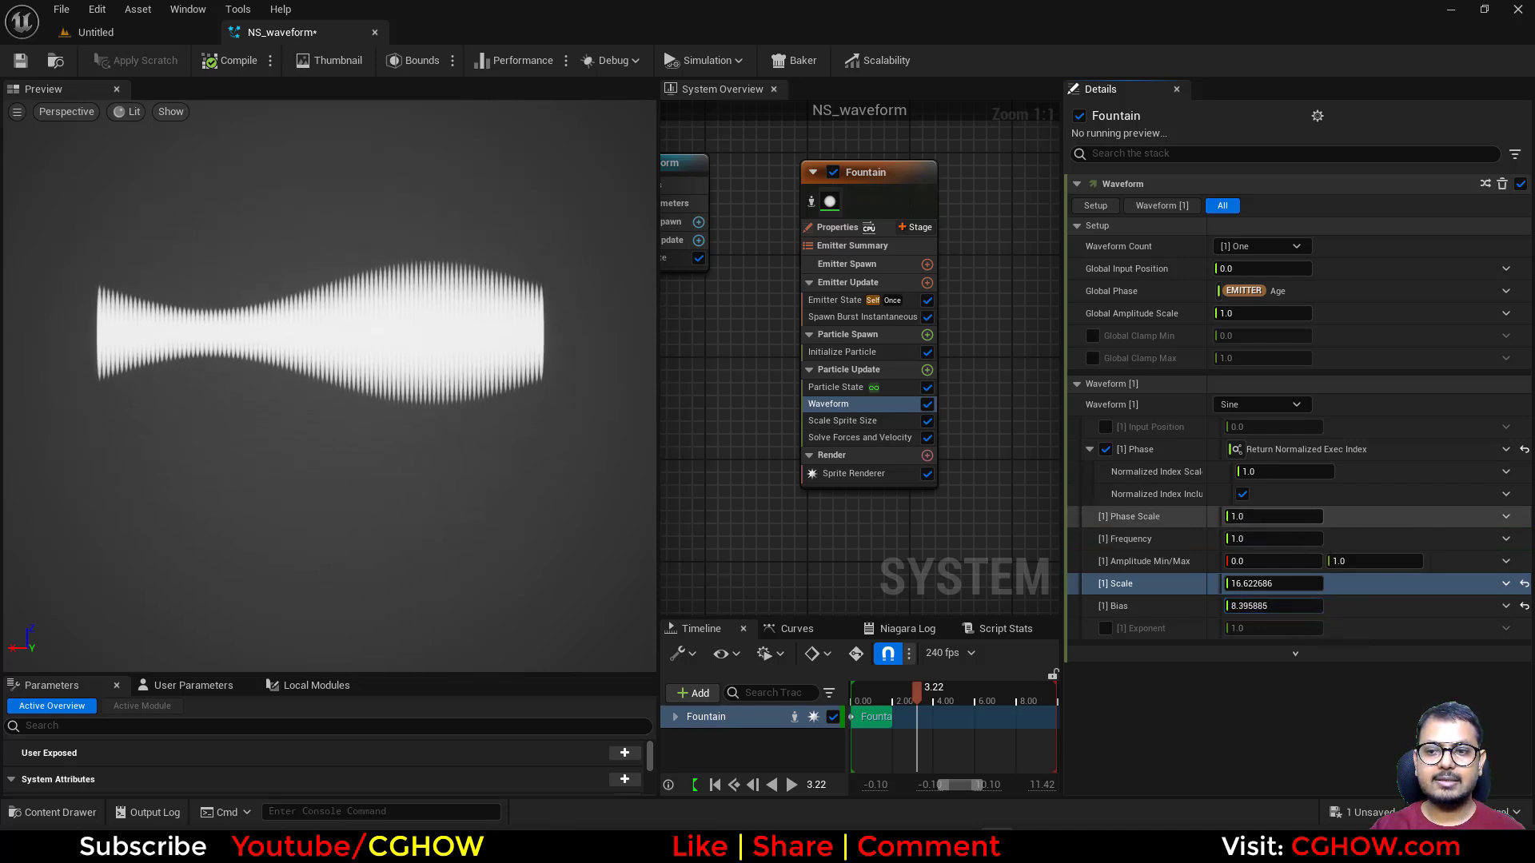
# - Set the waveform's [1] Phase Scale to about 3.87 and [1] Frequency to about 0.63
pyautogui.moveTo(1271, 516); pyautogui.dragTo(1280, 517)
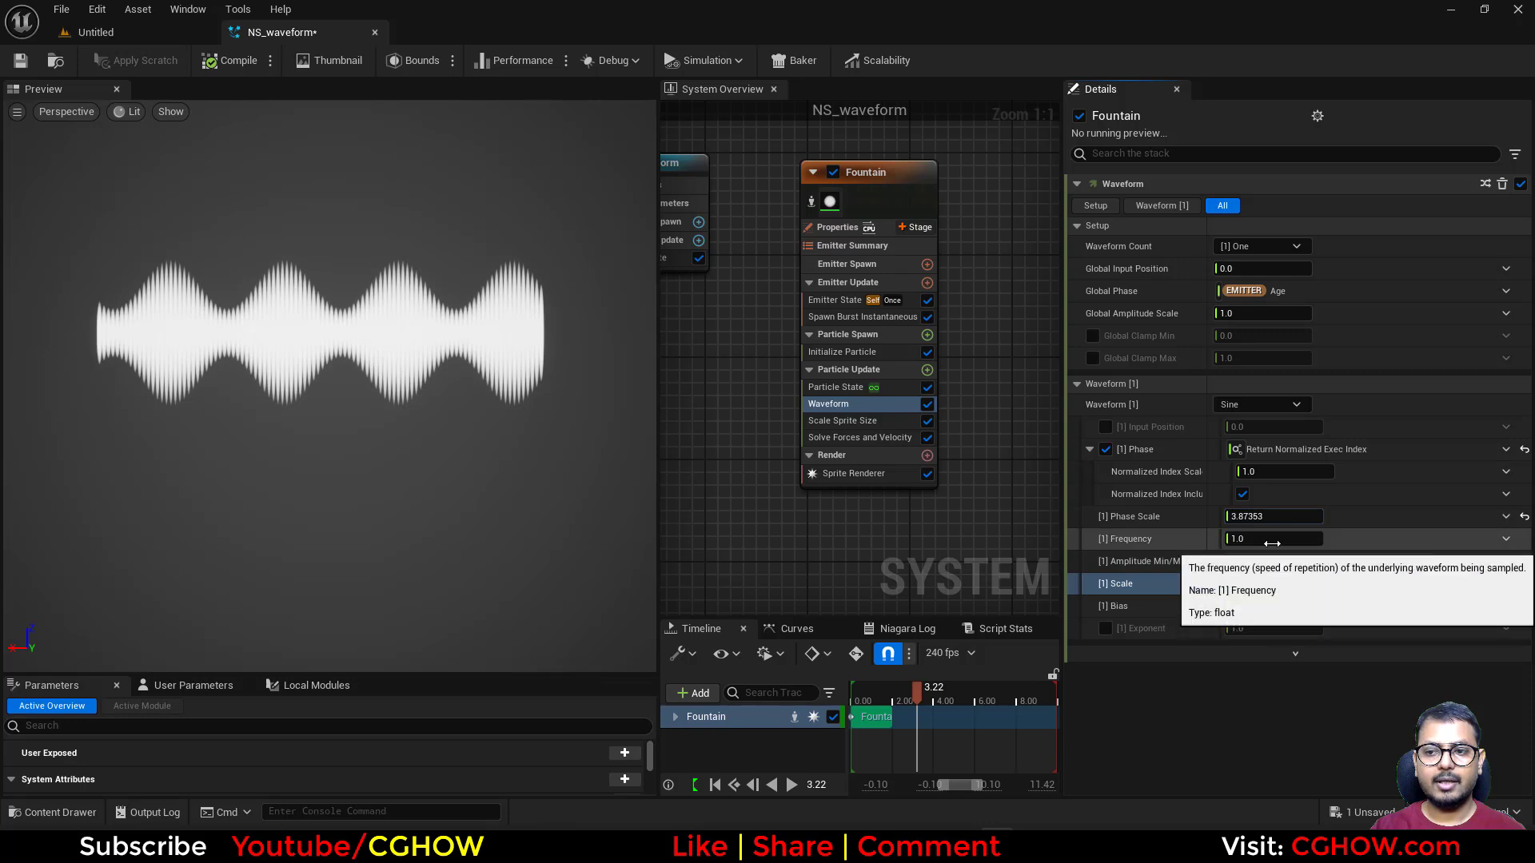
pyautogui.moveTo(1279, 539); pyautogui.dragTo(1244, 538)
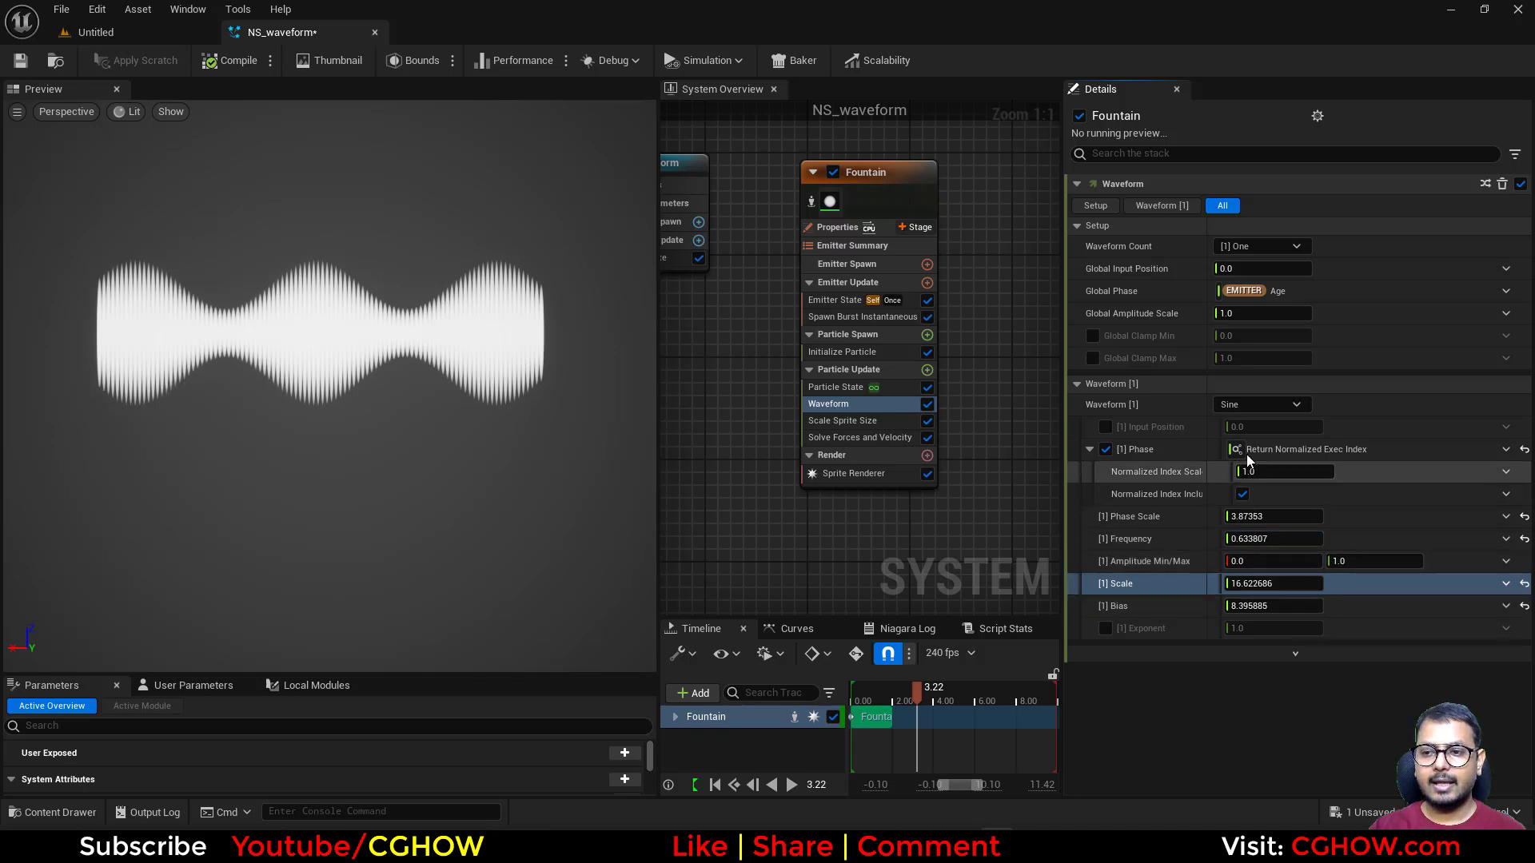
# - Try the Cosine, Pendulum and Square types for Waveform [1]
pyautogui.click(1263, 404)
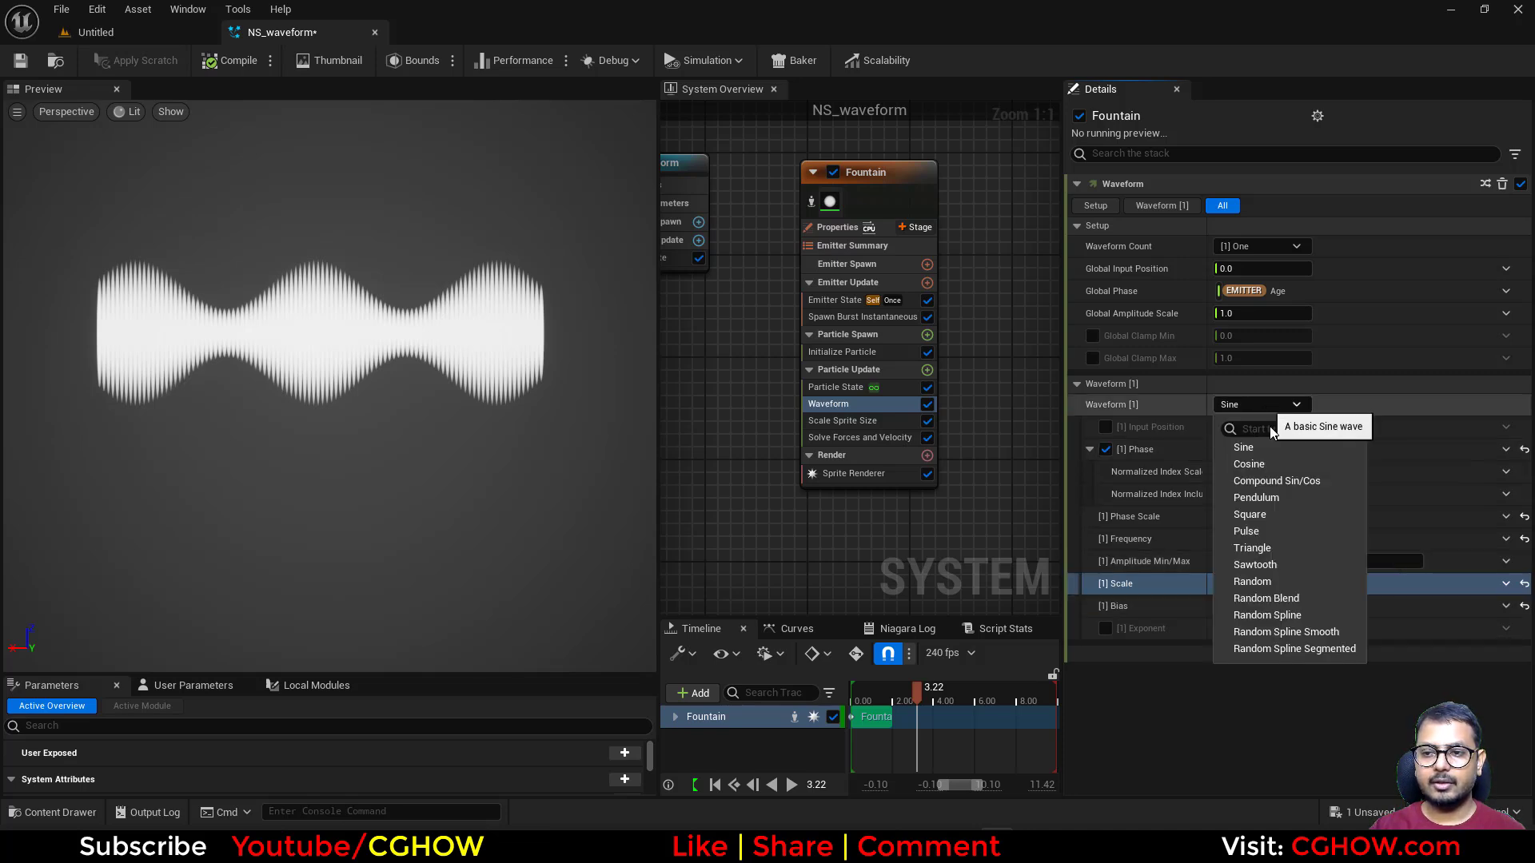
pyautogui.click(1271, 467)
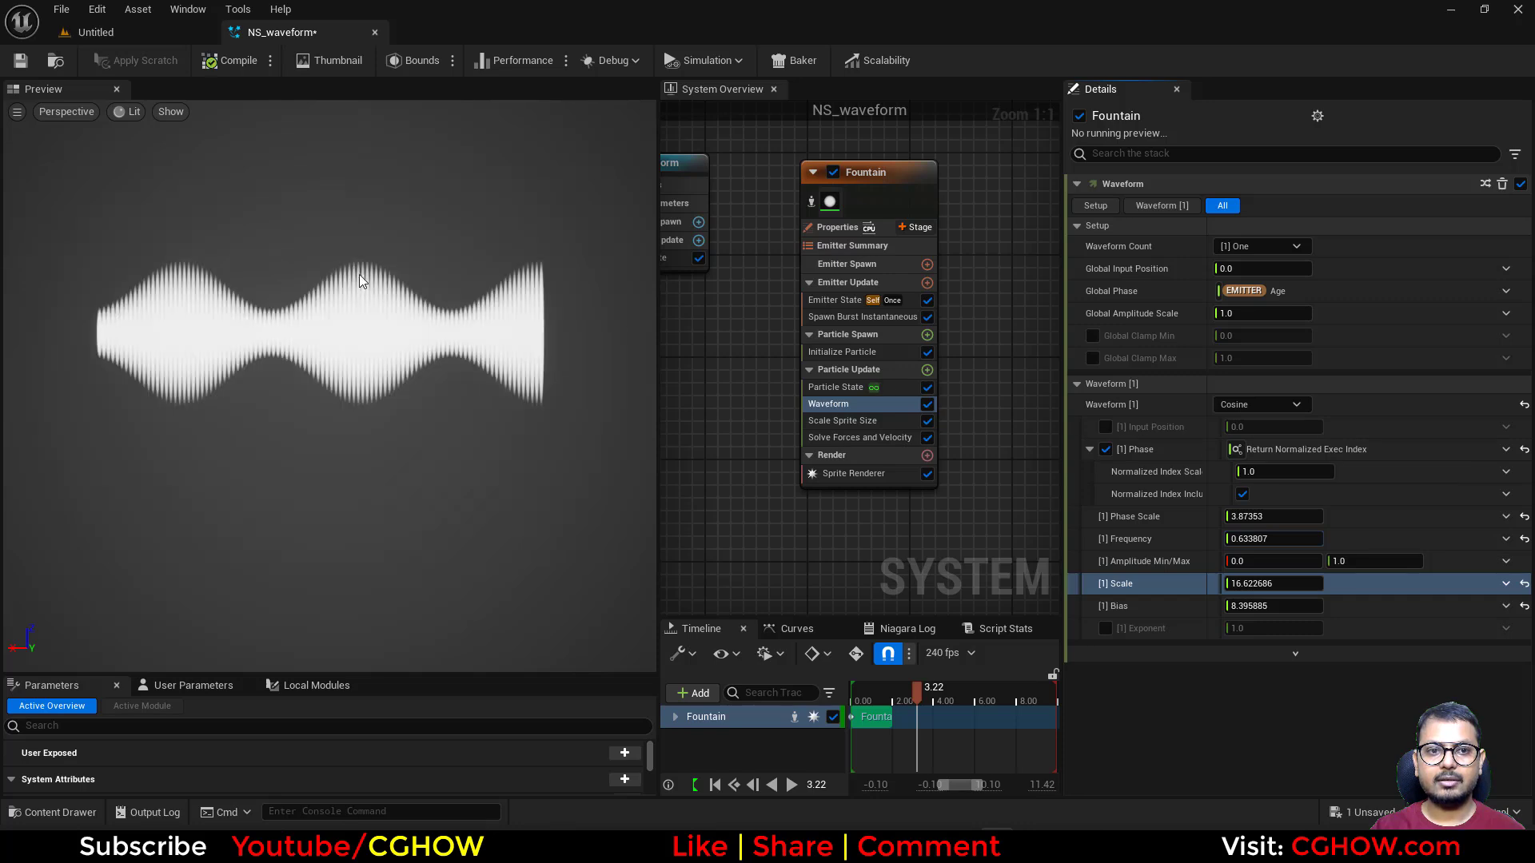
pyautogui.click(1289, 405)
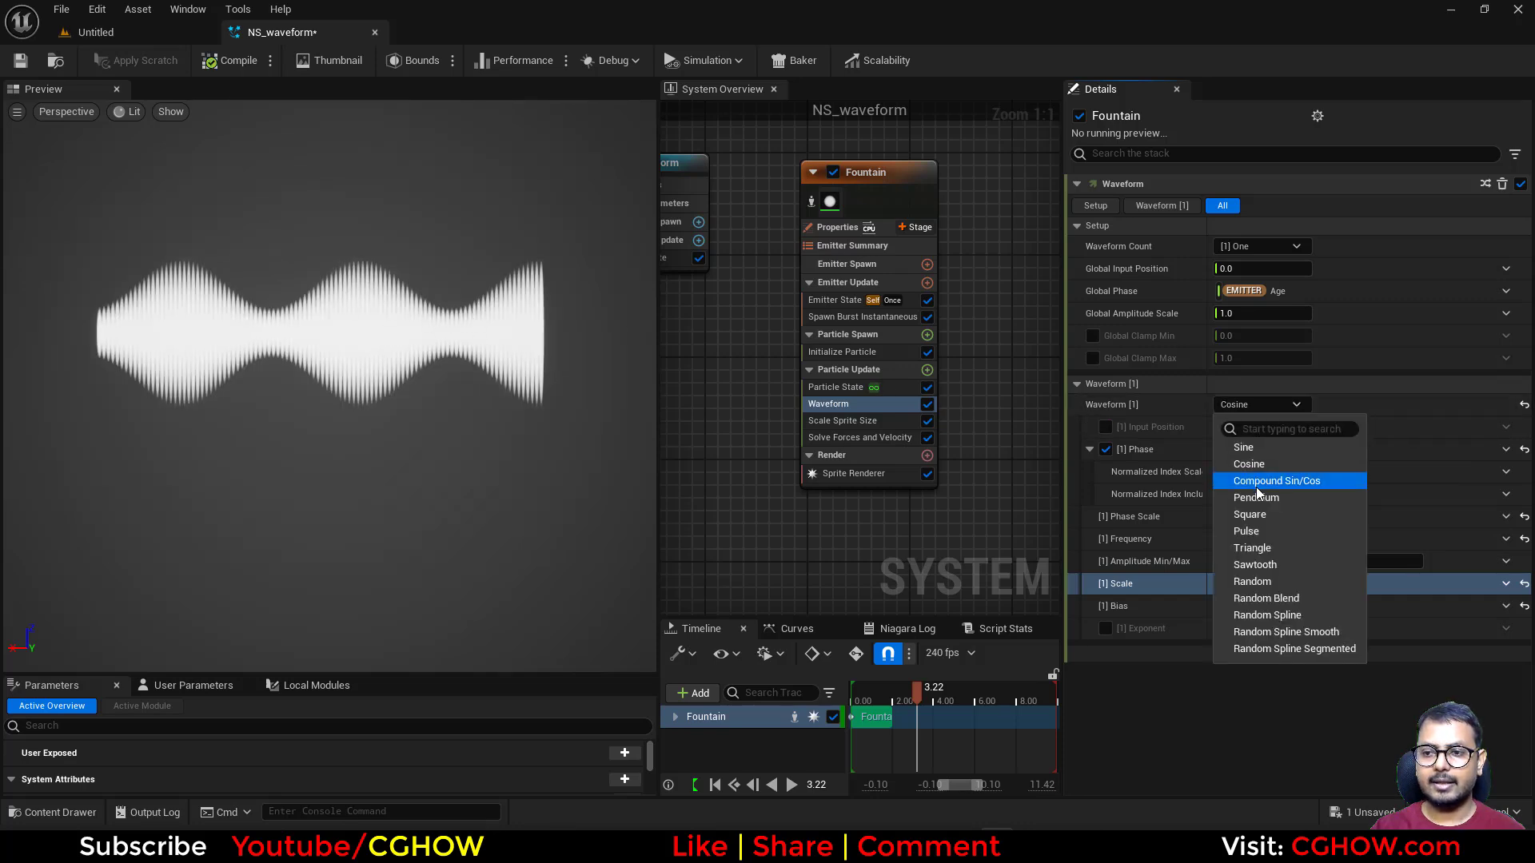
pyautogui.click(1272, 499)
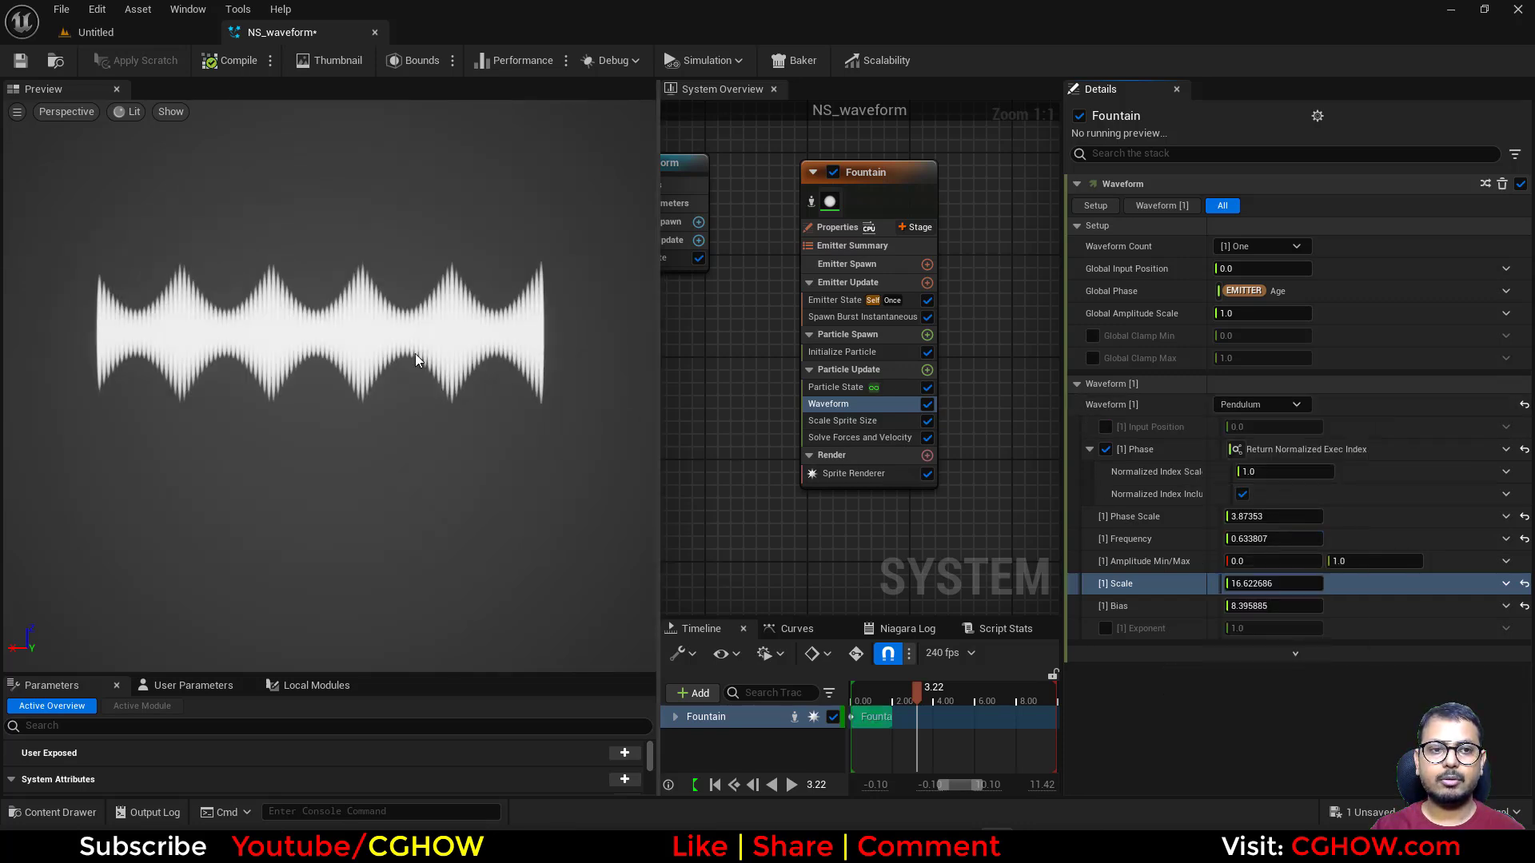
pyautogui.click(1260, 405)
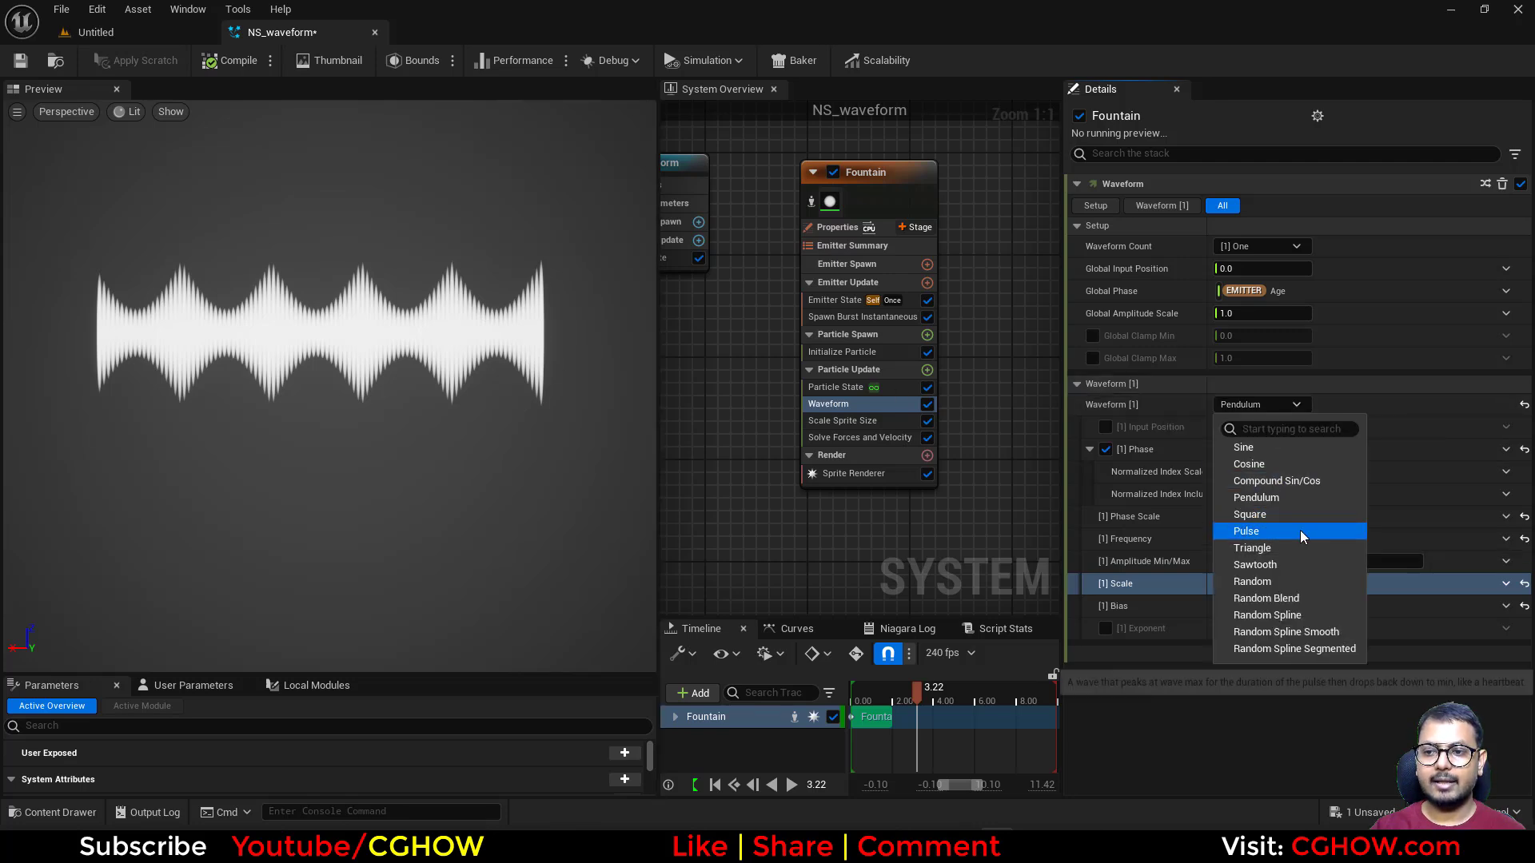
pyautogui.click(1263, 516)
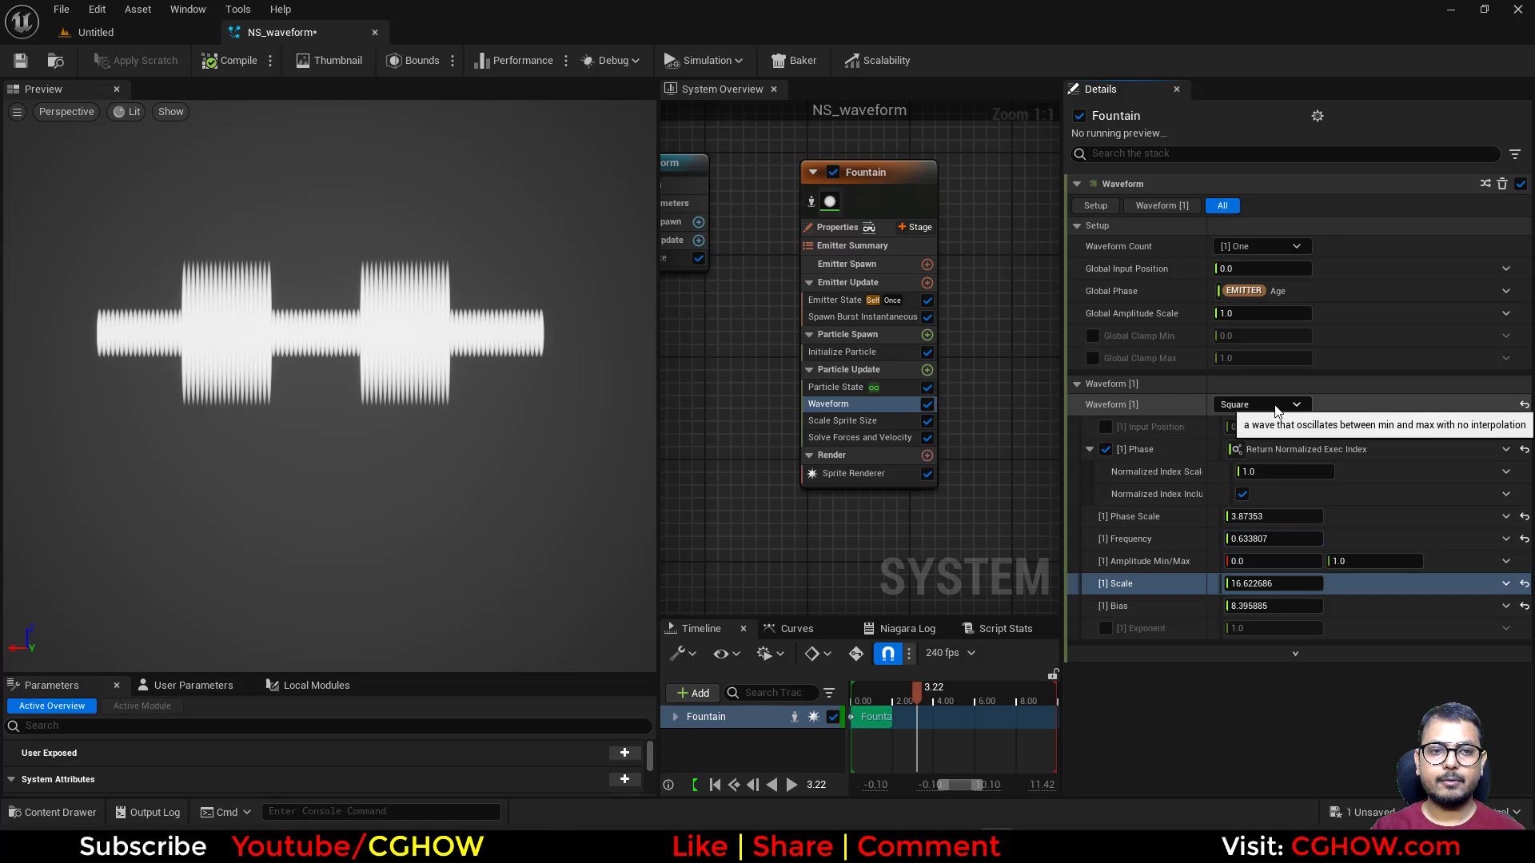
# - Try the Sawtooth and Random types for Waveform [1]
pyautogui.click(1276, 410)
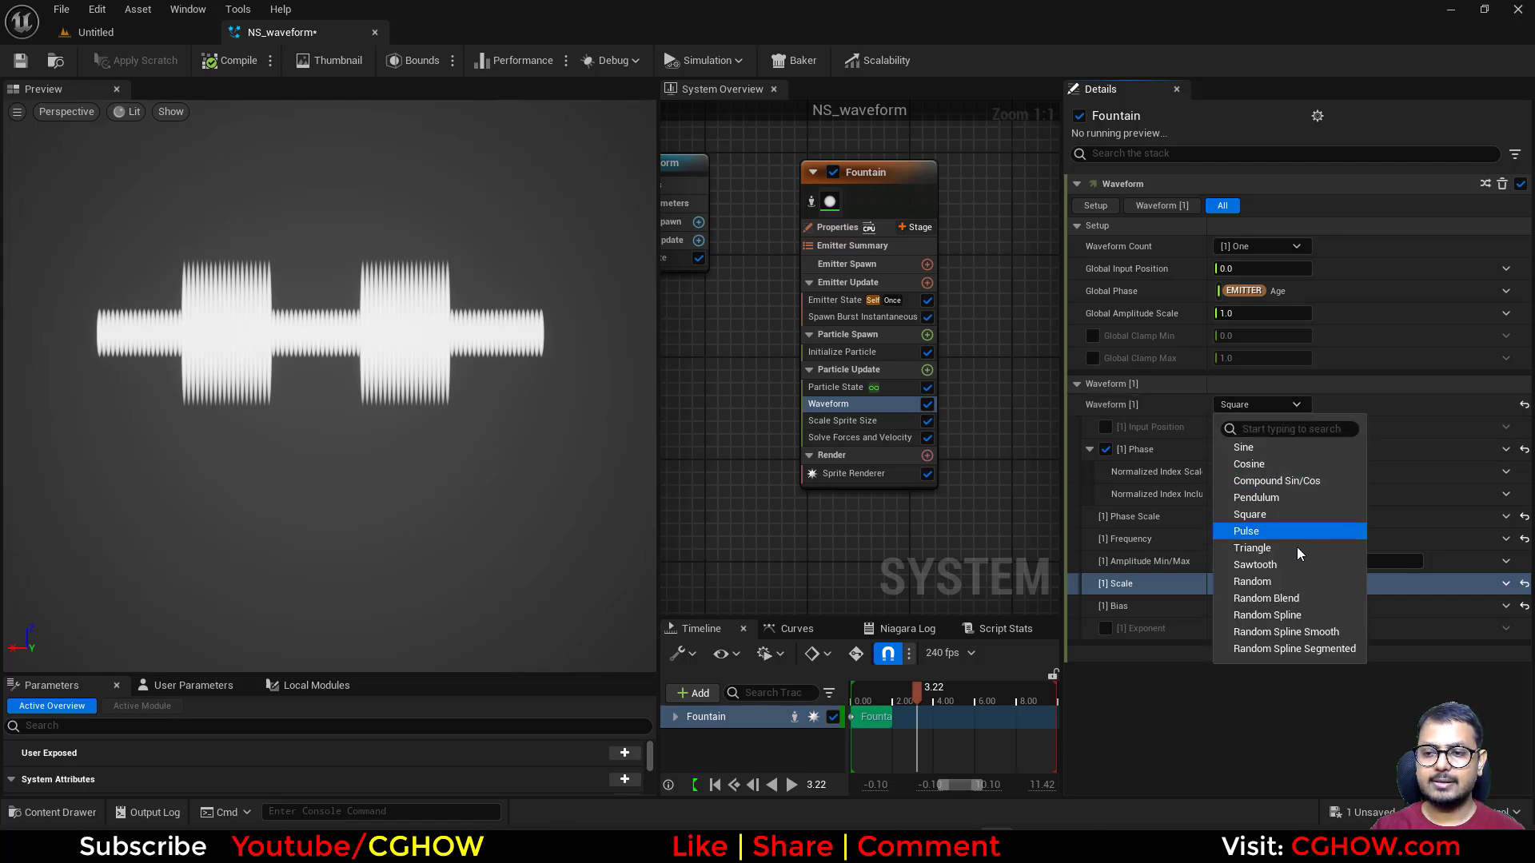
pyautogui.click(1254, 565)
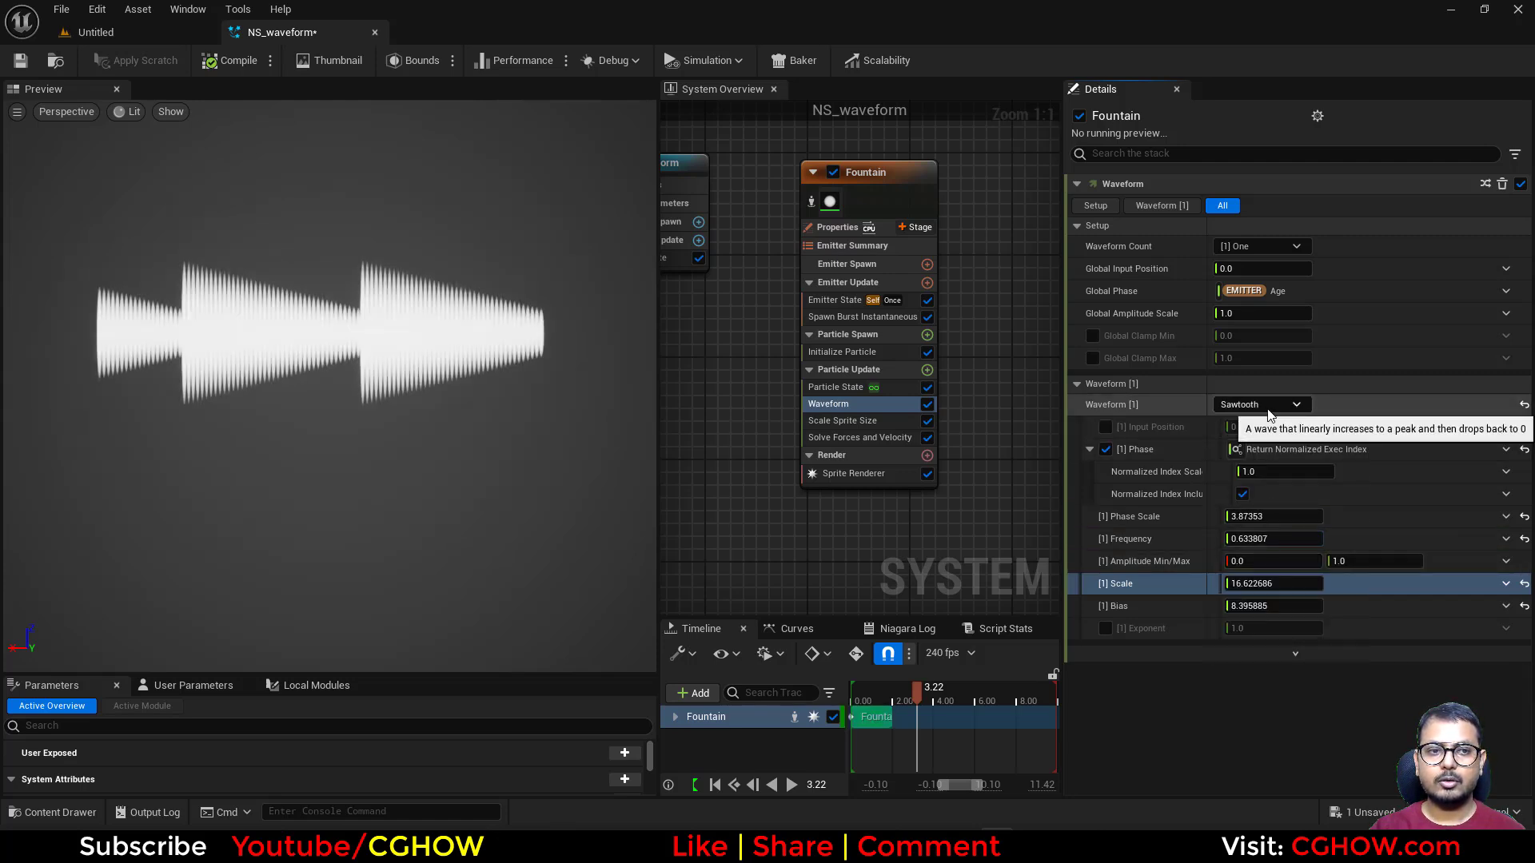
pyautogui.click(1268, 414)
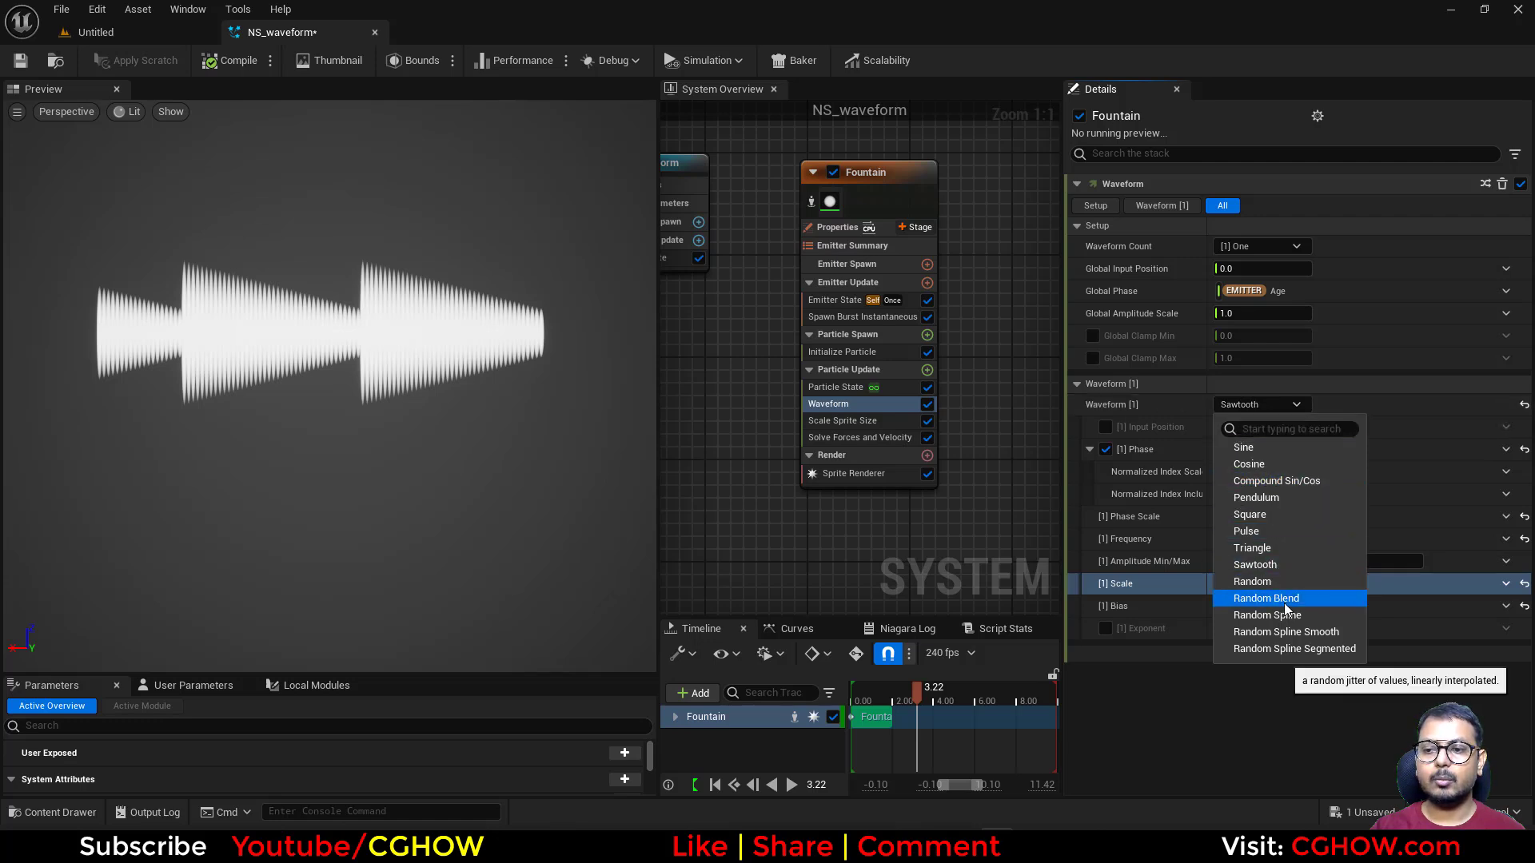
pyautogui.click(1271, 582)
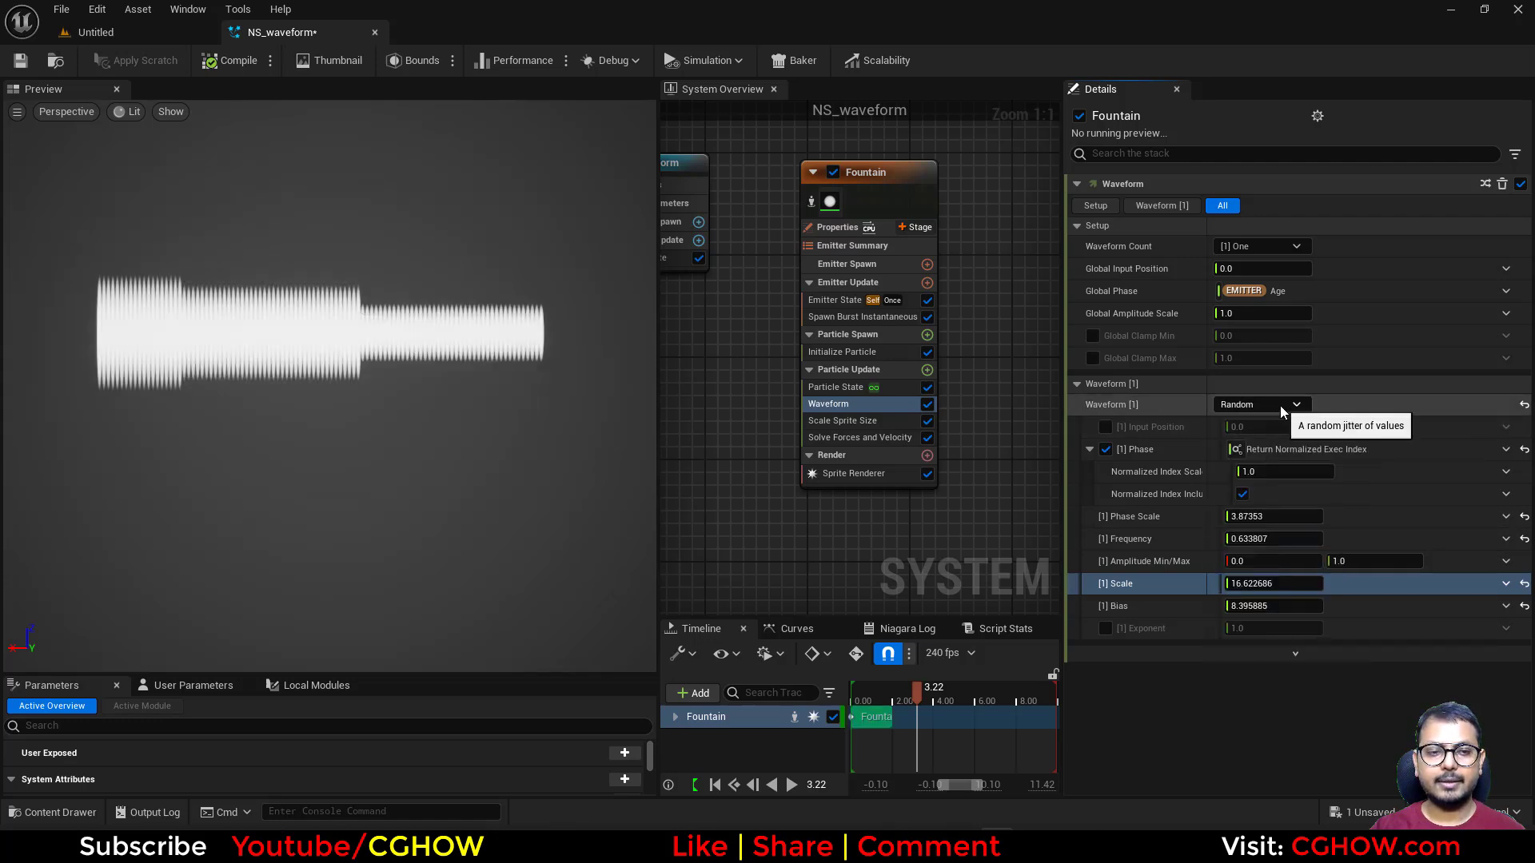
pyautogui.click(1272, 405)
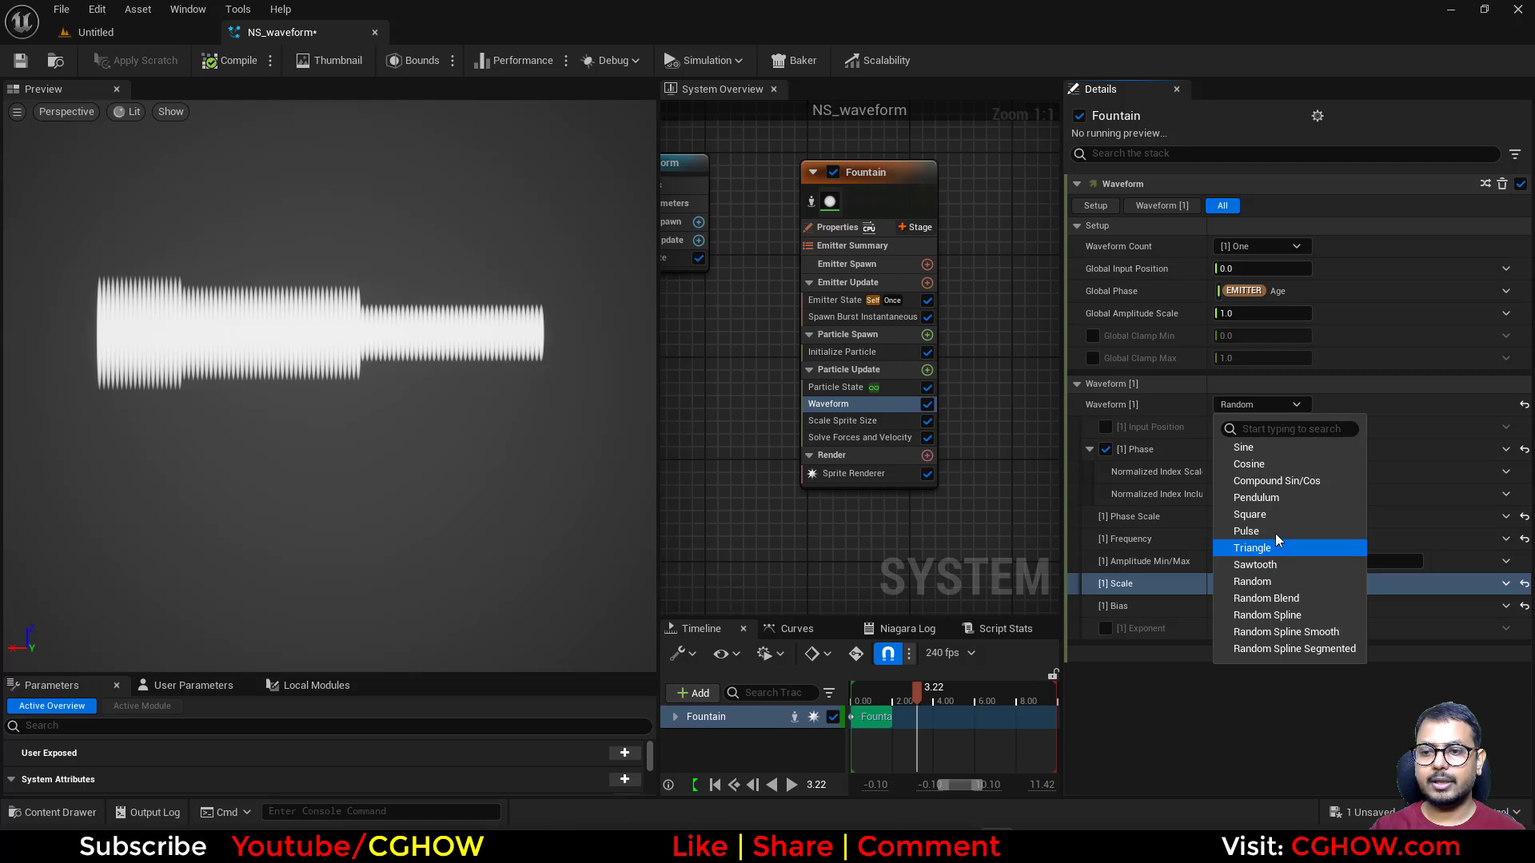
pyautogui.click(1287, 564)
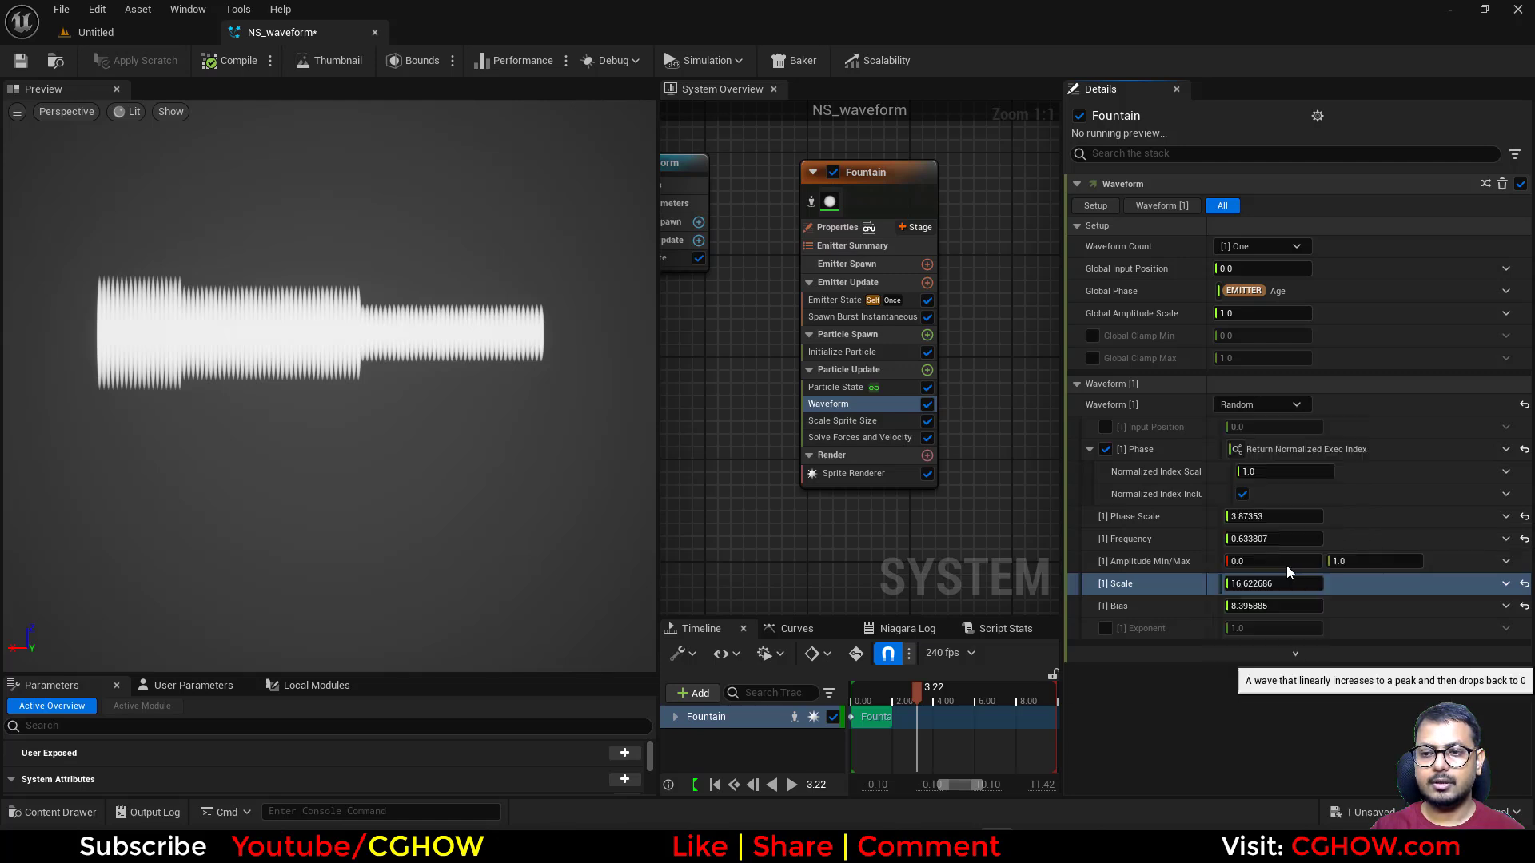
# - Set Waveform [1] to the Pendulum type and its [1] Frequency to about 0.37
pyautogui.click(1271, 405)
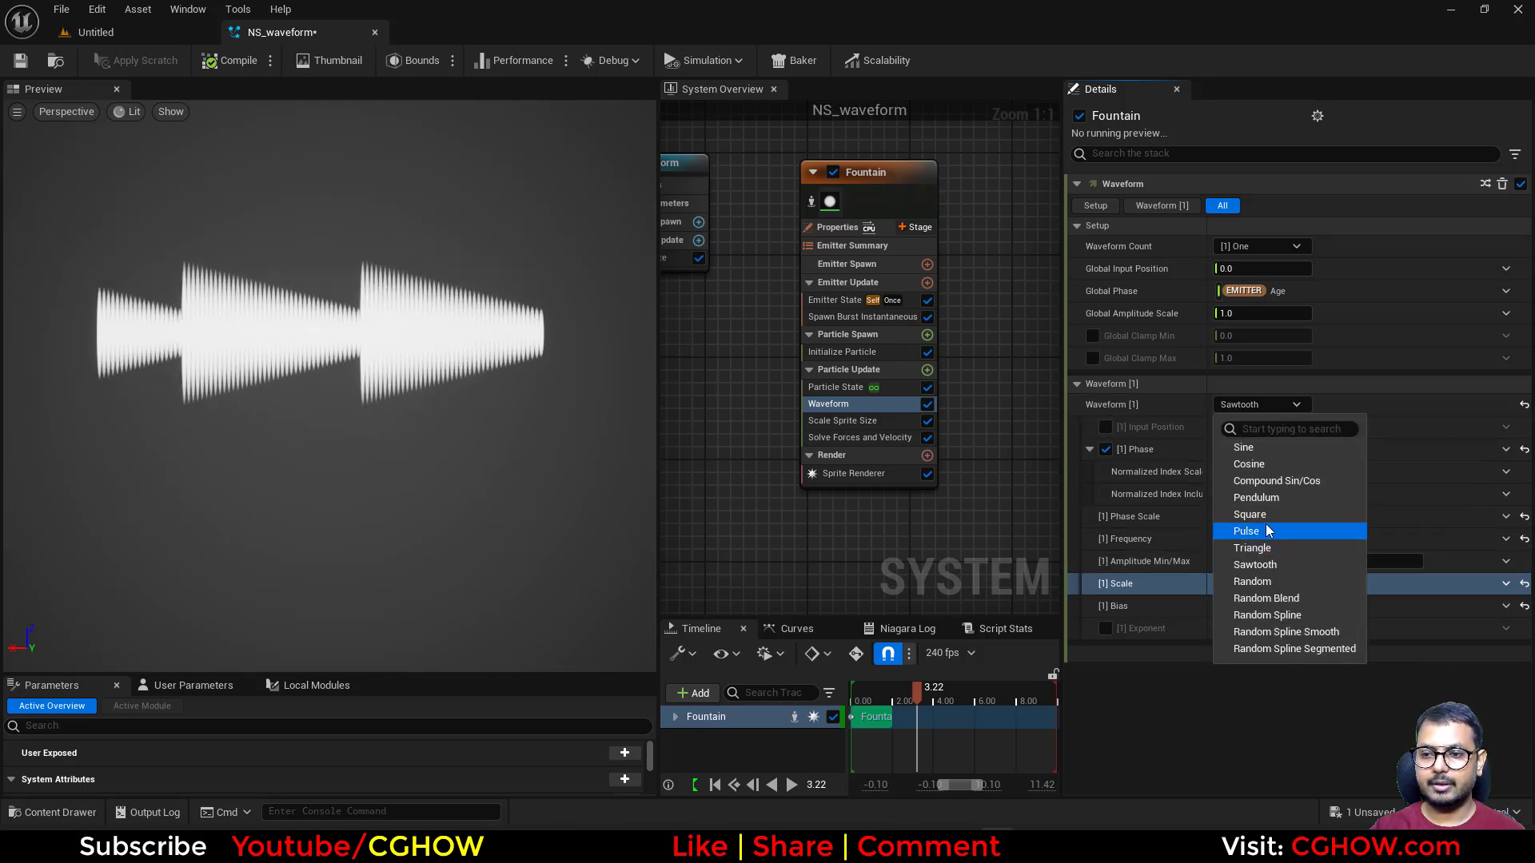
pyautogui.click(1278, 497)
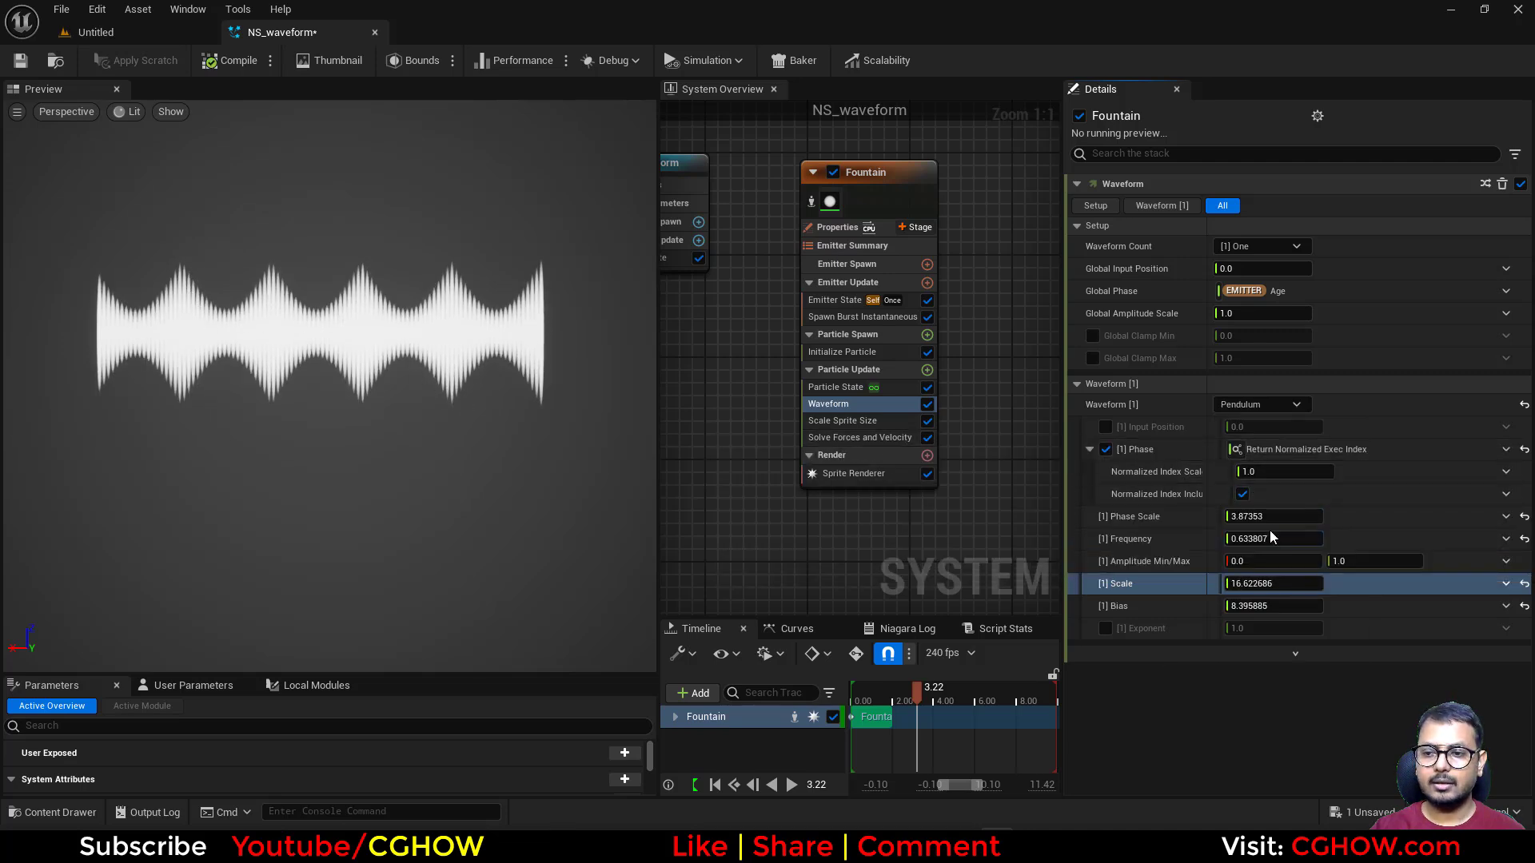
pyautogui.moveTo(1281, 539); pyautogui.dragTo(1238, 538)
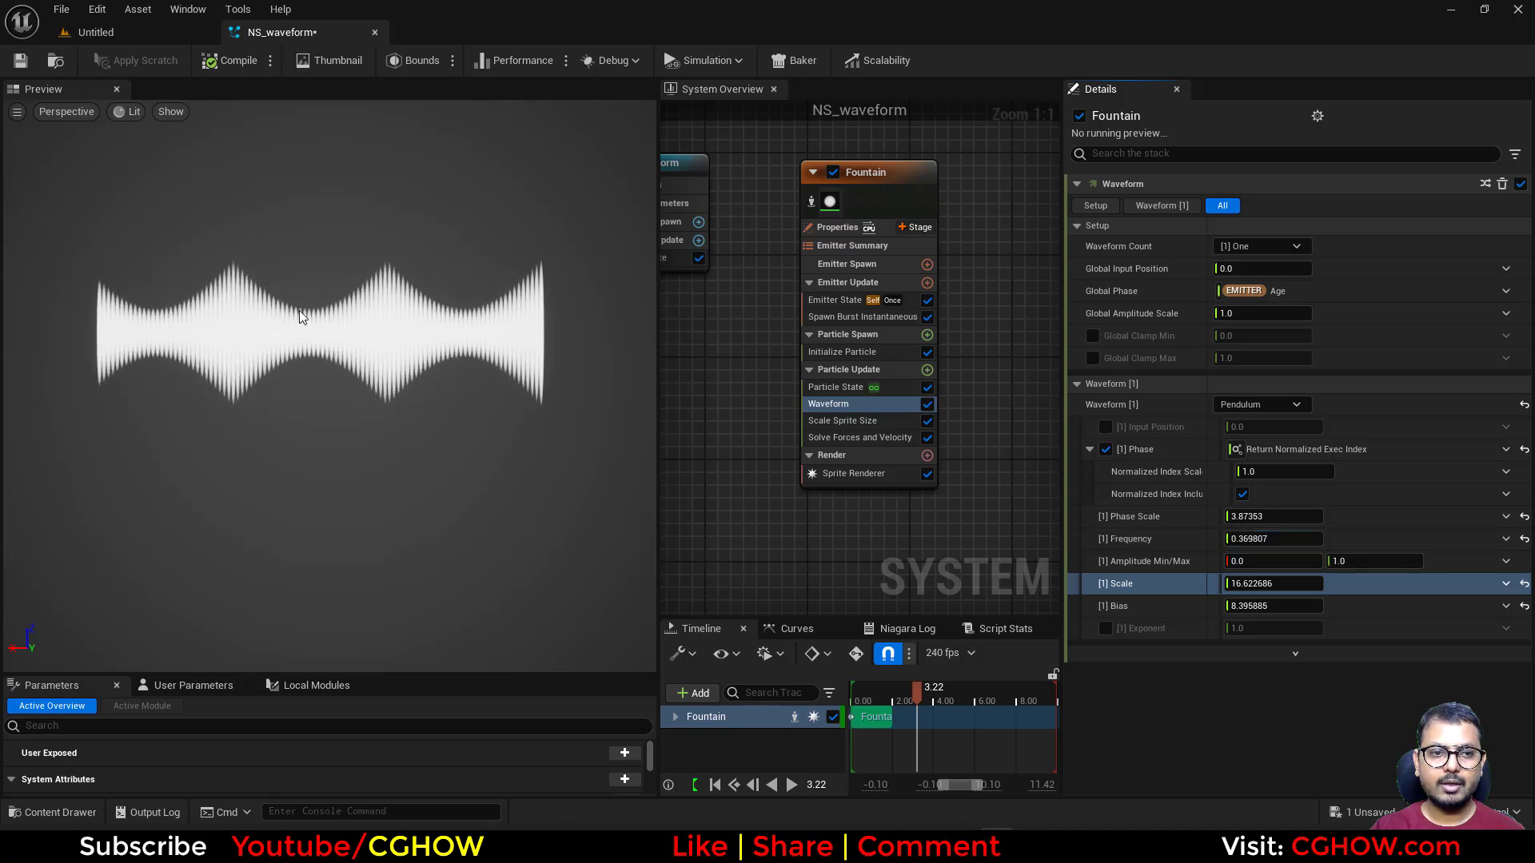
# - Set the Waveform Count to Two and the second waveform's [2] Scale to about 15.67
pyautogui.click(1262, 246)
pyautogui.click(1267, 303)
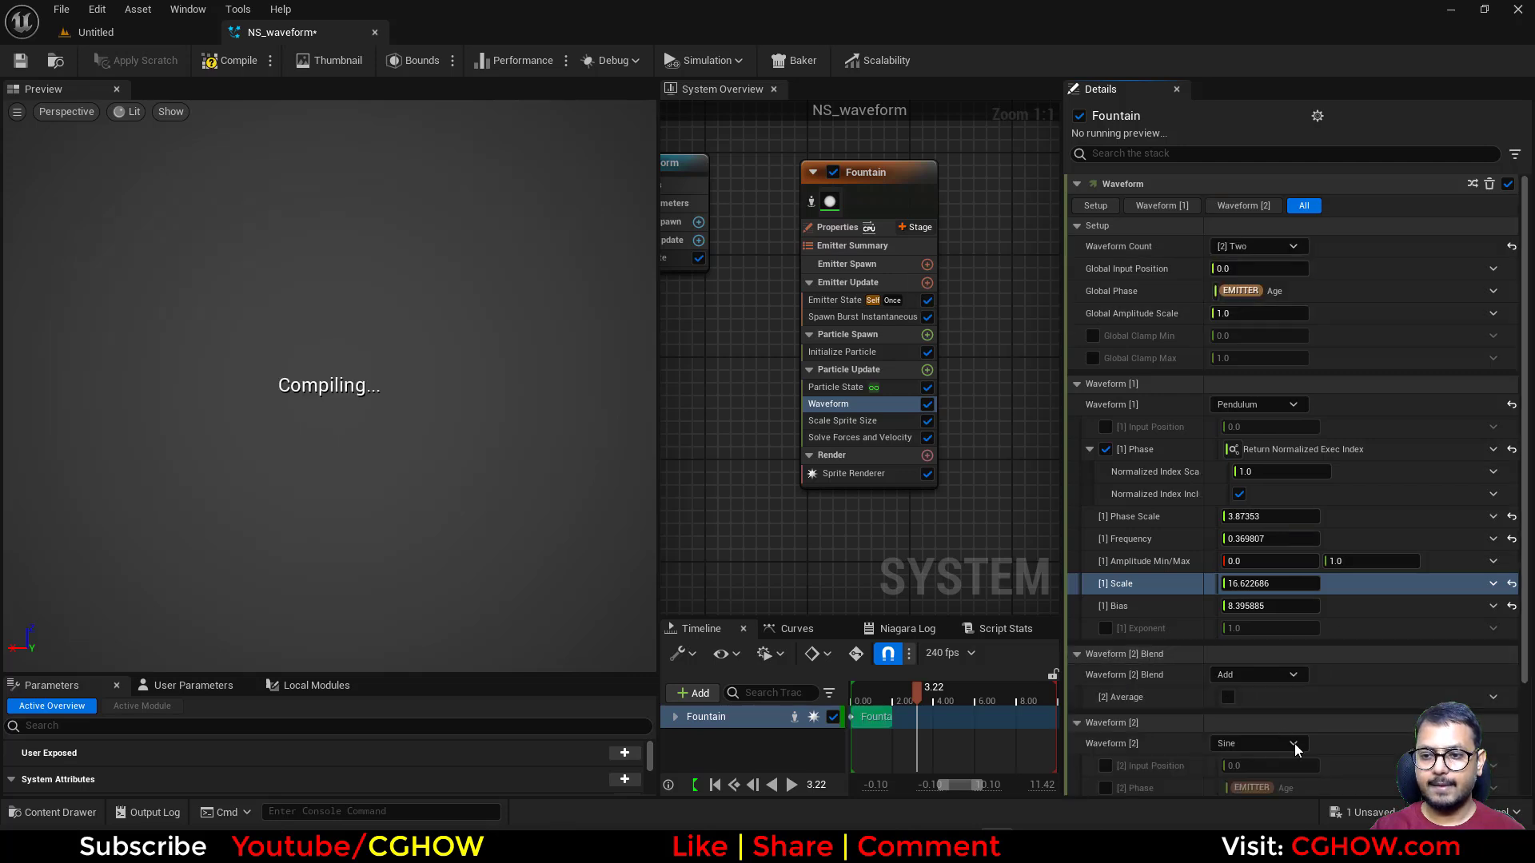
pyautogui.scroll(-3, 1279, 560)
pyautogui.scroll(-1, 1283, 663)
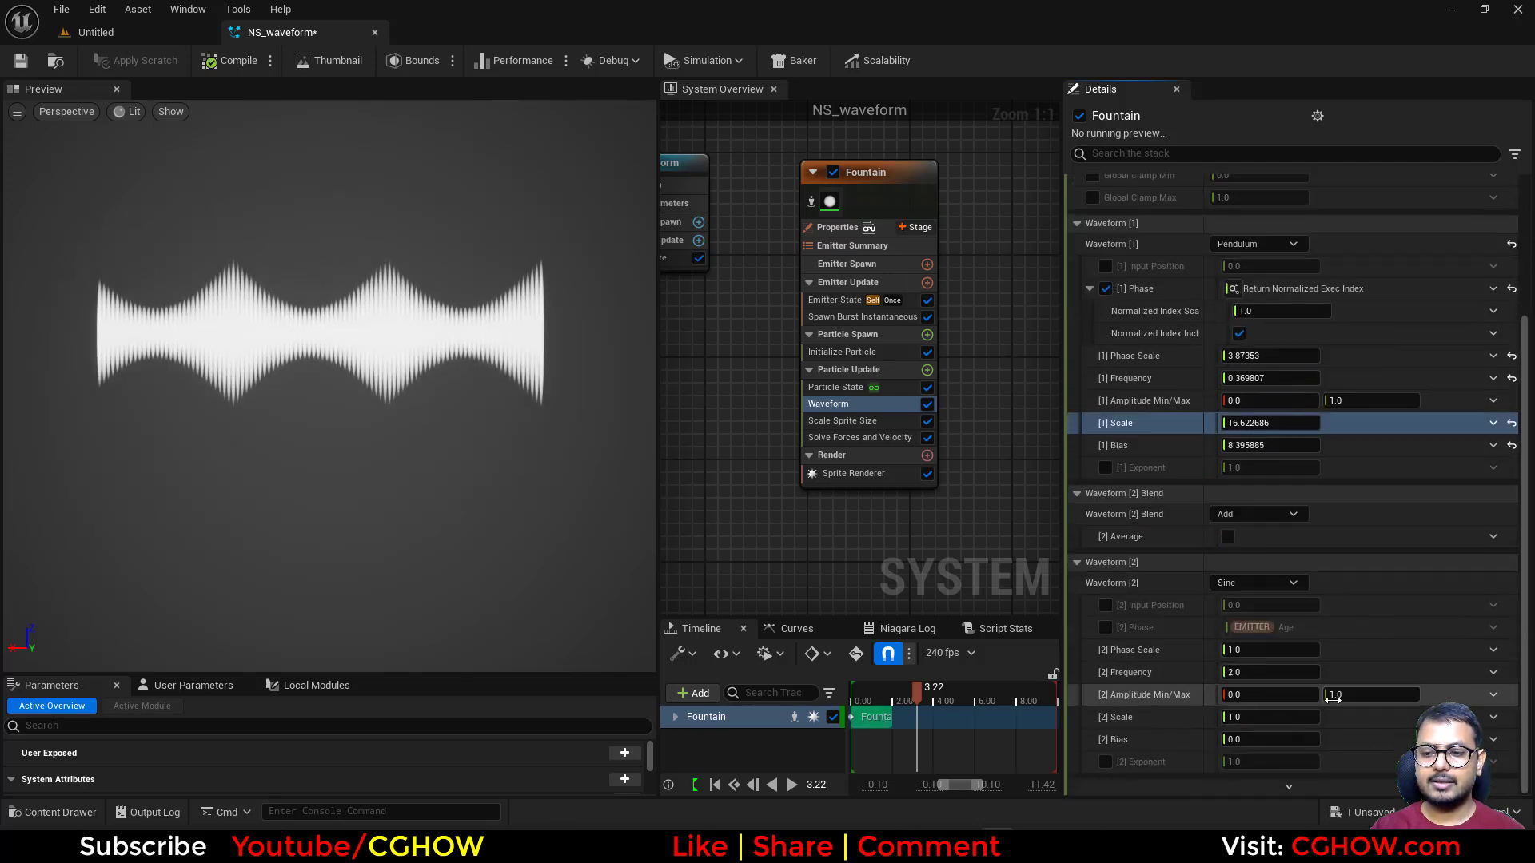
pyautogui.moveTo(1257, 716); pyautogui.dragTo(1359, 717)
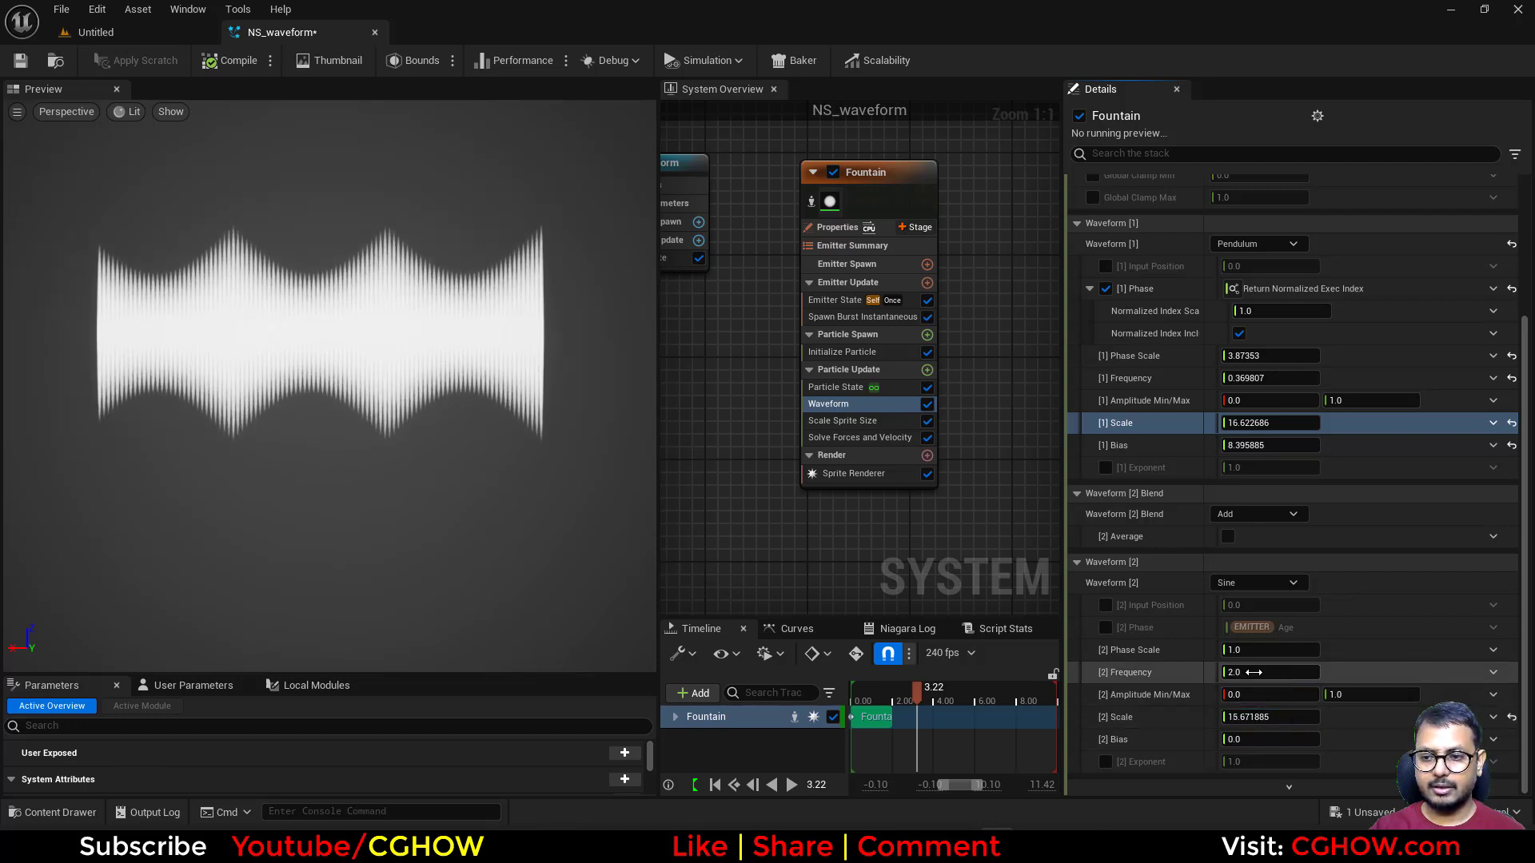
# - Enable [2] Phase on the second waveform and drive it with Return Normalized Exec Index
pyautogui.click(1107, 625)
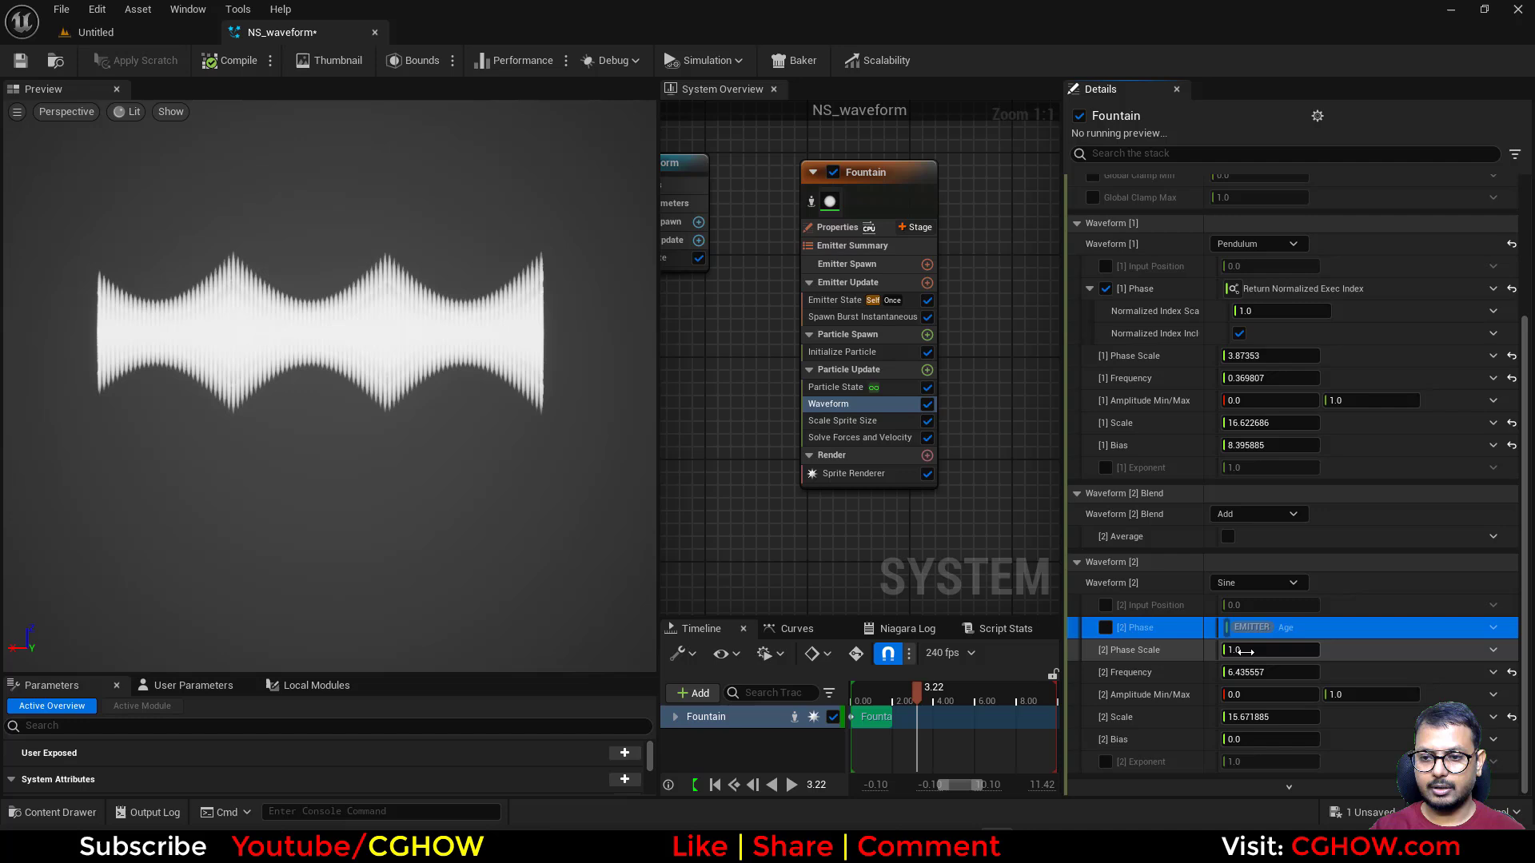
pyautogui.click(1495, 630)
pyautogui.click(1249, 341)
pyautogui.scroll(-1, 1392, 696)
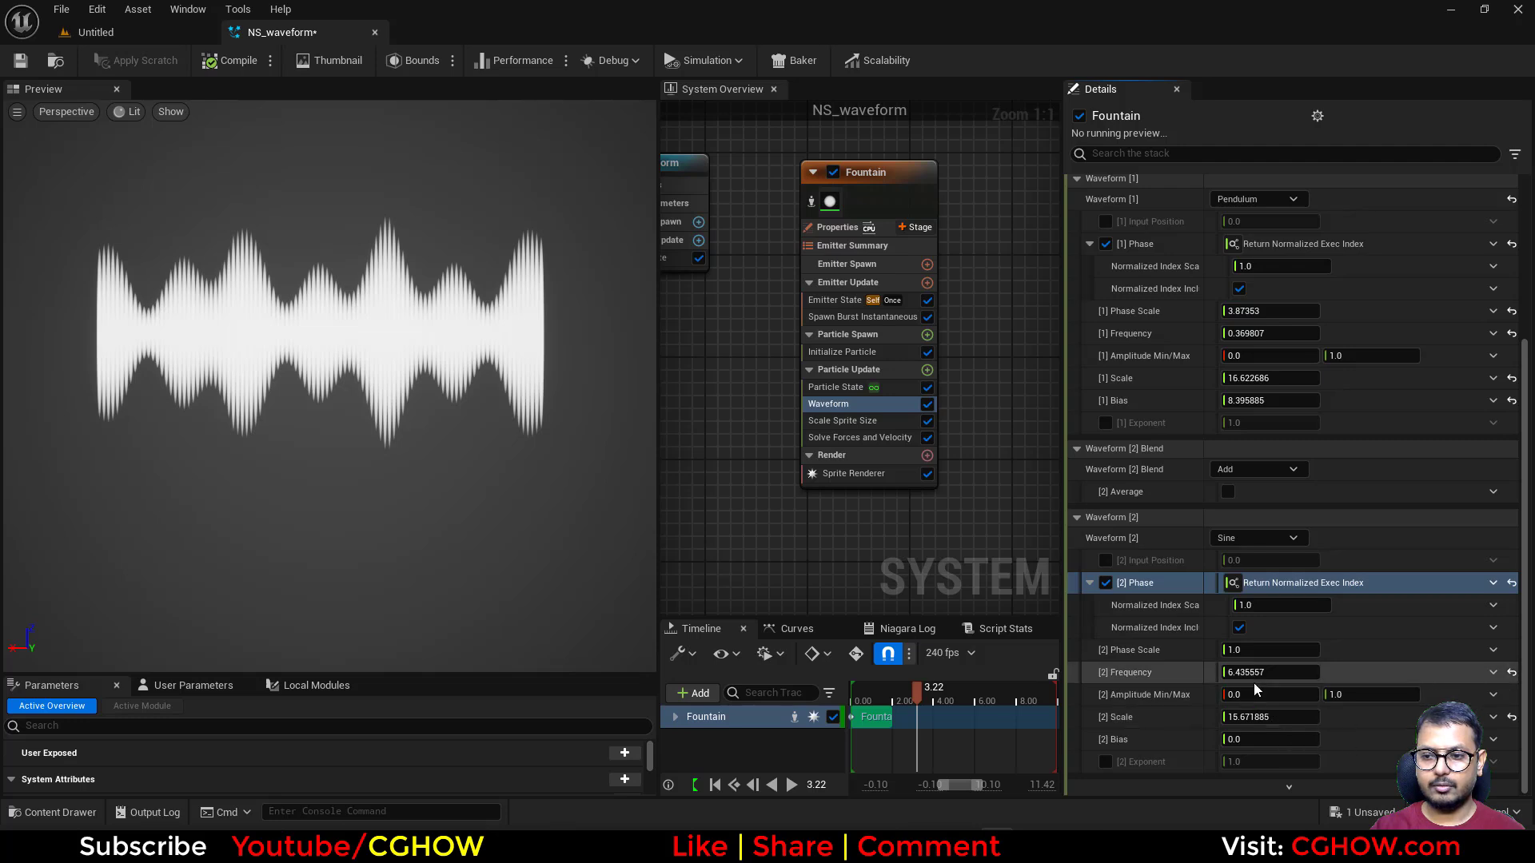
# - Set the second waveform's [2] Frequency to about 24.32 and [2] Scale to about 6.33
pyautogui.moveTo(1271, 672); pyautogui.dragTo(1391, 672)
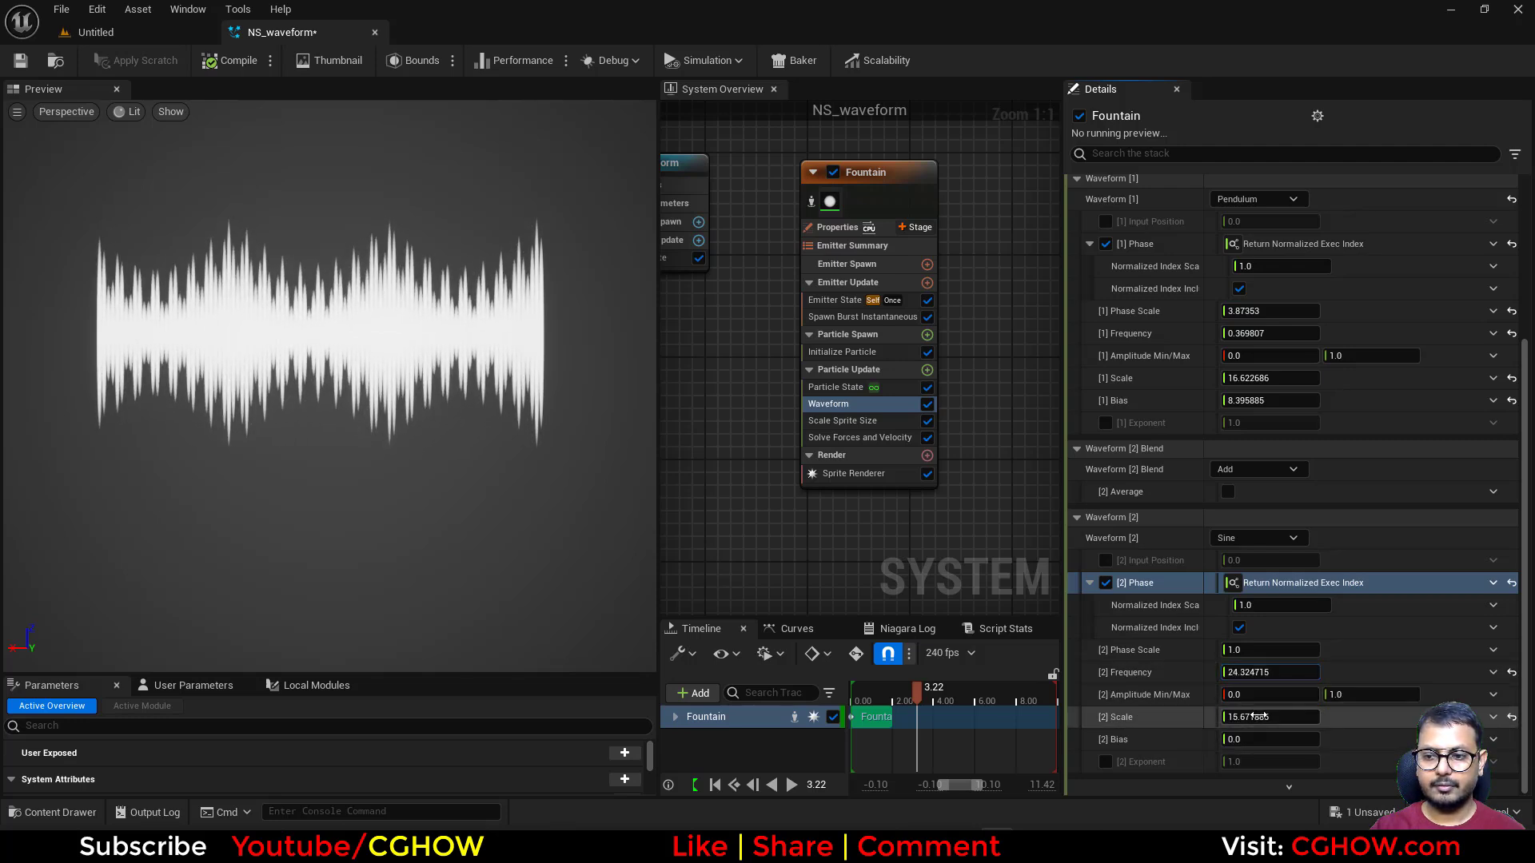
pyautogui.moveTo(1263, 717); pyautogui.dragTo(1207, 718)
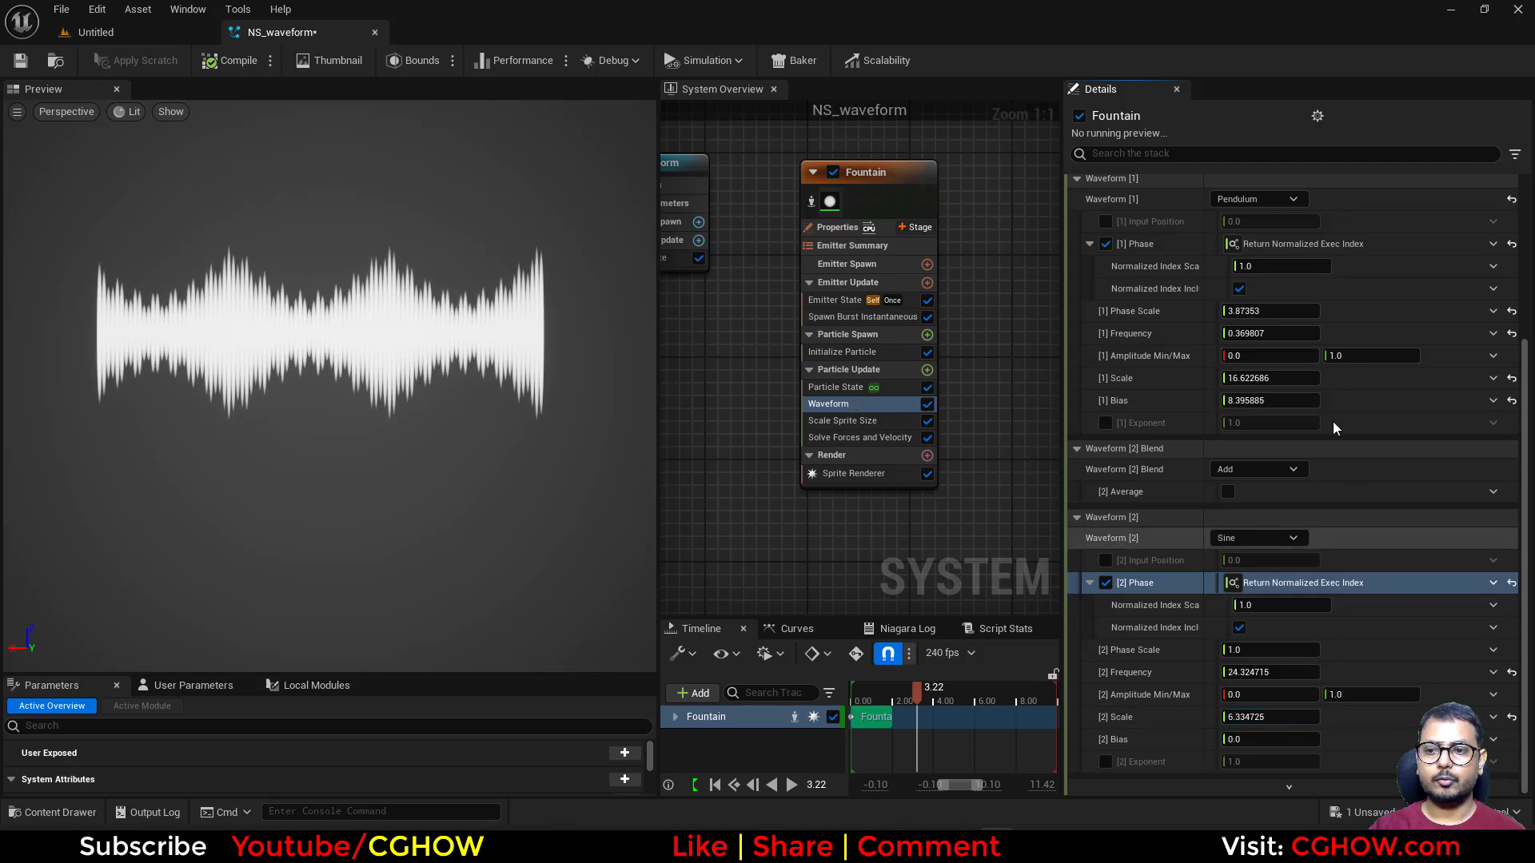
pyautogui.scroll(2, 1283, 300)
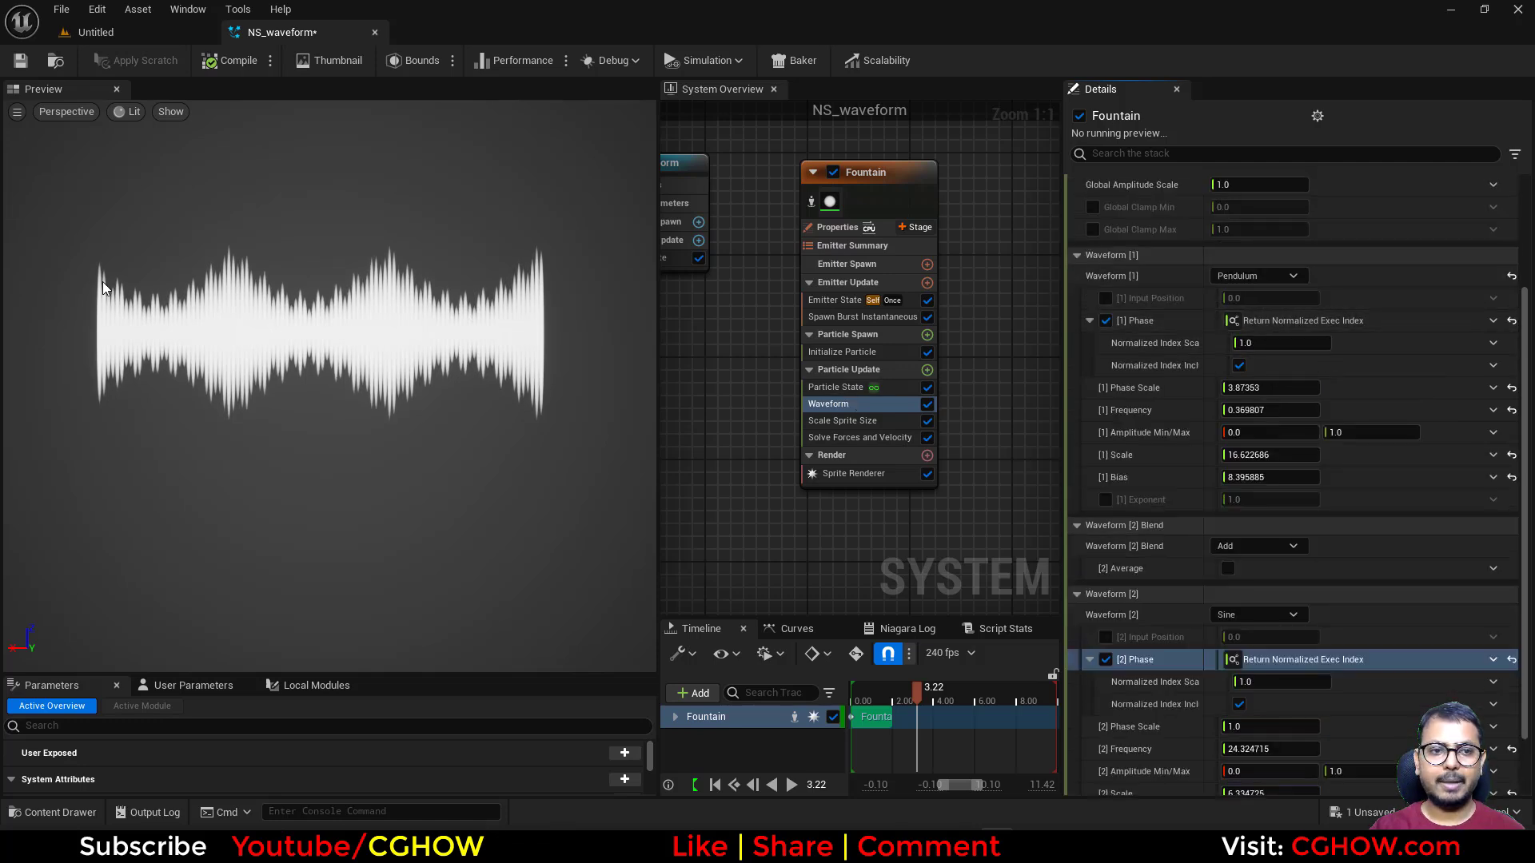
pyautogui.scroll(3, 264, 273)
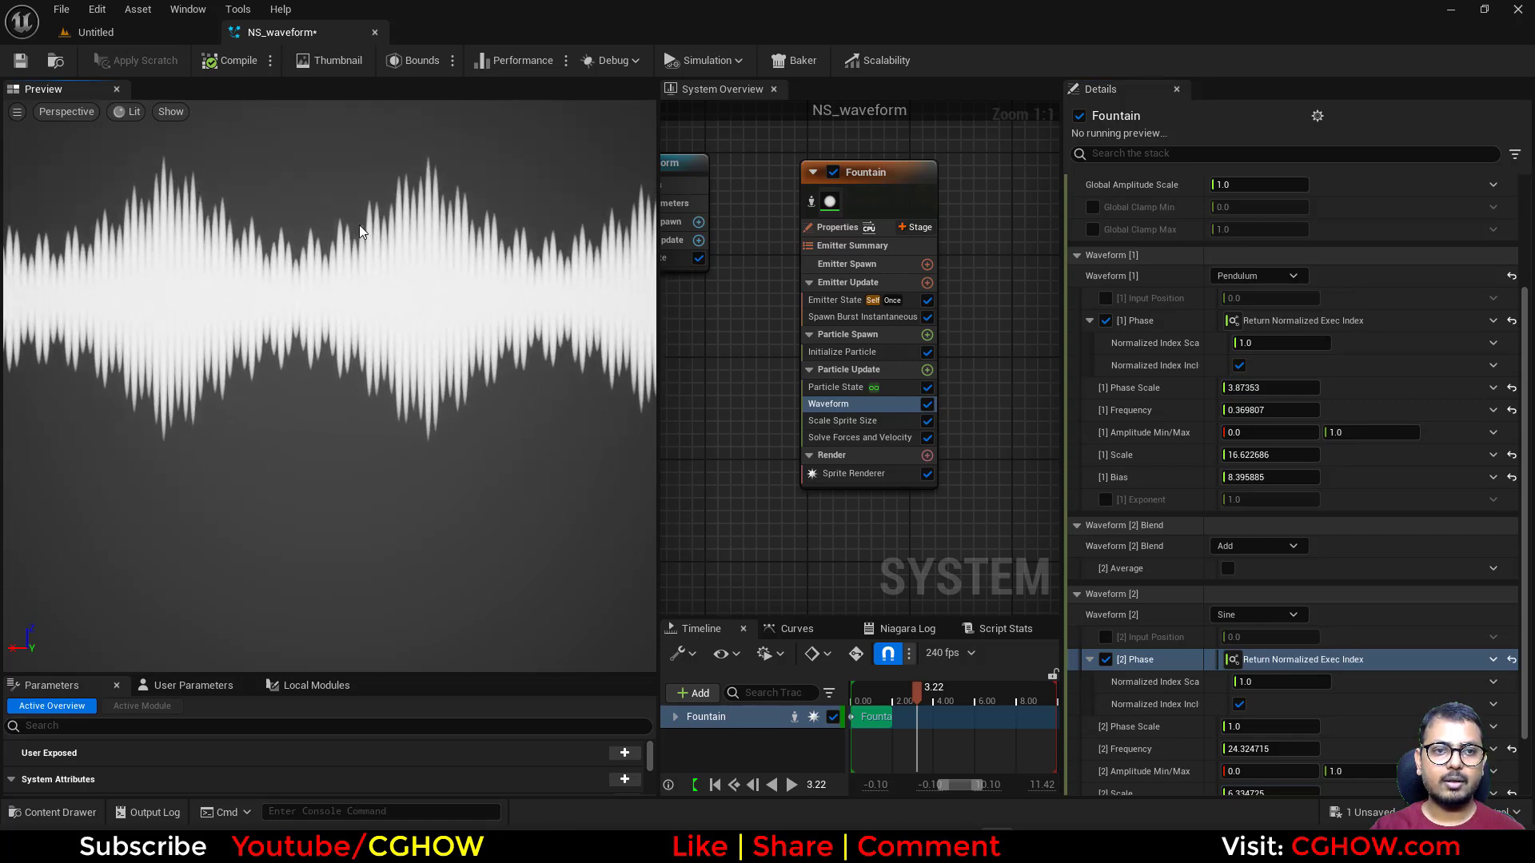
pyautogui.scroll(-3, 1295, 664)
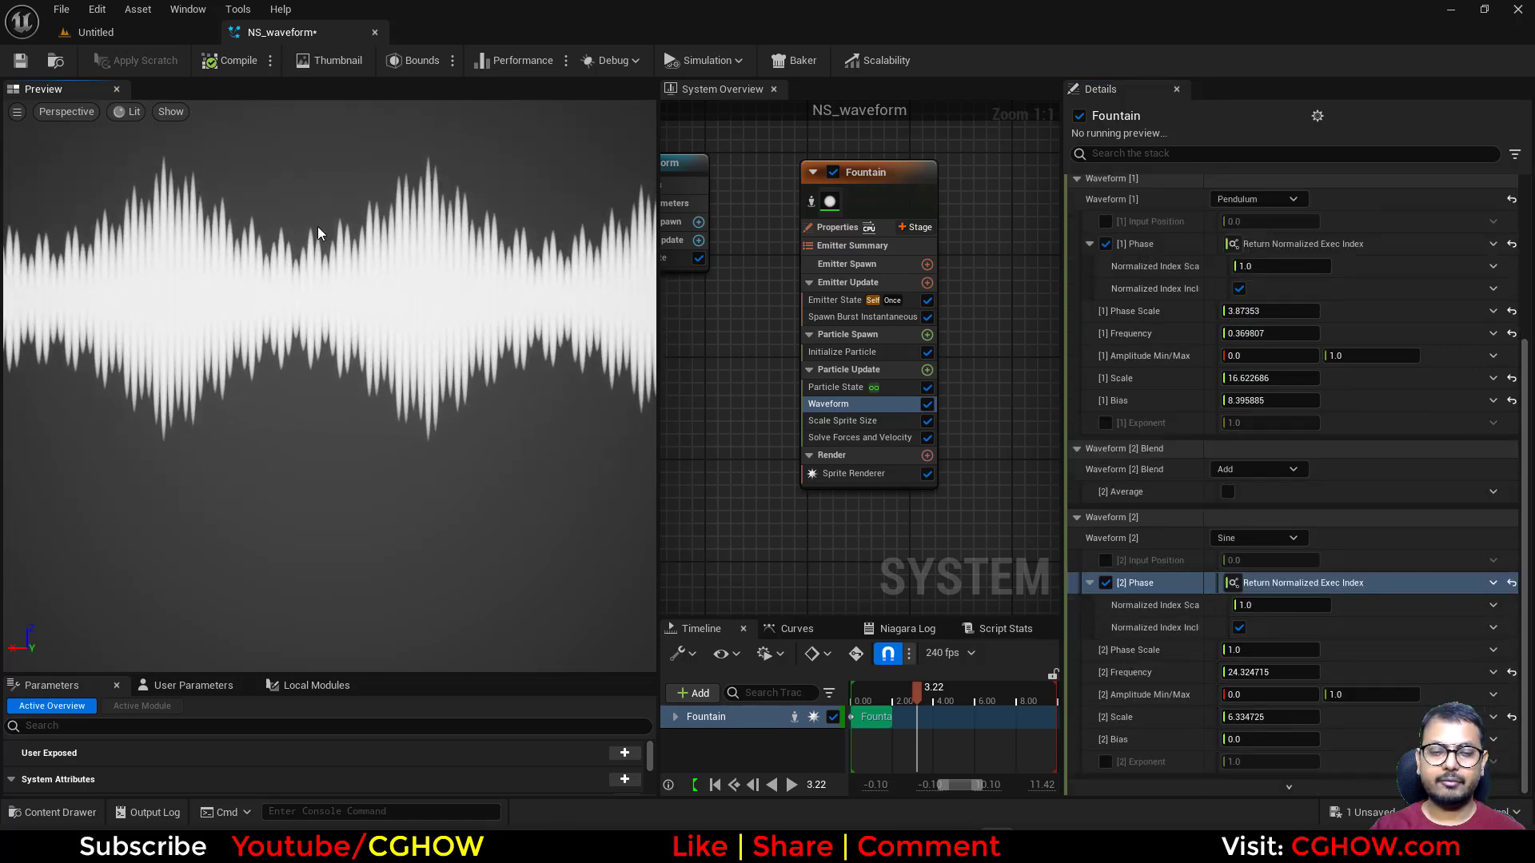
pyautogui.scroll(-3, 437, 370)
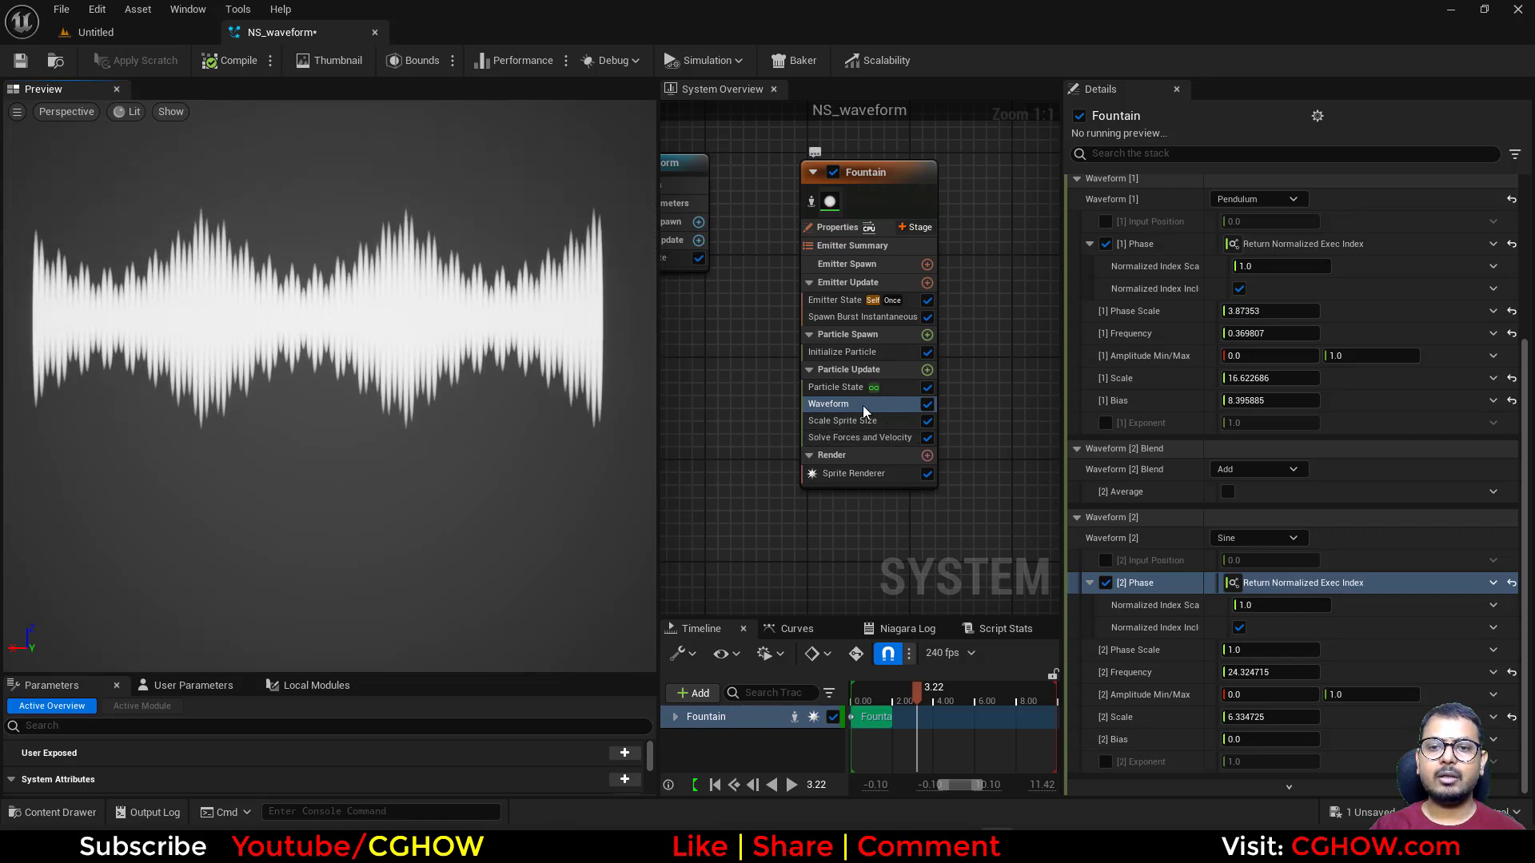
# - Make the initial particle color in Initialize Particle pure red by setting Green and Blue to 0
pyautogui.click(831, 421)
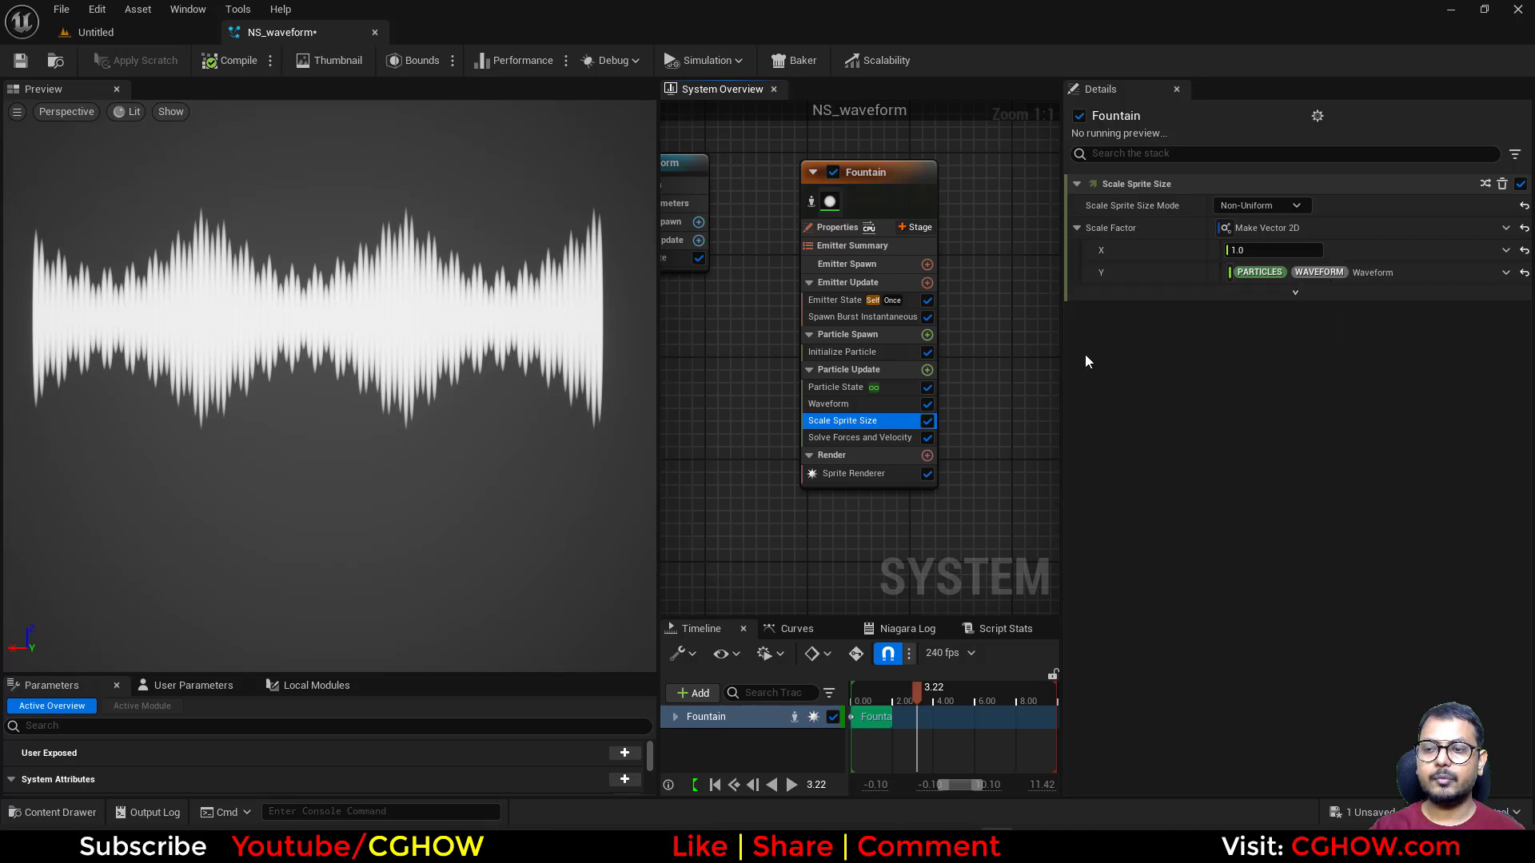
pyautogui.scroll(-1, 541, 401)
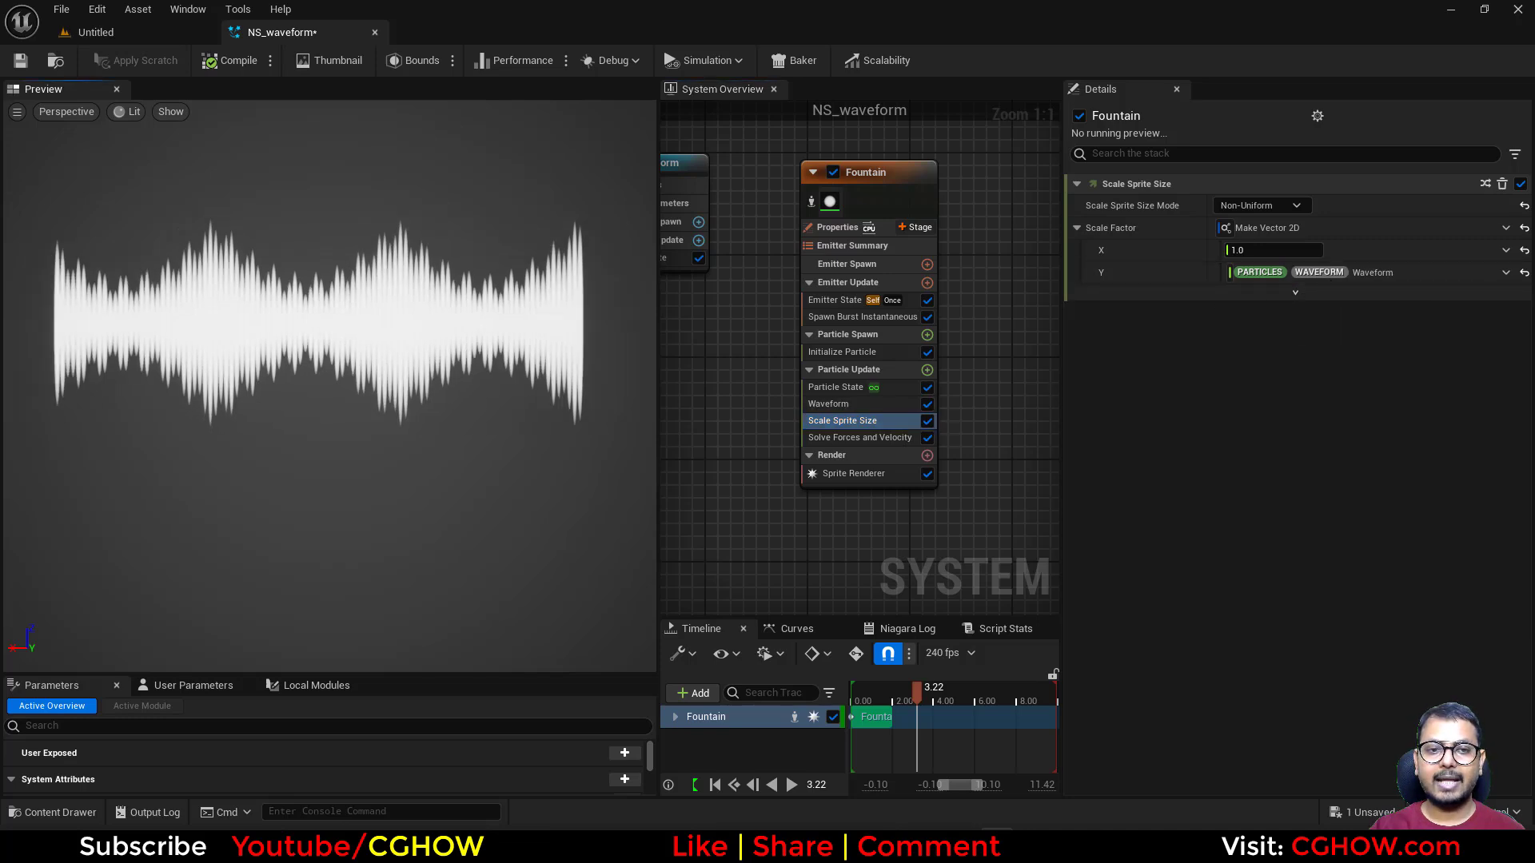
pyautogui.click(883, 351)
pyautogui.click(1228, 335)
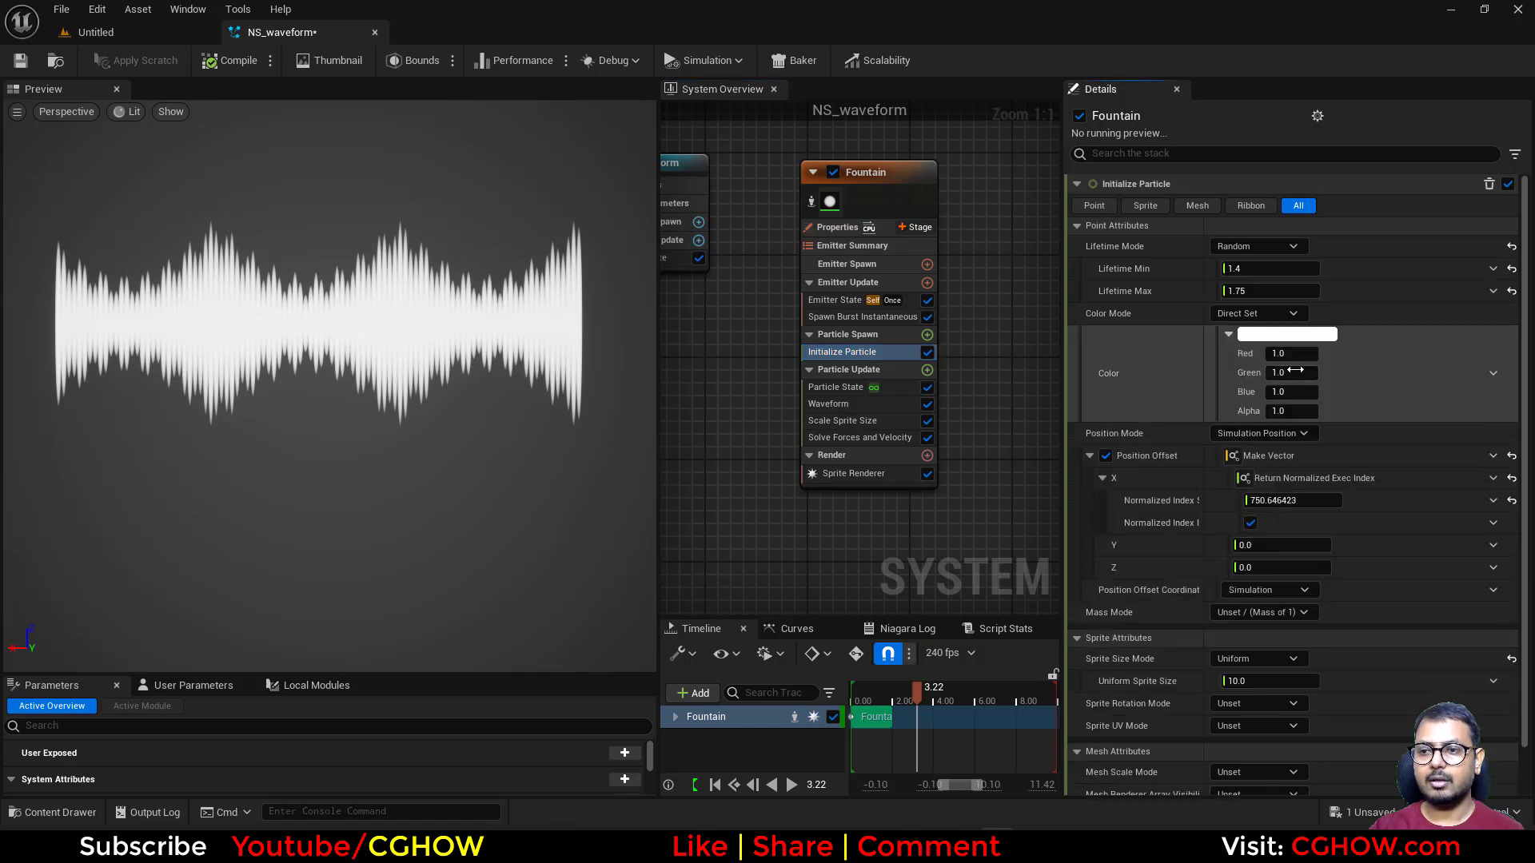
pyautogui.click(1294, 372)
pyautogui.write('0')
pyautogui.press('Return')
pyautogui.moveTo(1291, 392); pyautogui.dragTo(1267, 392)
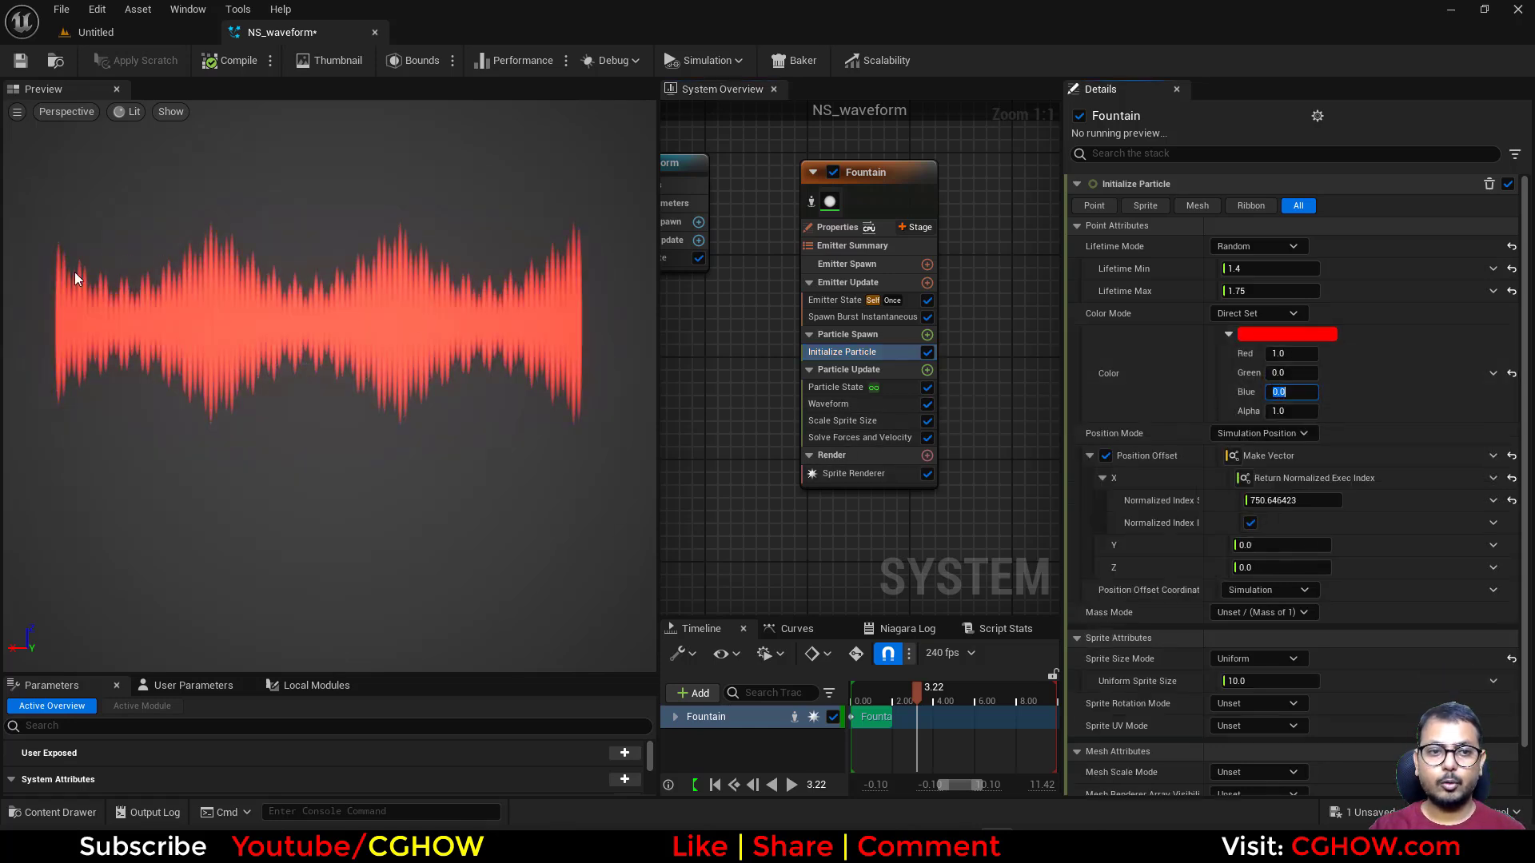
# - Add a Color module to the Fountain emitter's Particle Update group
pyautogui.click(928, 369)
pyautogui.write('colo')
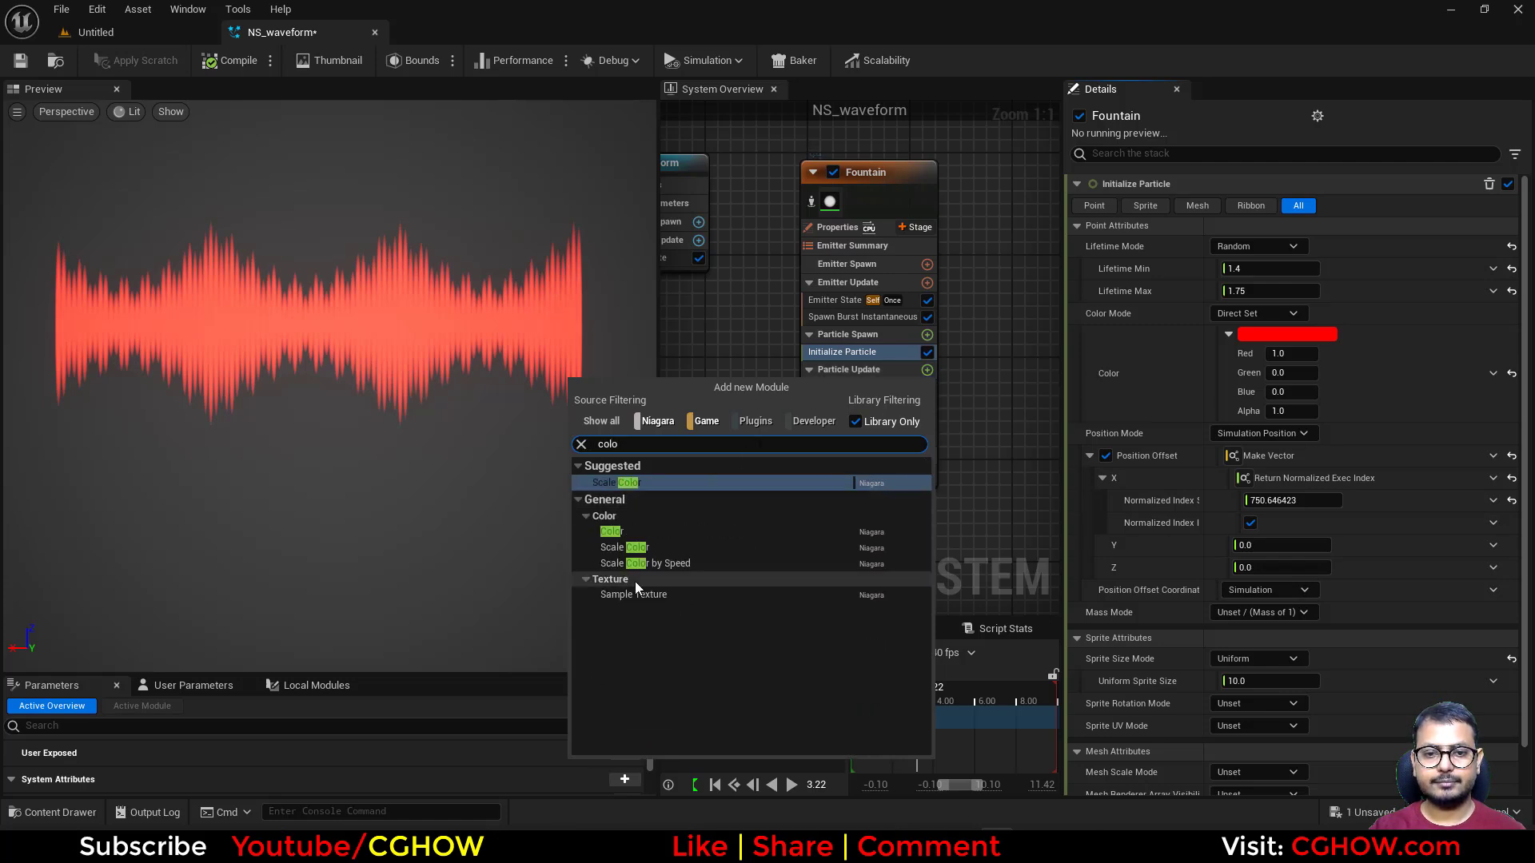
pyautogui.click(612, 532)
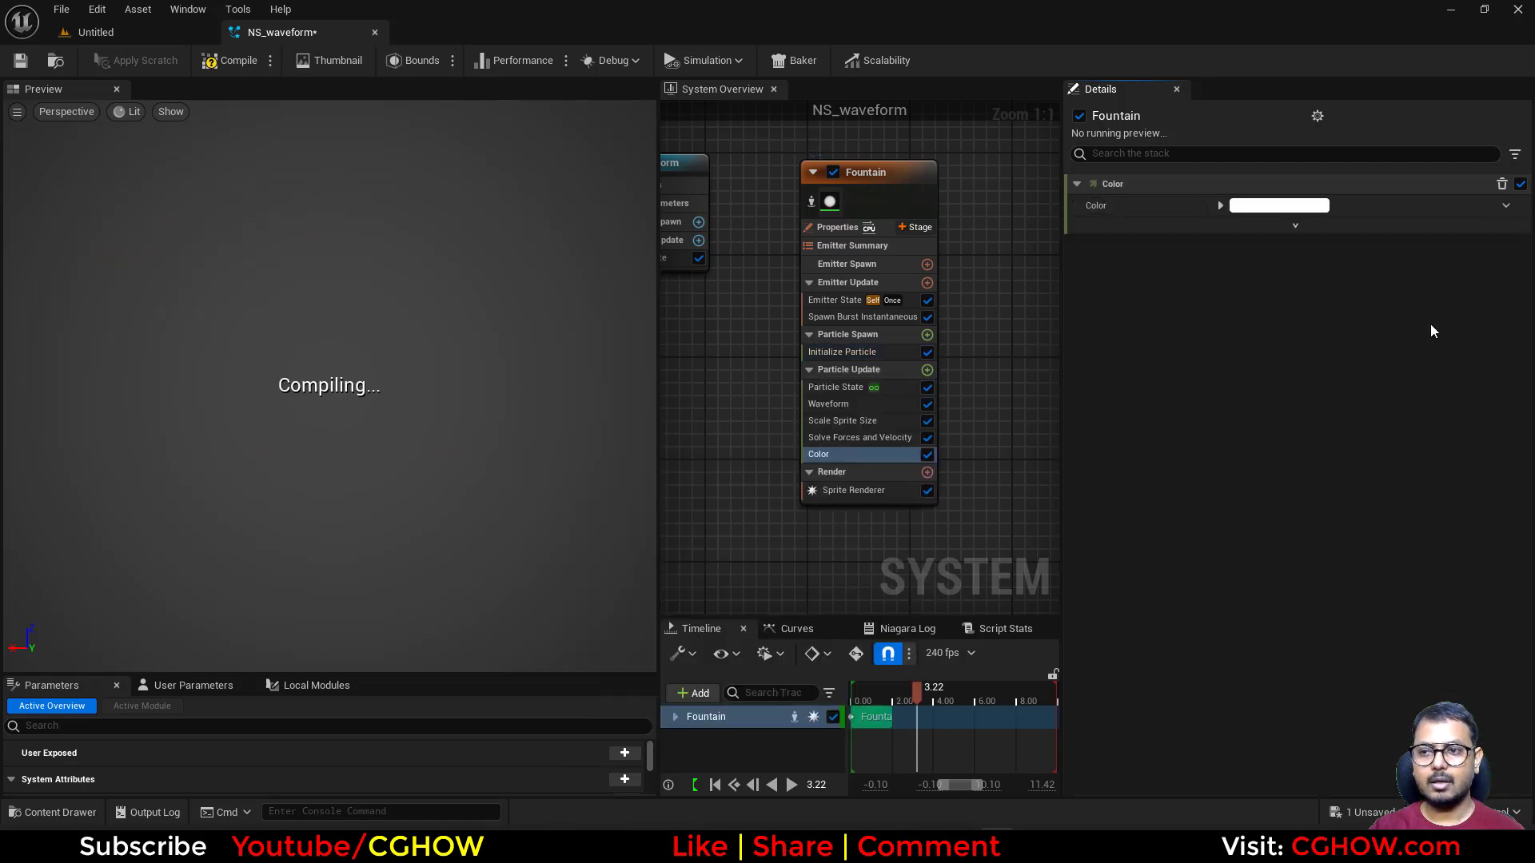
# - Drive the Color module's Color with Hue Shift Linear Color and link its Hue to the particles' Waveform output
pyautogui.click(1506, 206)
pyautogui.write('hu')
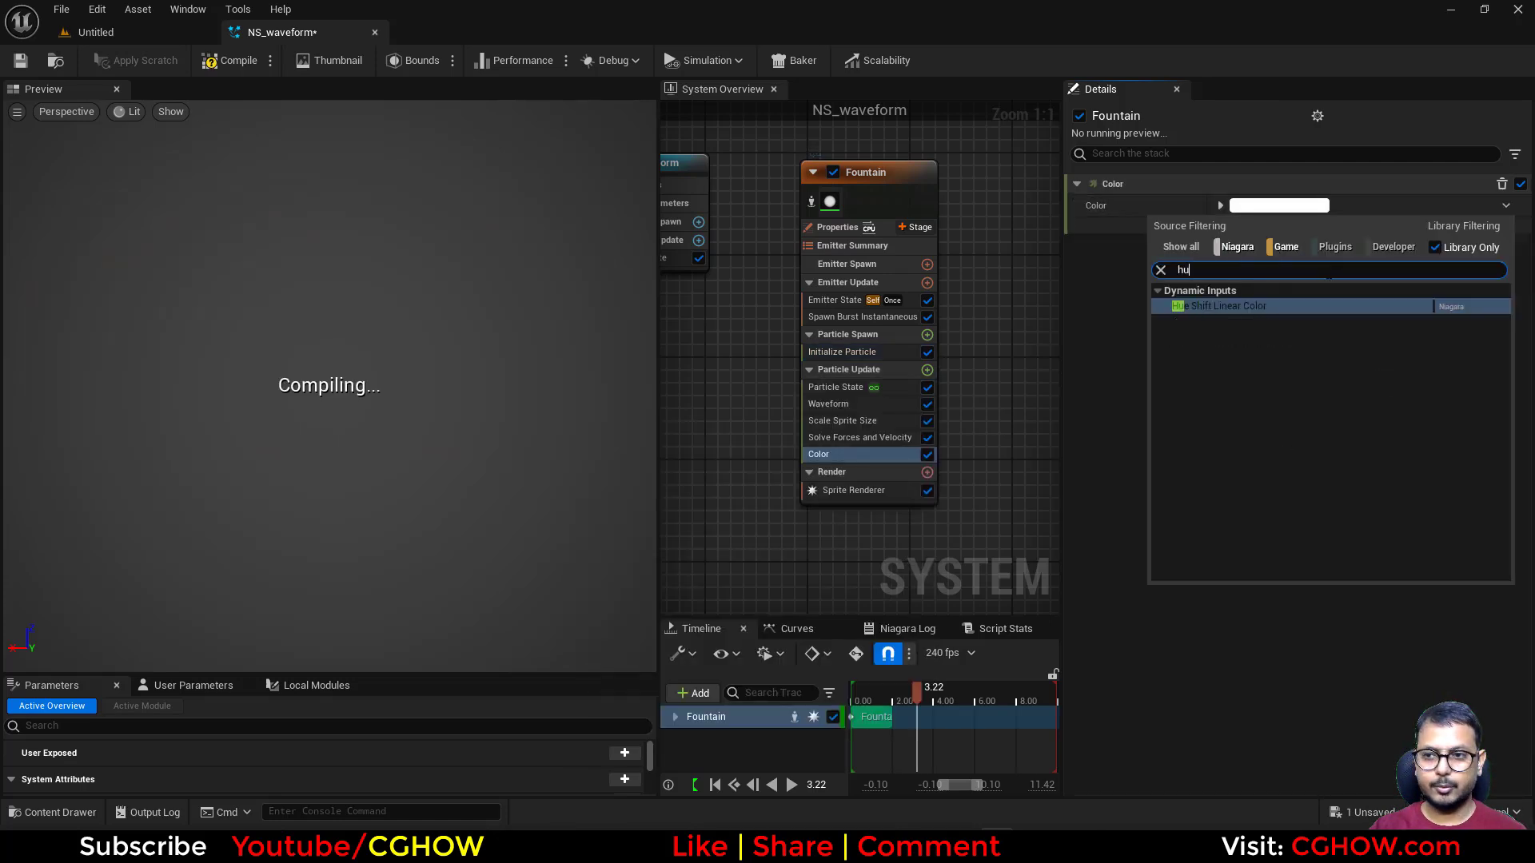
pyautogui.write('r')
pyautogui.press('BackSpace')
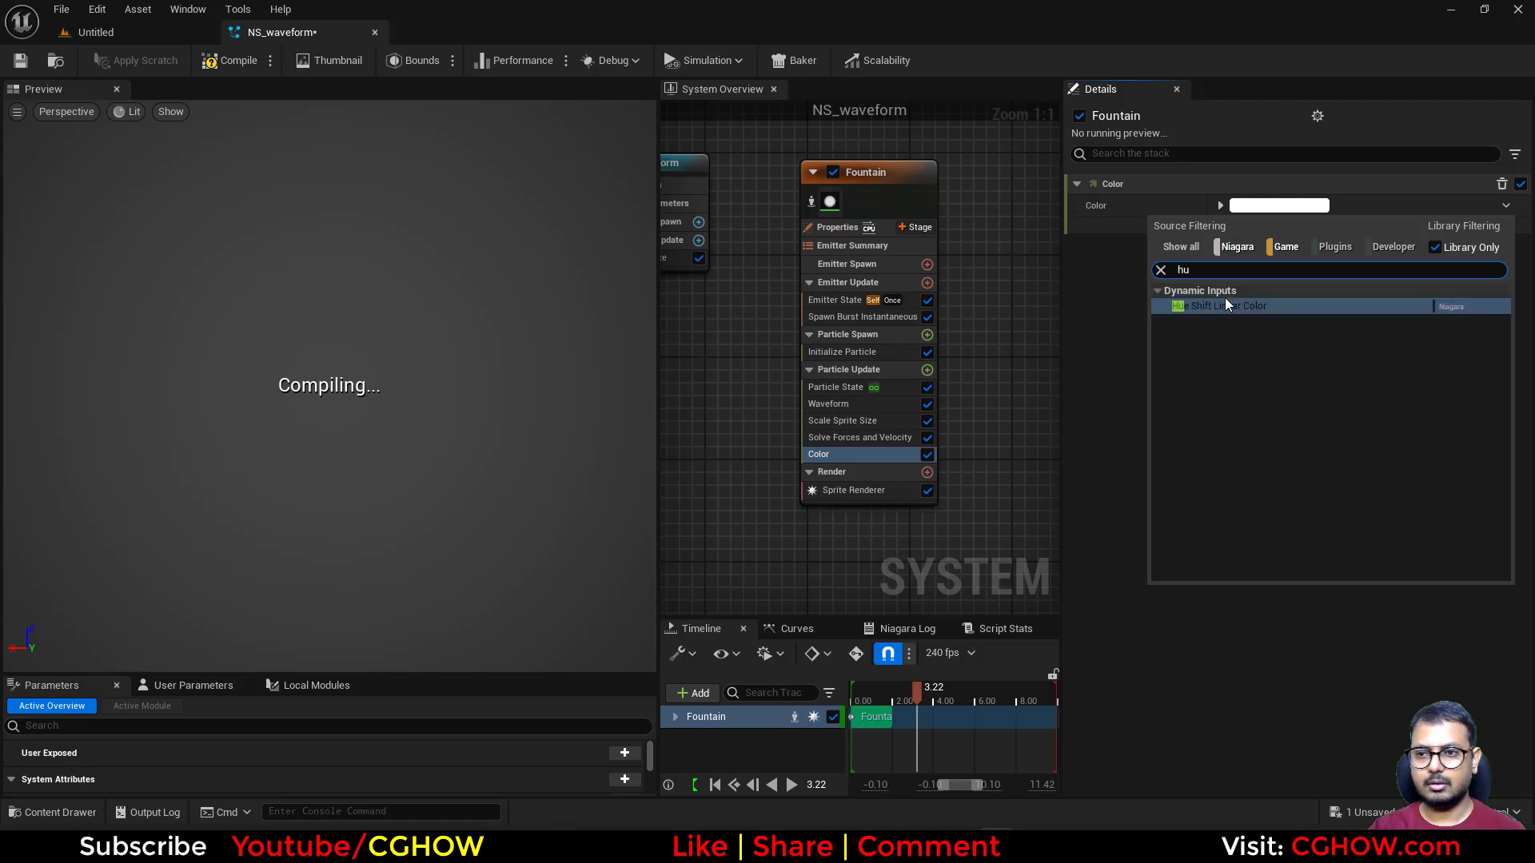
pyautogui.click(1225, 297)
pyautogui.click(1507, 229)
pyautogui.write('wave')
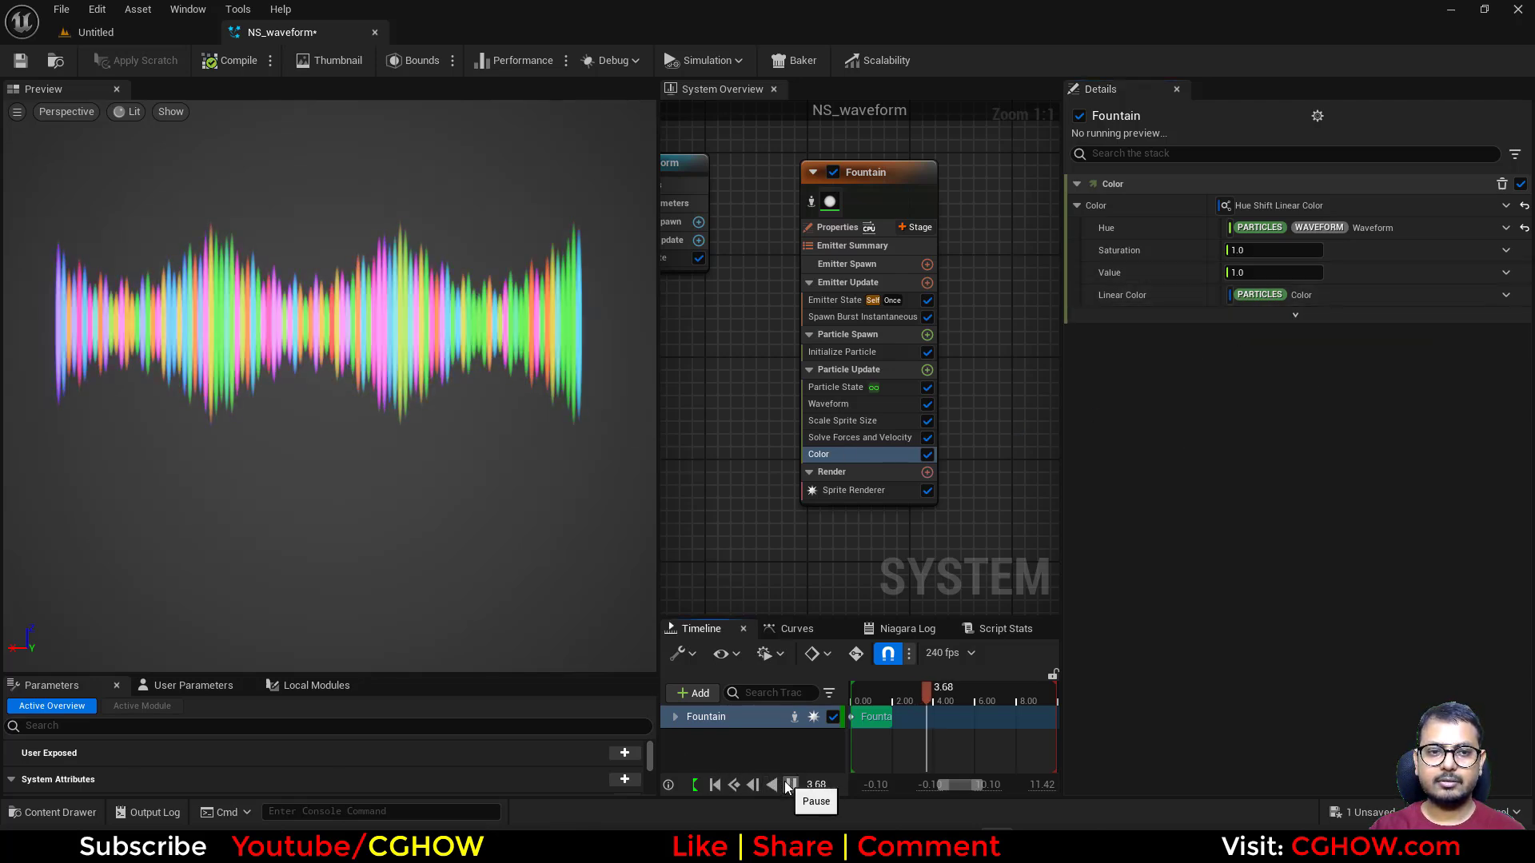
# - Link the hue shift's Linear Color input to the particles' Initial Color
pyautogui.click(1505, 296)
pyautogui.write('ini')
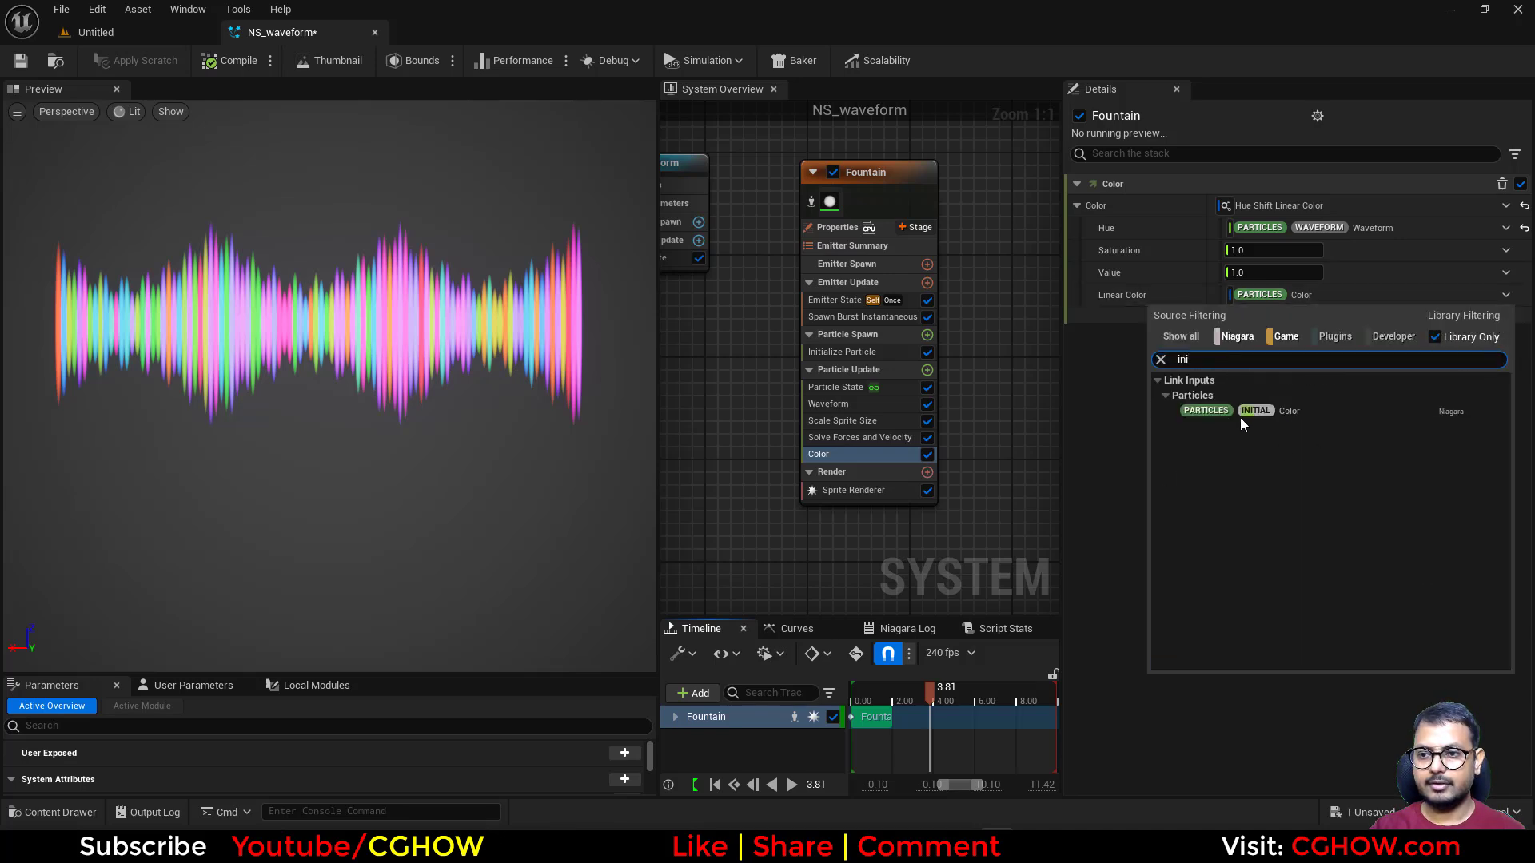
pyautogui.click(1286, 414)
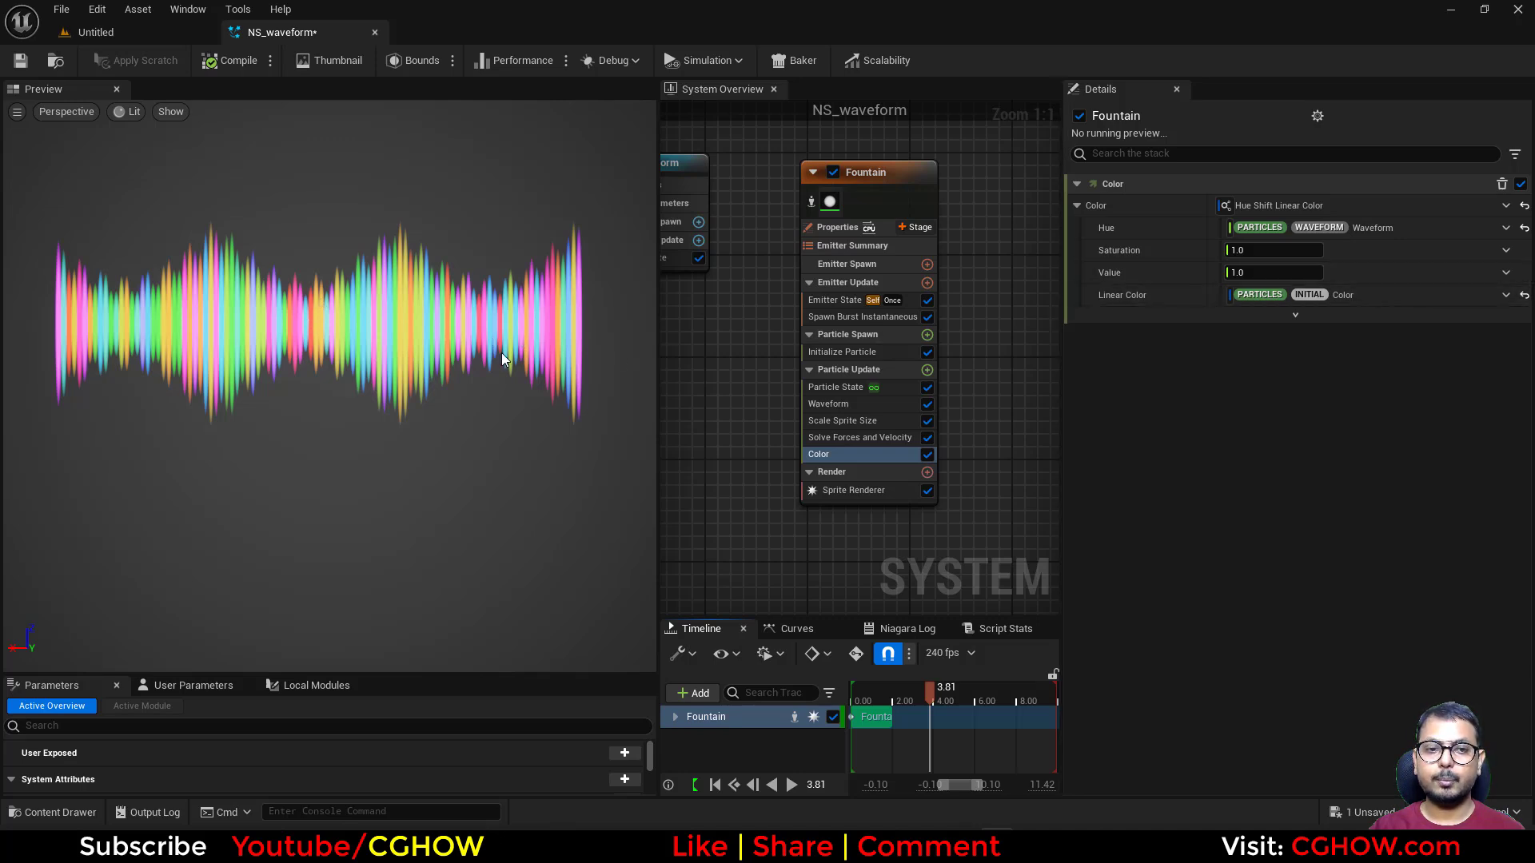
# - Change the Hue input to Multiply Float and link its A value to the particles' Waveform output
pyautogui.click(1506, 228)
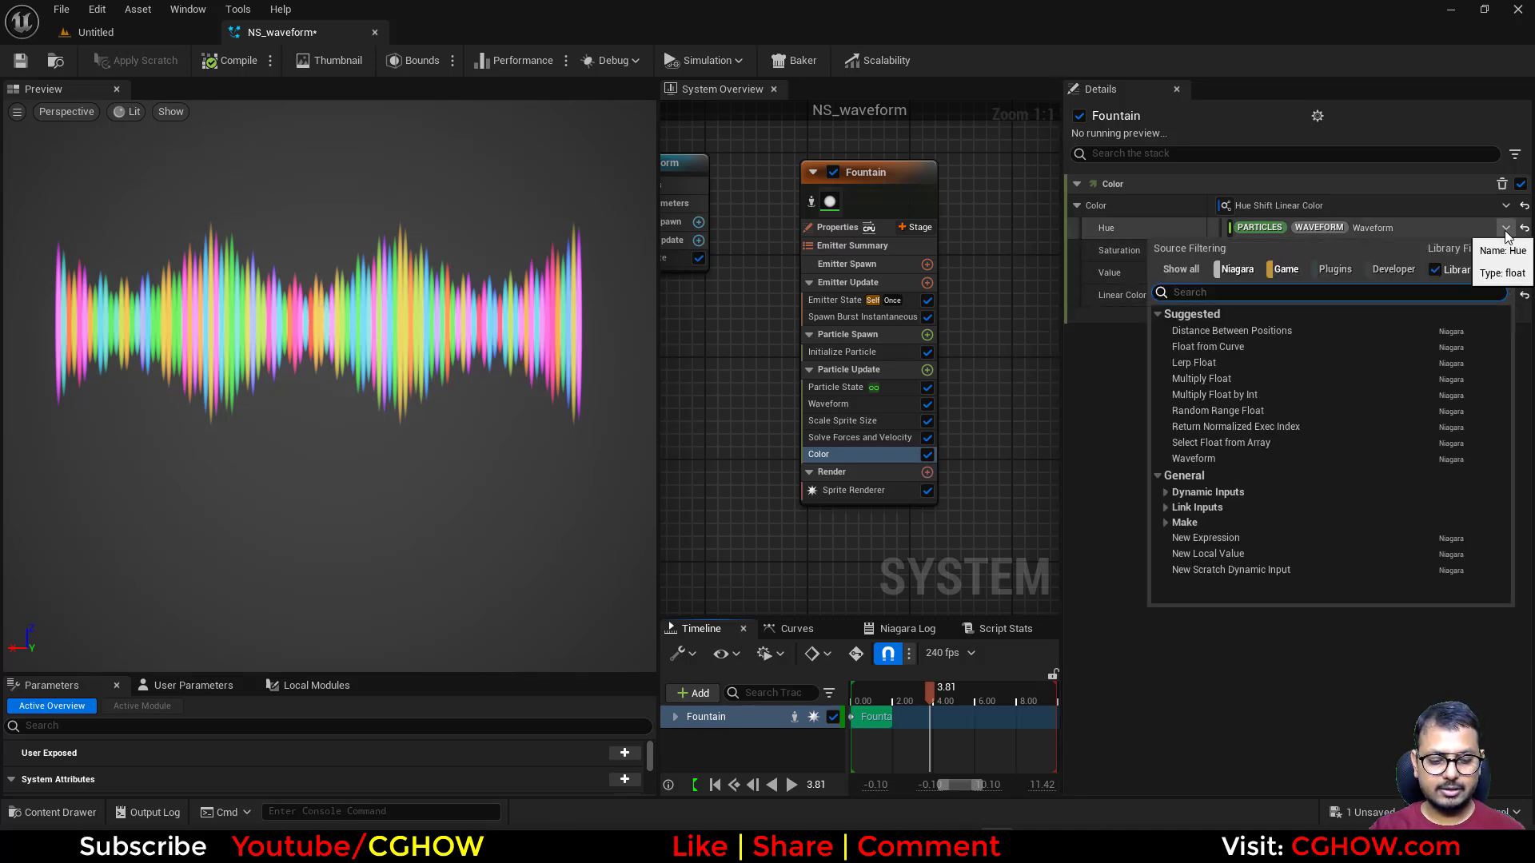
pyautogui.write('mul')
pyautogui.click(1218, 330)
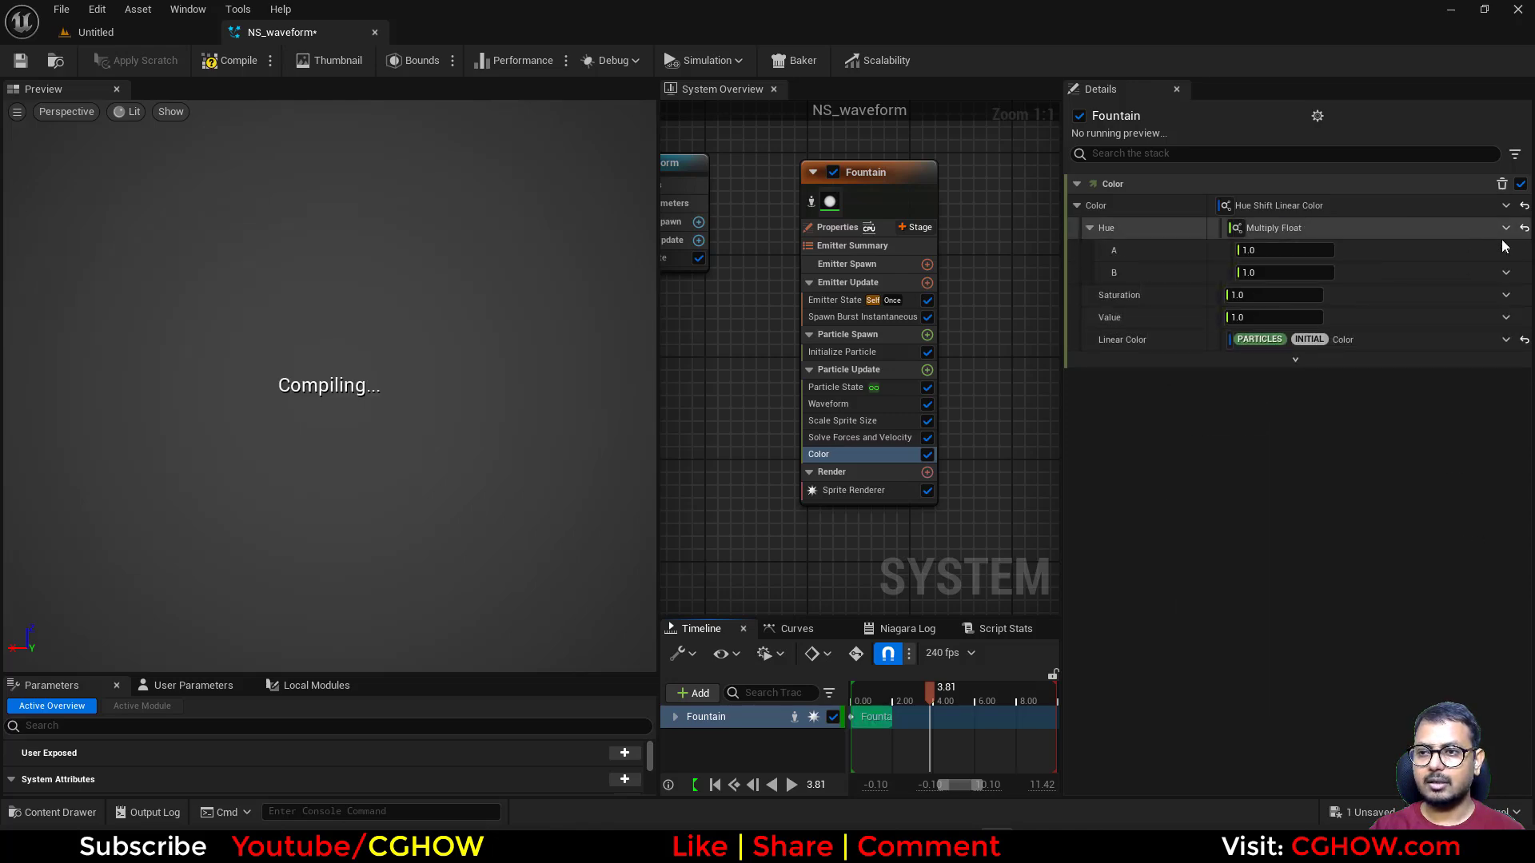
pyautogui.click(1503, 248)
pyautogui.write('wav')
pyautogui.click(1331, 467)
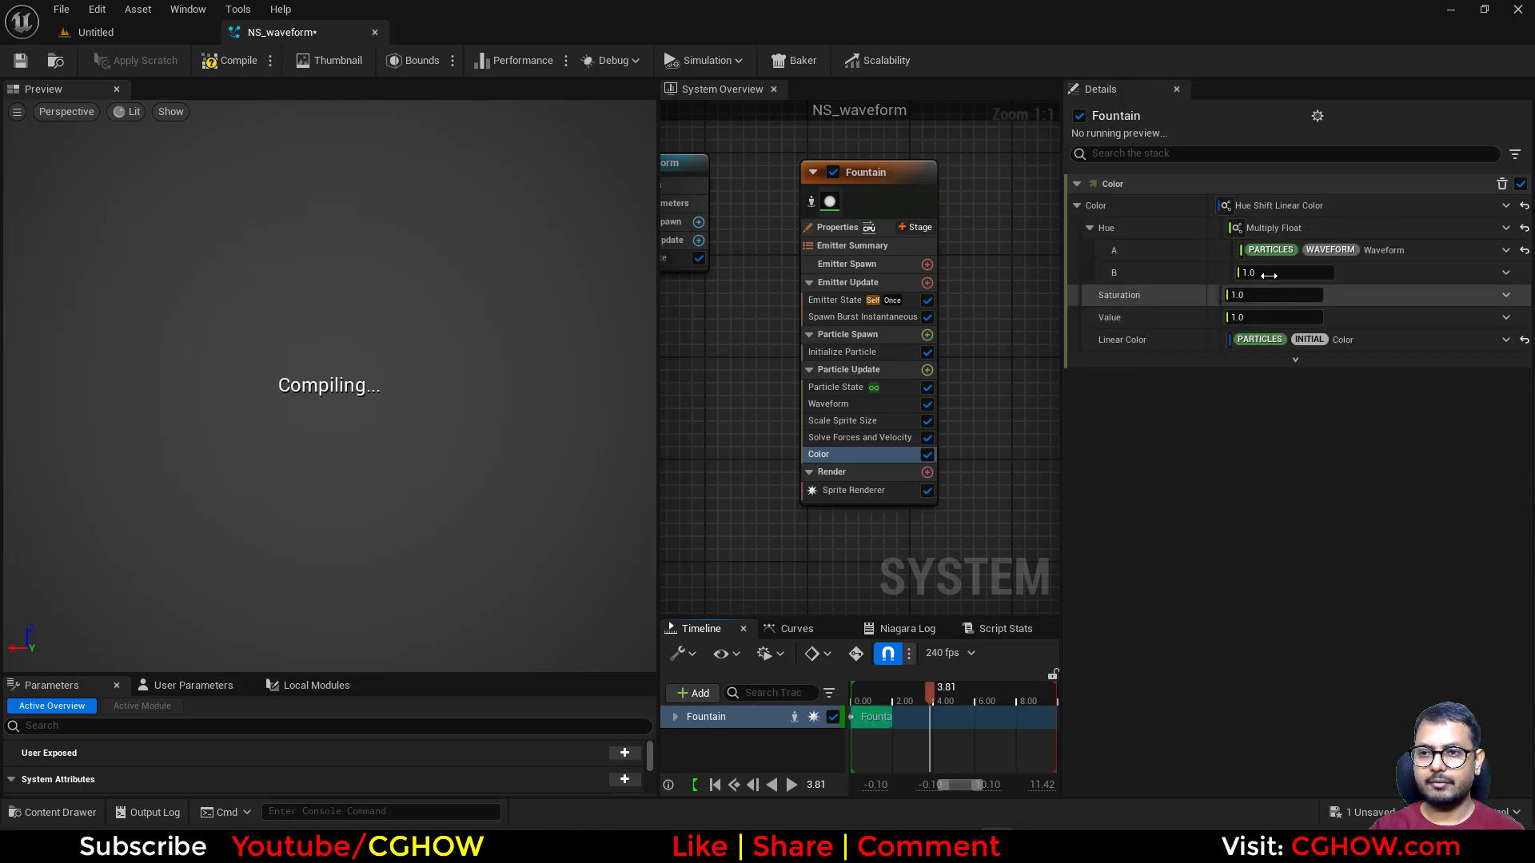
# - Try 0.1 and 0.01 as the Hue multiplier's B value
pyautogui.moveTo(1277, 276)
pyautogui.mouseDown()
pyautogui.moveTo(1311, 276)
pyautogui.moveTo(1290, 272)
pyautogui.mouseUp()
pyautogui.click(1292, 274)
pyautogui.write('0.1')
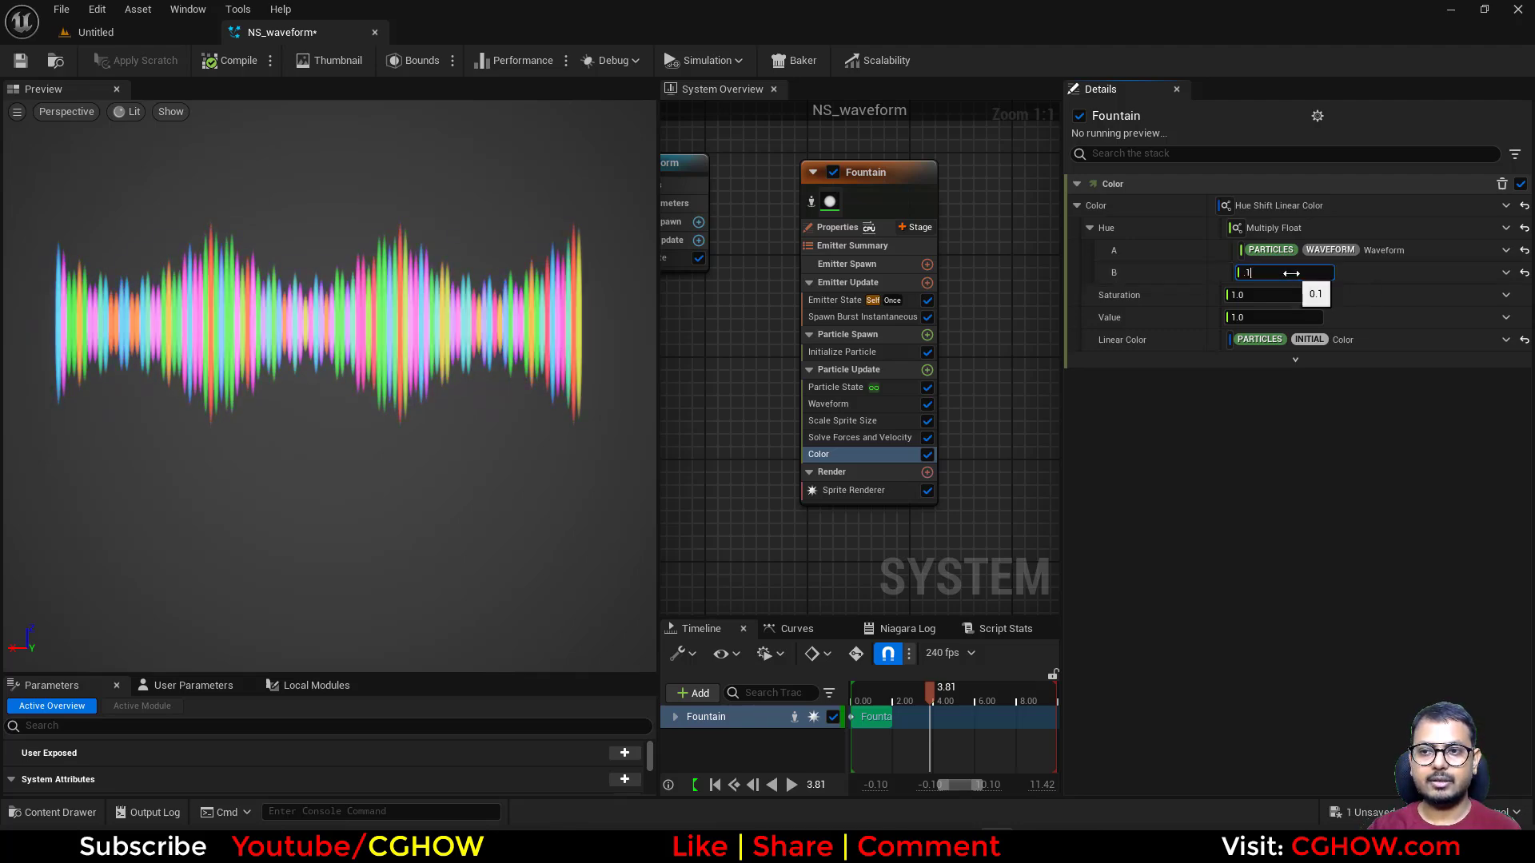
pyautogui.press('Return')
pyautogui.write('0.01')
pyautogui.press('Return')
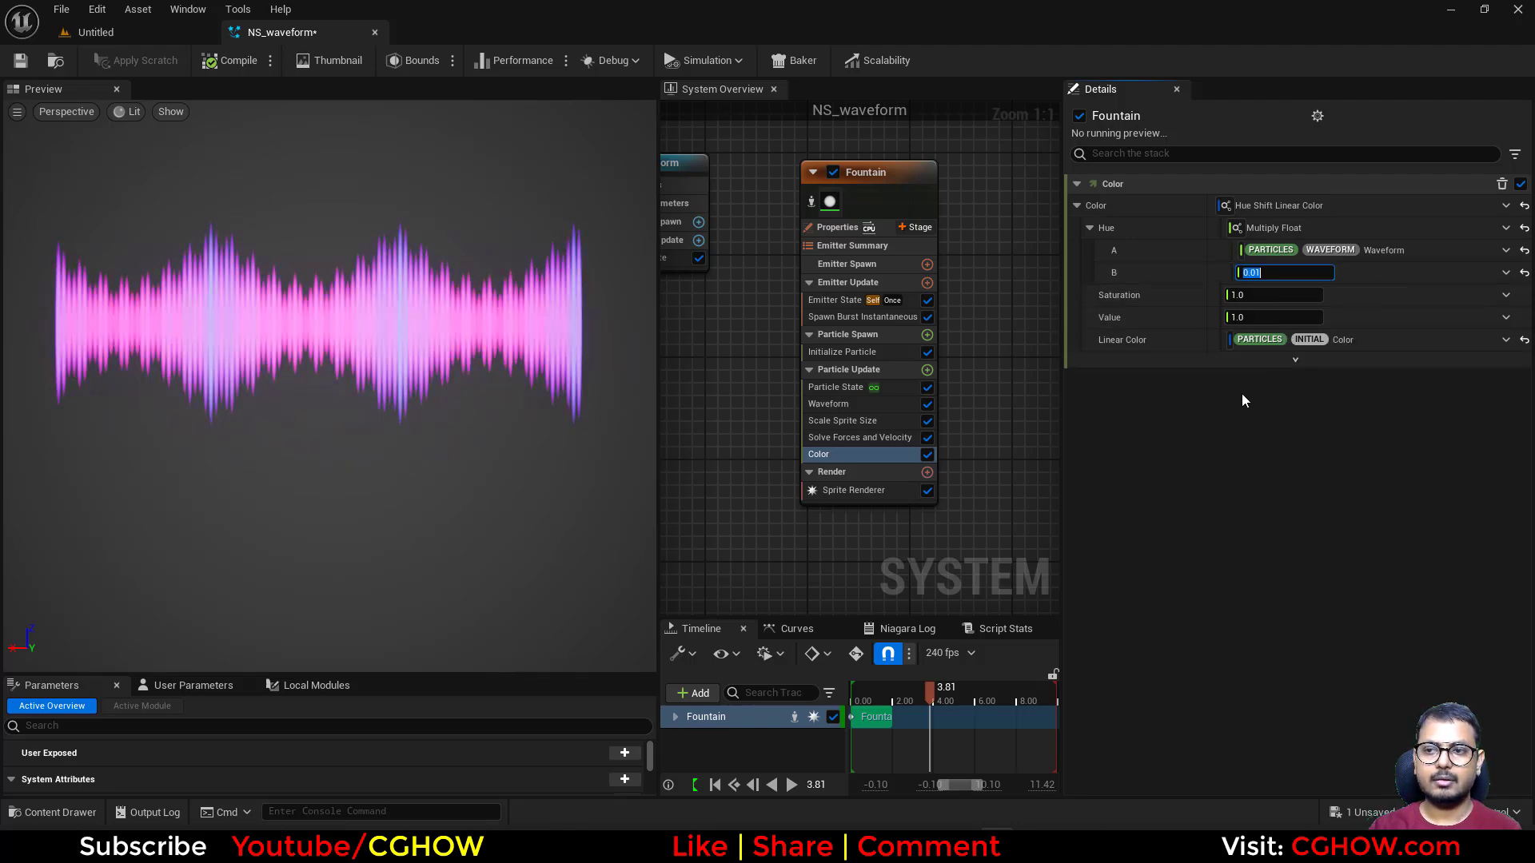
# - Try B values such as 0.05 and 0.01 for the Hue multiplier, and settle on 0.02
pyautogui.moveTo(1280, 277); pyautogui.dragTo(1299, 276)
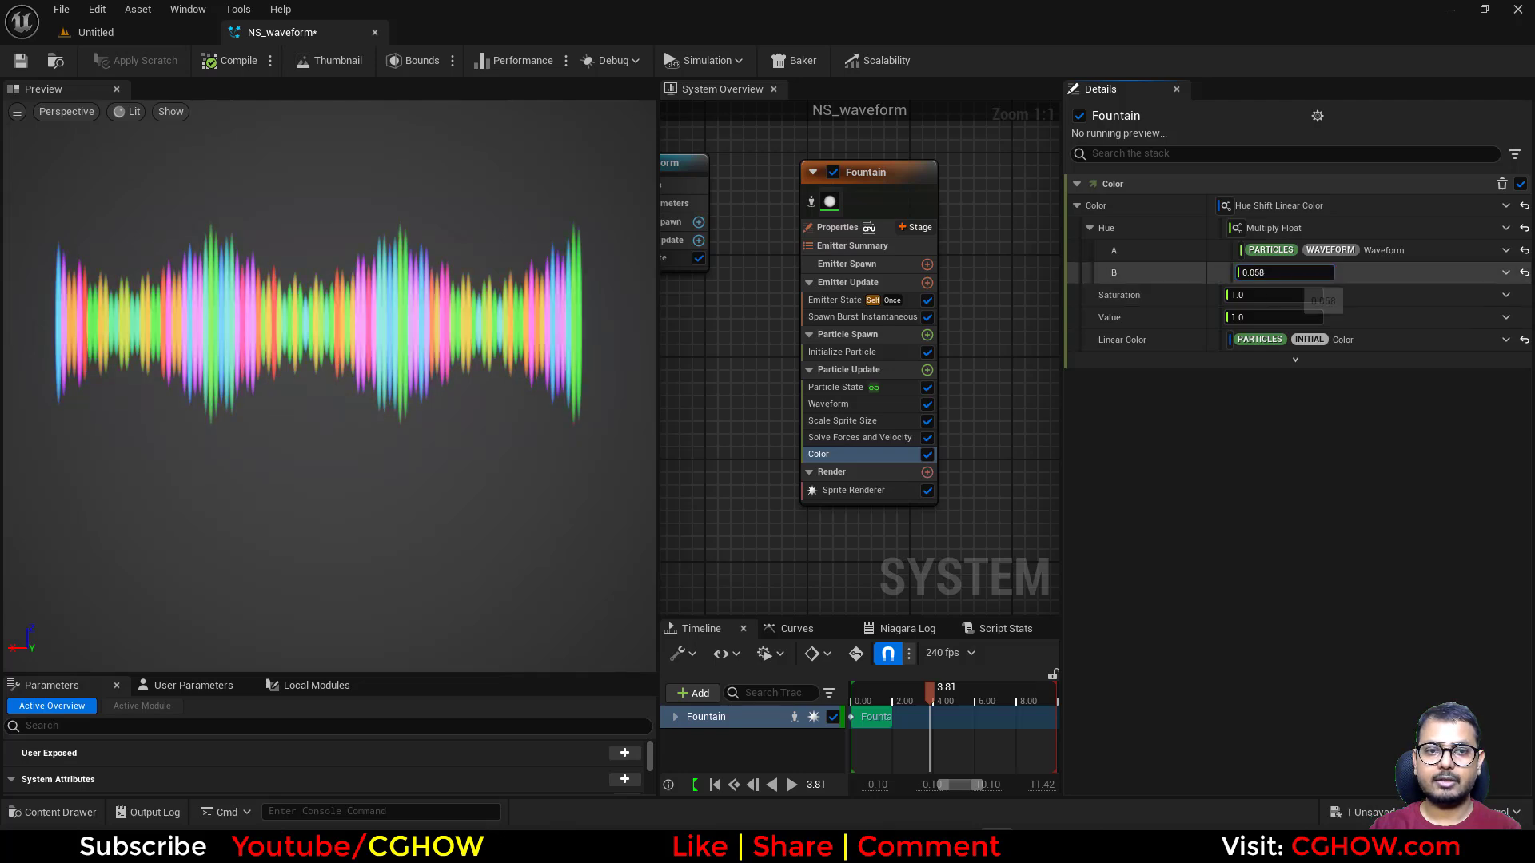
pyautogui.write('.05')
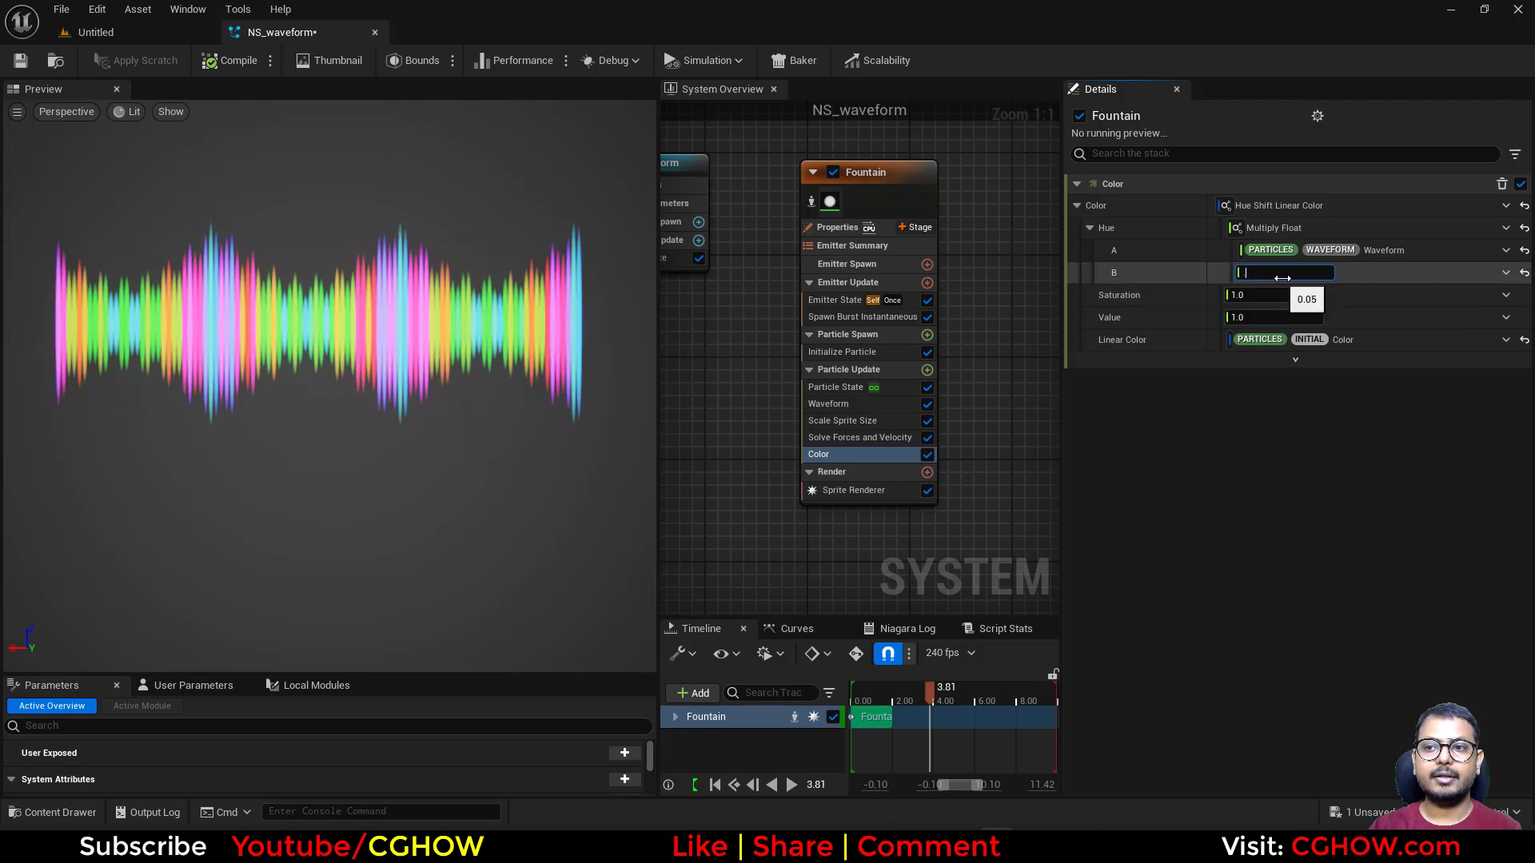
pyautogui.write('.02')
pyautogui.press('Return')
pyautogui.write('.01')
pyautogui.press('Return')
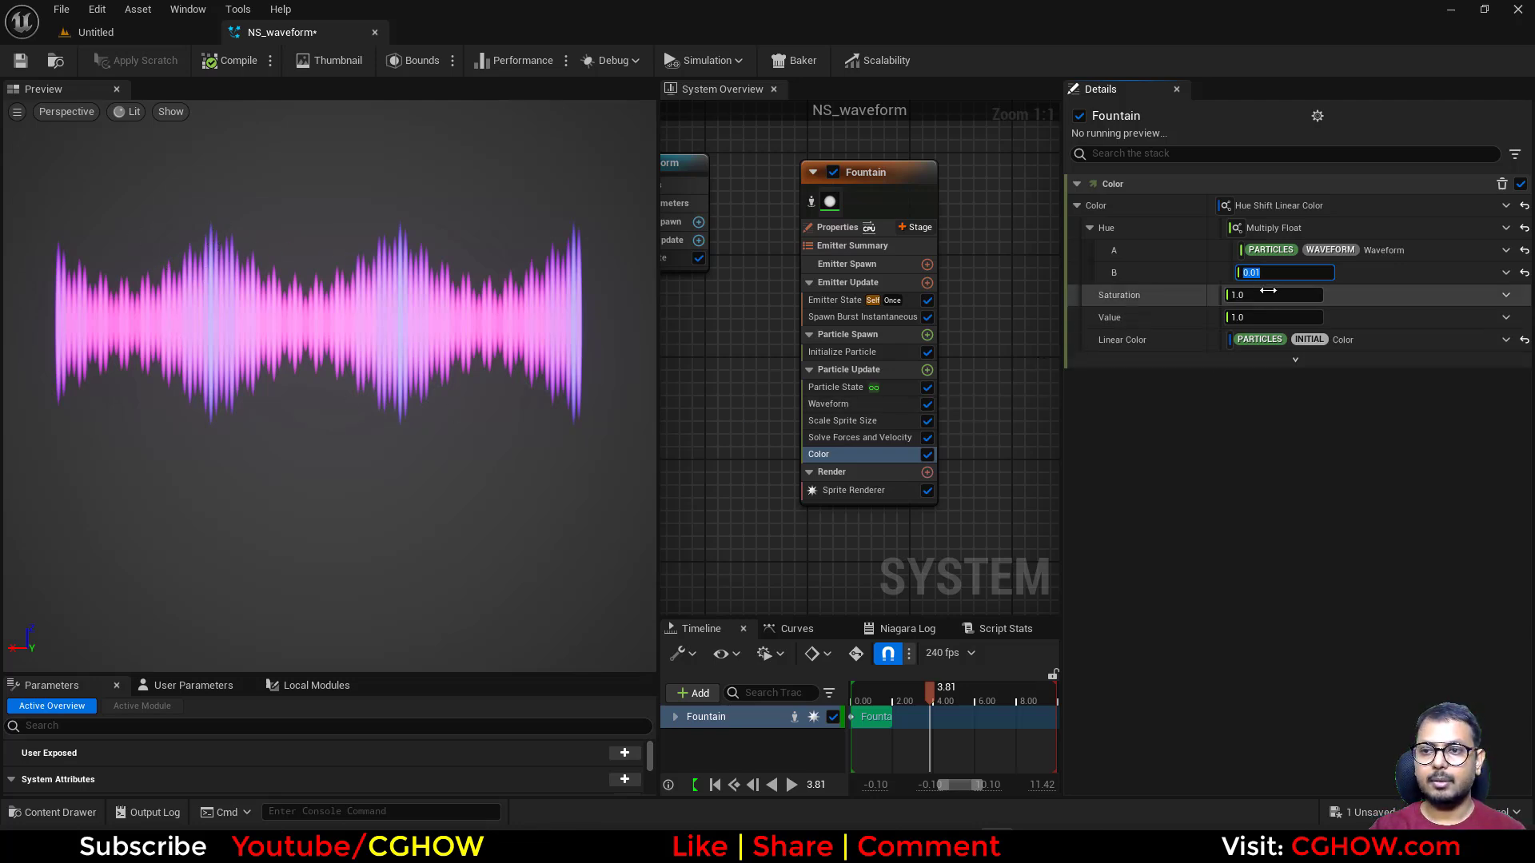
pyautogui.write('.02')
pyautogui.press('Return')
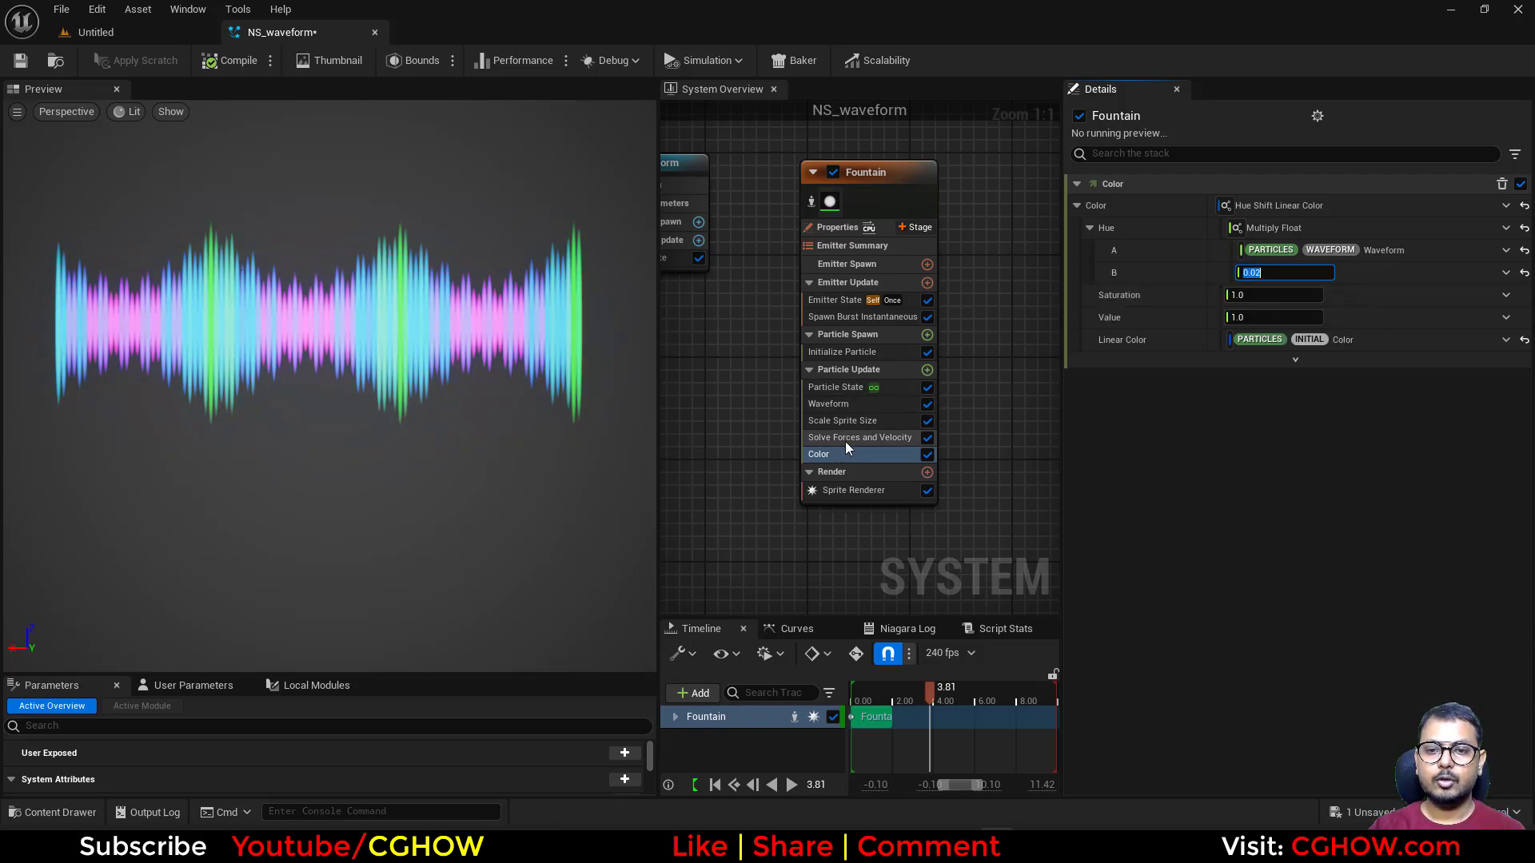
# - Try different Frequency values for Waveform [1] and settle on about 0.42
pyautogui.click(880, 404)
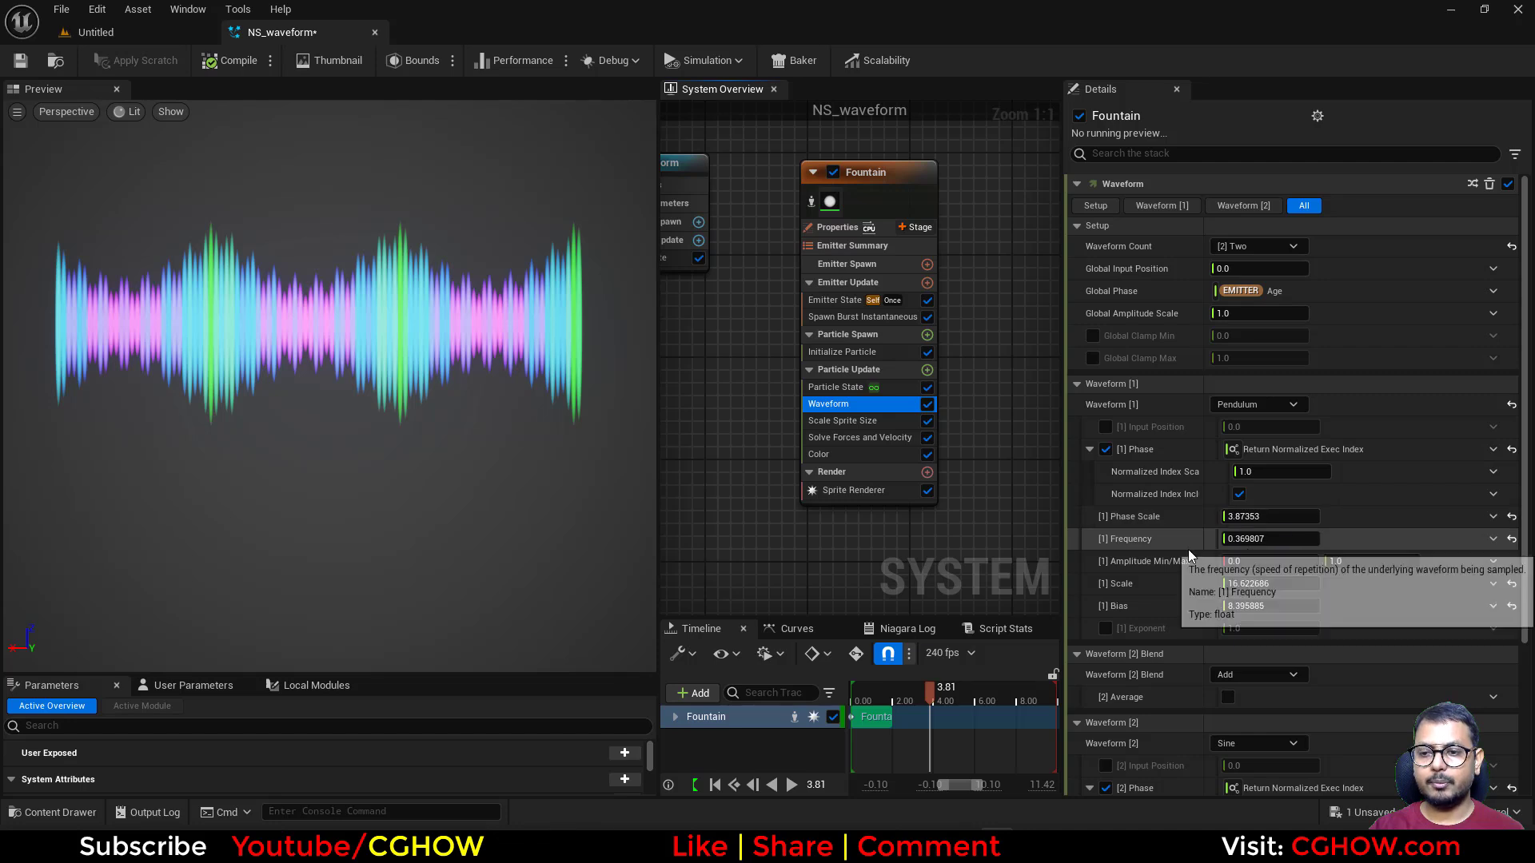
pyautogui.moveTo(1247, 541); pyautogui.dragTo(1312, 541)
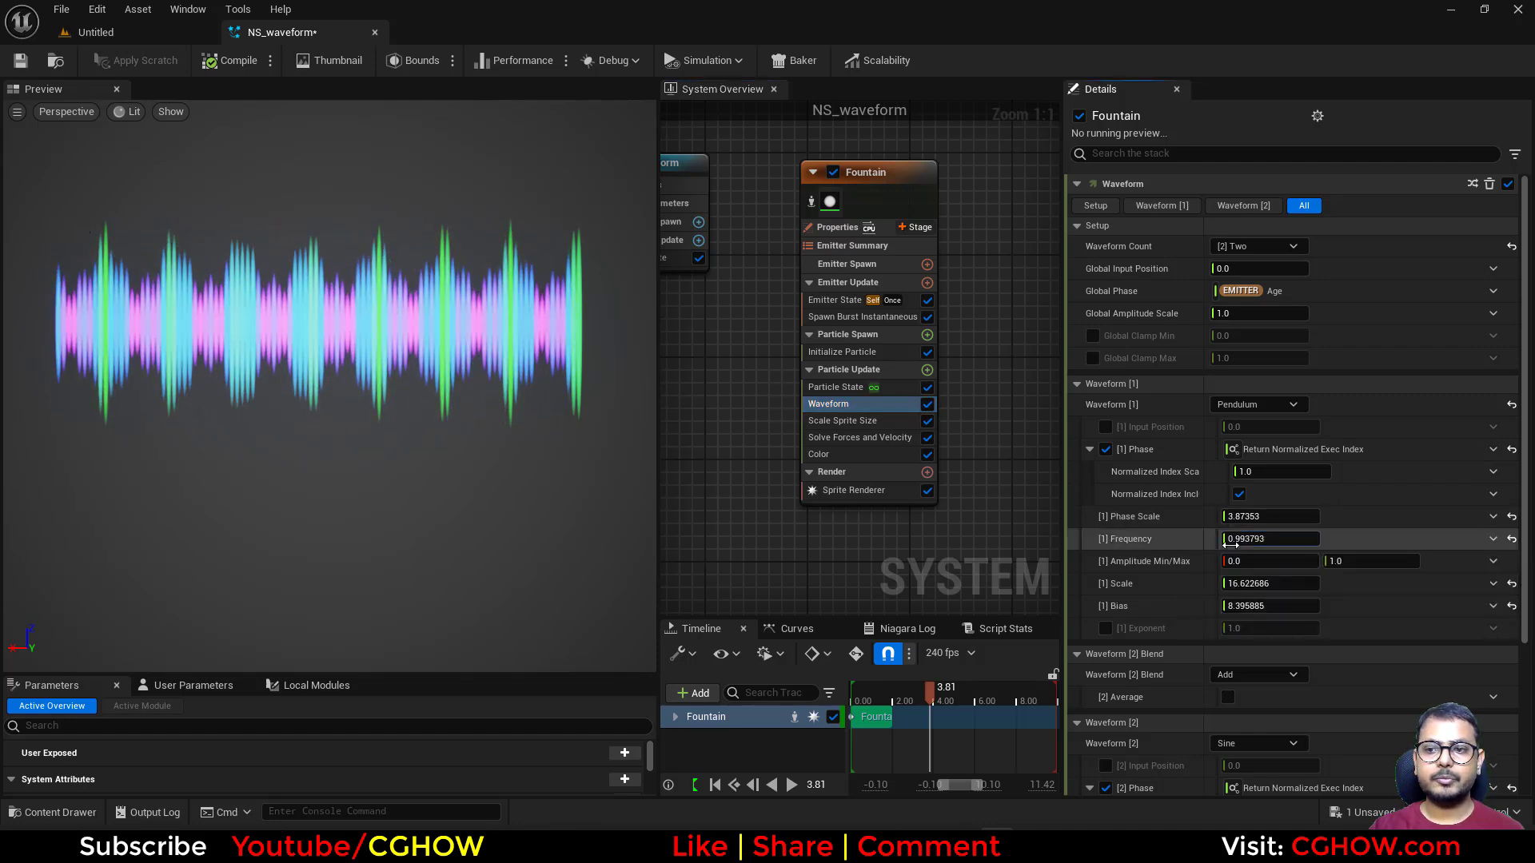
pyautogui.moveTo(1259, 543); pyautogui.dragTo(1291, 543)
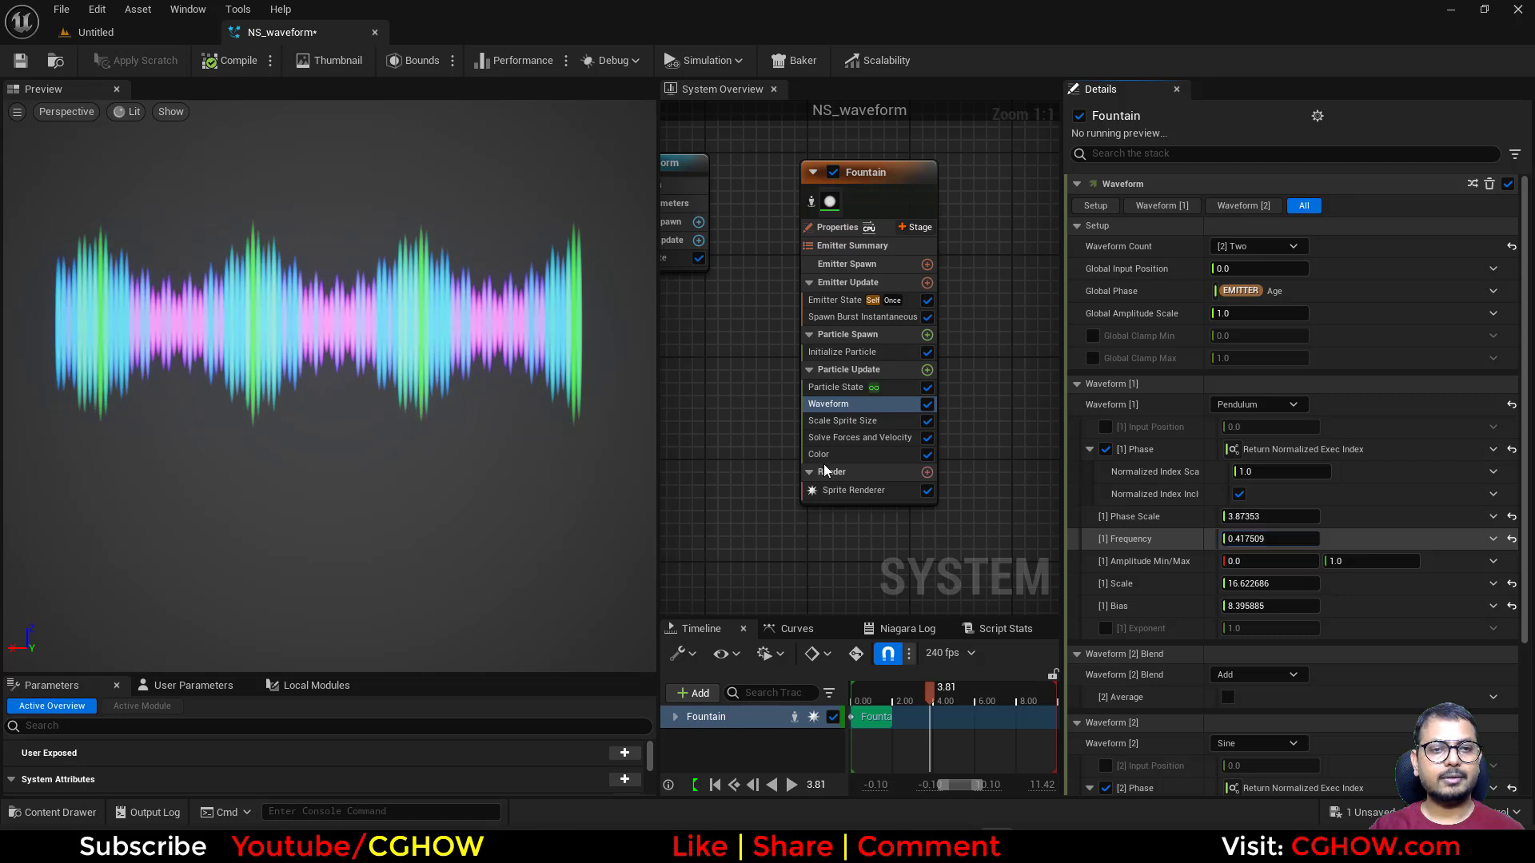
pyautogui.moveTo(400, 431)
pyautogui.mouseDown()
pyautogui.moveTo(495, 448)
pyautogui.moveTo(400, 432)
pyautogui.moveTo(414, 431)
pyautogui.mouseUp()
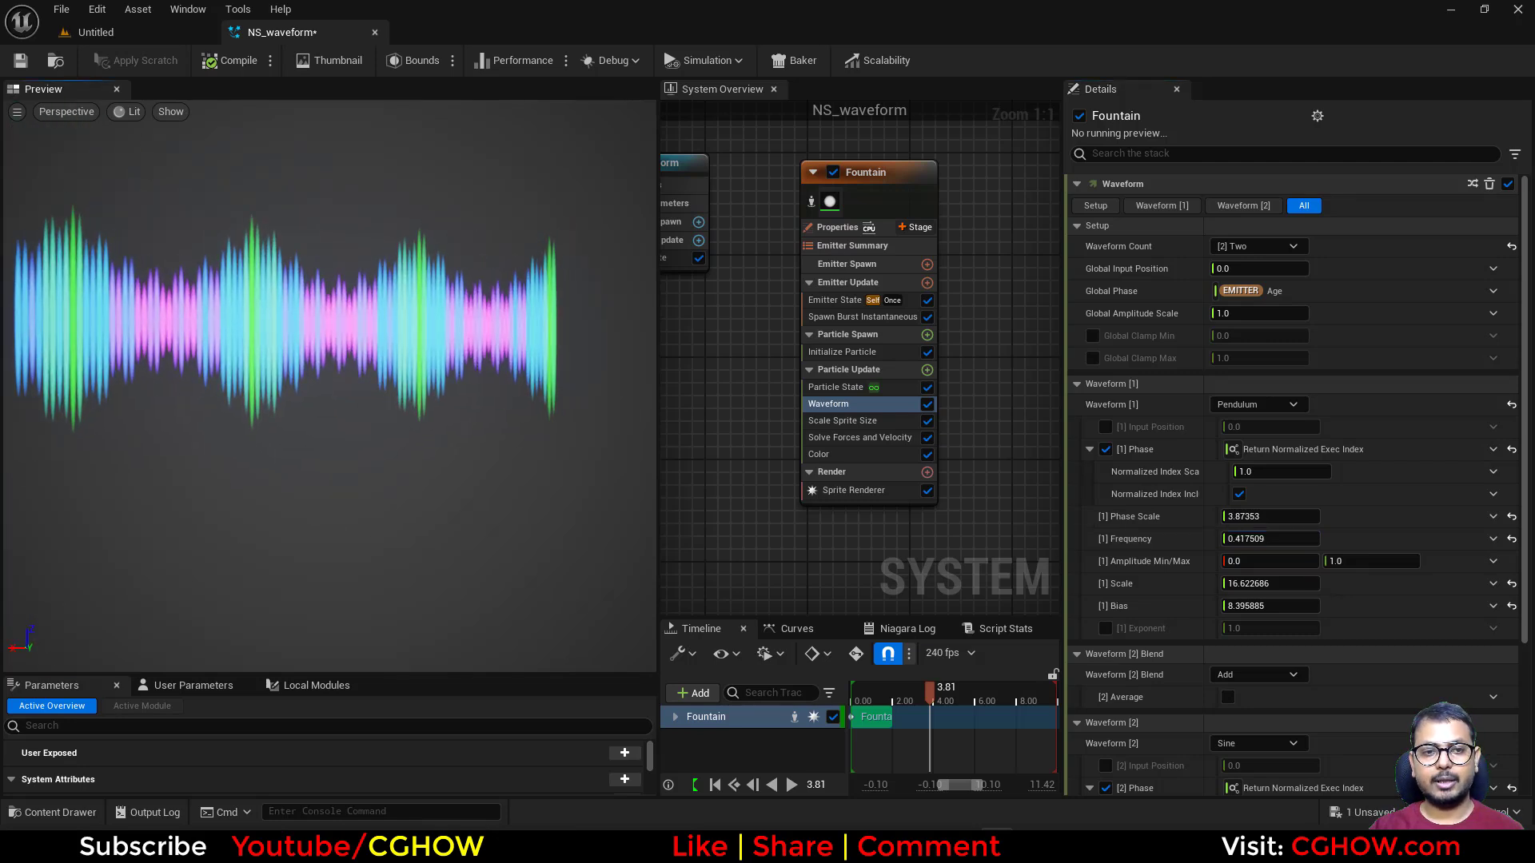
# - Try 0 and 1 as the second value of the Sprite Renderer's Default Pivot in UV Space
pyautogui.click(832, 490)
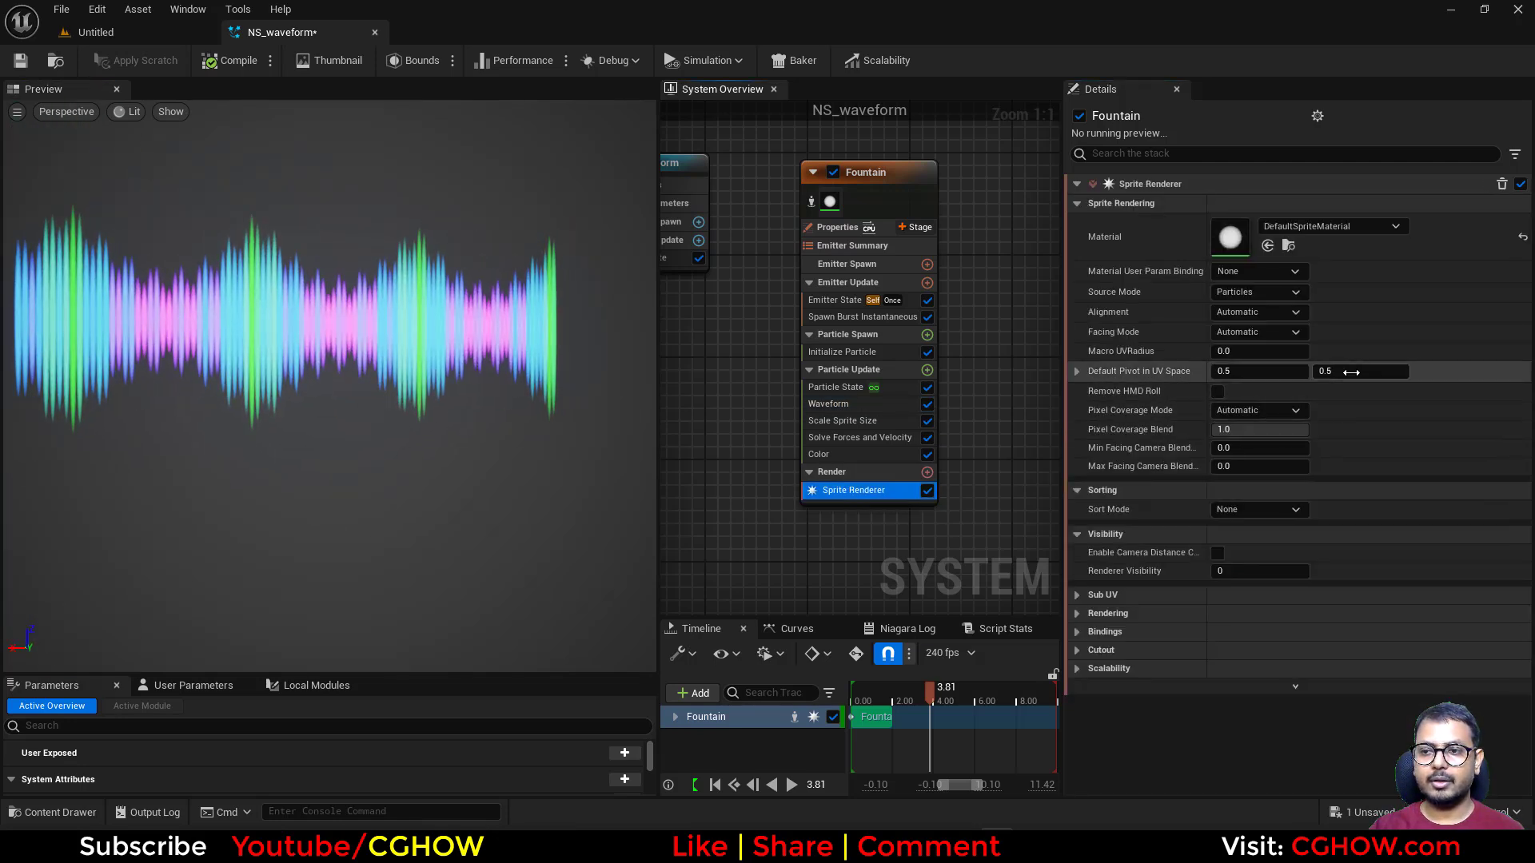
pyautogui.moveTo(1359, 371); pyautogui.dragTo(1386, 375)
pyautogui.click(1386, 375)
pyautogui.write('0')
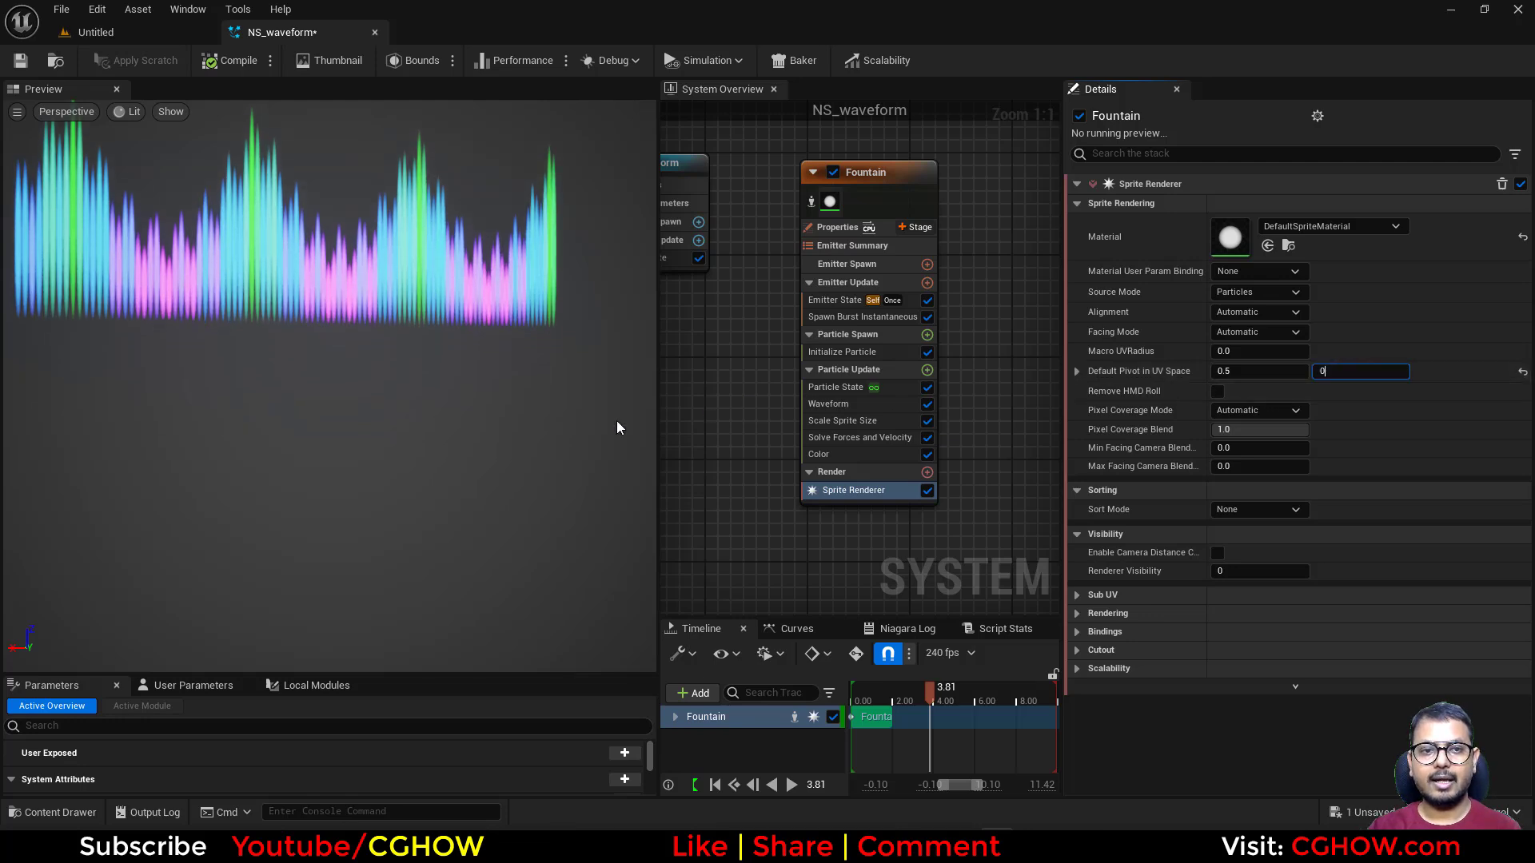
pyautogui.press('Return')
pyautogui.write('1')
pyautogui.press('Return')
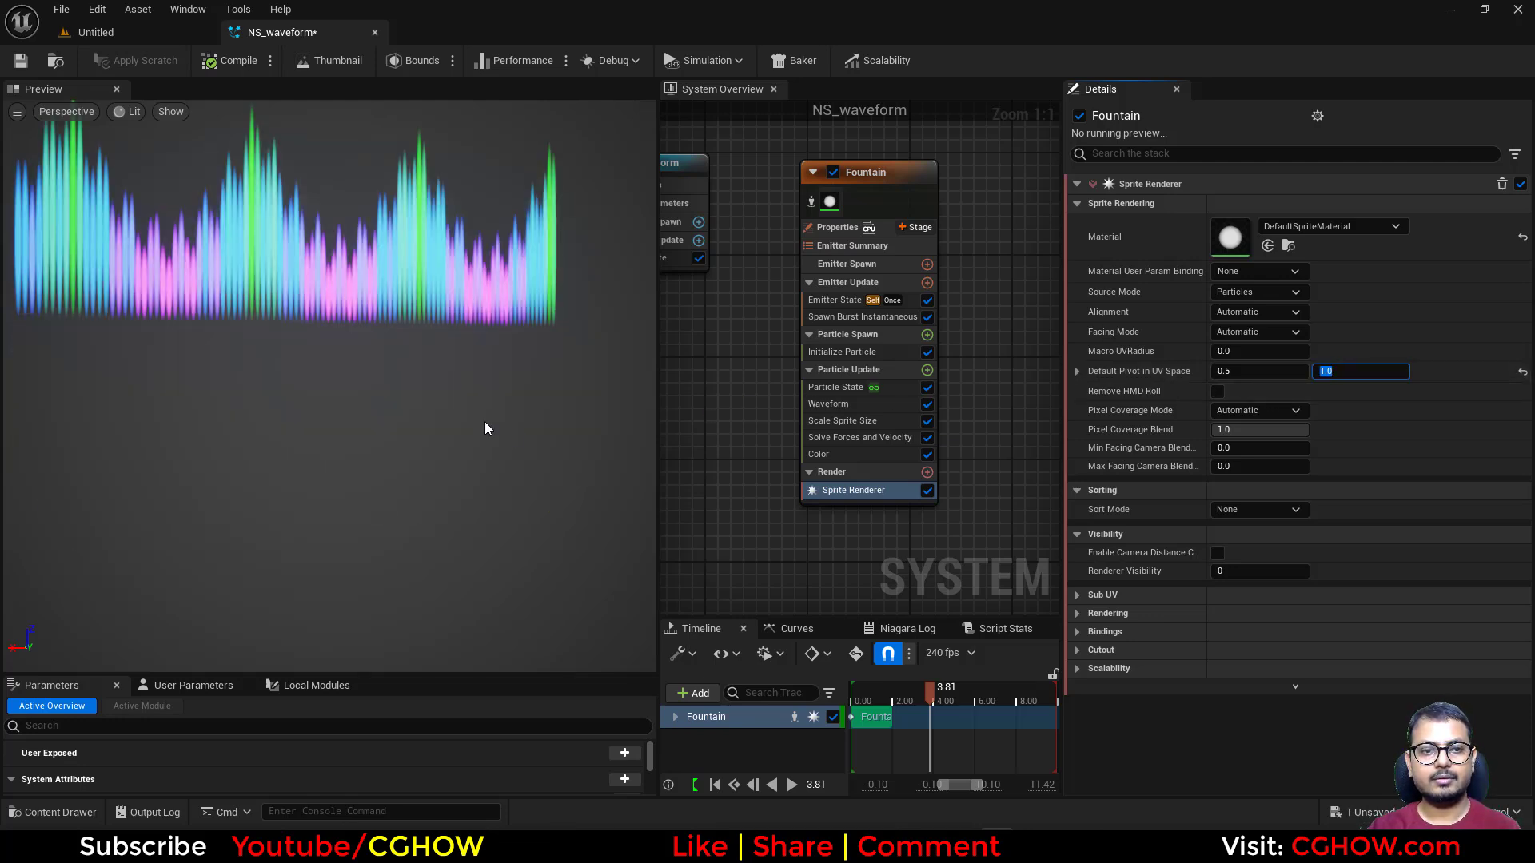
pyautogui.moveTo(387, 452)
pyautogui.mouseDown()
pyautogui.moveTo(480, 457)
pyautogui.moveTo(300, 461)
pyautogui.moveTo(376, 460)
pyautogui.mouseUp()
# - Reset the Position Offset in Initialize Particle to its default value
pyautogui.click(895, 352)
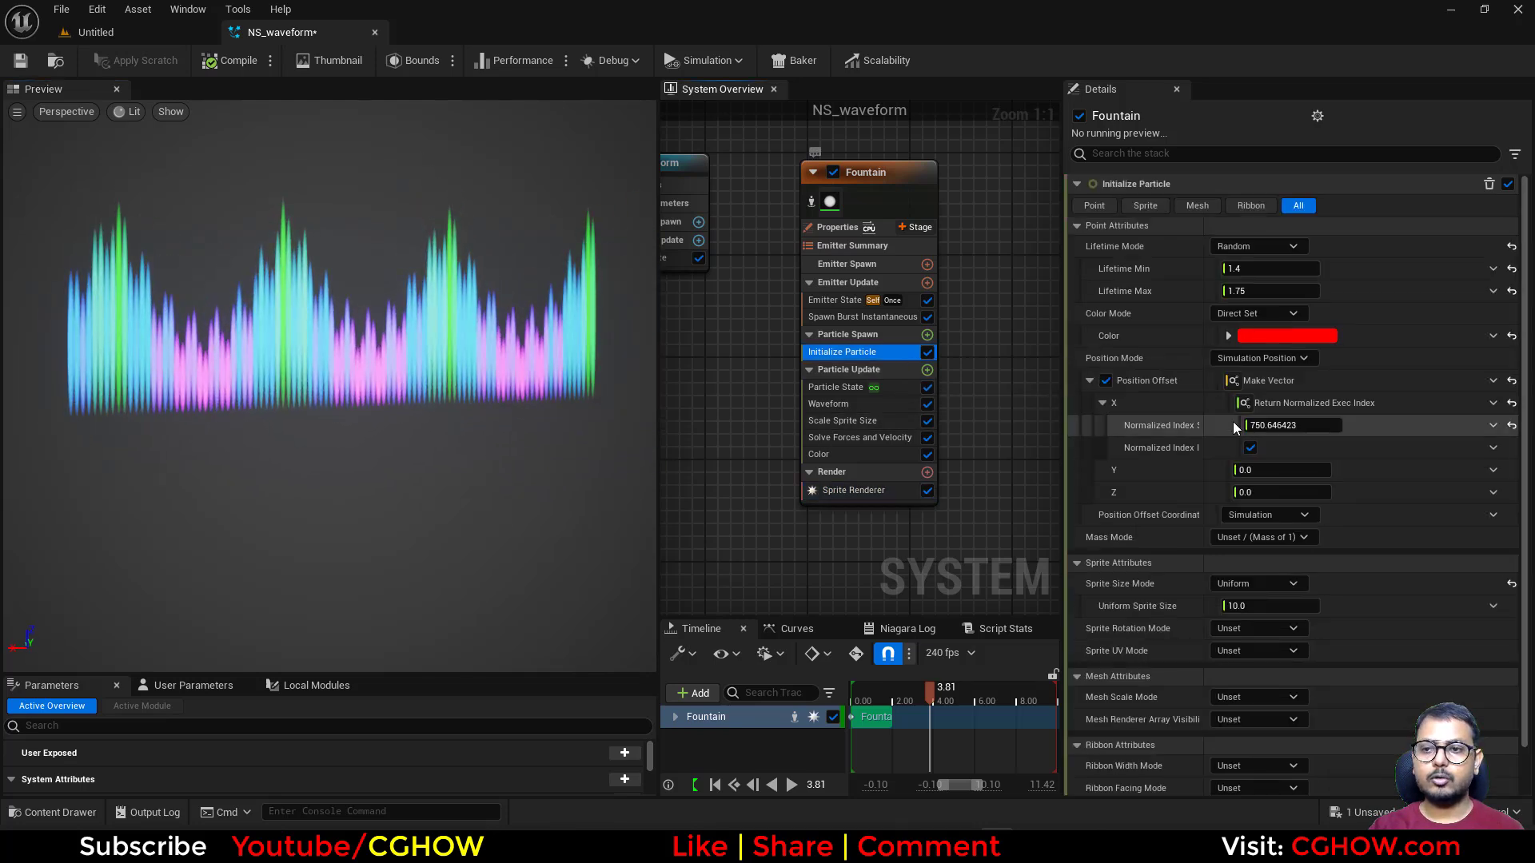
pyautogui.click(1518, 387)
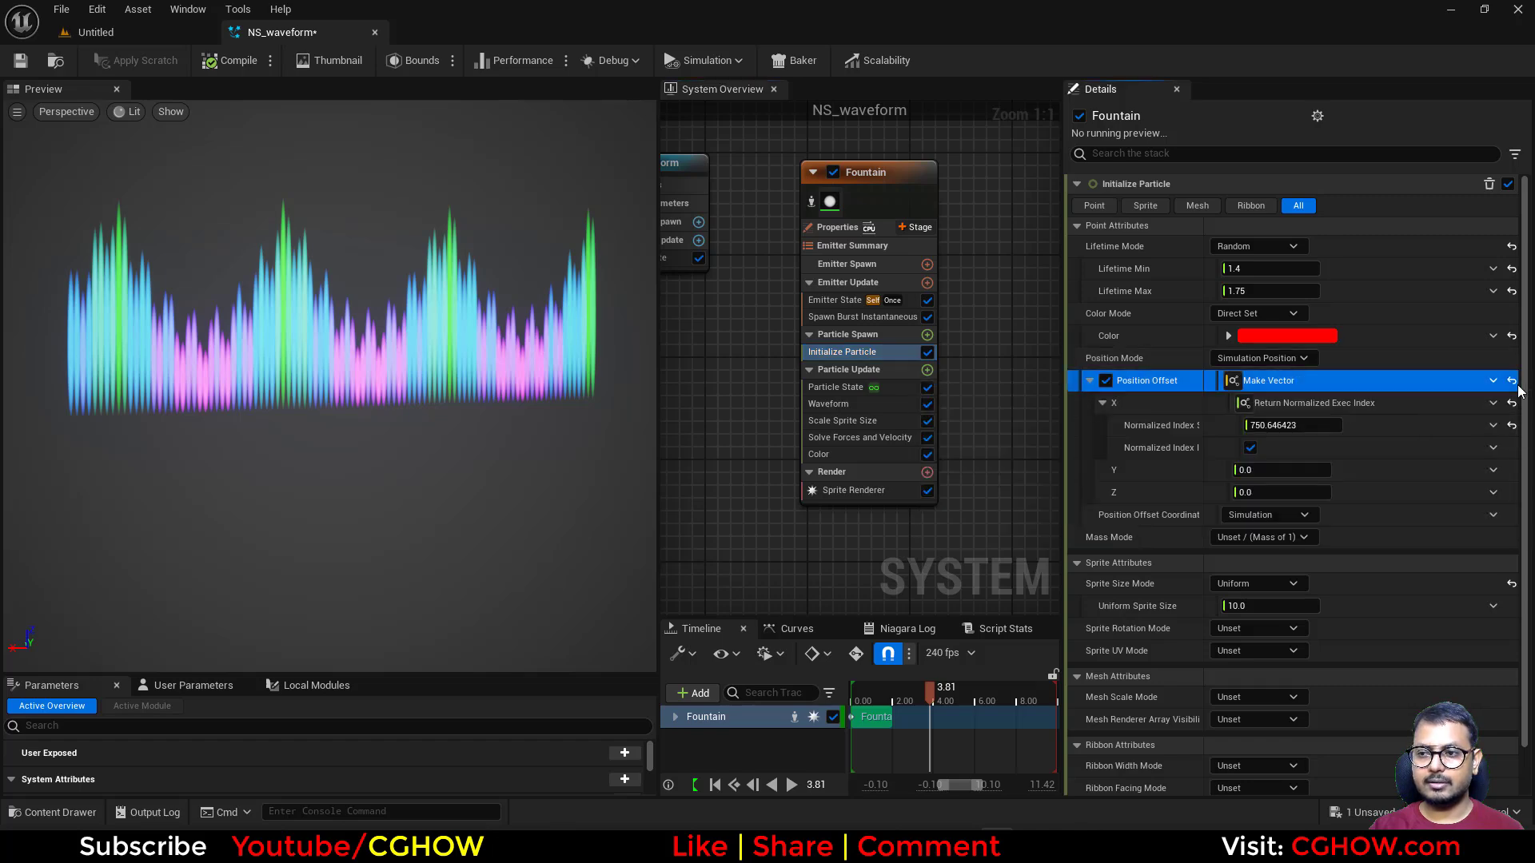
pyautogui.click(1512, 382)
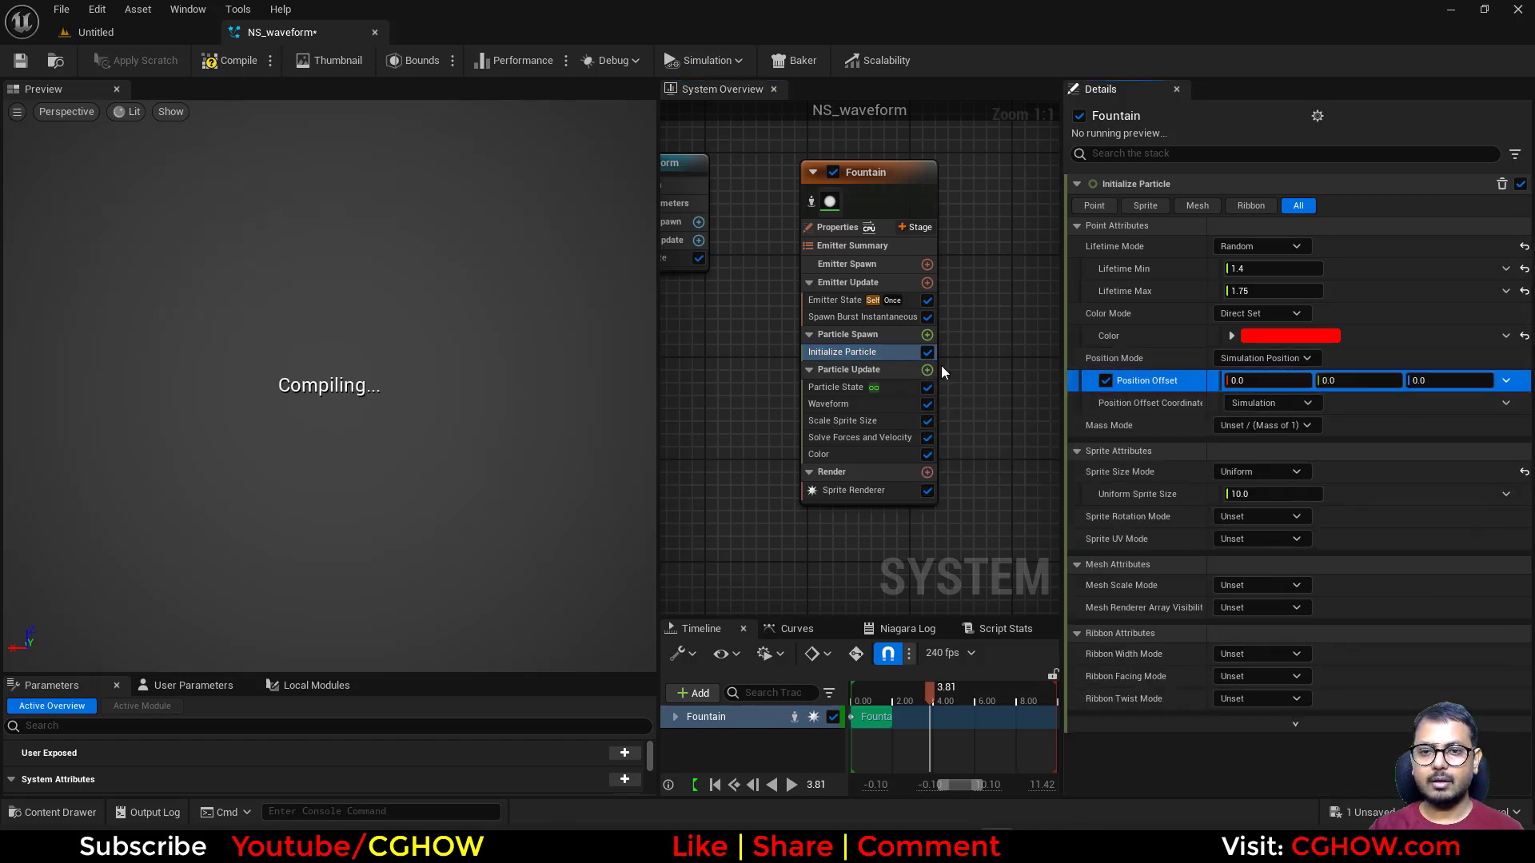
# - Add a Shape Location module to Particle Spawn with a Torus primitive and a Handle Radius of 0
pyautogui.click(927, 334)
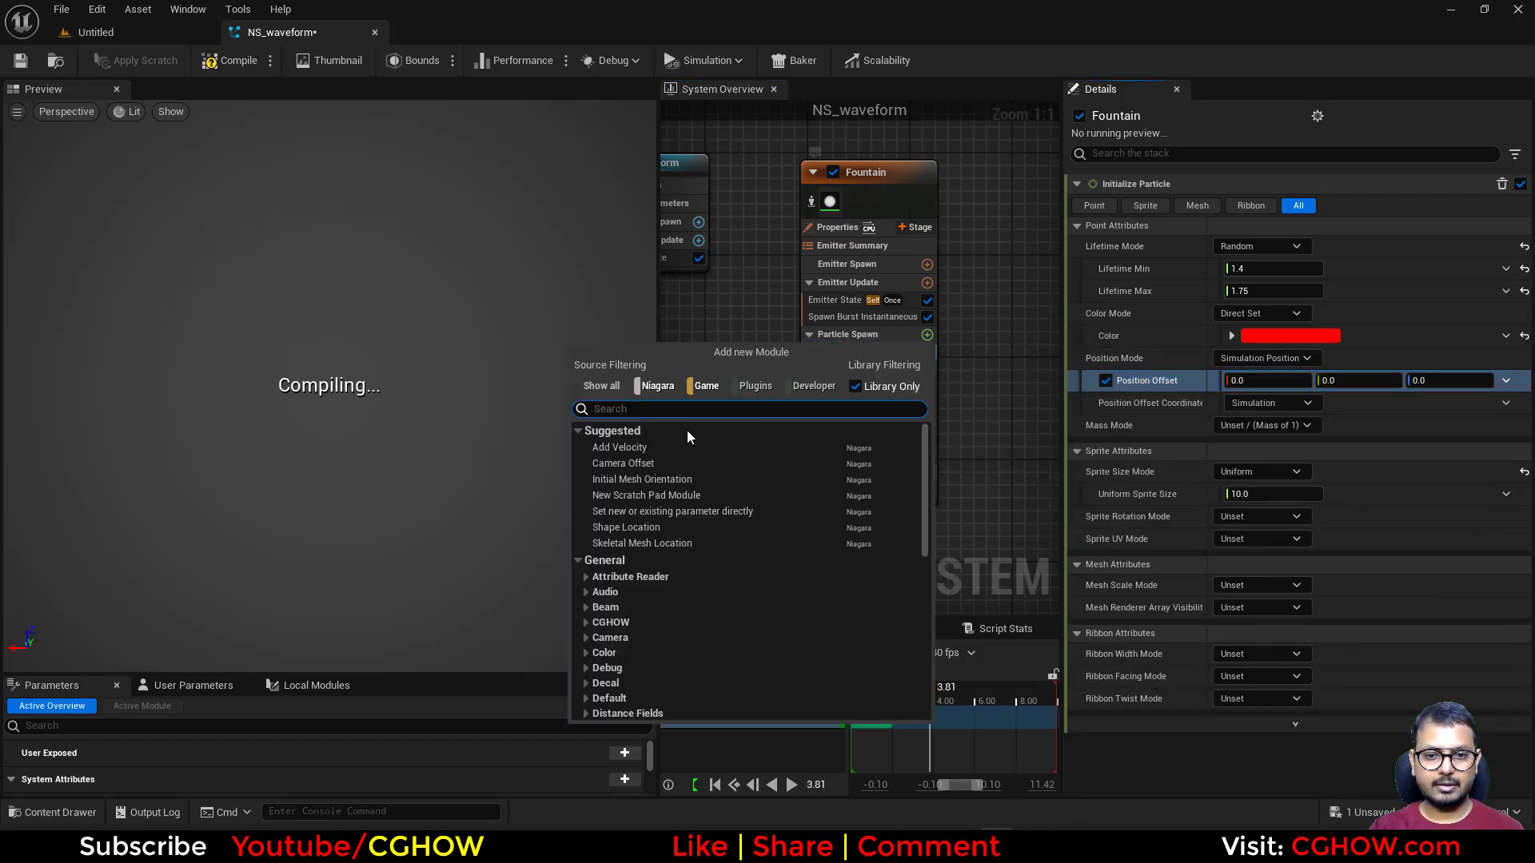
pyautogui.click(640, 526)
pyautogui.click(1261, 247)
pyautogui.click(1264, 316)
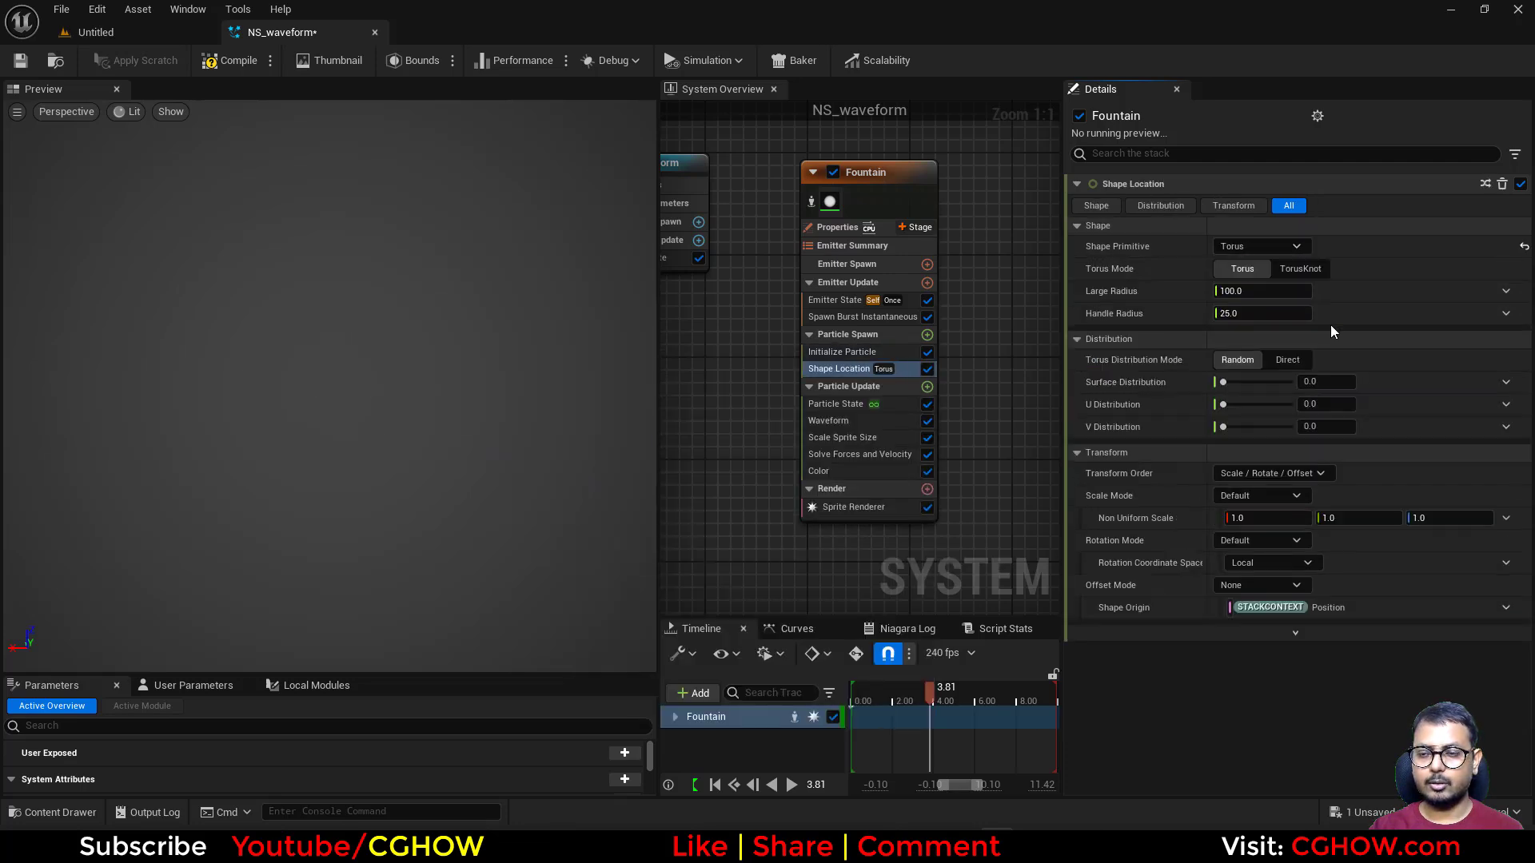
pyautogui.click(1249, 314)
pyautogui.write('0')
pyautogui.press('Return')
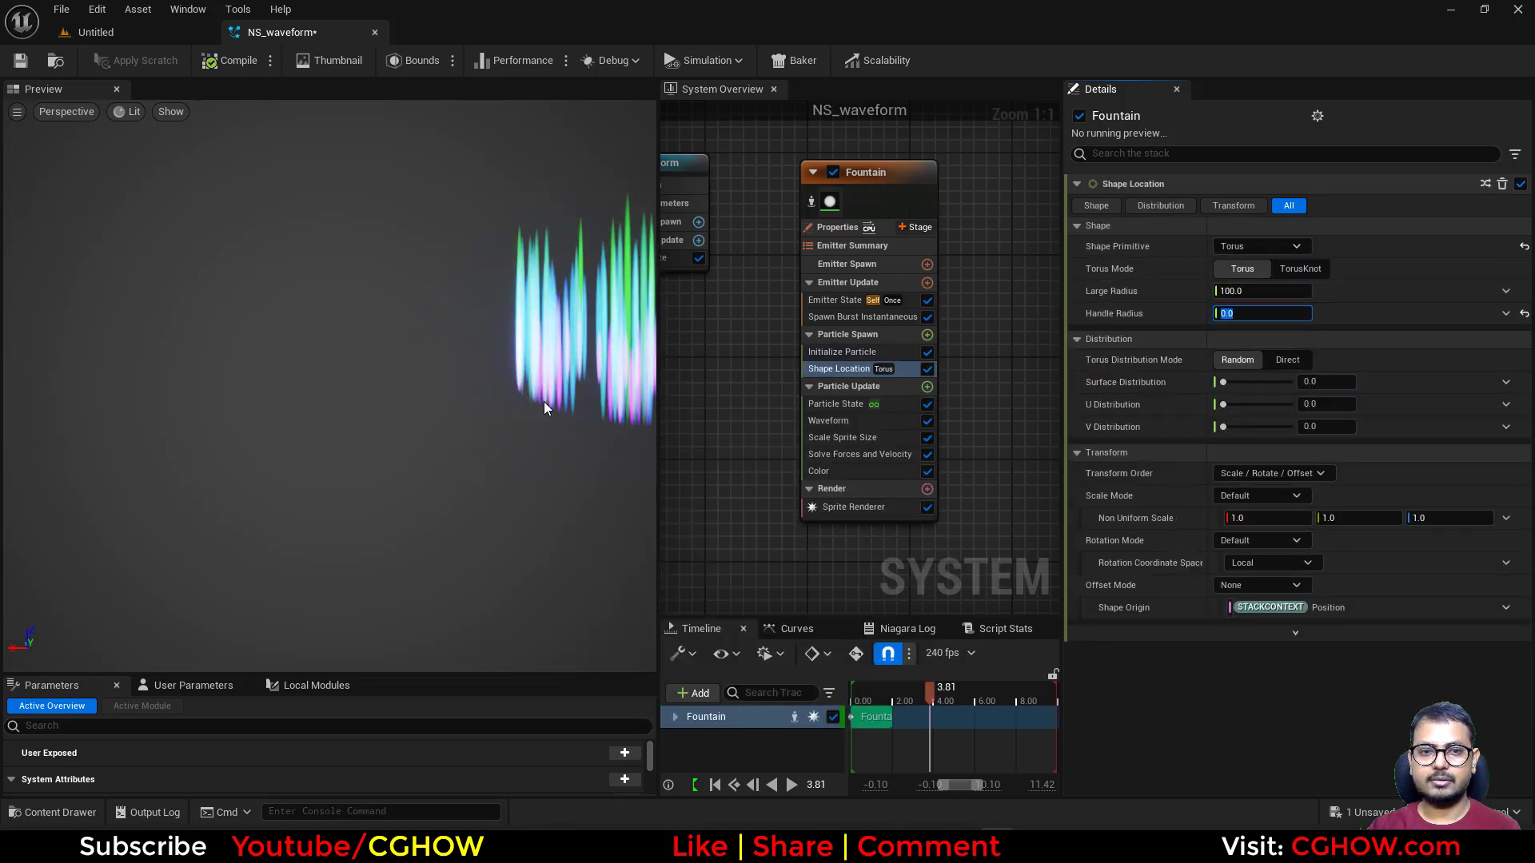
# - Increase the torus's Large Radius to about 298
pyautogui.moveTo(544, 402); pyautogui.dragTo(451, 402, button='middle')
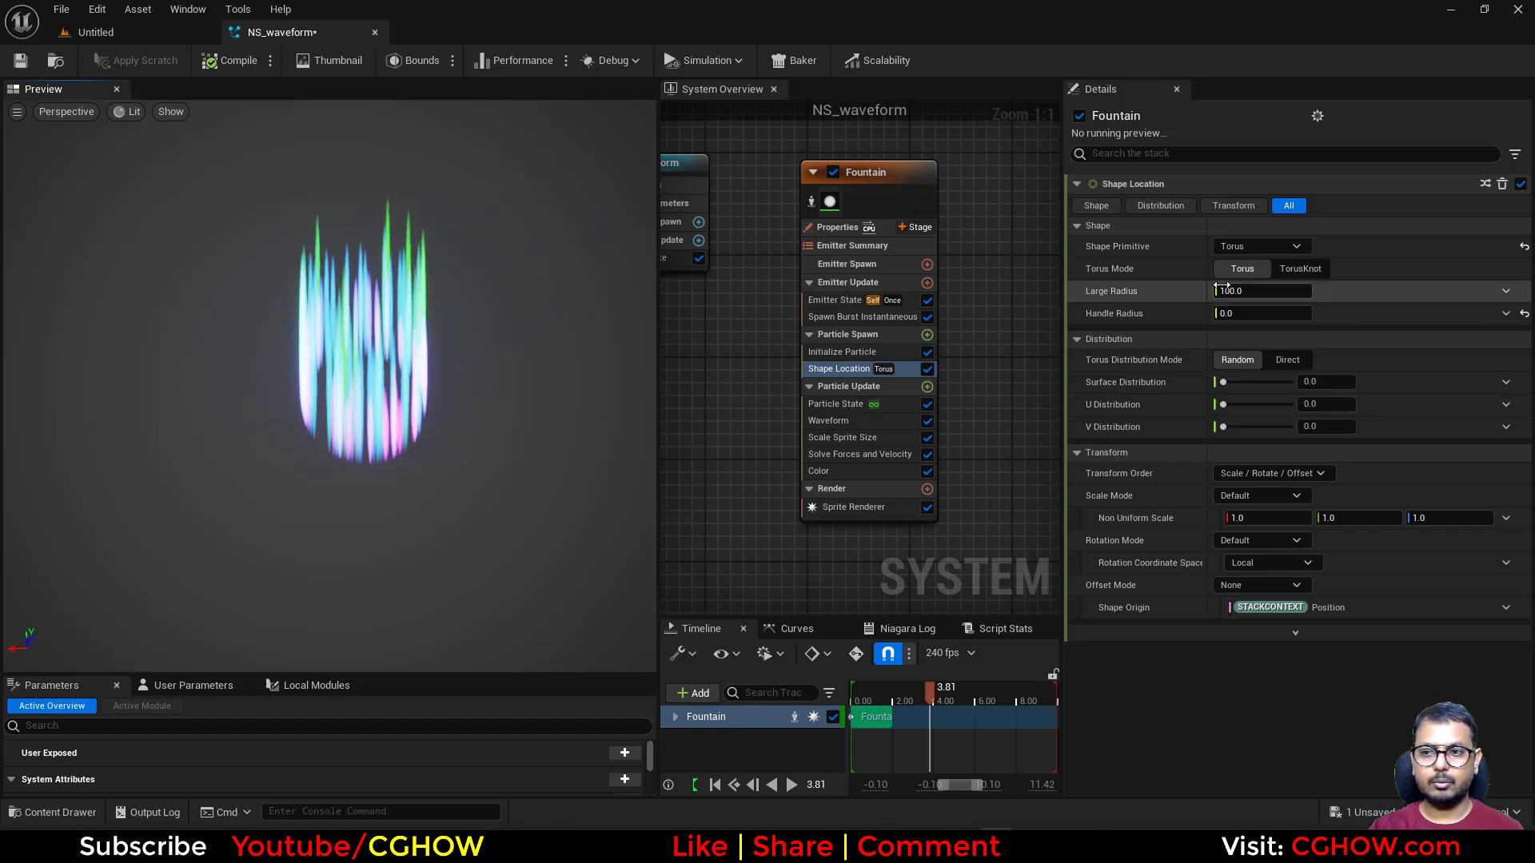
pyautogui.moveTo(1263, 291); pyautogui.dragTo(1344, 291)
pyautogui.click(348, 410)
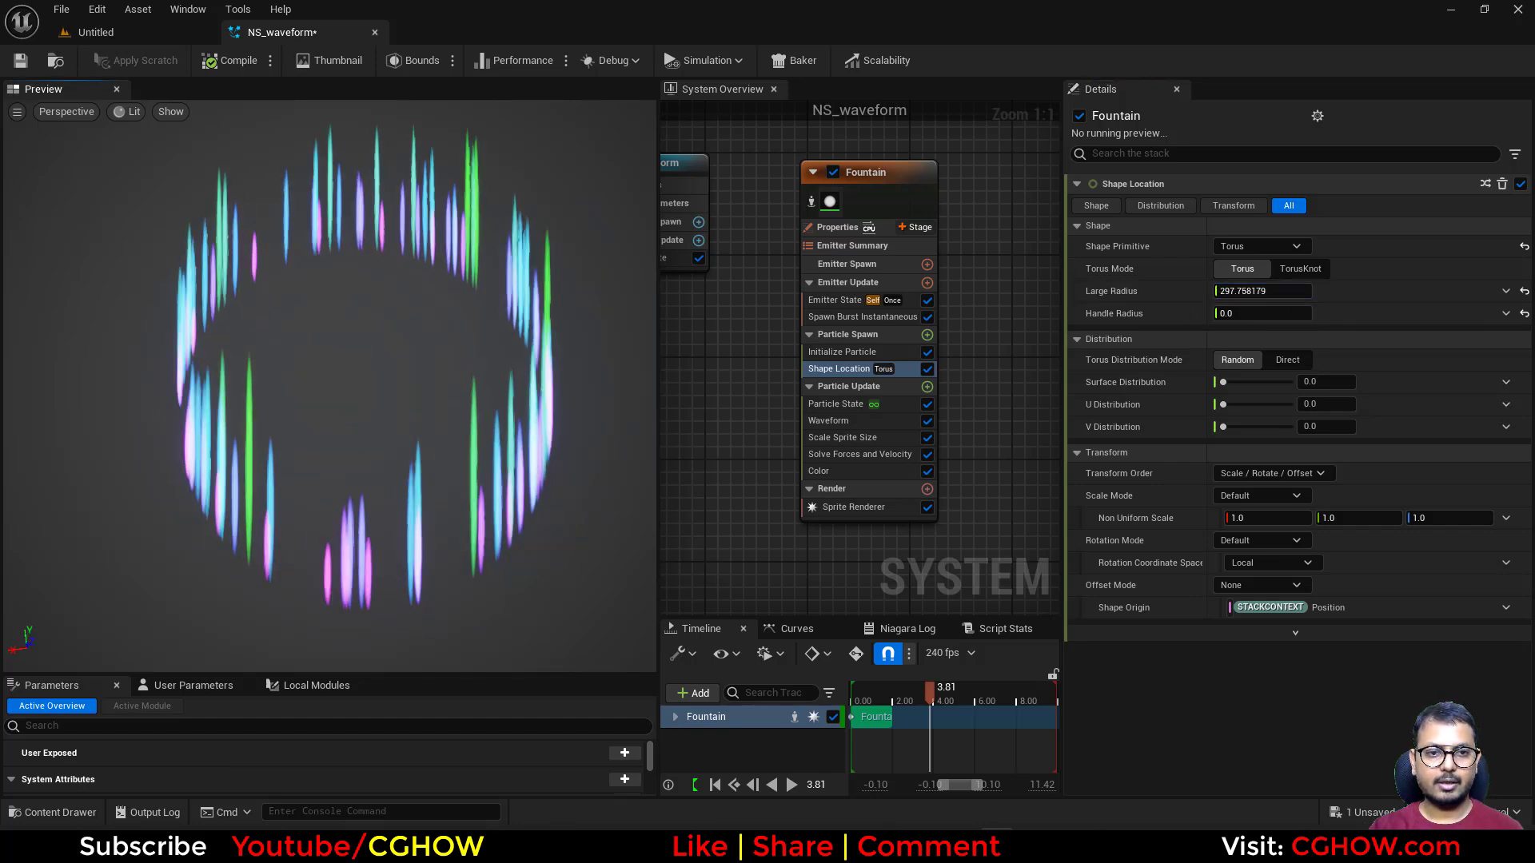
pyautogui.moveTo(349, 410); pyautogui.dragTo(351, 531)
# - Raise the Spawn Count of Spawn Burst Instantaneous to 216
pyautogui.click(867, 318)
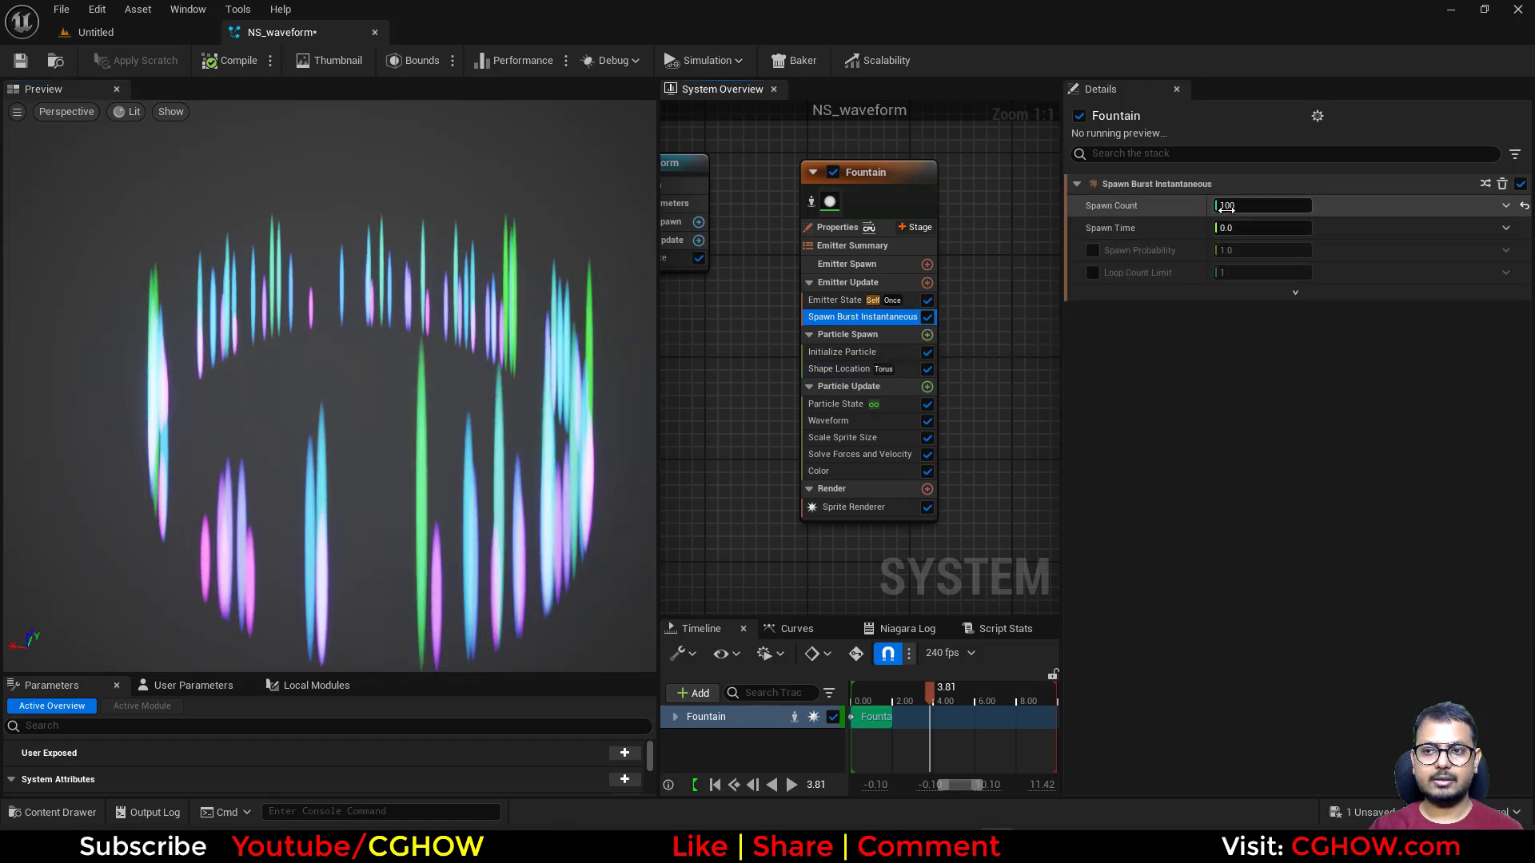
pyautogui.moveTo(1233, 207); pyautogui.dragTo(1296, 208)
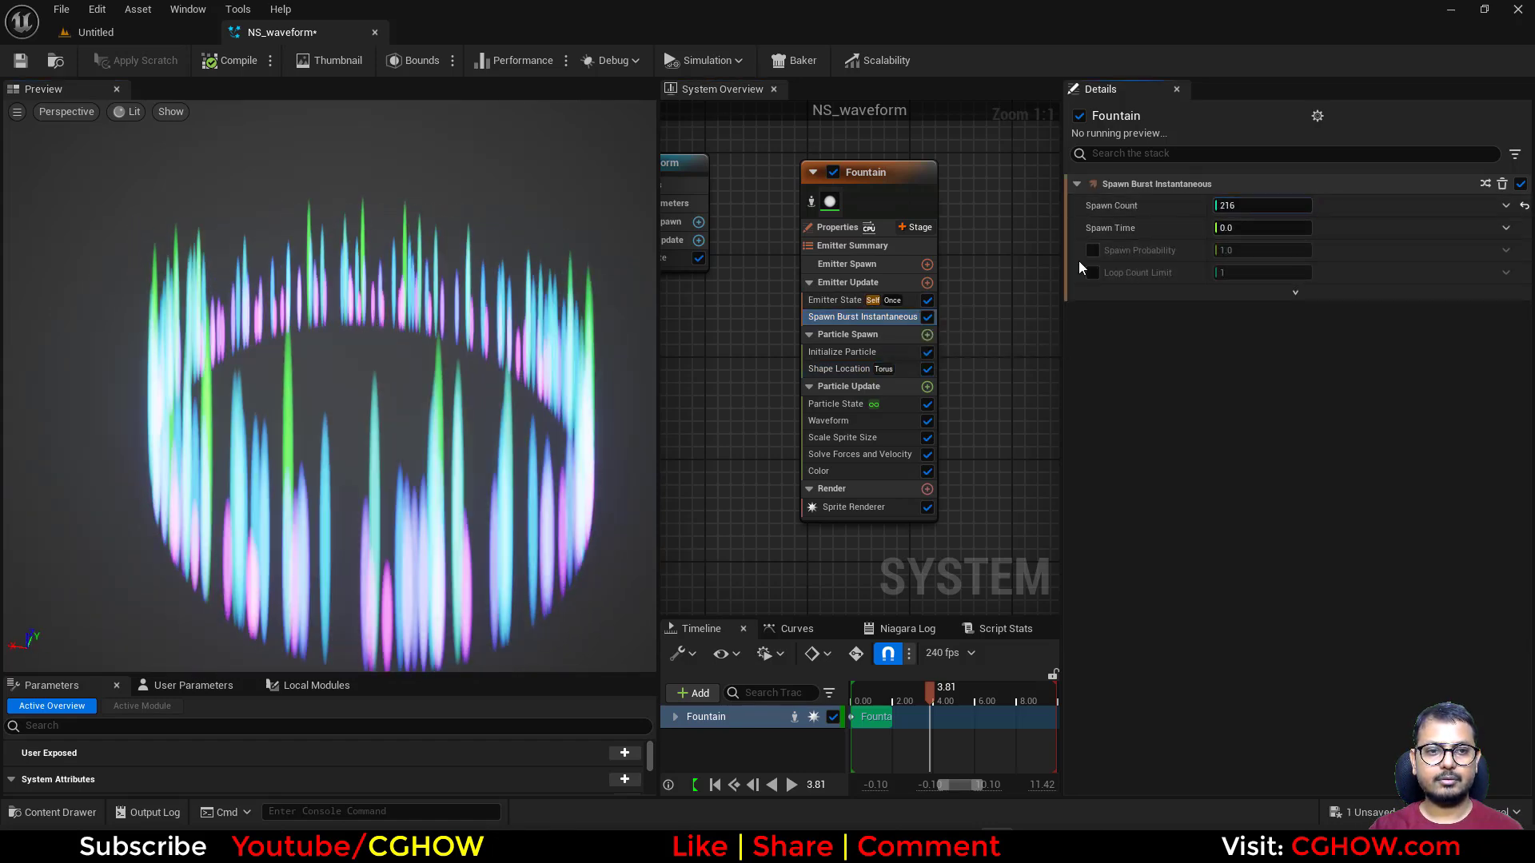
pyautogui.moveTo(371, 457); pyautogui.dragTo(464, 468)
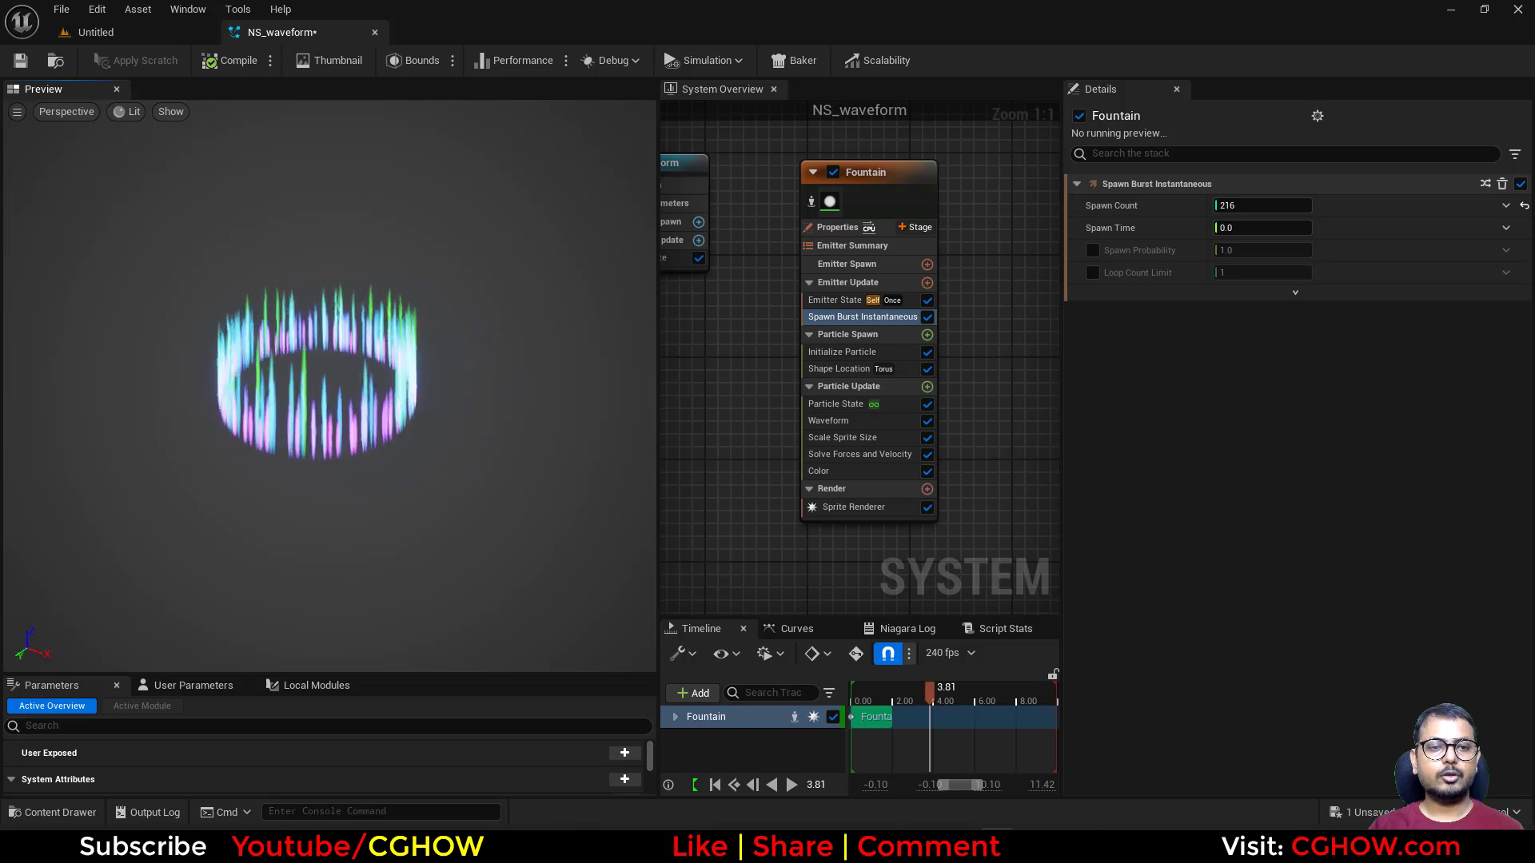
# - Review the type options for Waveform [1], and raise the Global Amplitude Scale to about 1.41
pyautogui.click(859, 421)
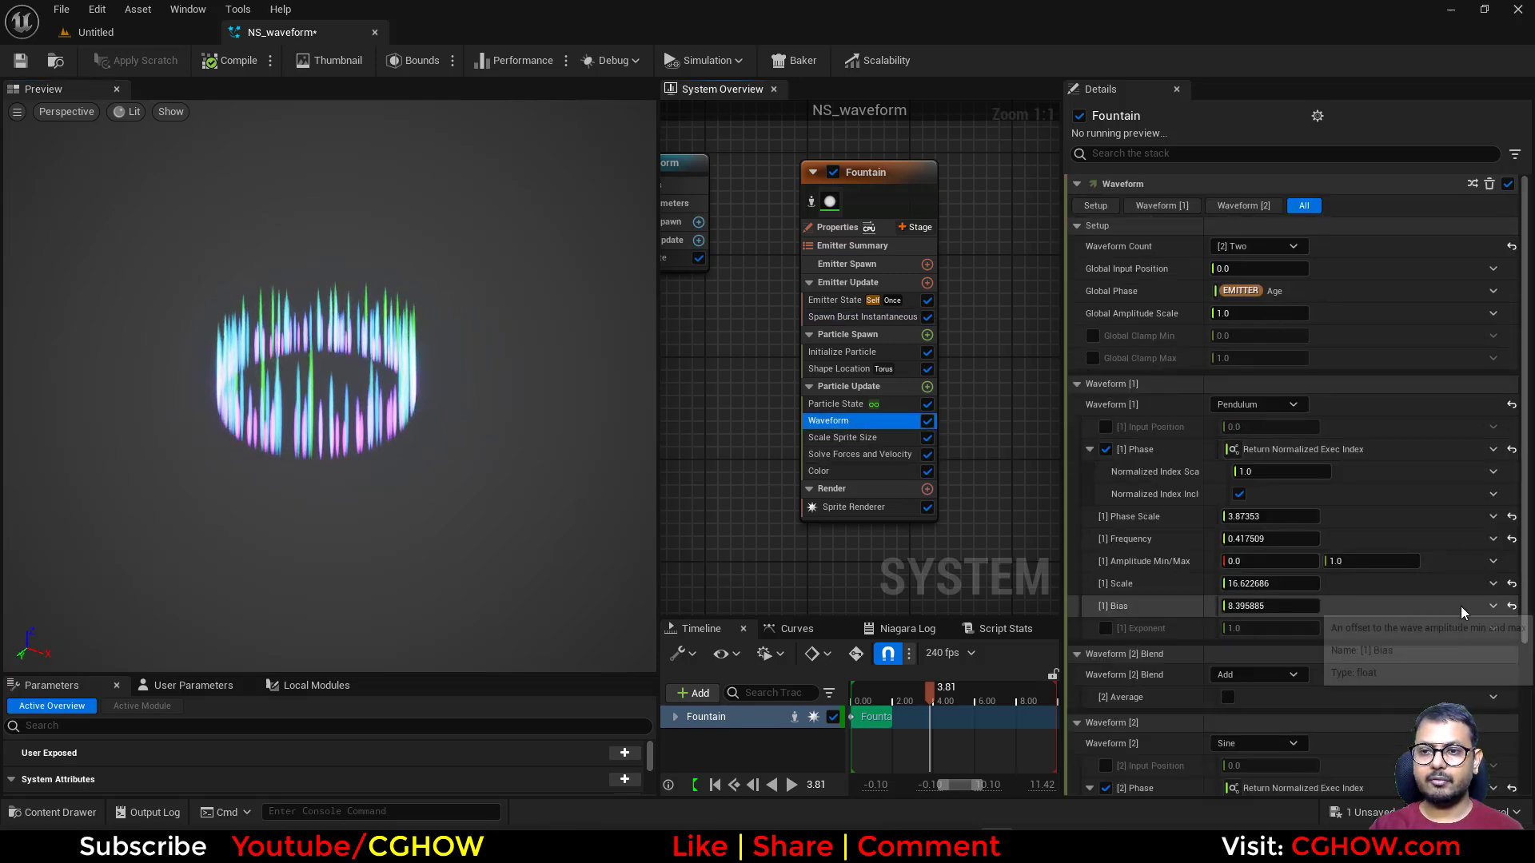
pyautogui.click(1257, 404)
pyautogui.press('Down')
pyautogui.press('Down')
pyautogui.press('Down')
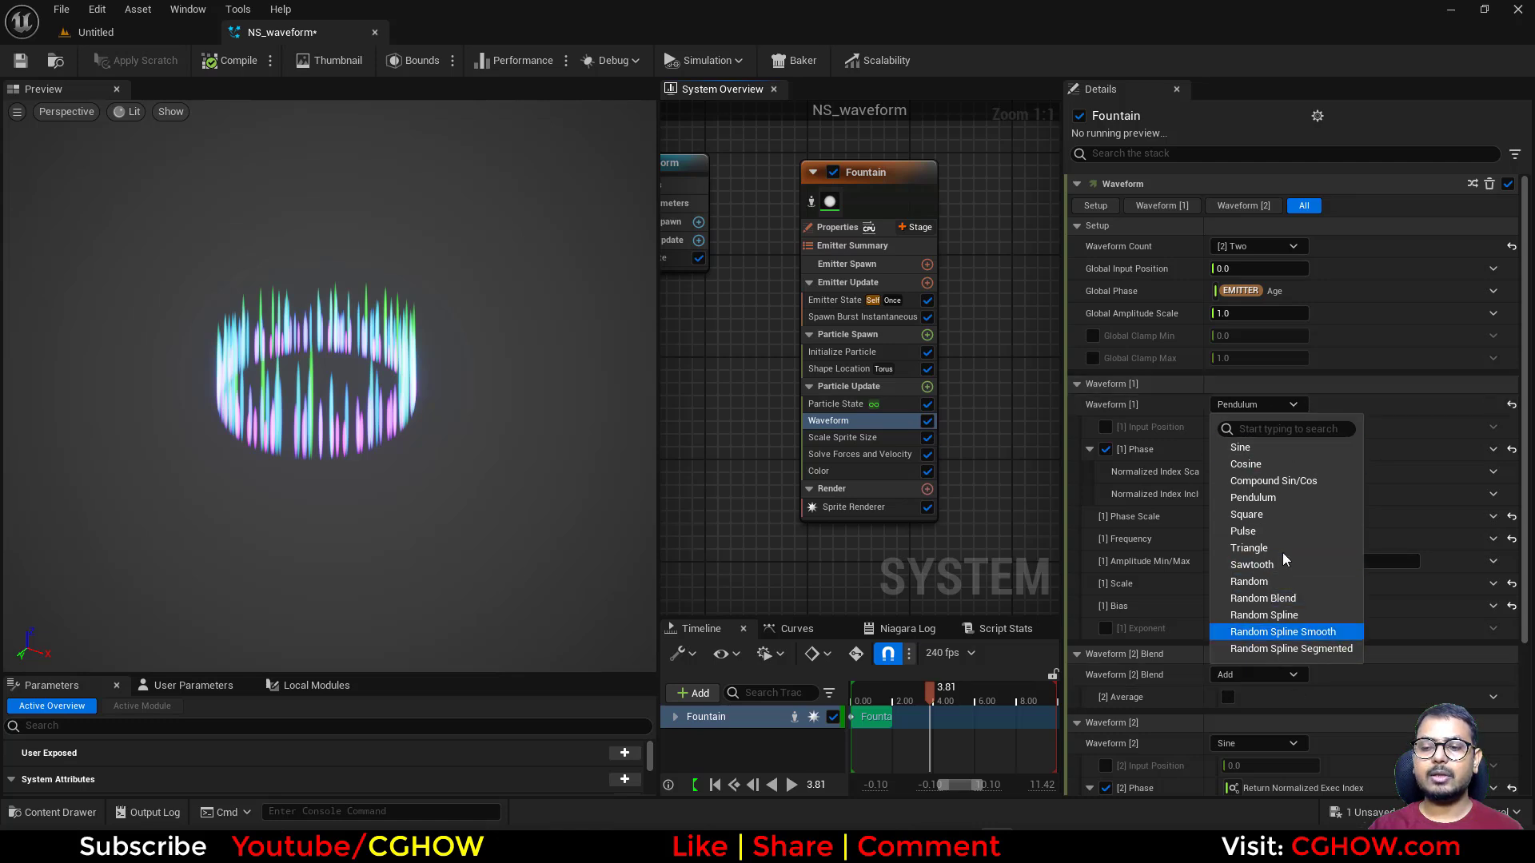
pyautogui.click(1125, 521)
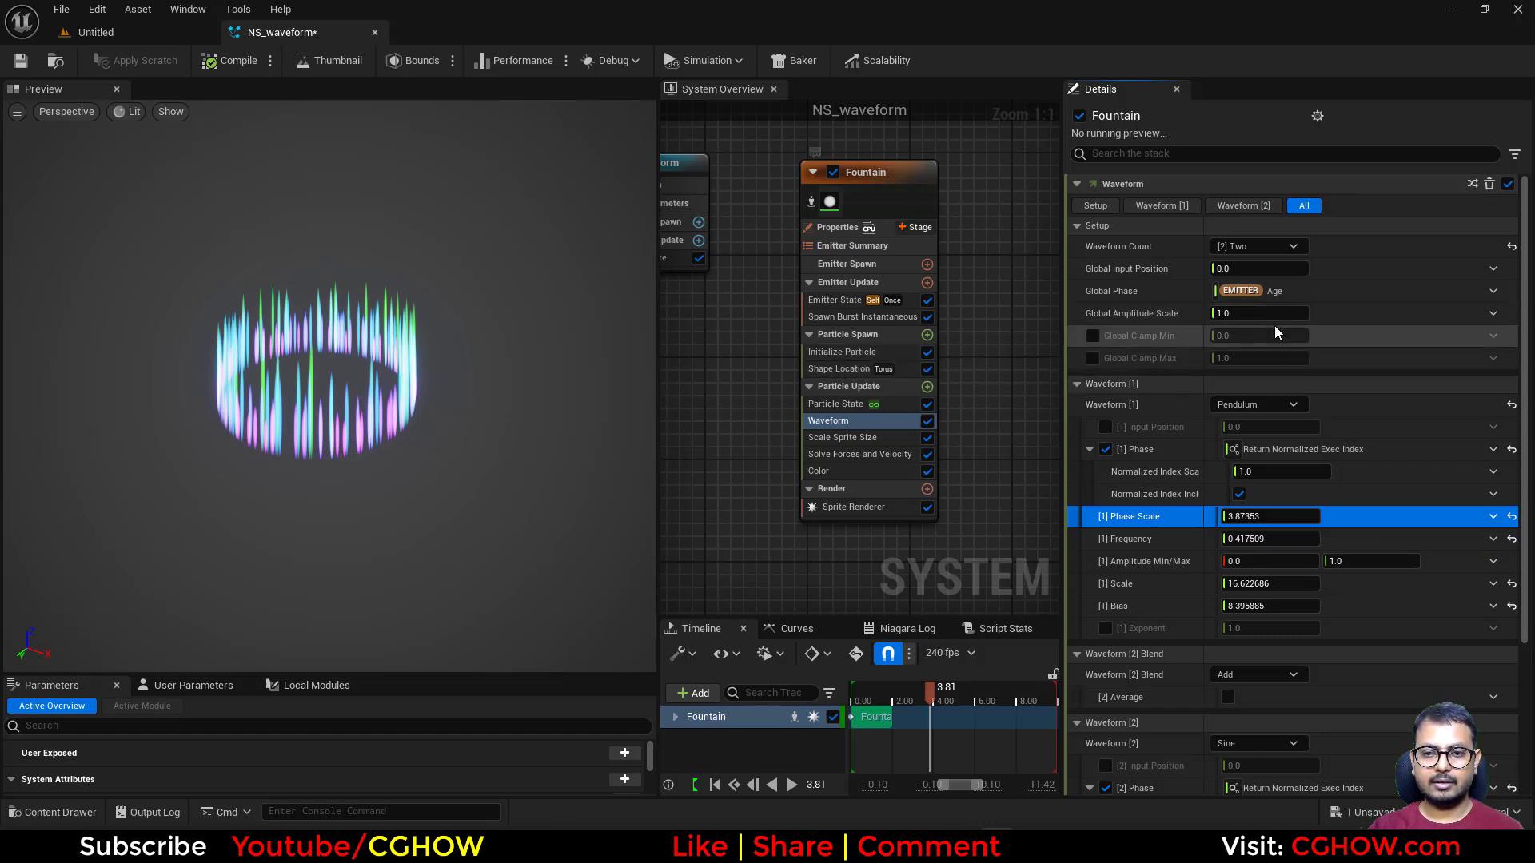
pyautogui.moveTo(1259, 314)
pyautogui.mouseDown()
pyautogui.moveTo(1311, 313)
pyautogui.moveTo(1270, 313)
pyautogui.mouseUp()
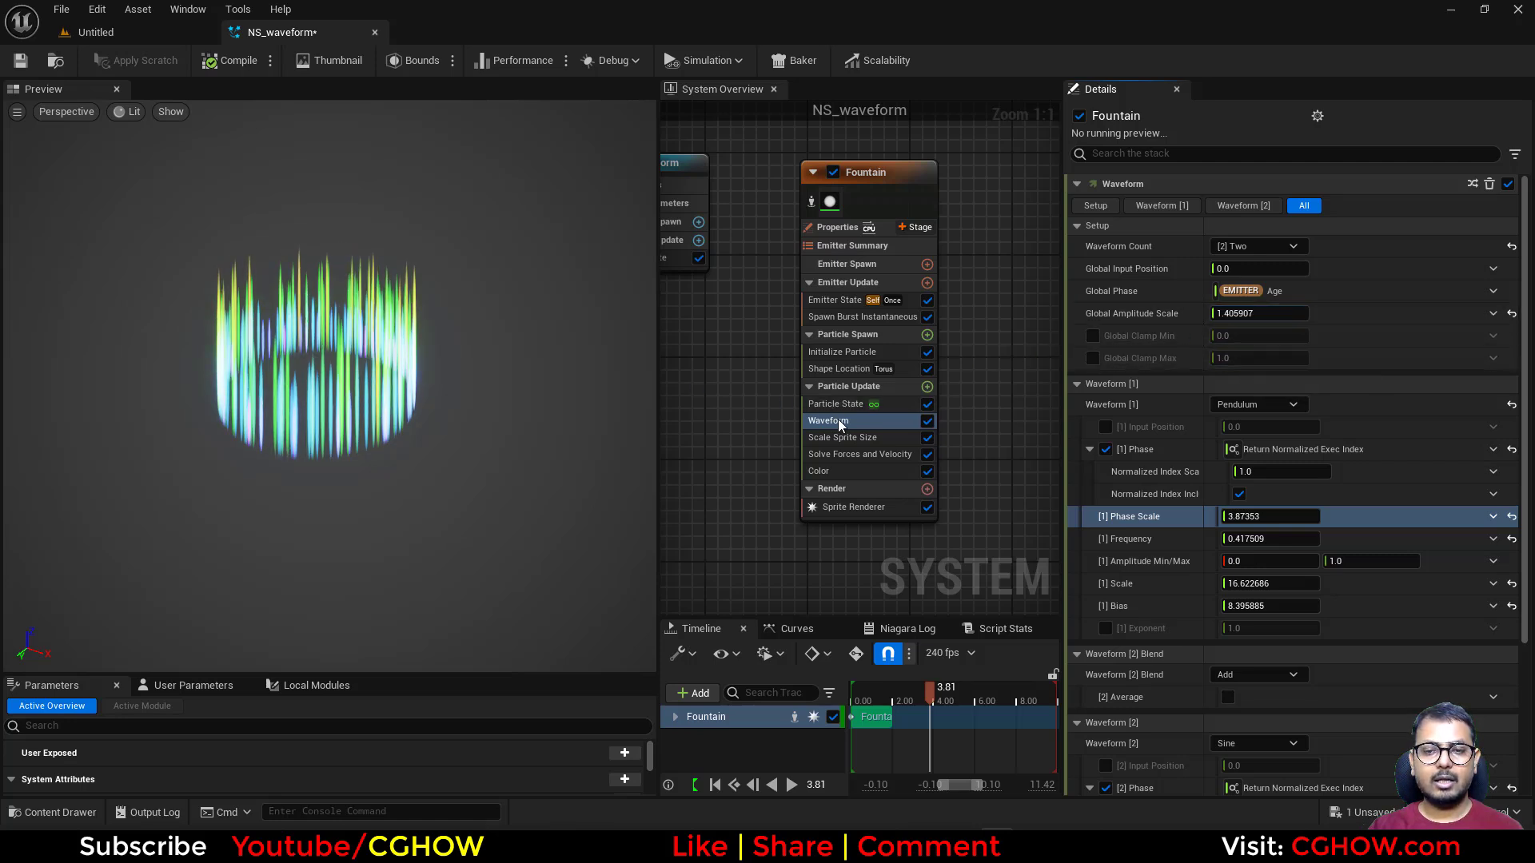
# - Delete the Shape Location module and change Initialize Particle's Position Offset to Make Vector
pyautogui.click(891, 371)
pyautogui.press('Delete')
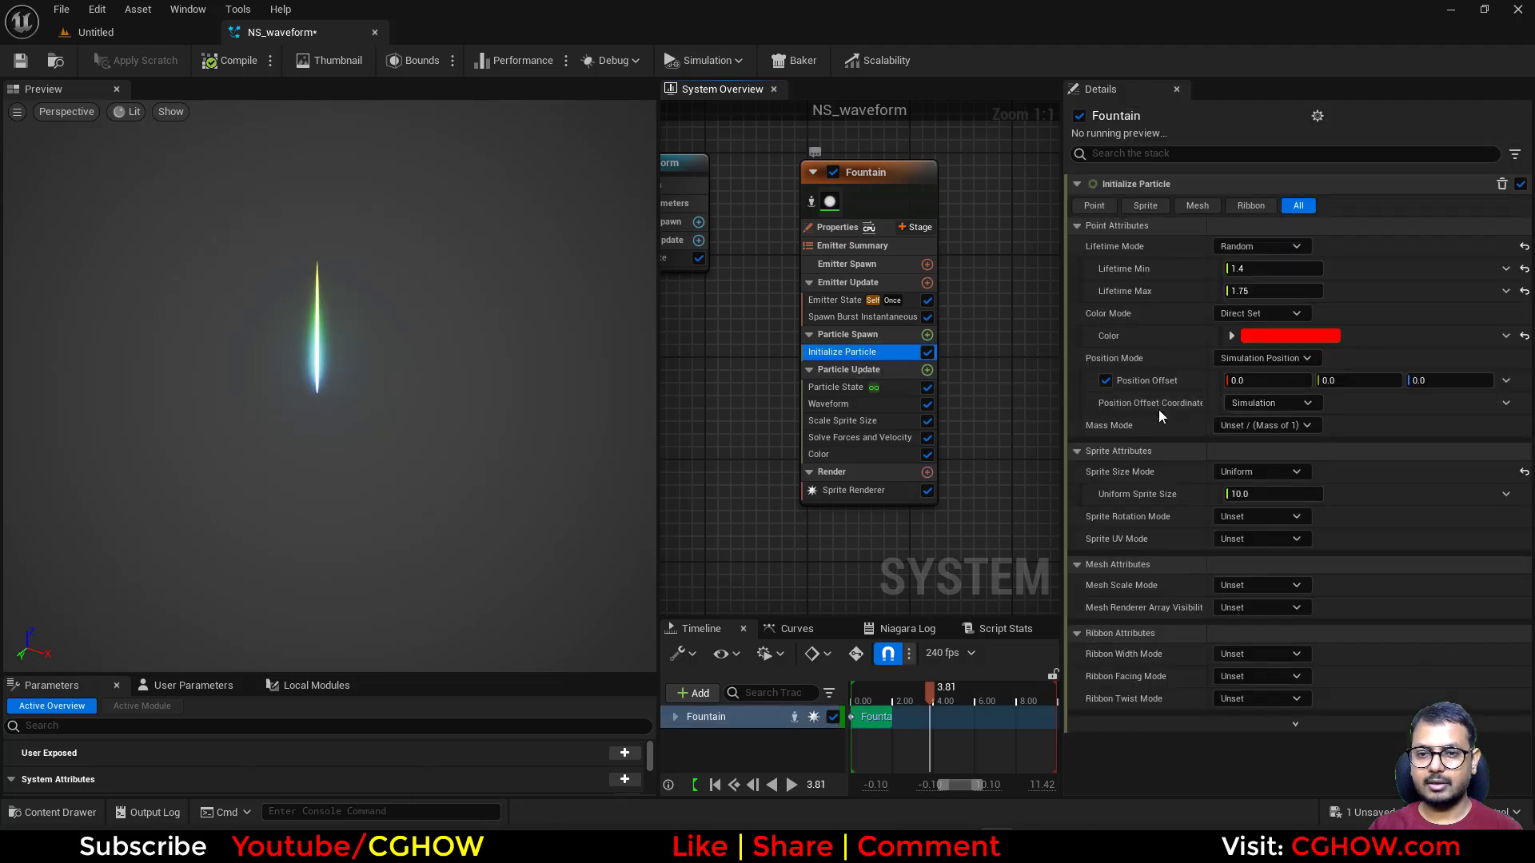
pyautogui.click(1506, 381)
pyautogui.write('b')
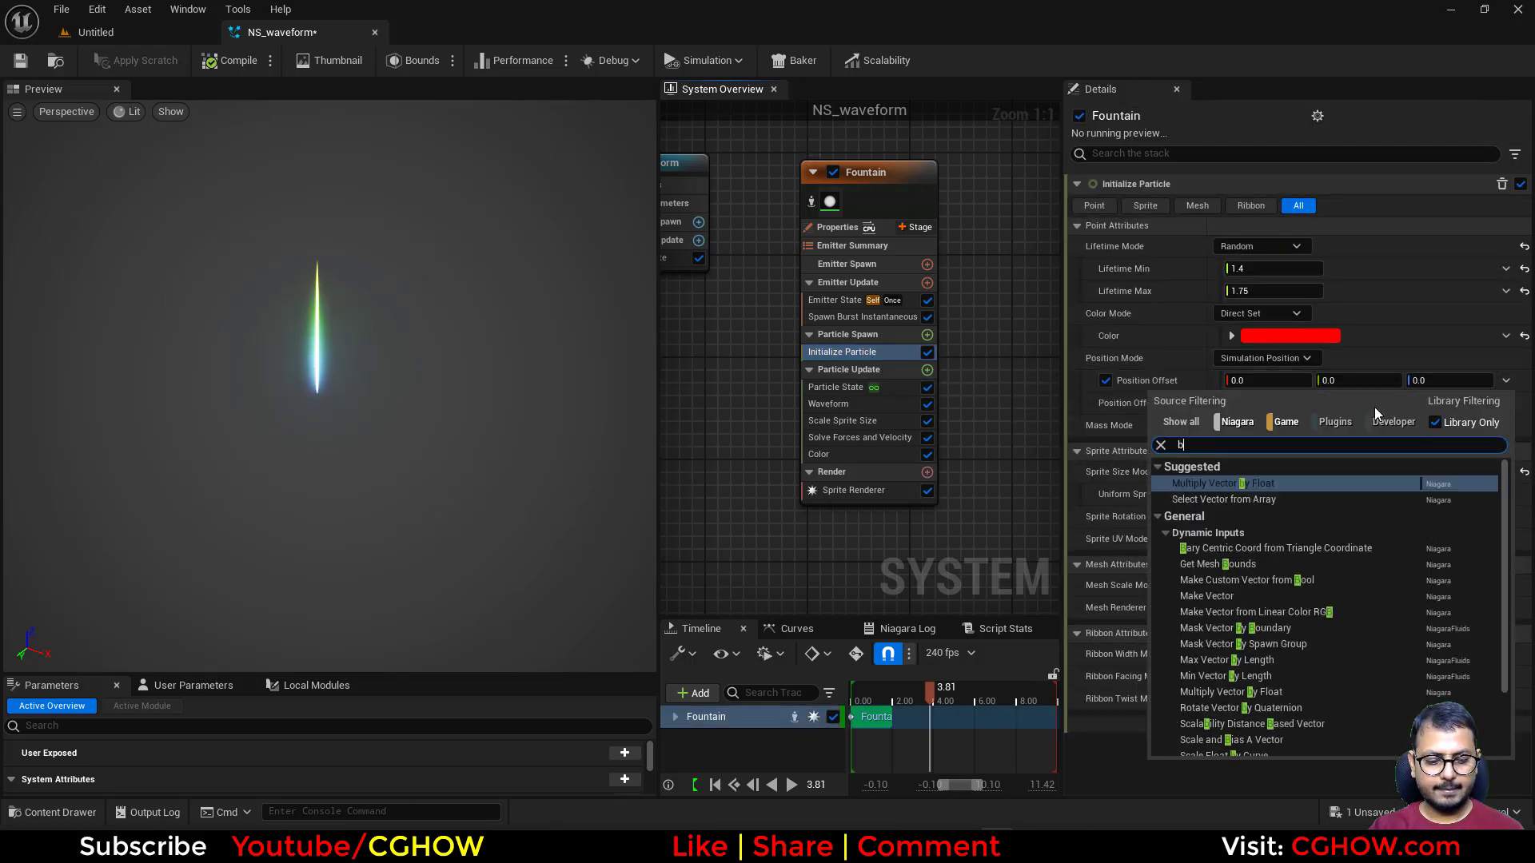
pyautogui.write('rea')
pyautogui.click(1208, 483)
# - Drive the offset's X value with Return Normalized Exec Index and raise its index scale to about 1460
pyautogui.click(1494, 405)
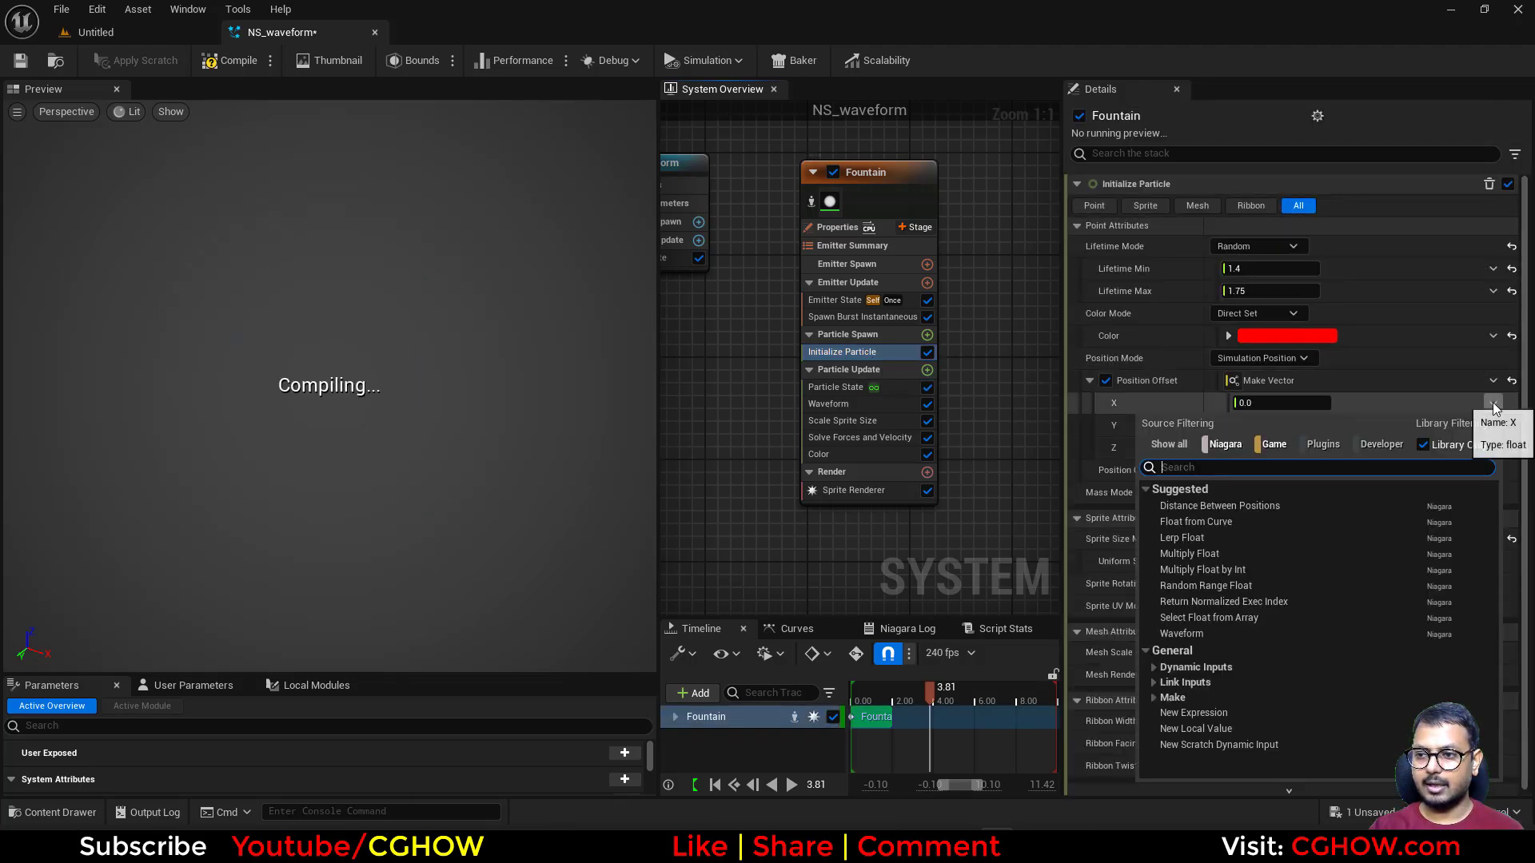
pyautogui.write('normalized')
pyautogui.click(1191, 508)
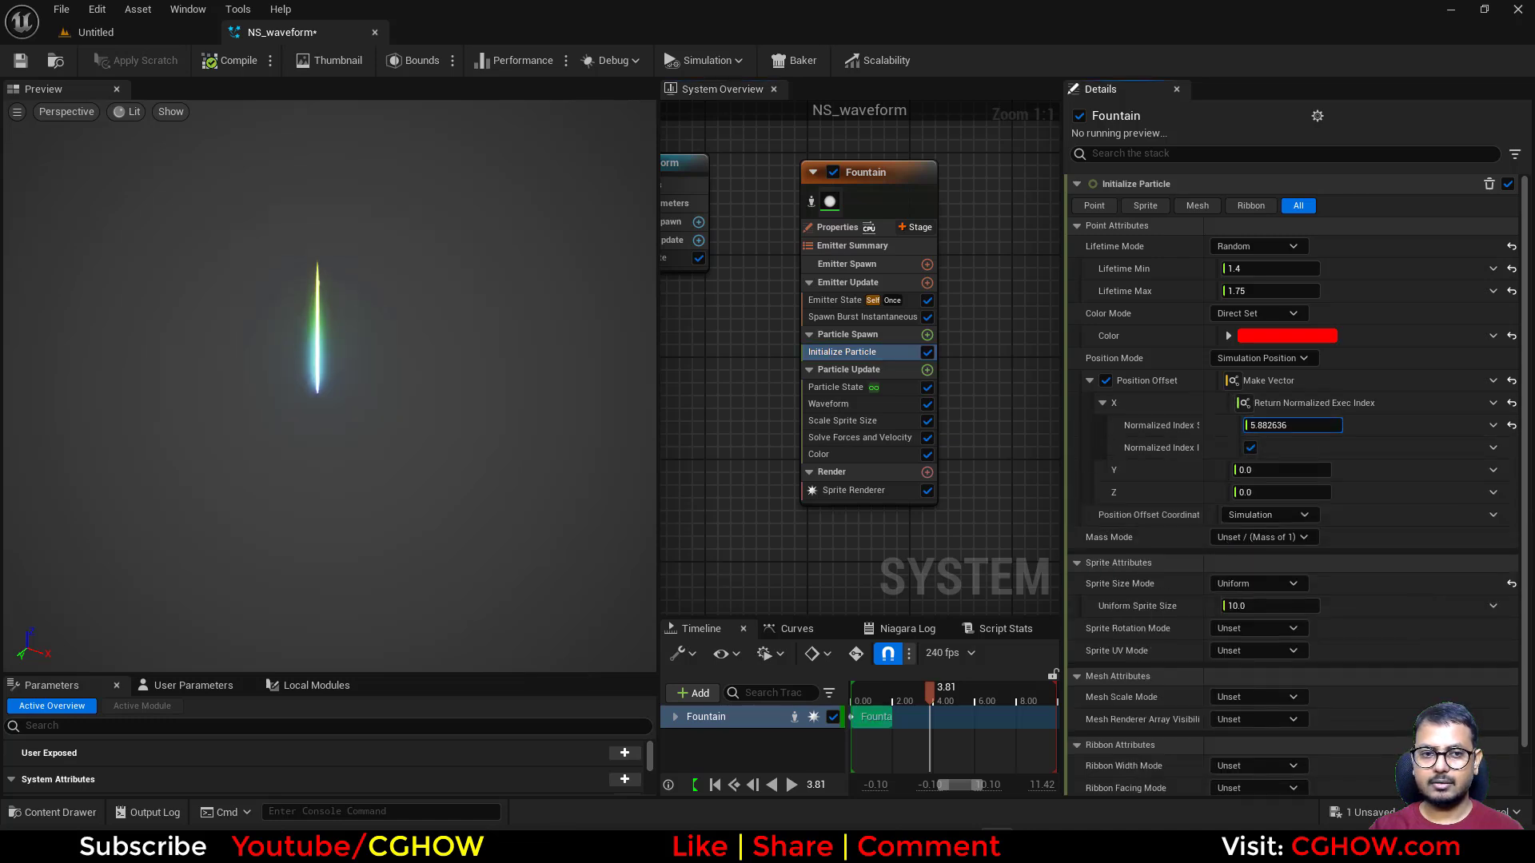
pyautogui.moveTo(1293, 425); pyautogui.dragTo(1431, 425)
pyautogui.moveTo(248, 516); pyautogui.dragTo(277, 517)
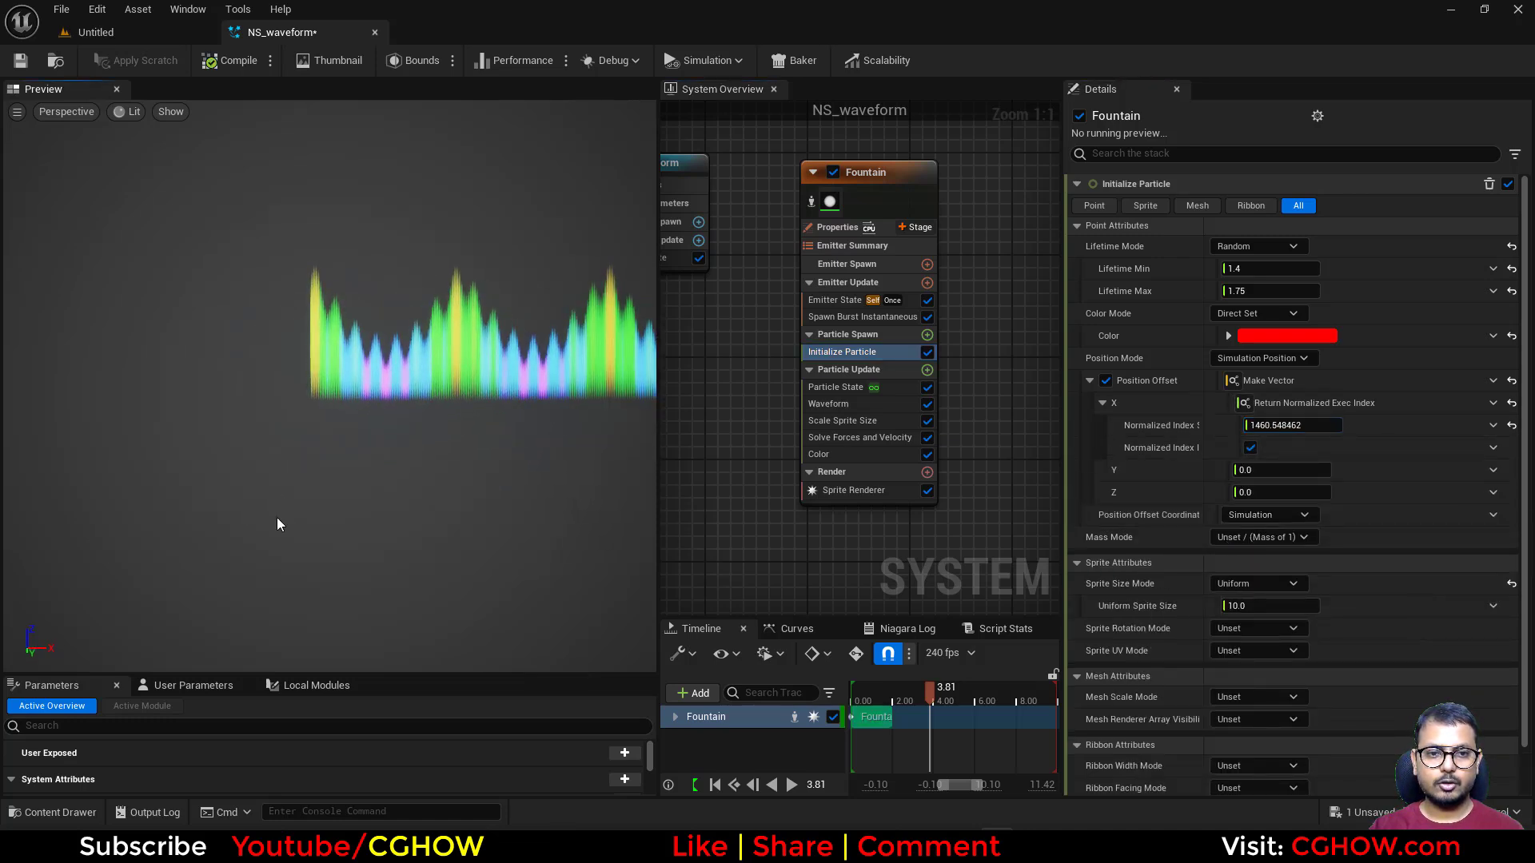
# - Reset the Sprite Renderer's Default Pivot in UV Space to 0.5, 0.5
pyautogui.moveTo(277, 517); pyautogui.dragTo(77, 526, button='middle')
pyautogui.click(887, 488)
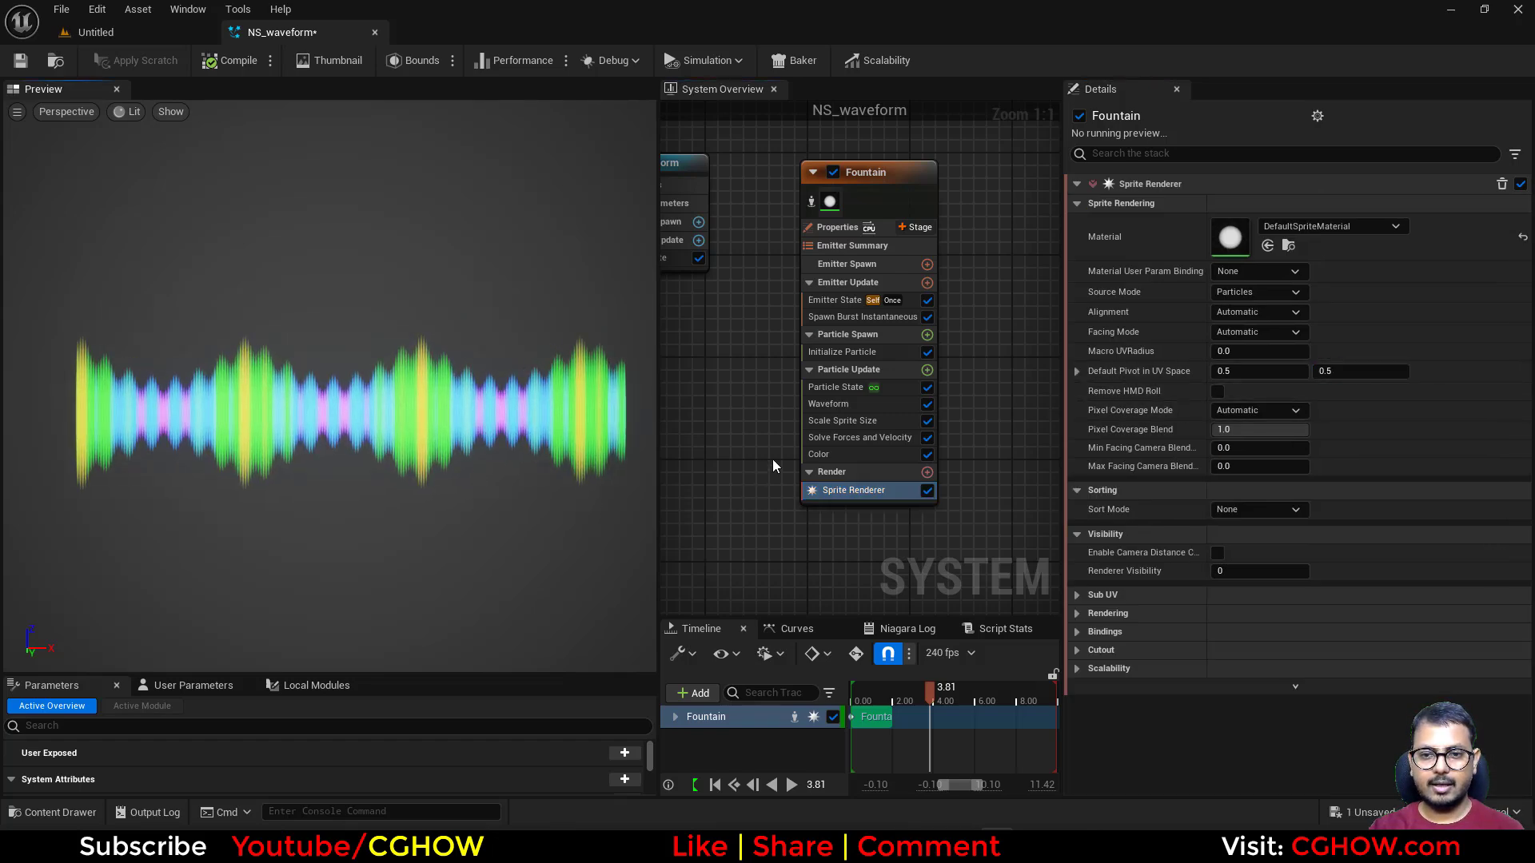
pyautogui.click(832, 456)
# - Look through the Waveform [2] type options, and reduce the Waveform Count to One
pyautogui.click(832, 404)
pyautogui.scroll(-3, 1377, 553)
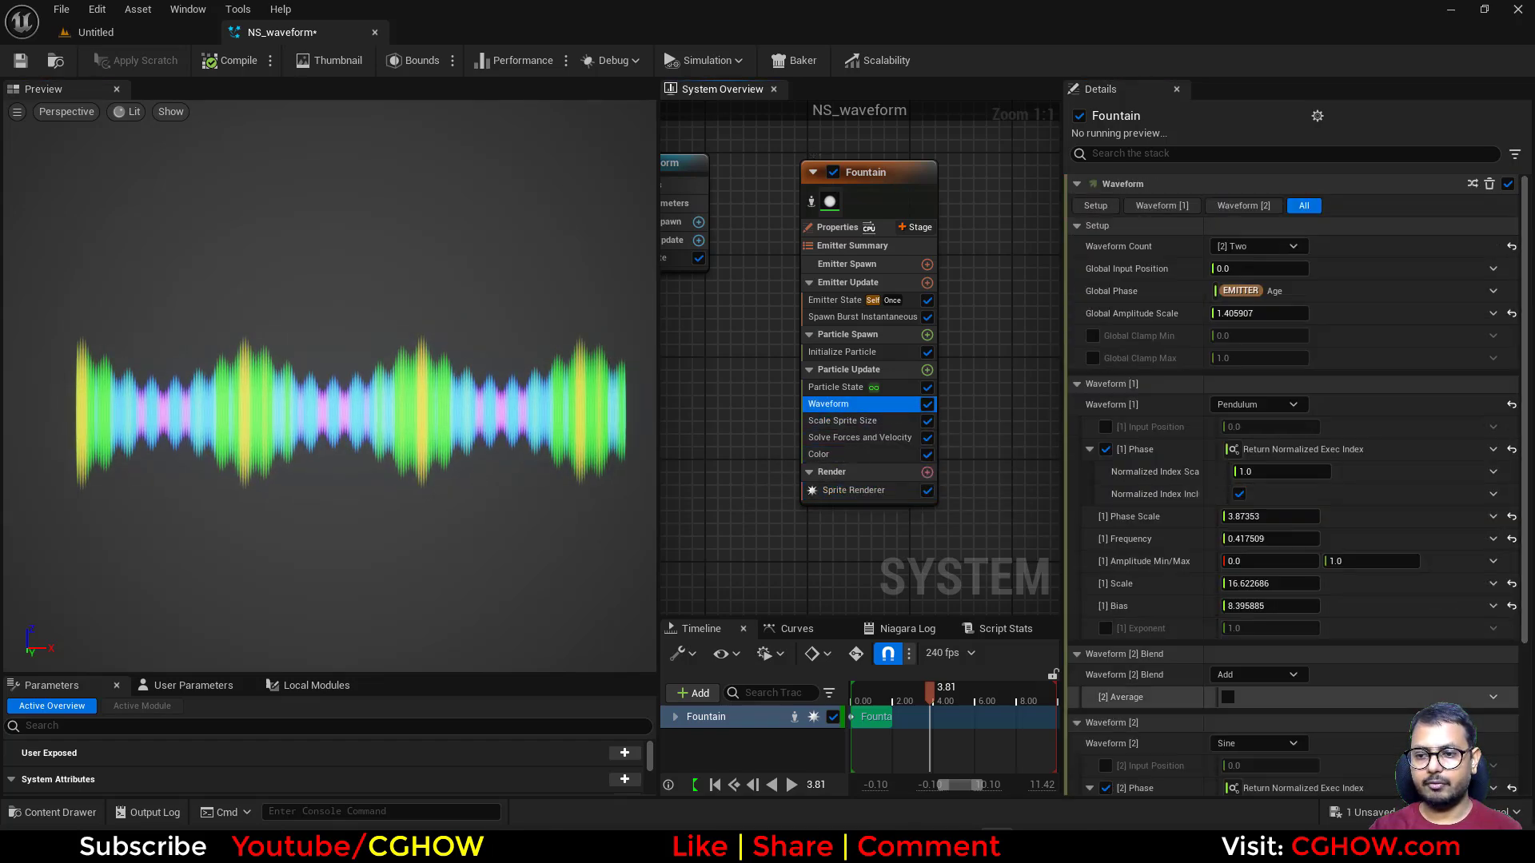
pyautogui.click(1295, 670)
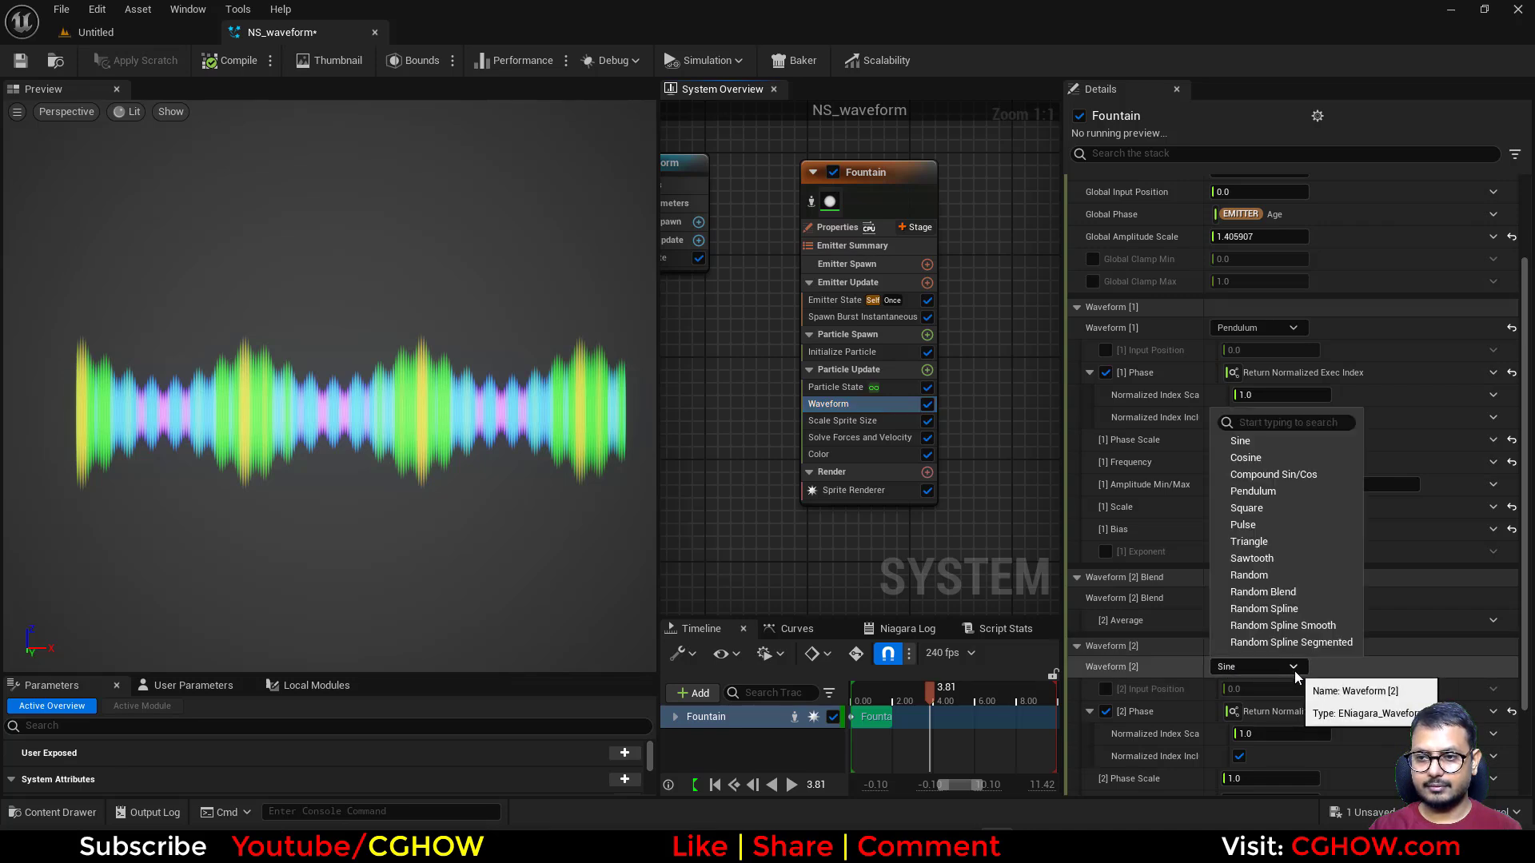
pyautogui.click(1475, 694)
pyautogui.scroll(3, 1359, 448)
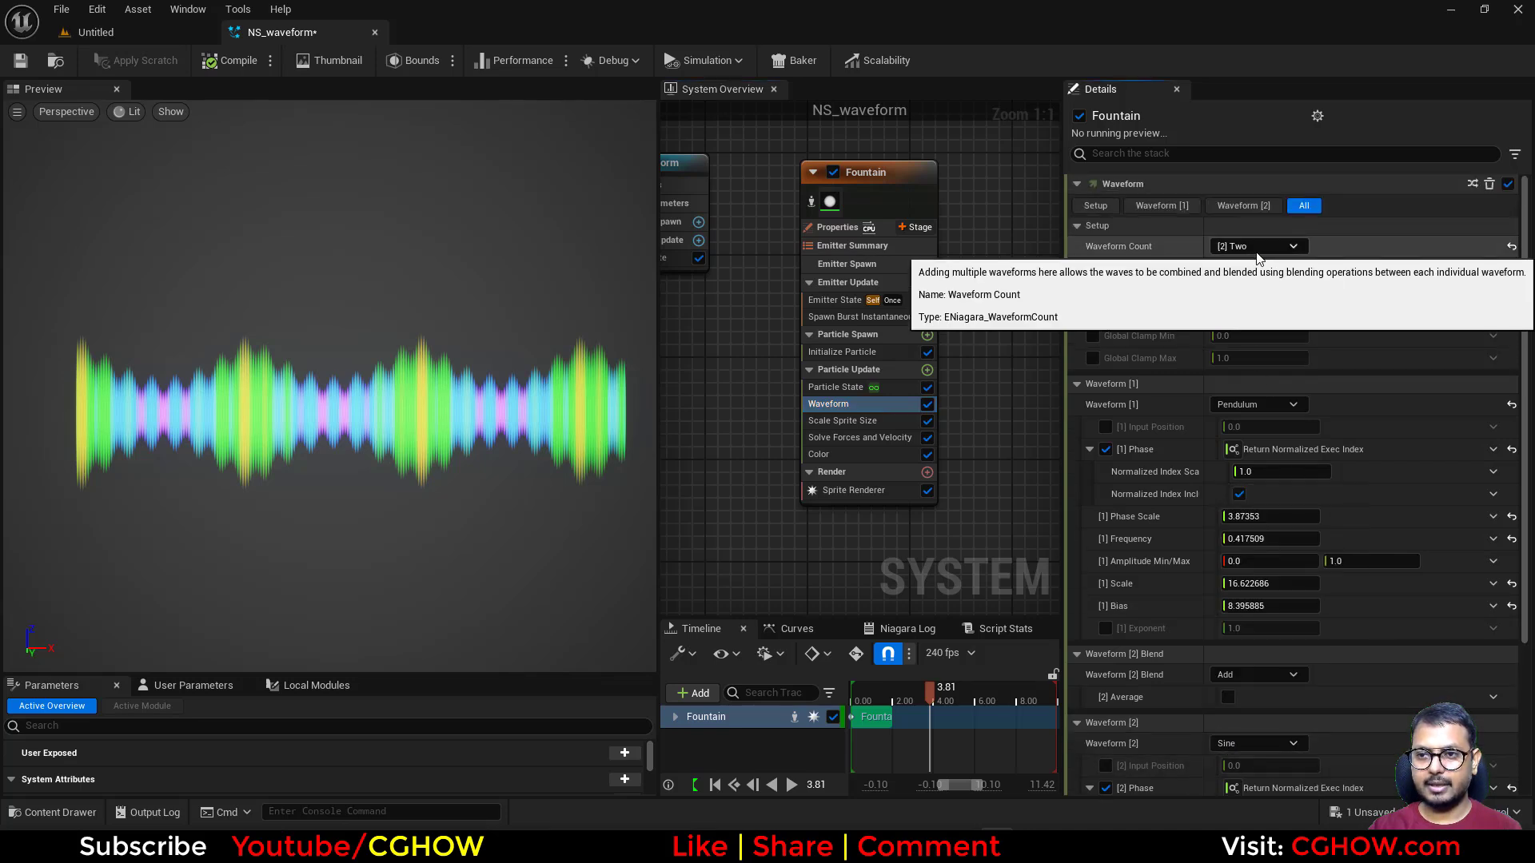
pyautogui.click(1258, 251)
pyautogui.click(1237, 264)
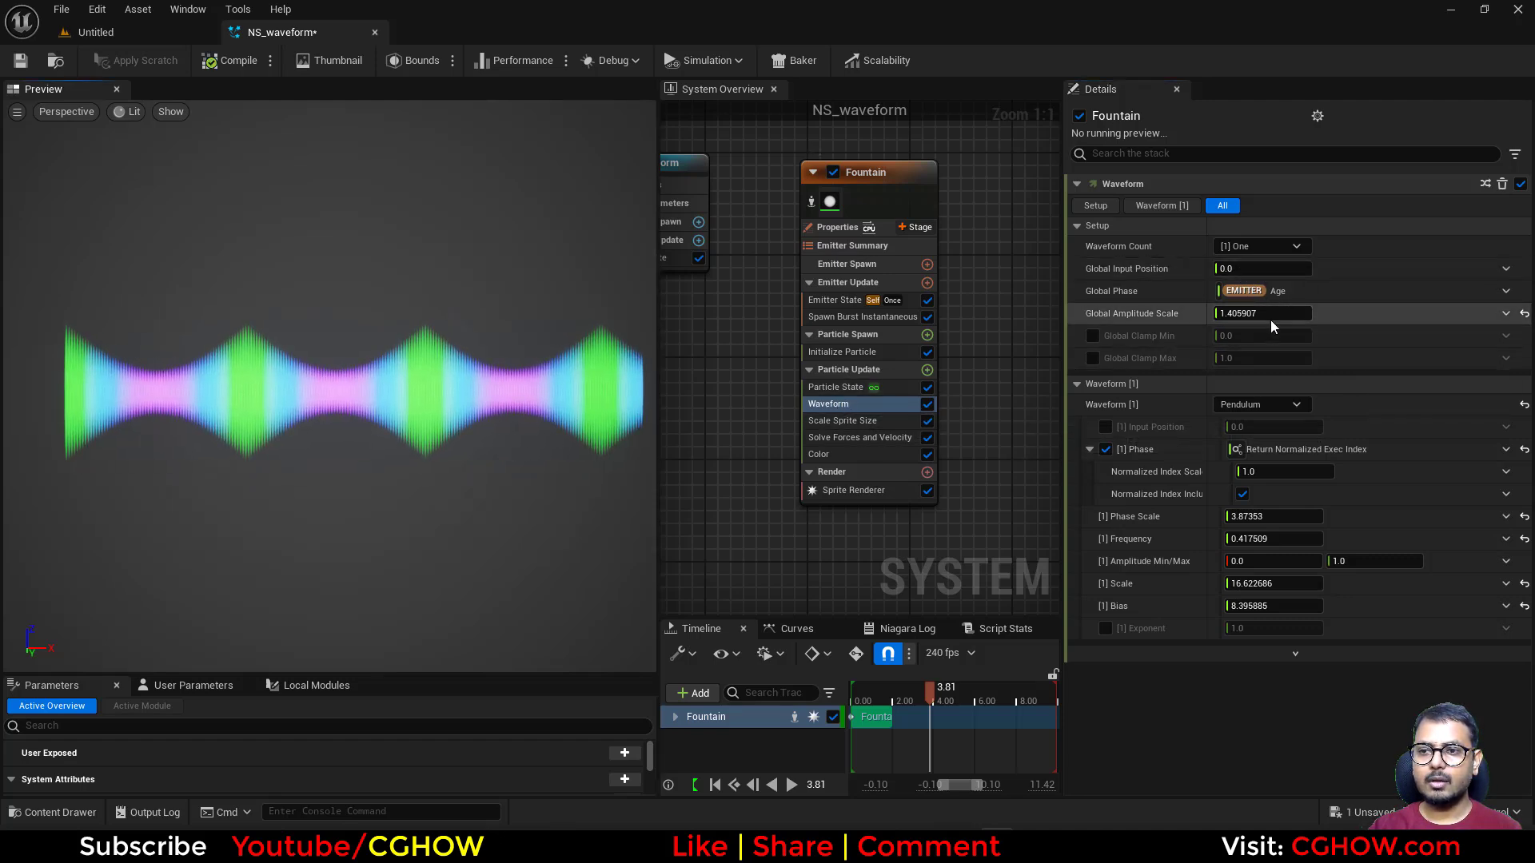
# - Raise Global Amplitude Scale to about 2.98 and enable the global clamps with Min about 36.04 and Max about 64.78
pyautogui.moveTo(1270, 315); pyautogui.dragTo(1323, 314)
pyautogui.click(1093, 336)
pyautogui.click(1093, 358)
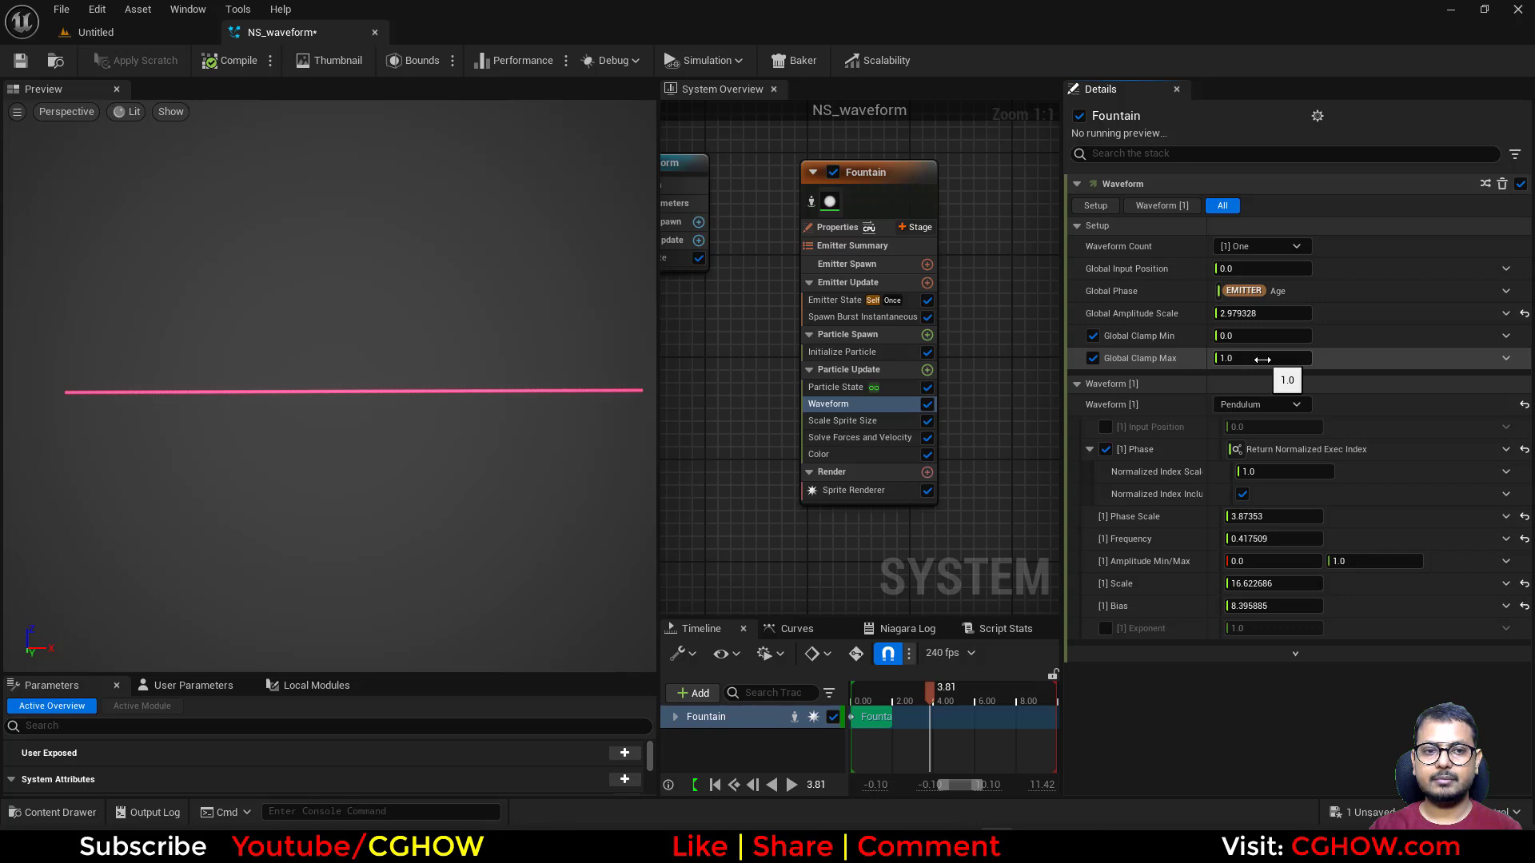
pyautogui.moveTo(1264, 359)
pyautogui.mouseDown()
pyautogui.moveTo(1352, 358)
pyautogui.moveTo(1271, 336)
pyautogui.moveTo(1296, 336)
pyautogui.moveTo(1265, 358)
pyautogui.moveTo(1274, 336)
pyautogui.moveTo(1262, 336)
pyautogui.mouseUp()
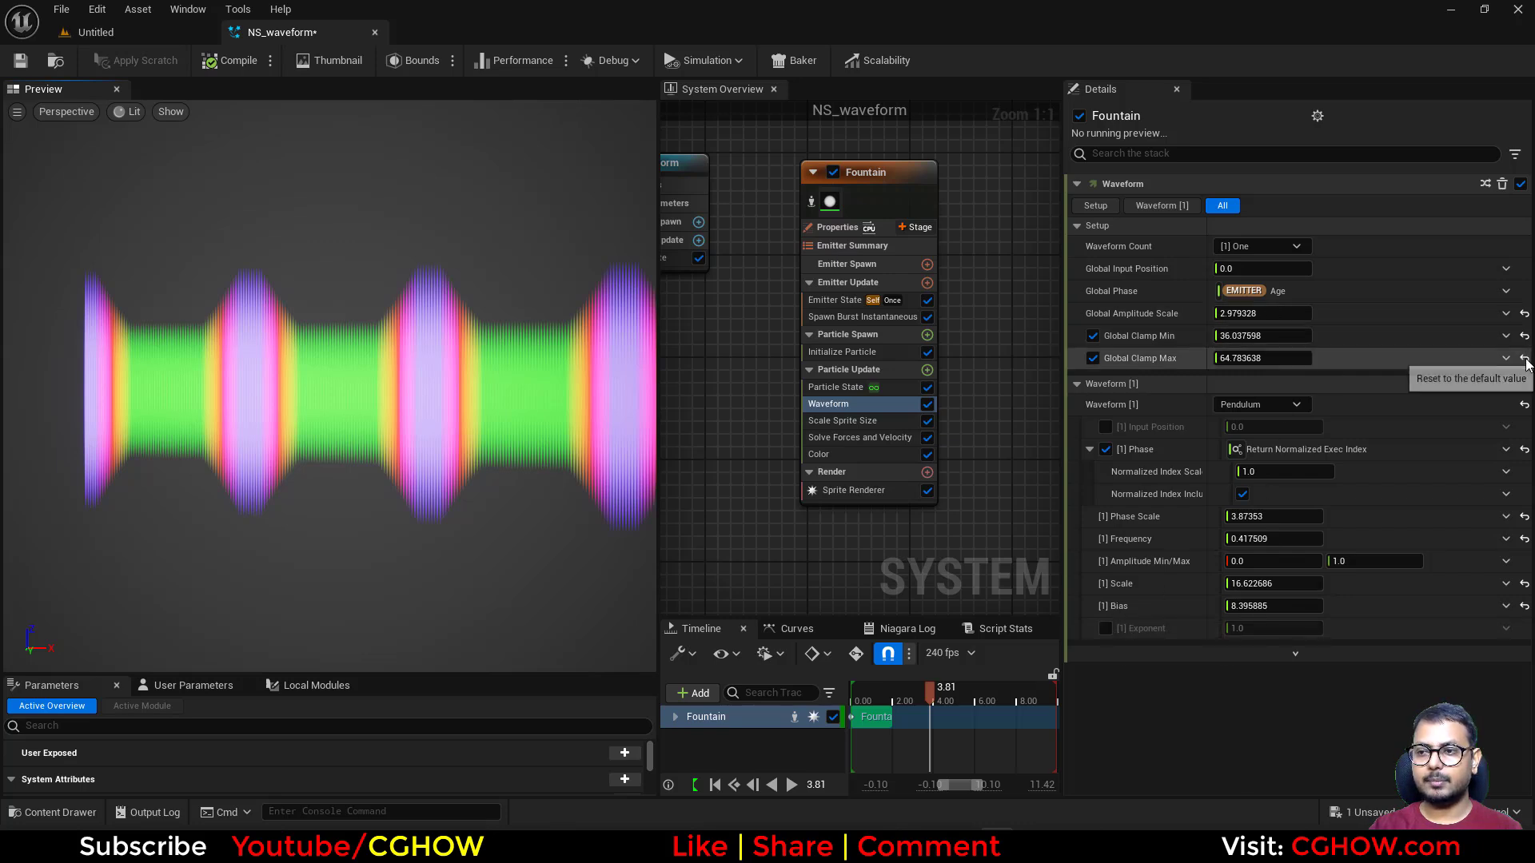
# - Reset Global Clamp Max, Global Clamp Min and Global Amplitude Scale to their default values
pyautogui.click(1526, 359)
pyautogui.click(1526, 336)
pyautogui.click(1526, 313)
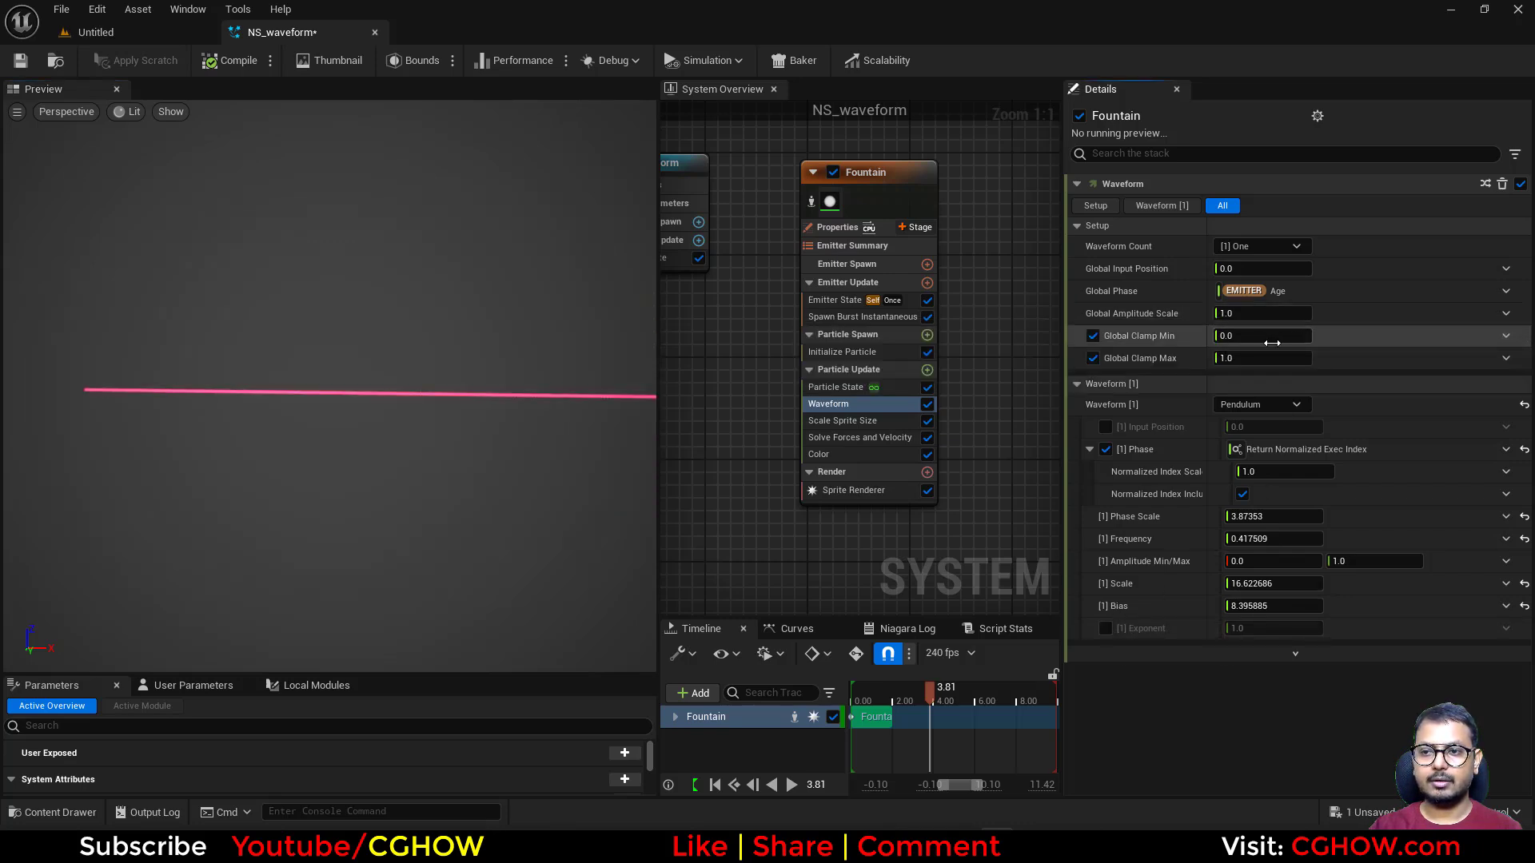
# - Raise Global Amplitude Scale to about 2.31 and disable both Global Clamp Max and Global Clamp Min
pyautogui.moveTo(1271, 314)
pyautogui.mouseDown()
pyautogui.moveTo(1327, 313)
pyautogui.moveTo(1231, 313)
pyautogui.moveTo(1246, 313)
pyautogui.mouseUp()
pyautogui.click(1094, 359)
pyautogui.click(1093, 336)
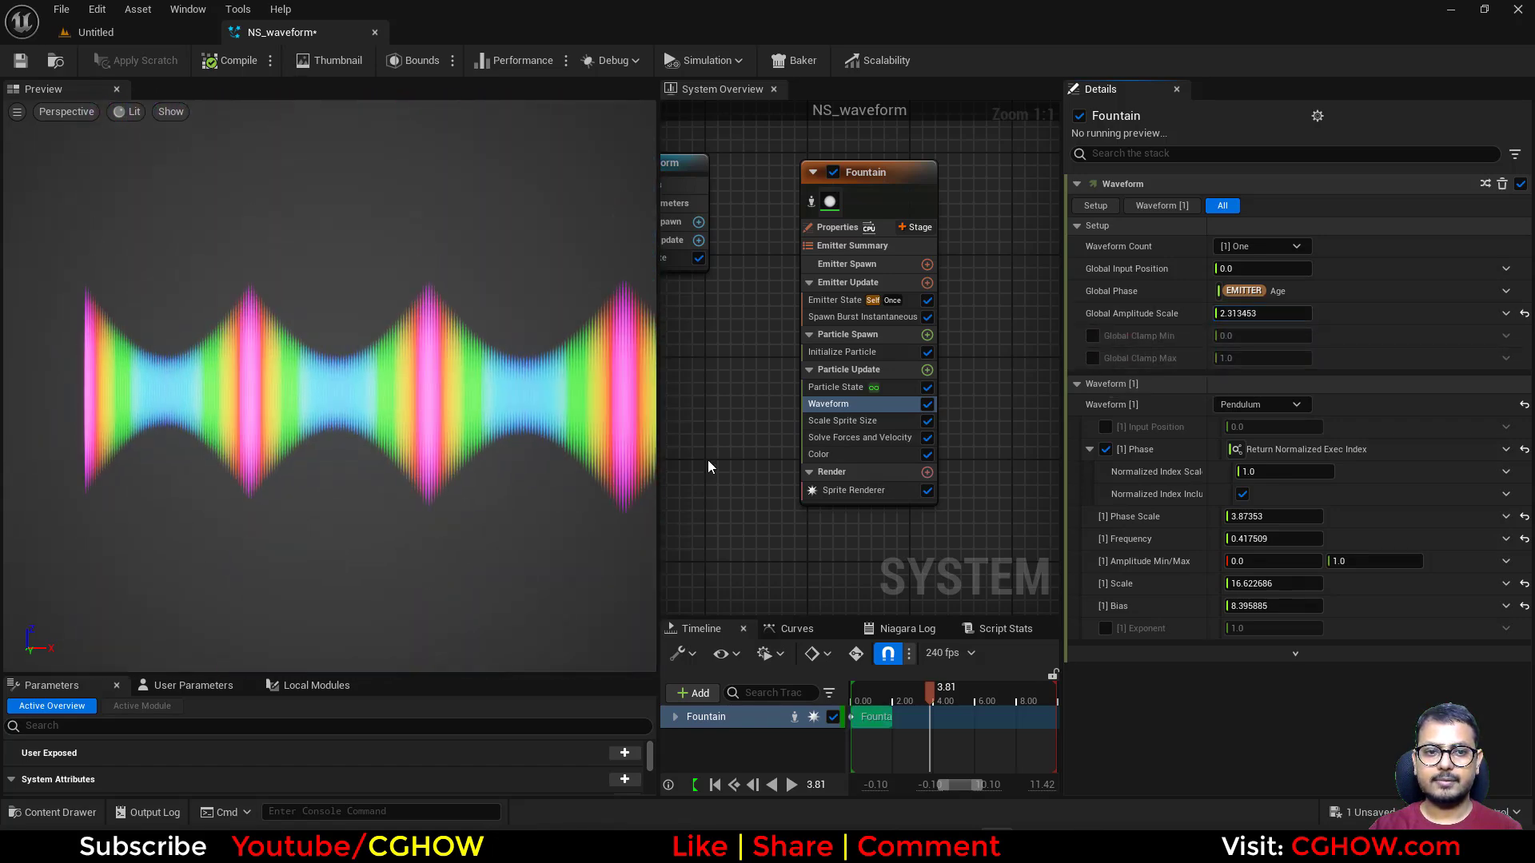
# - Enable the Exponent of Waveform [1] and try values above and below 1, ending at about 0.64
pyautogui.click(1106, 628)
pyautogui.moveTo(1249, 629)
pyautogui.mouseDown()
pyautogui.moveTo(1291, 629)
pyautogui.moveTo(1215, 628)
pyautogui.moveTo(1278, 629)
pyautogui.mouseUp()
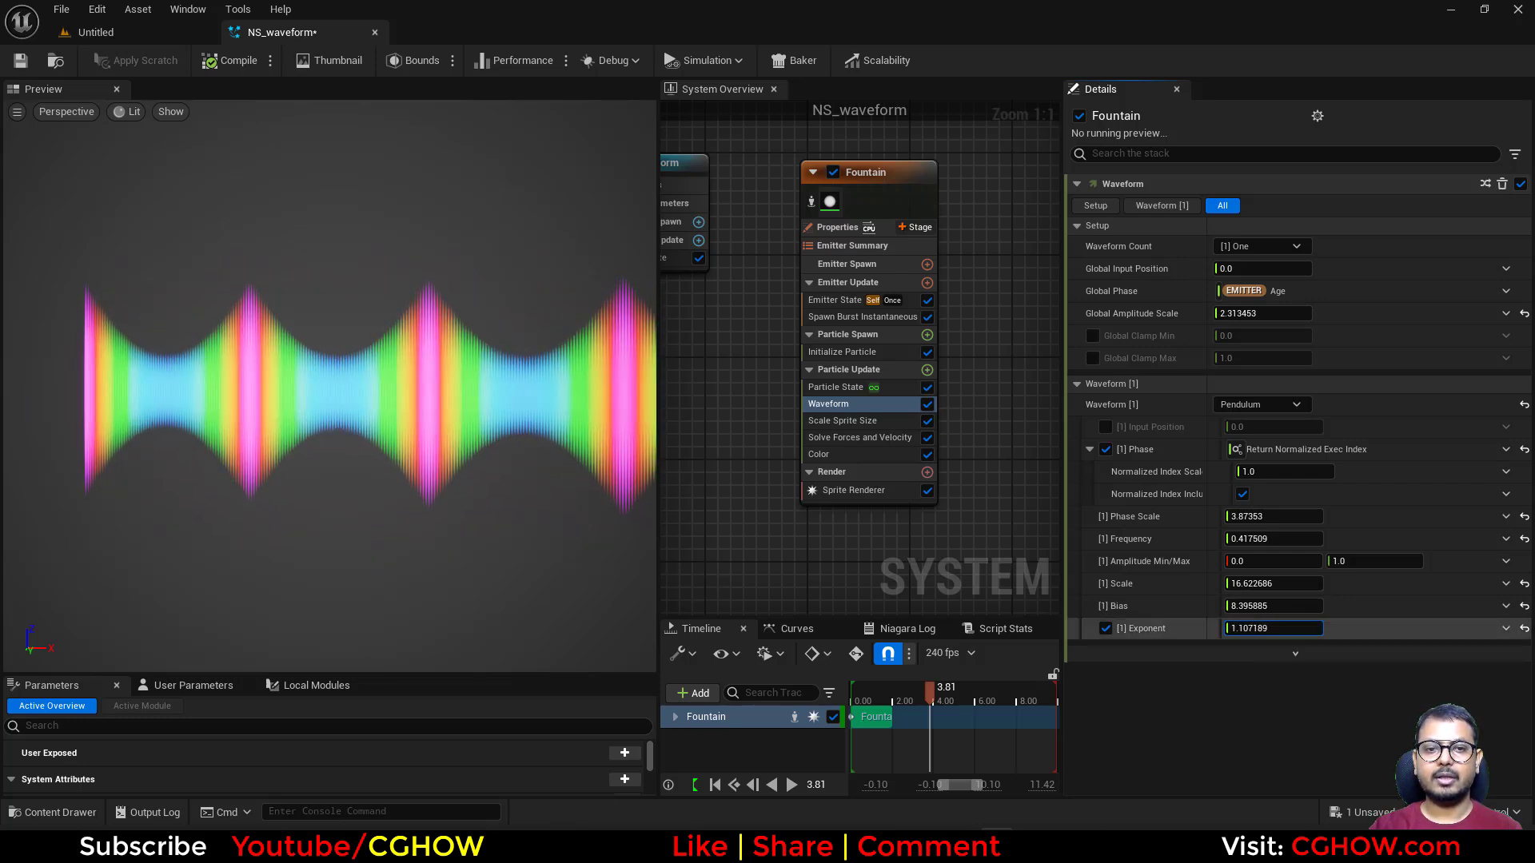
pyautogui.moveTo(1248, 628)
pyautogui.mouseDown()
pyautogui.moveTo(1299, 629)
pyautogui.moveTo(1241, 628)
pyautogui.mouseUp()
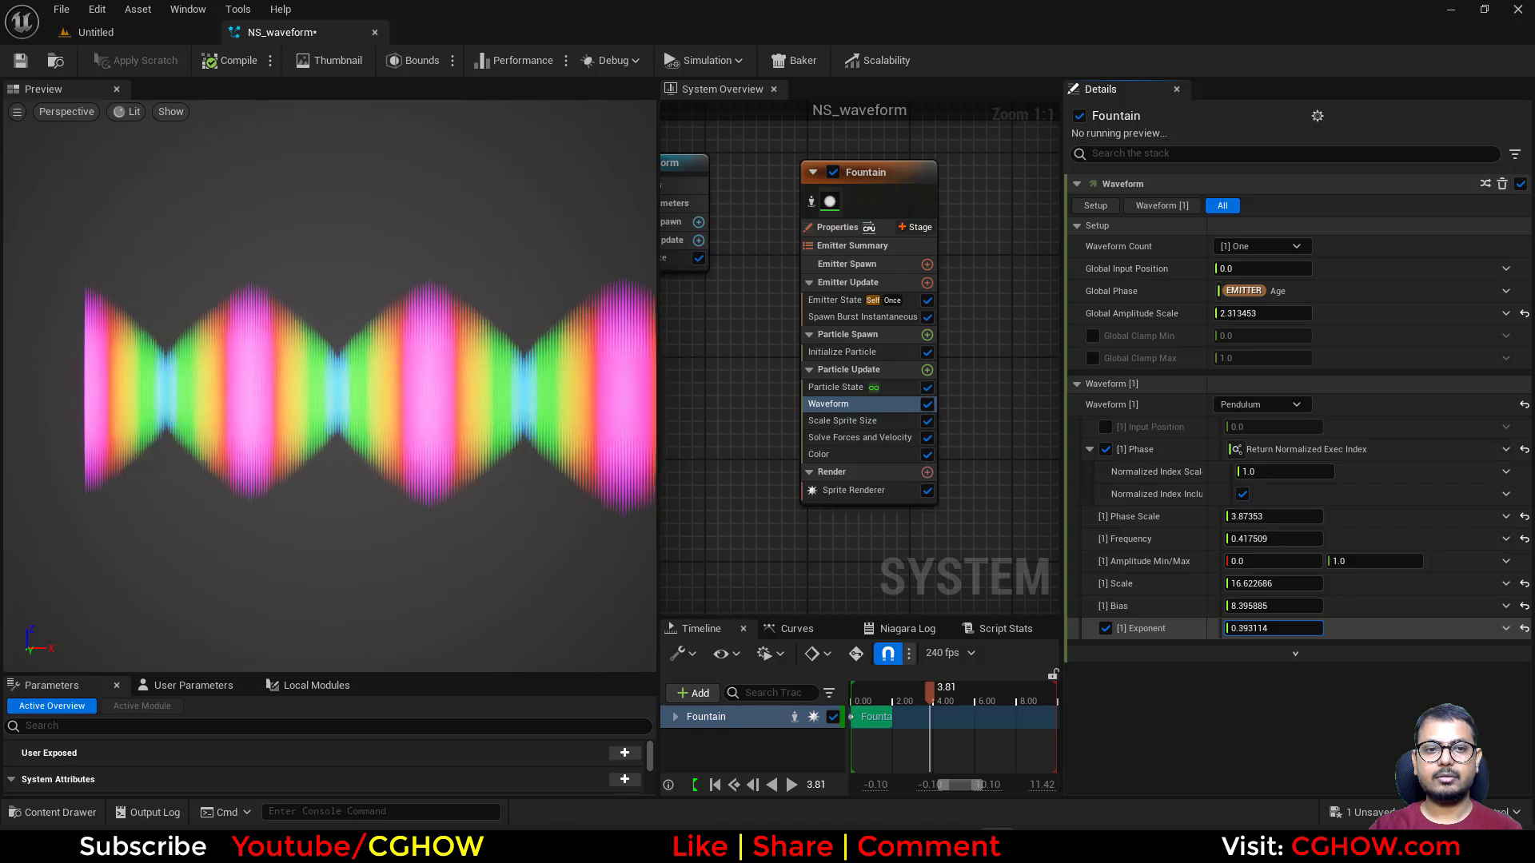
pyautogui.moveTo(1273, 628); pyautogui.dragTo(1292, 628)
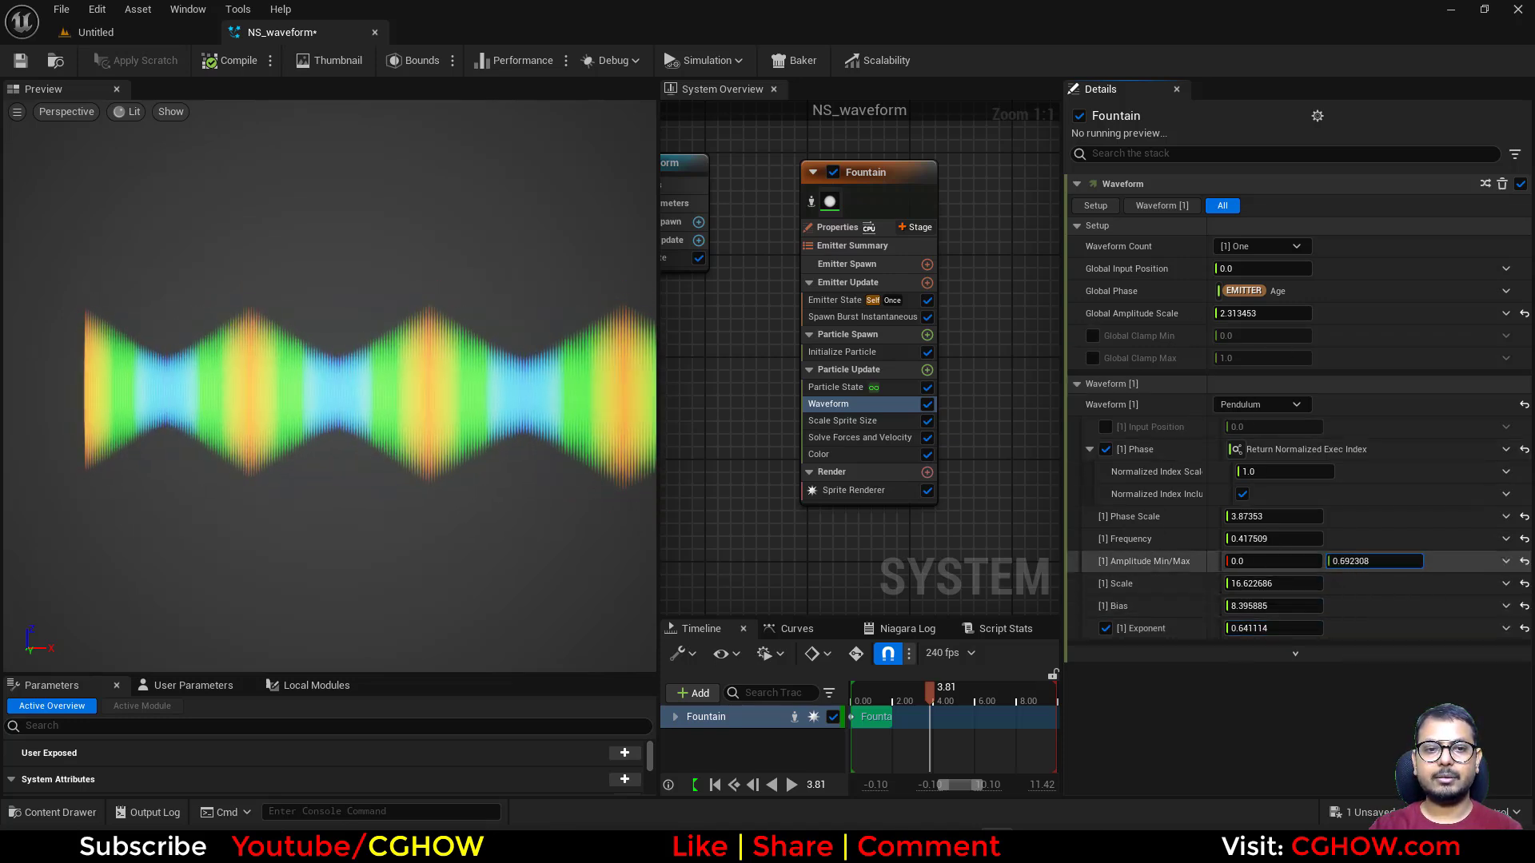
# - Set the Amplitude Min/Max of Waveform [1] to a minimum of about -1.44 and a maximum of about 0.73
pyautogui.moveTo(1374, 562); pyautogui.dragTo(1343, 562)
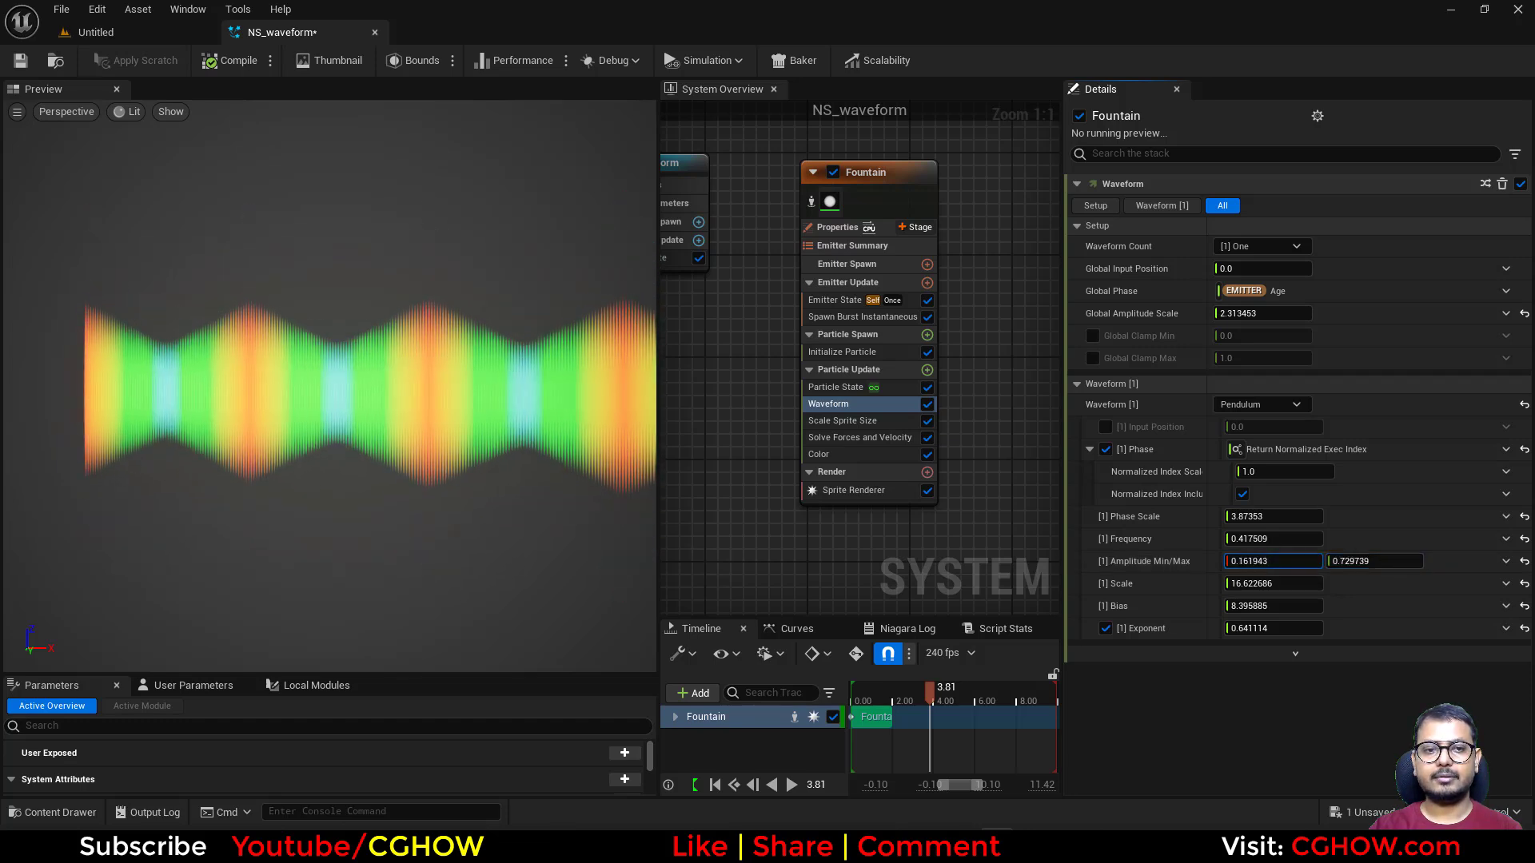
pyautogui.moveTo(1273, 561); pyautogui.dragTo(1243, 561)
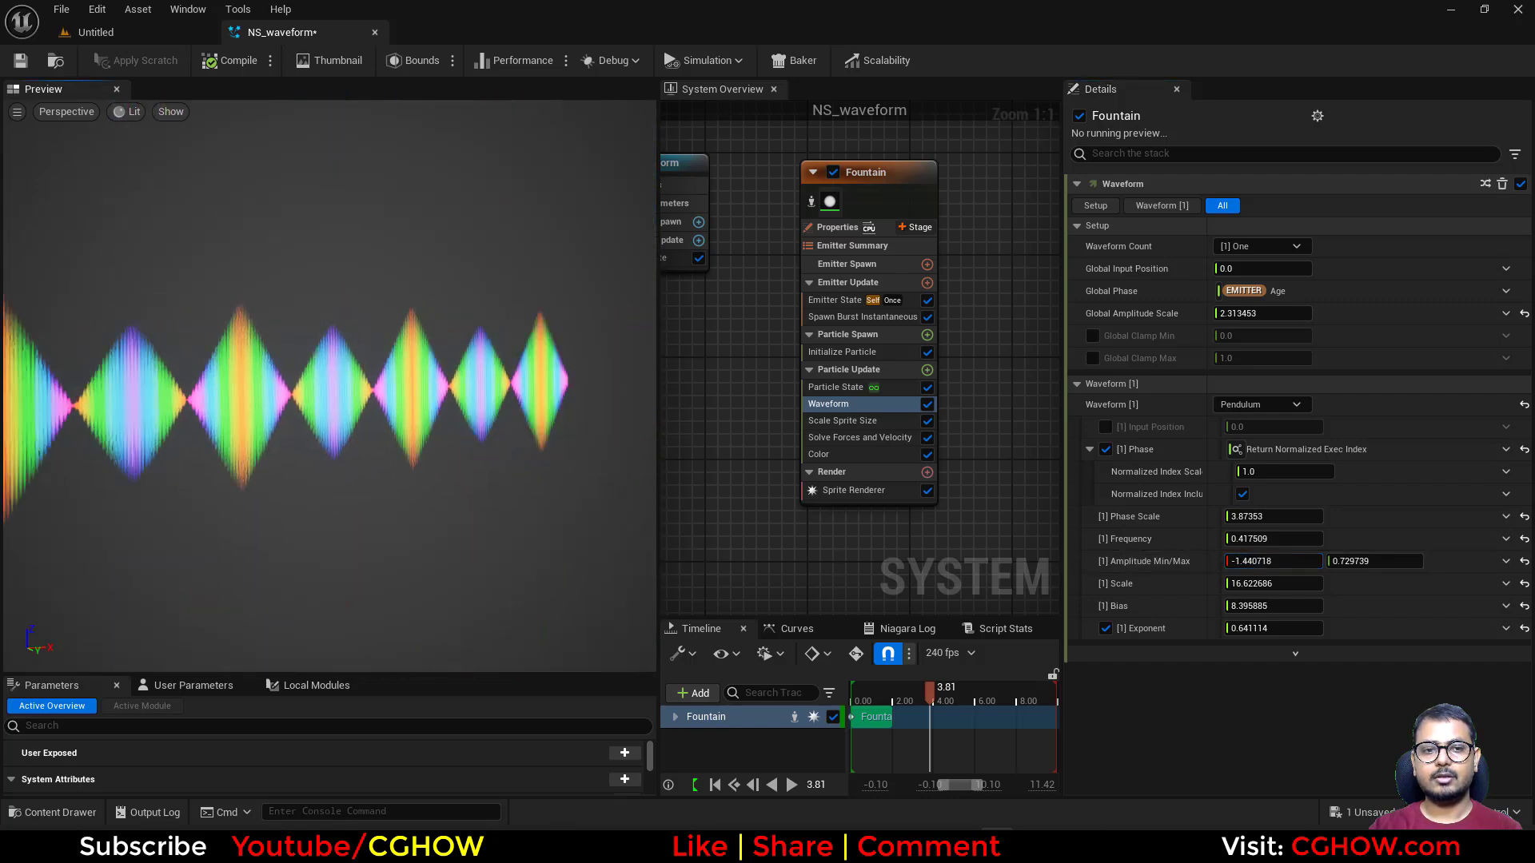